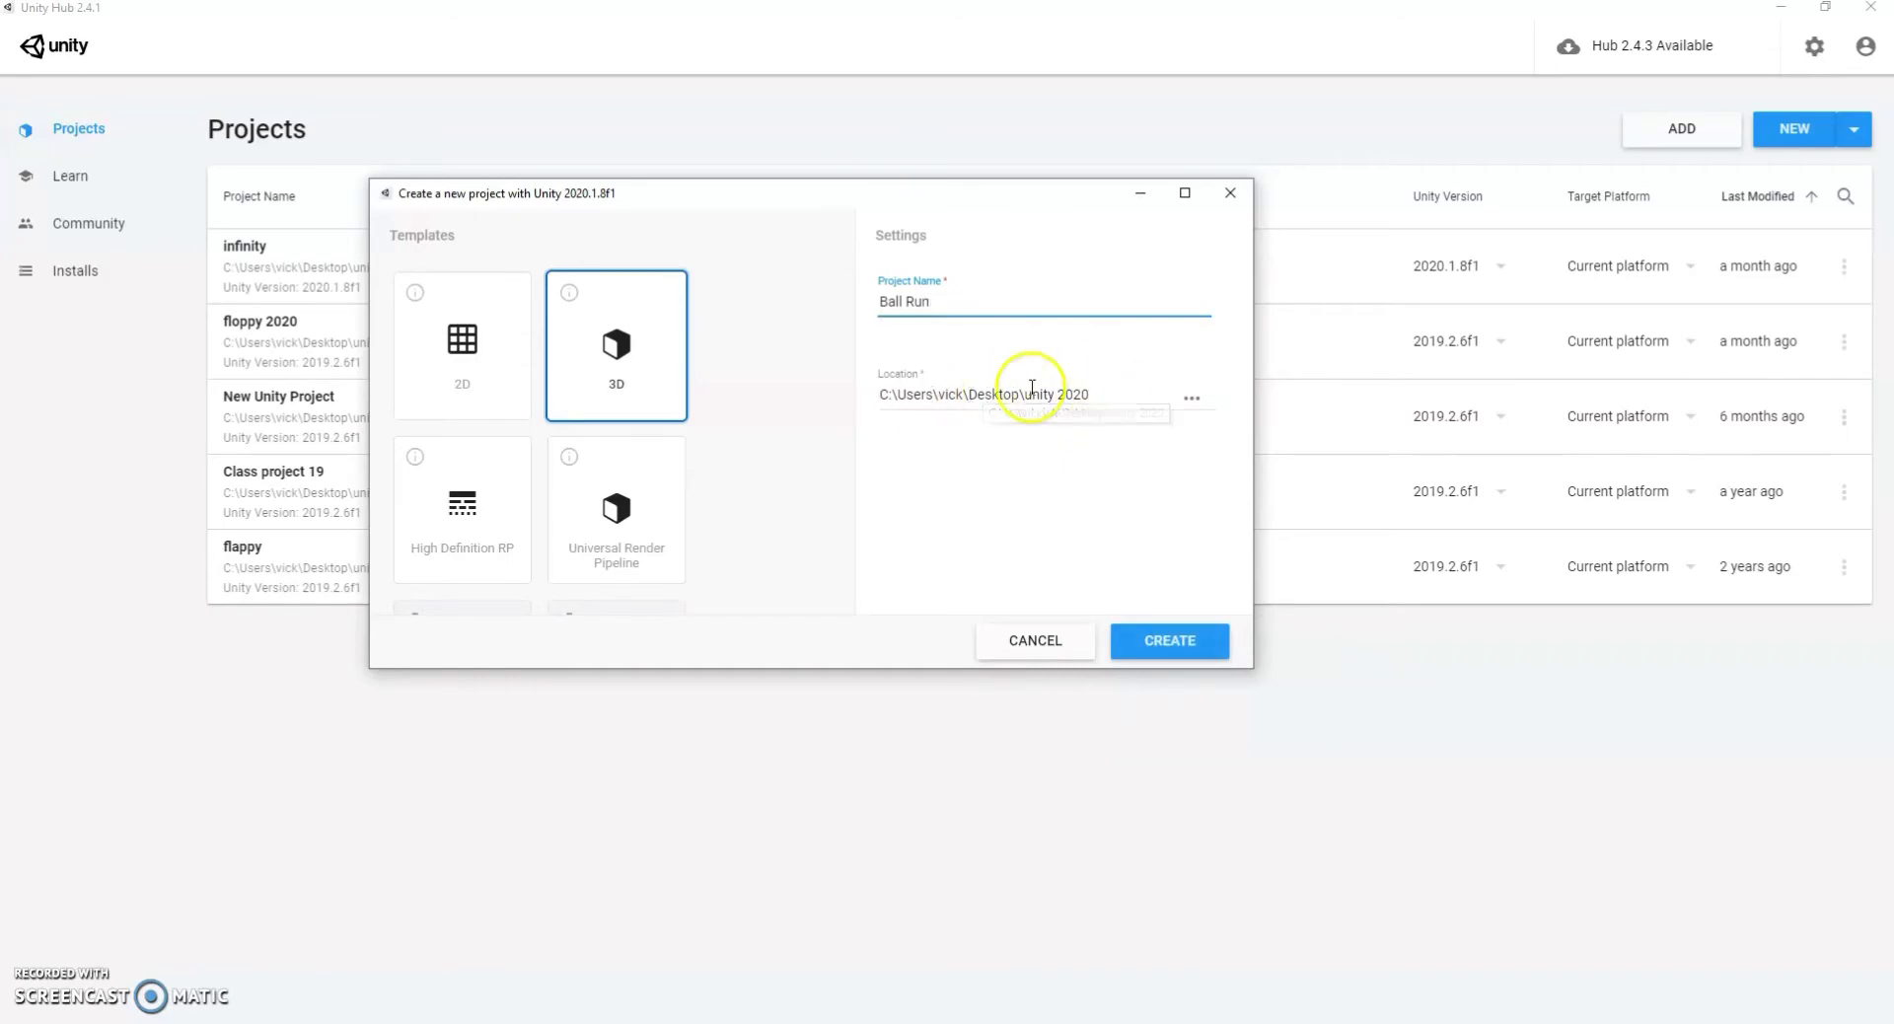
Create the 3D project named Ball Run in the unity 2020 folder.
{"action": "left_click", "coordinate": [1177, 647]}
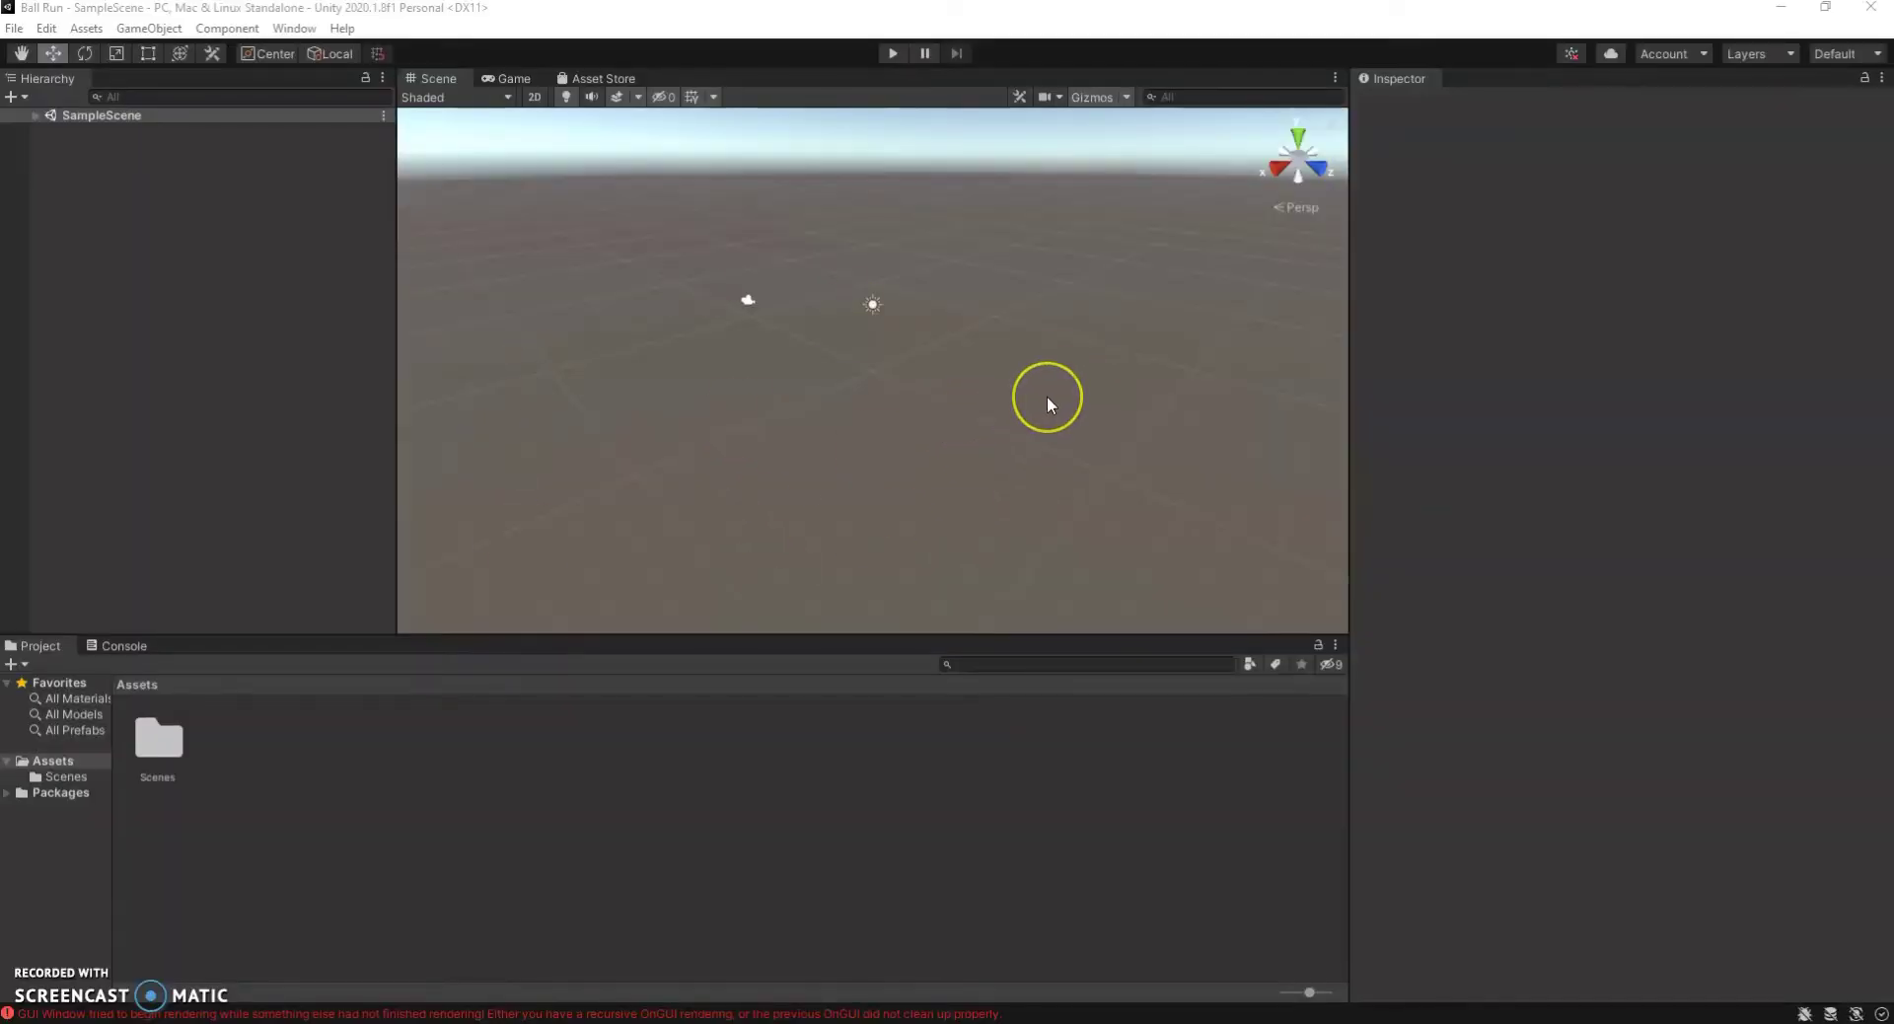
{"action": "left_click", "coordinate": [864, 795]}
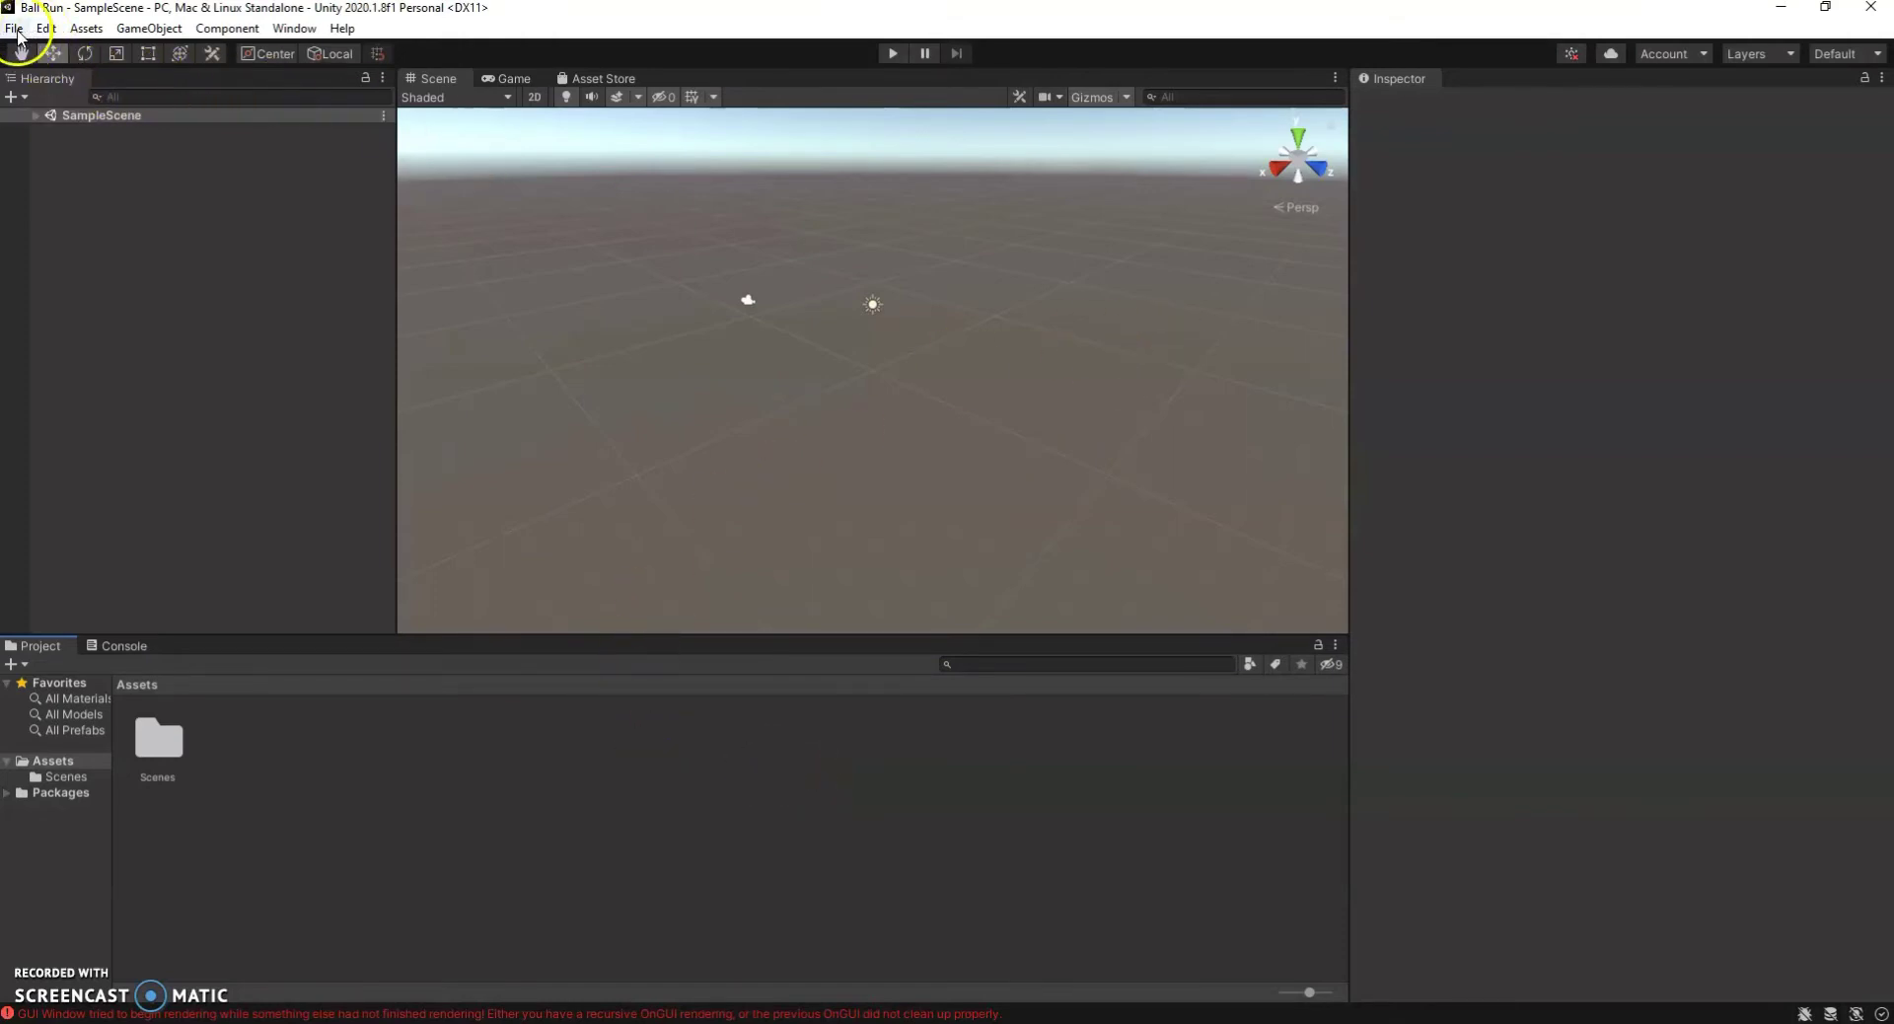
Rename the SampleScene asset in the Scenes folder to MainScene and reload the open scene.
{"action": "left_click", "coordinate": [36, 115]}
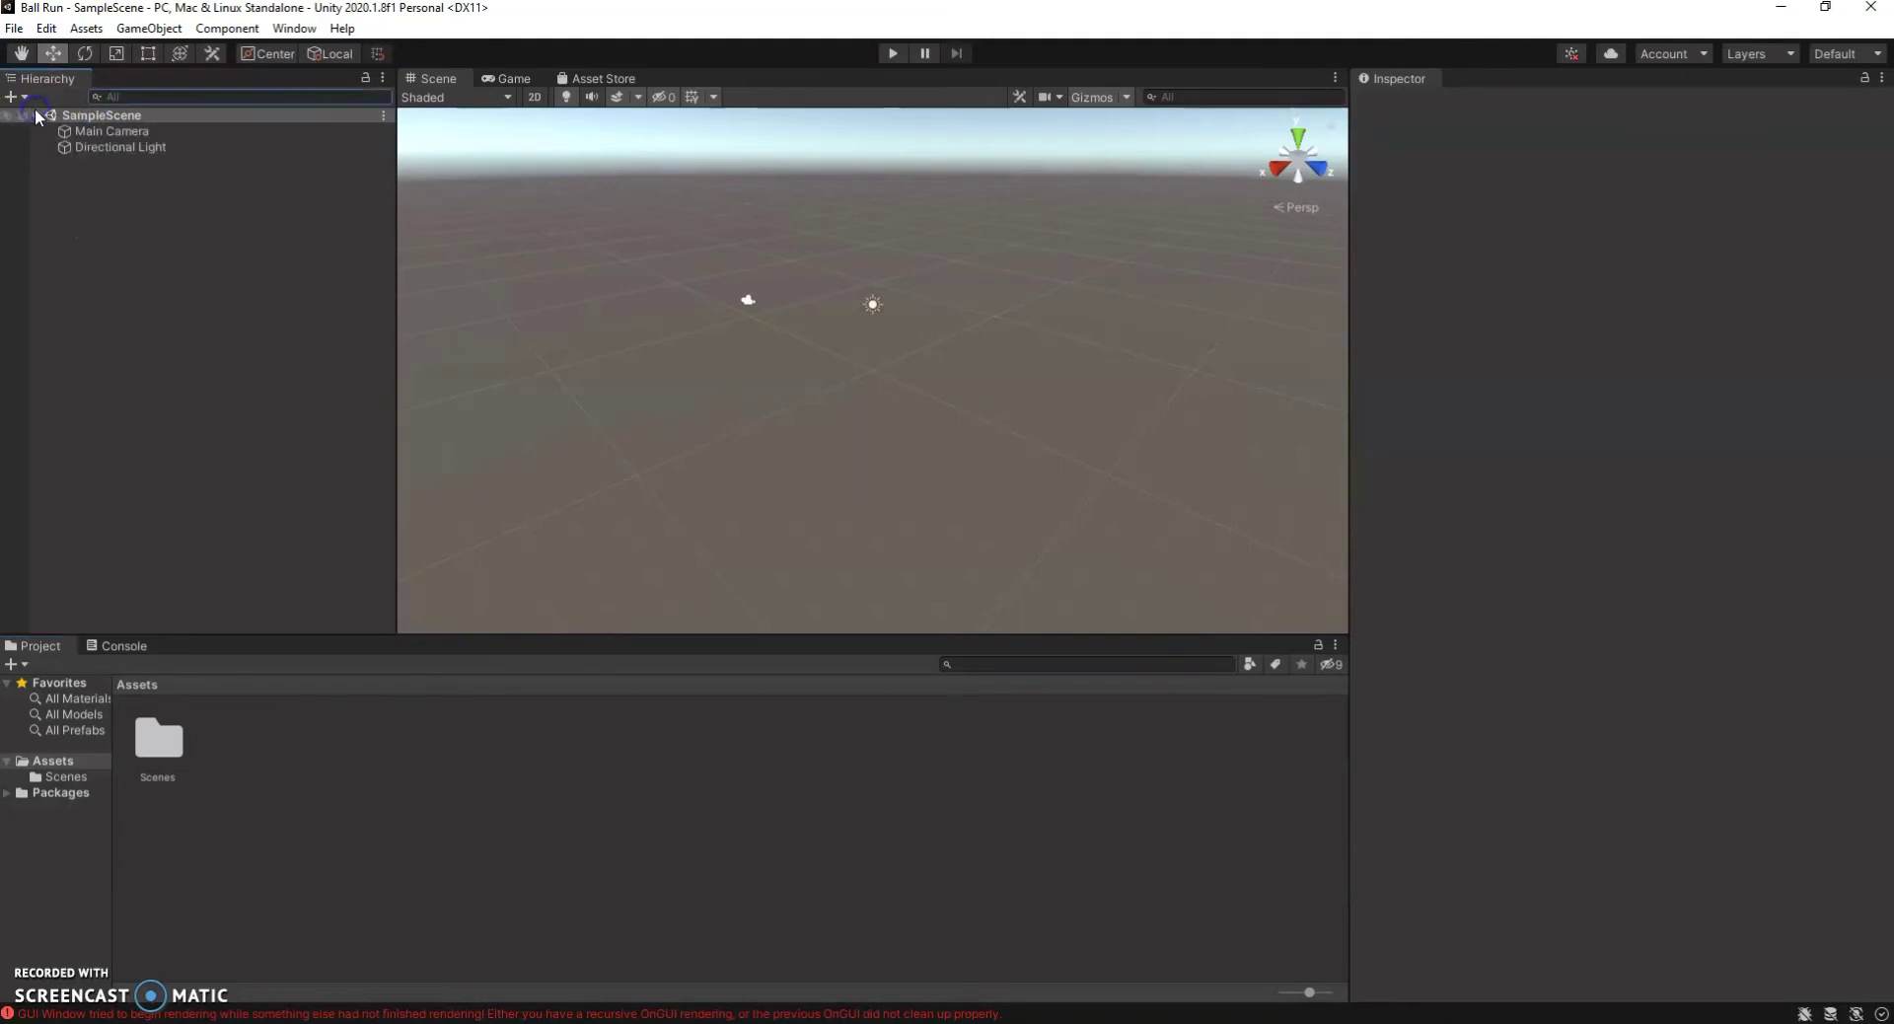
{"action": "left_click", "coordinate": [54, 776]}
{"action": "left_click", "coordinate": [178, 767]}
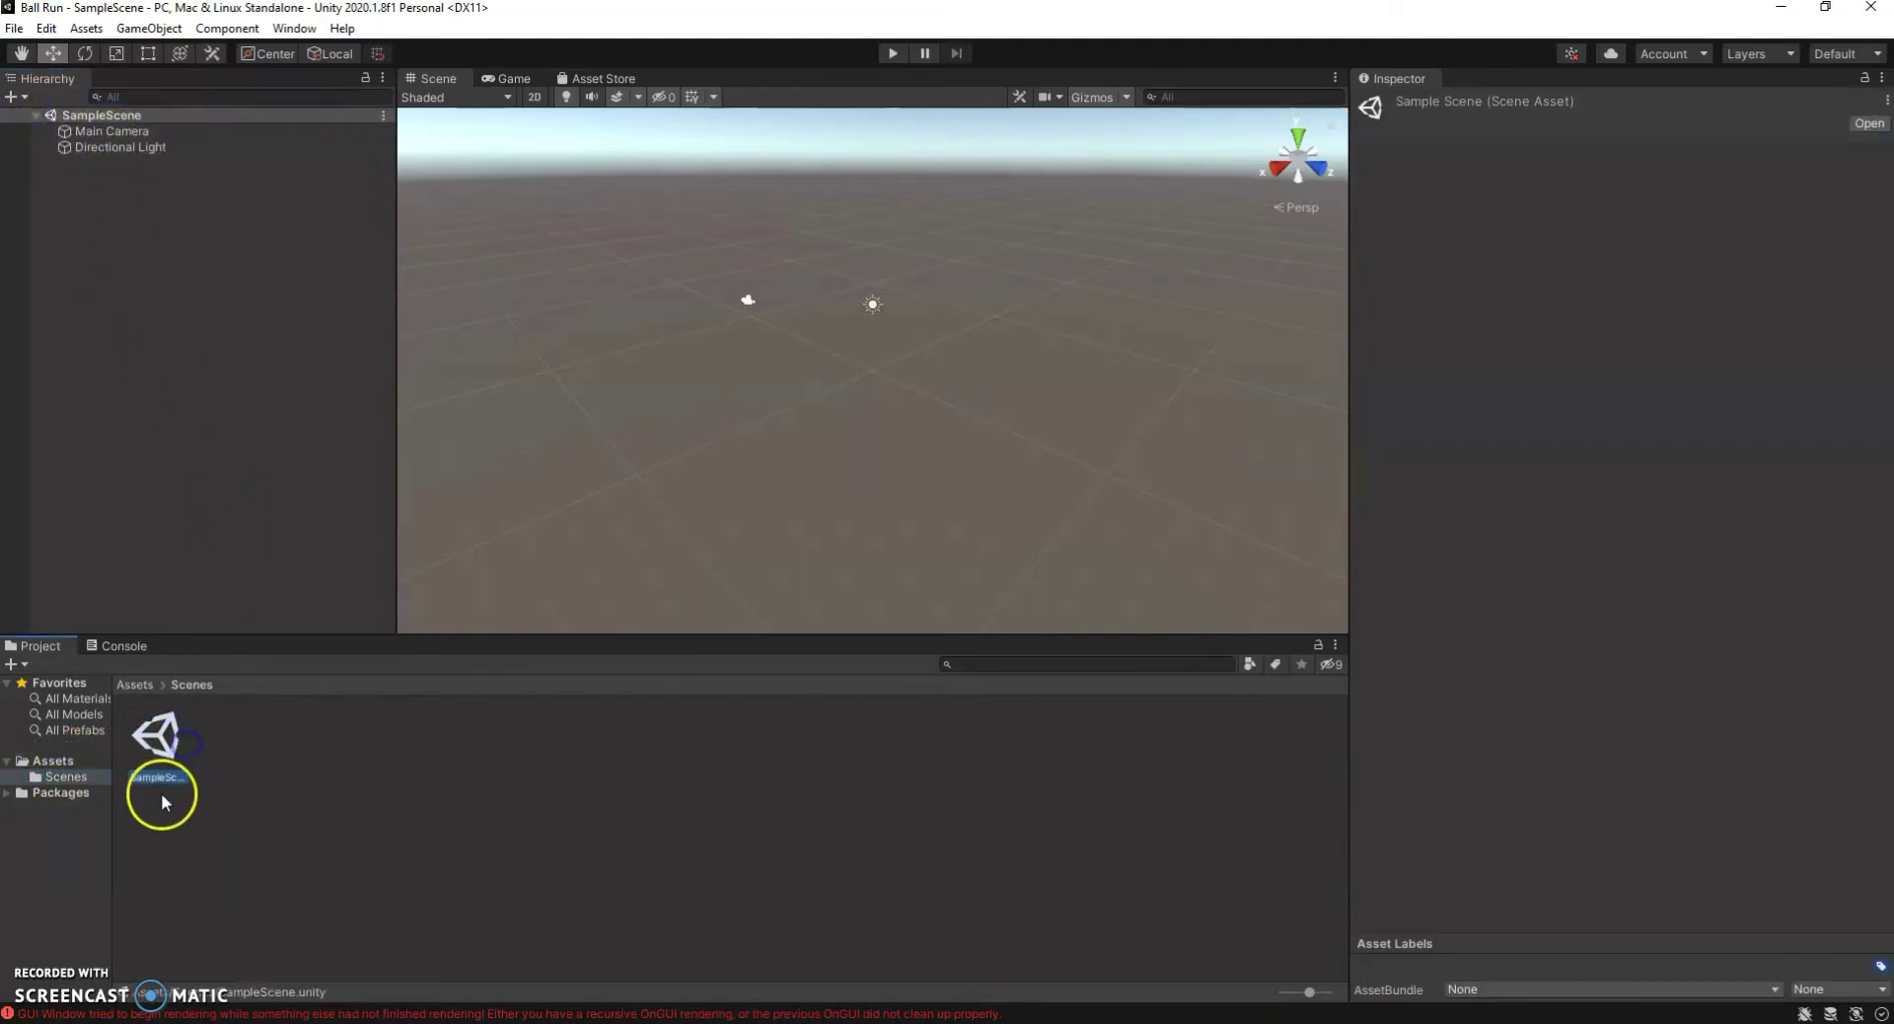
{"action": "right_click", "coordinate": [162, 780]}
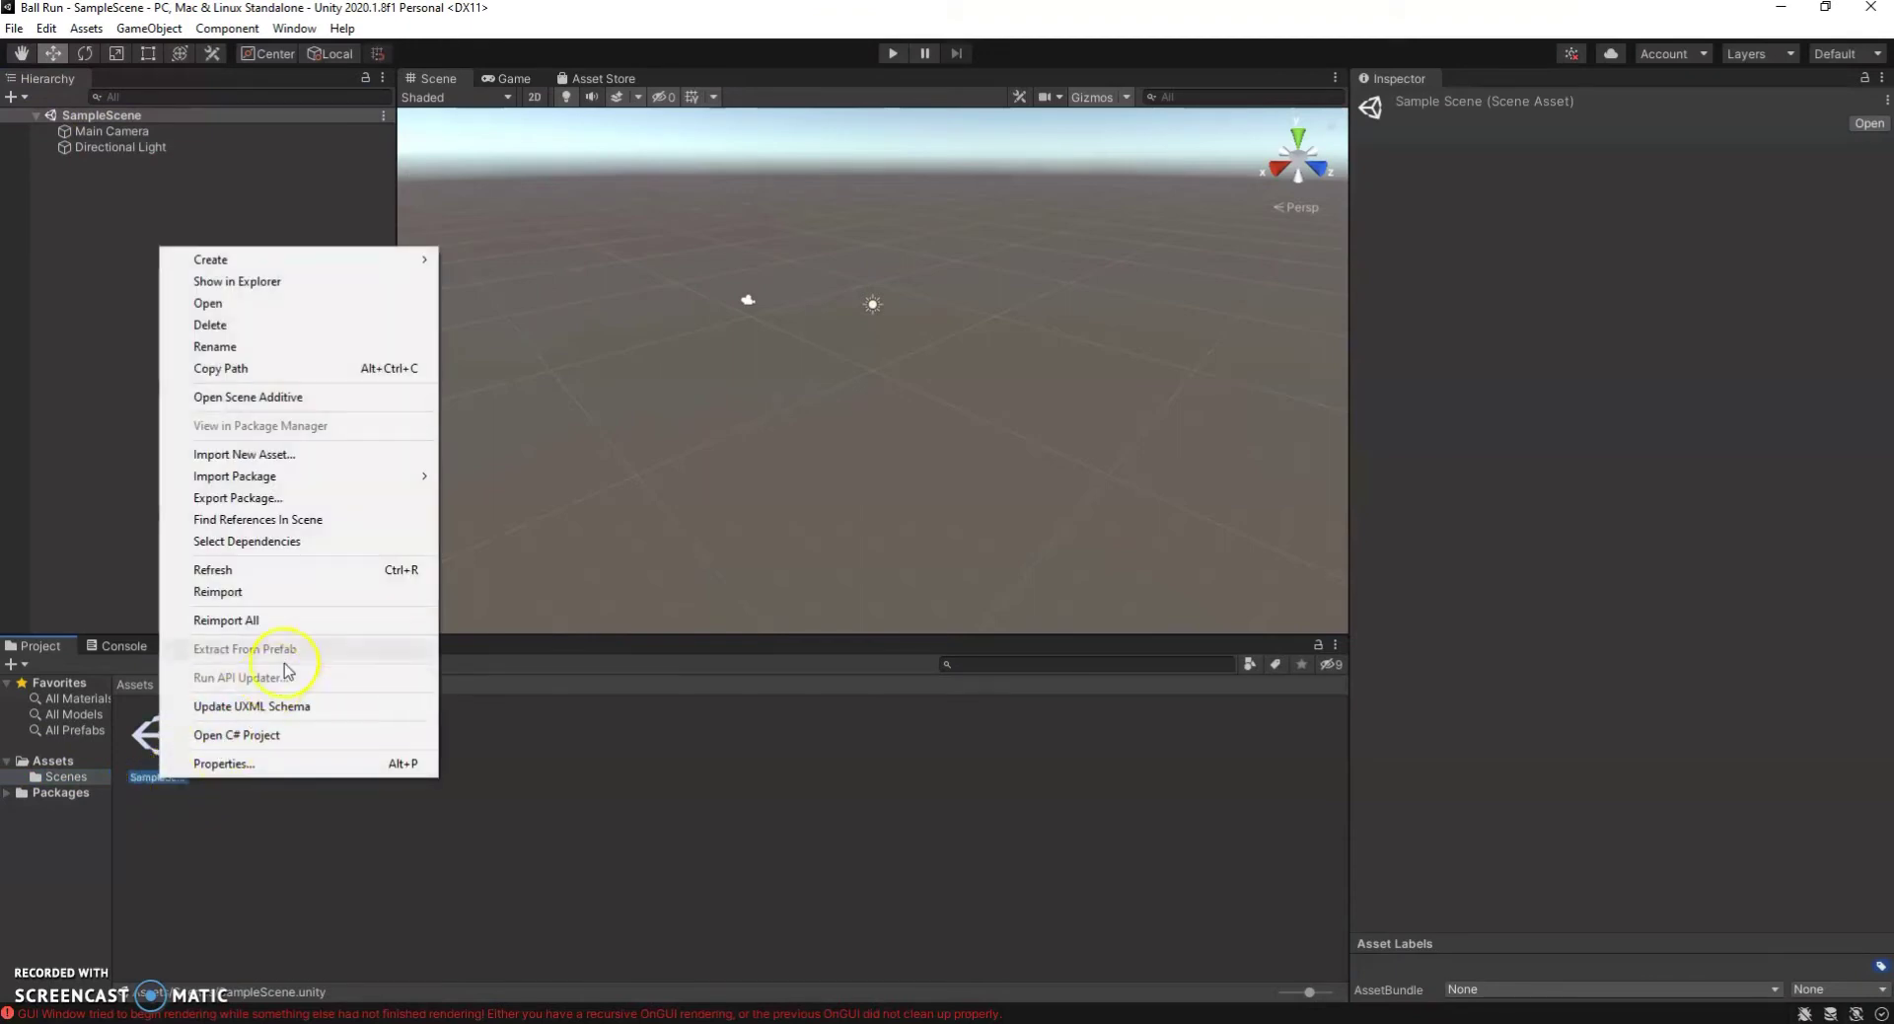
{"action": "left_click", "coordinate": [289, 348]}
{"action": "type", "text": "Mai"}
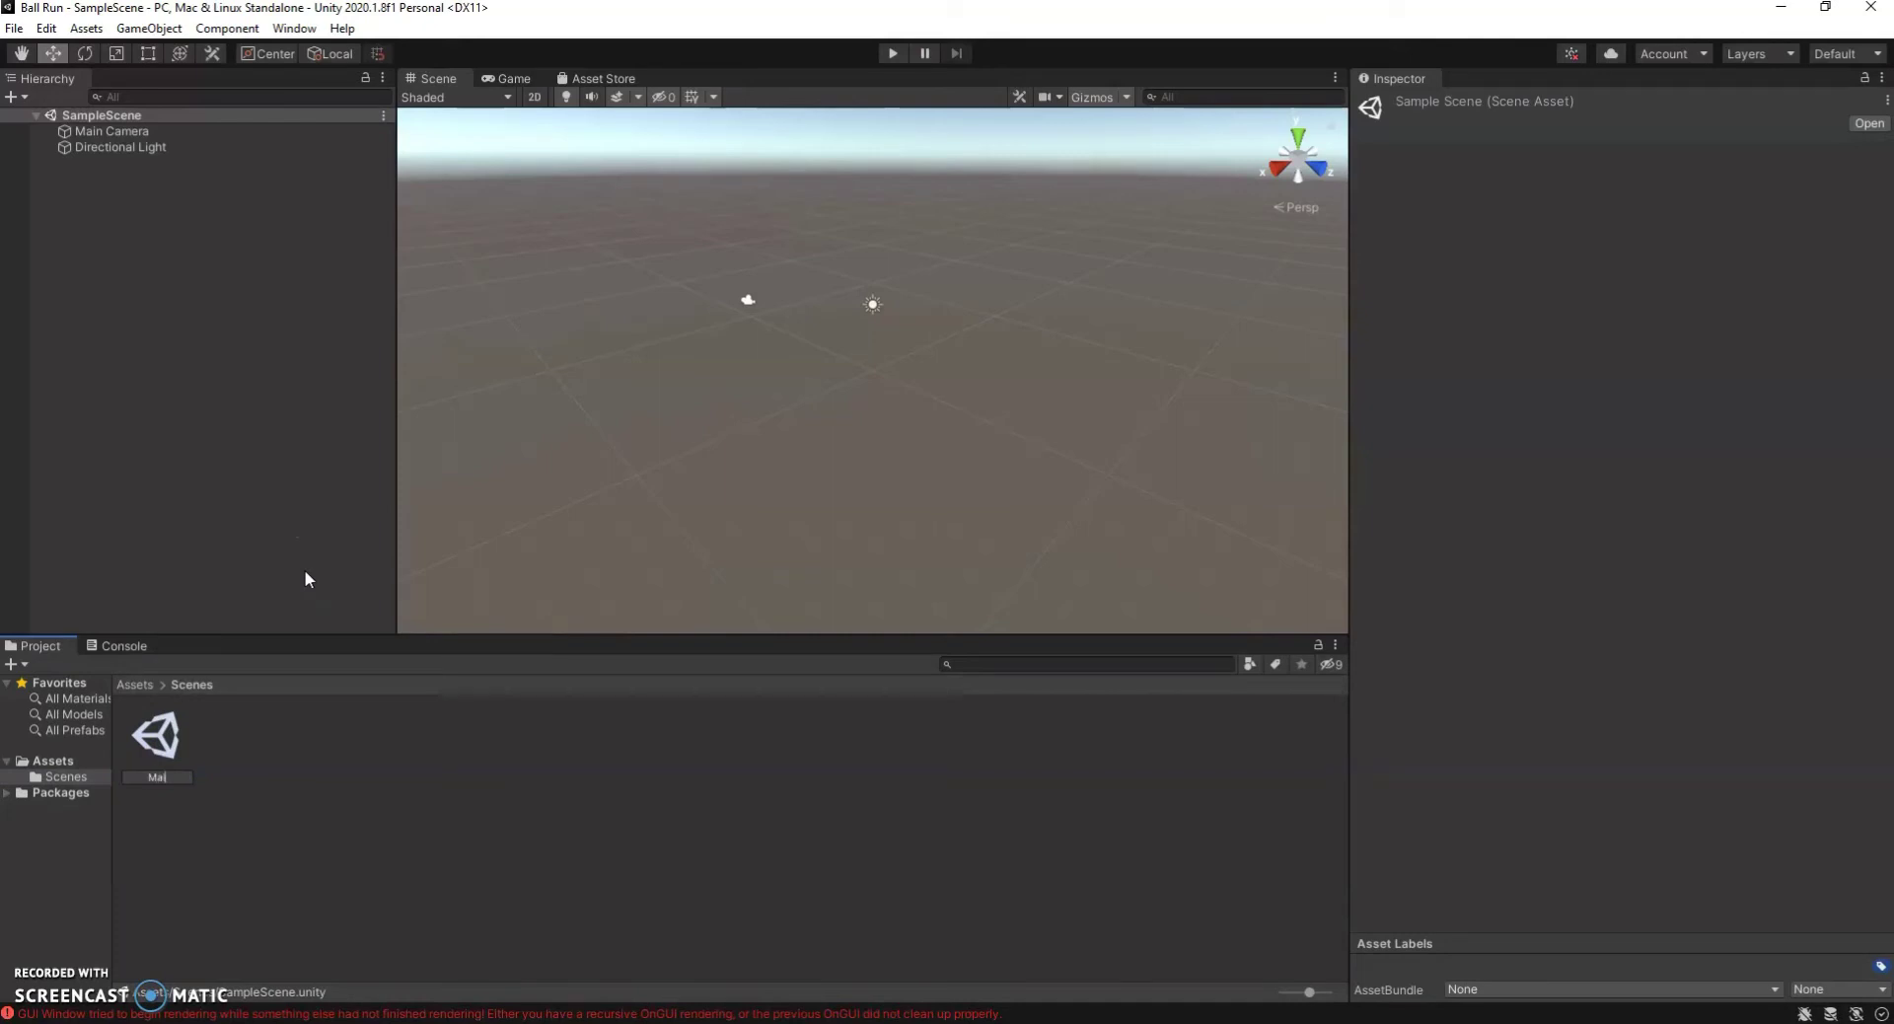
{"action": "type", "text": "nScene"}
{"action": "key", "text": "Return"}
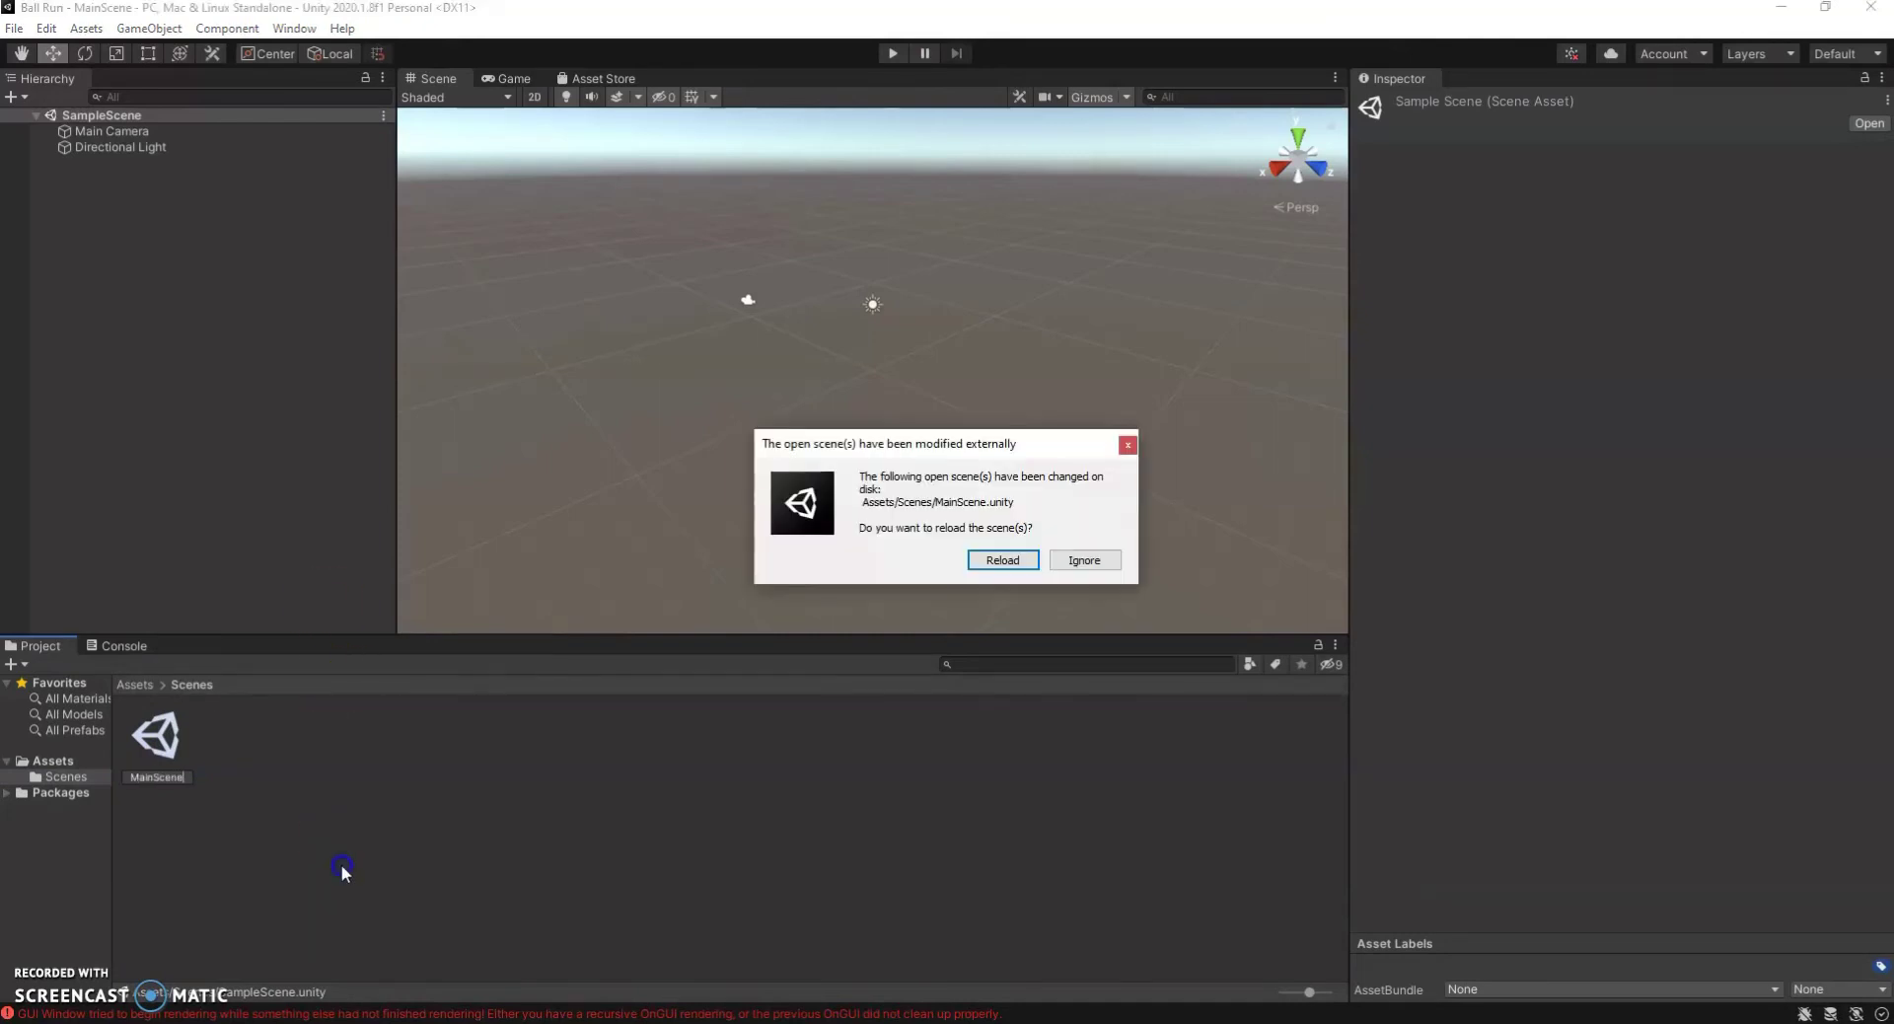
{"action": "left_click", "coordinate": [986, 554]}
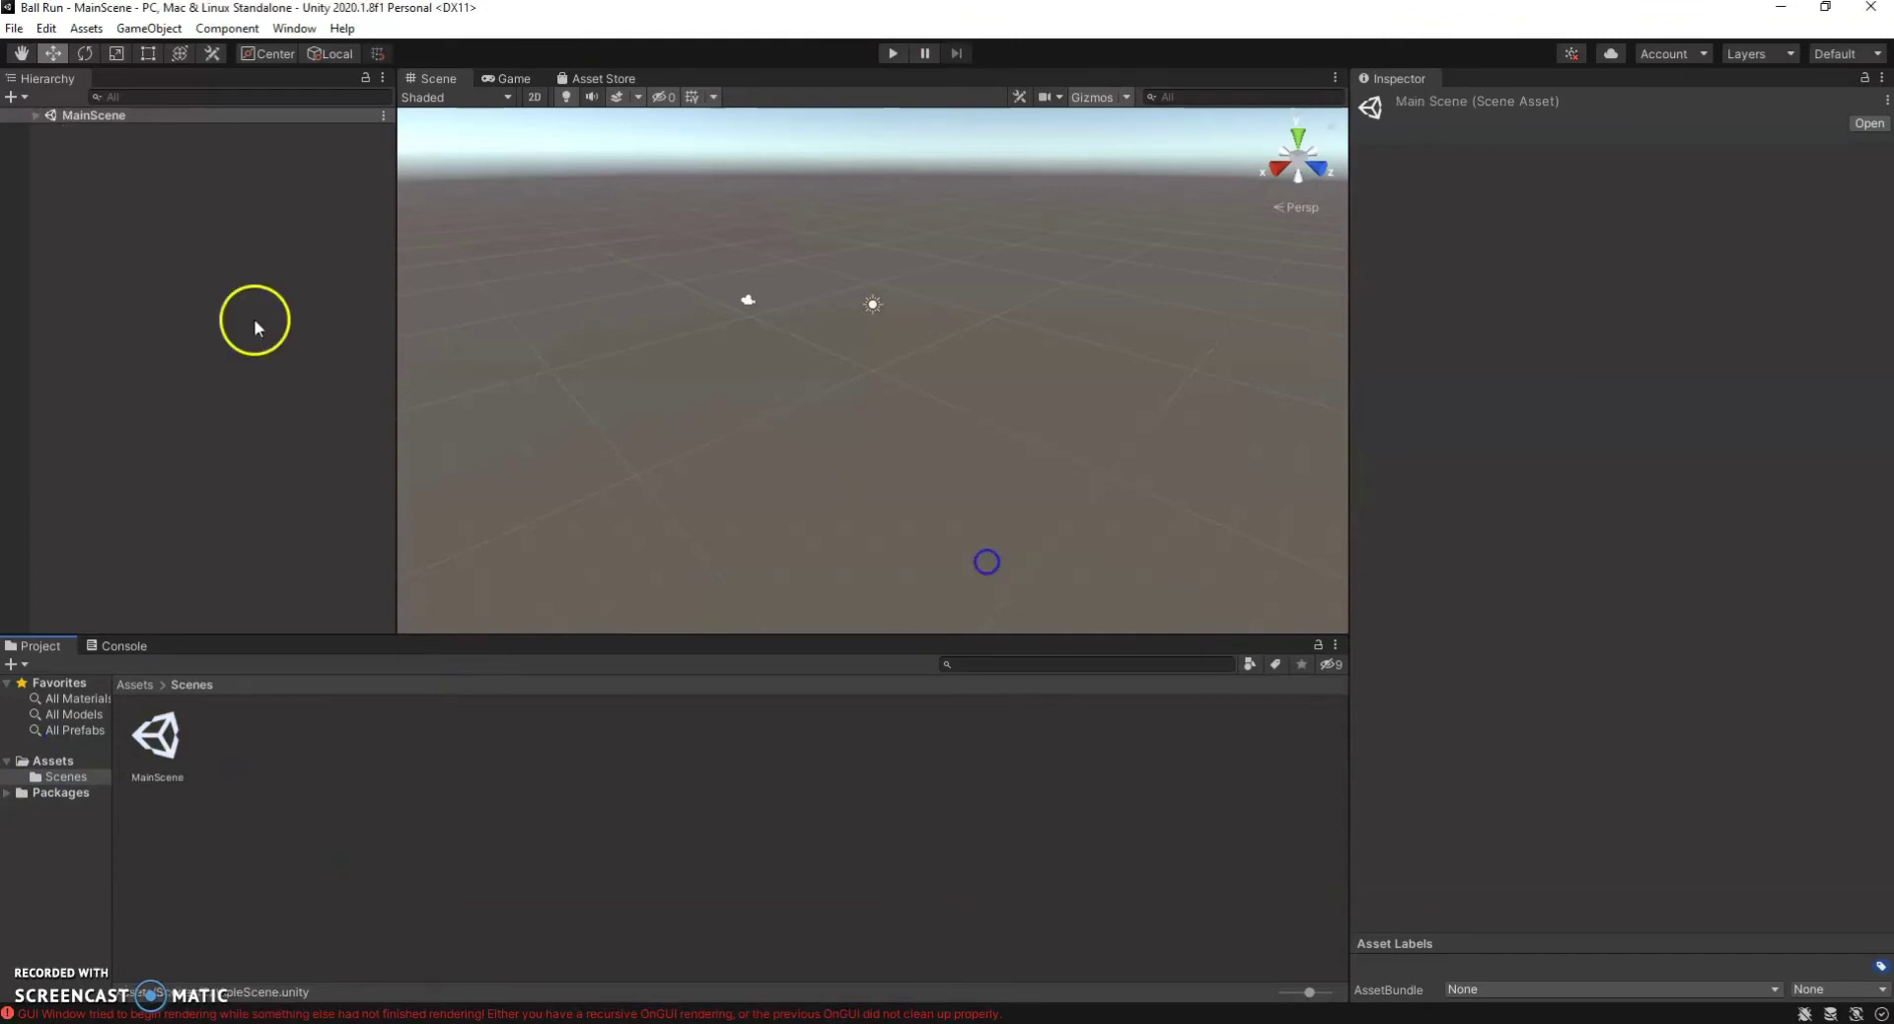
Add a 3D cube to MainScene.
{"action": "left_click", "coordinate": [36, 115]}
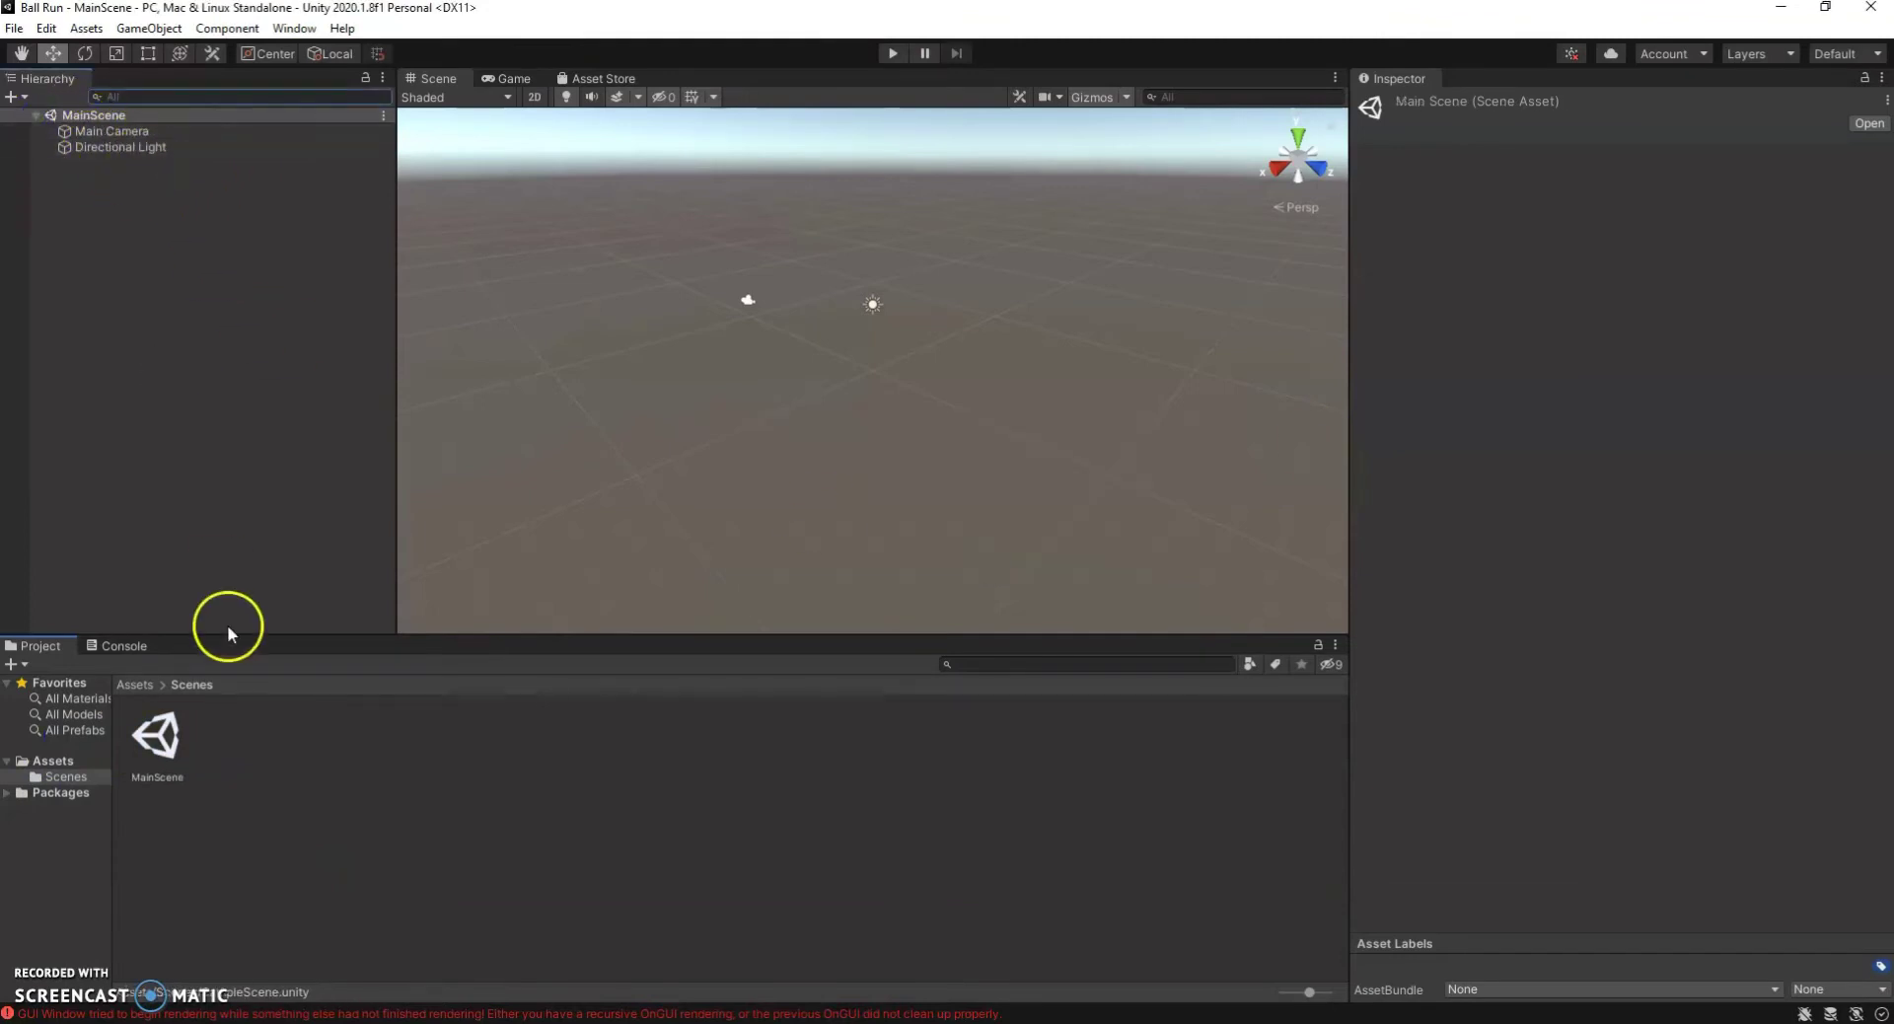
{"action": "left_click", "coordinate": [263, 766]}
{"action": "left_click", "coordinate": [224, 390]}
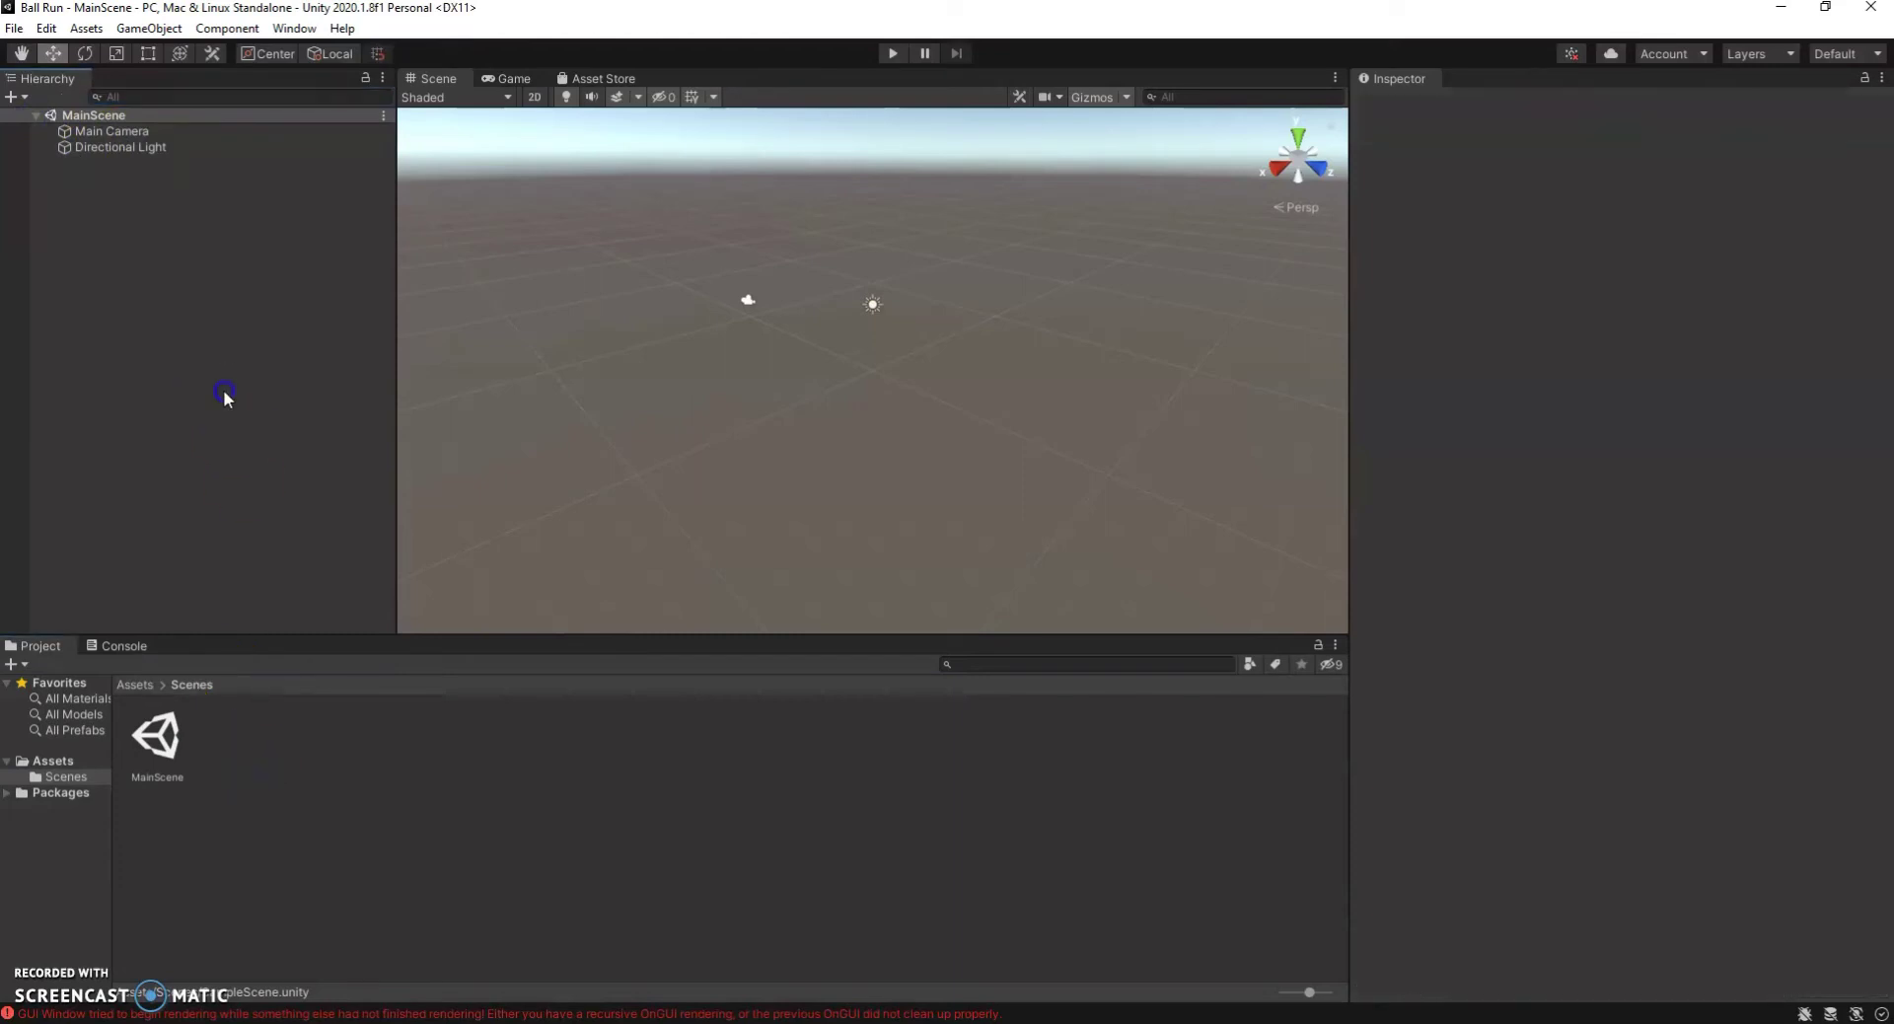
{"action": "right_click", "coordinate": [196, 281]}
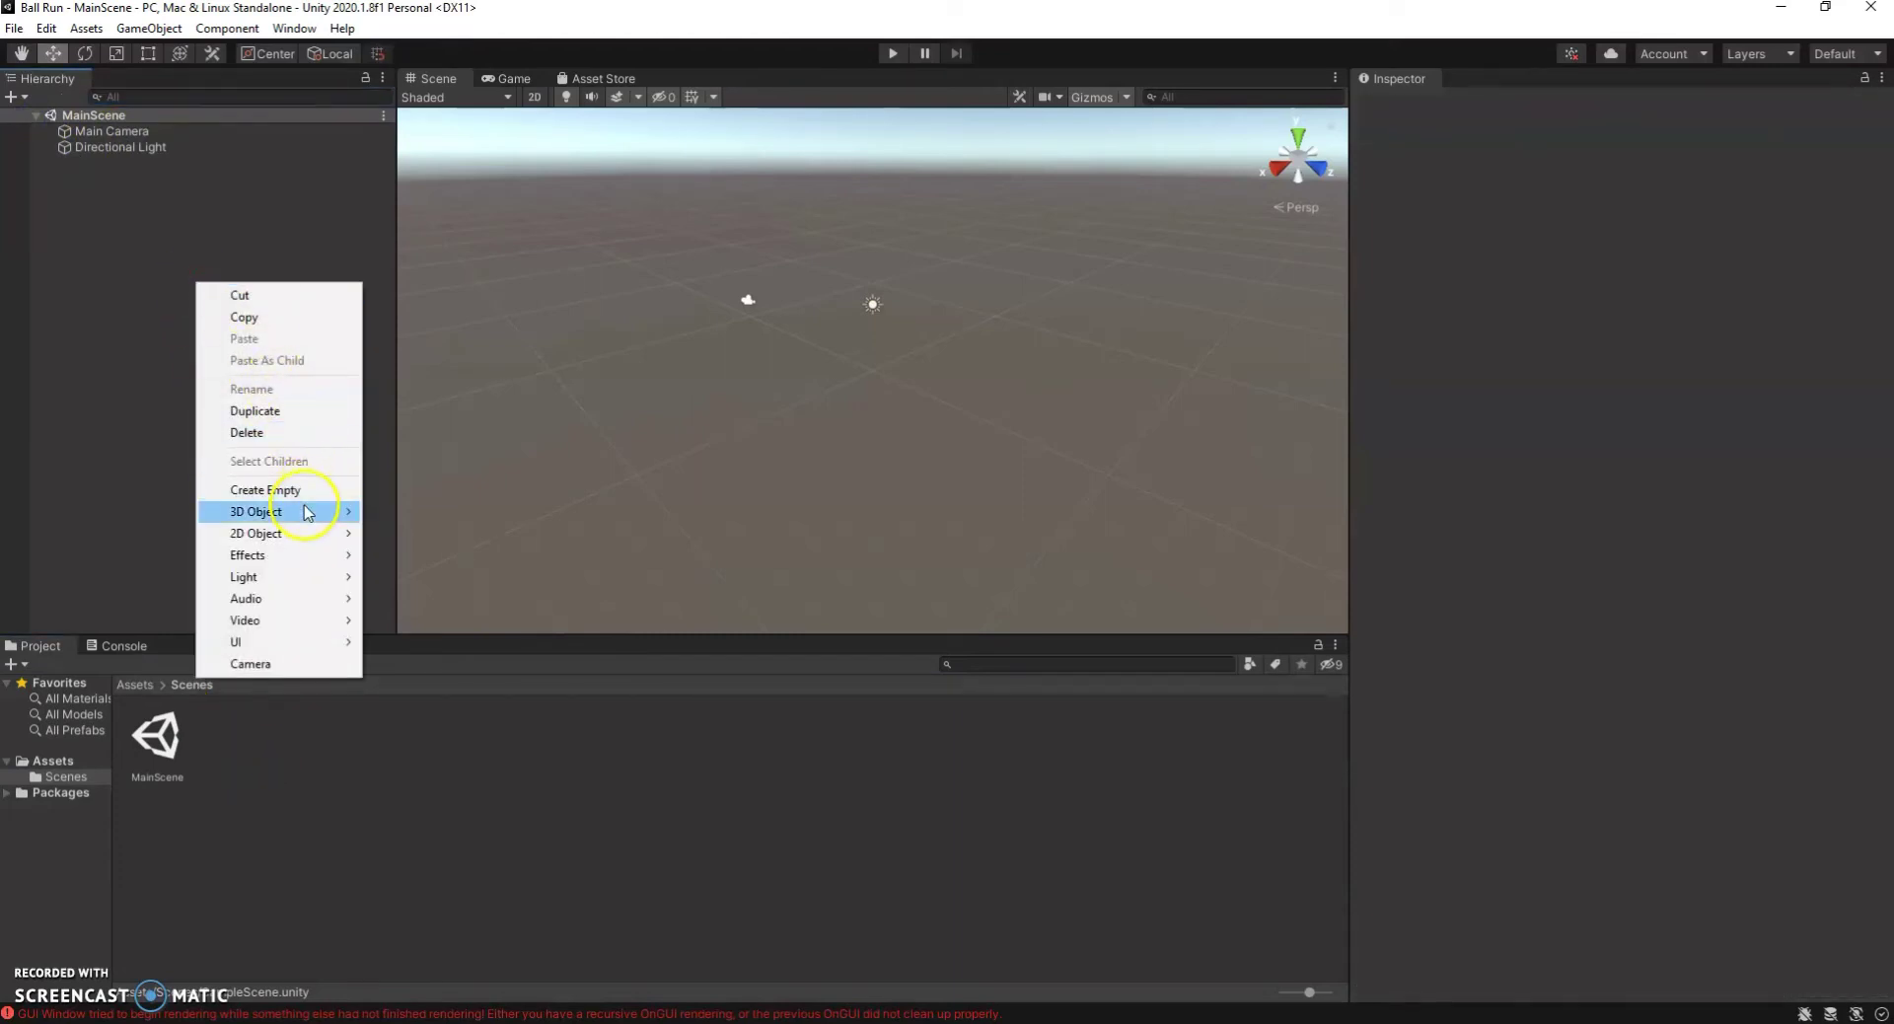
{"action": "mouse_move", "coordinate": [305, 511]}
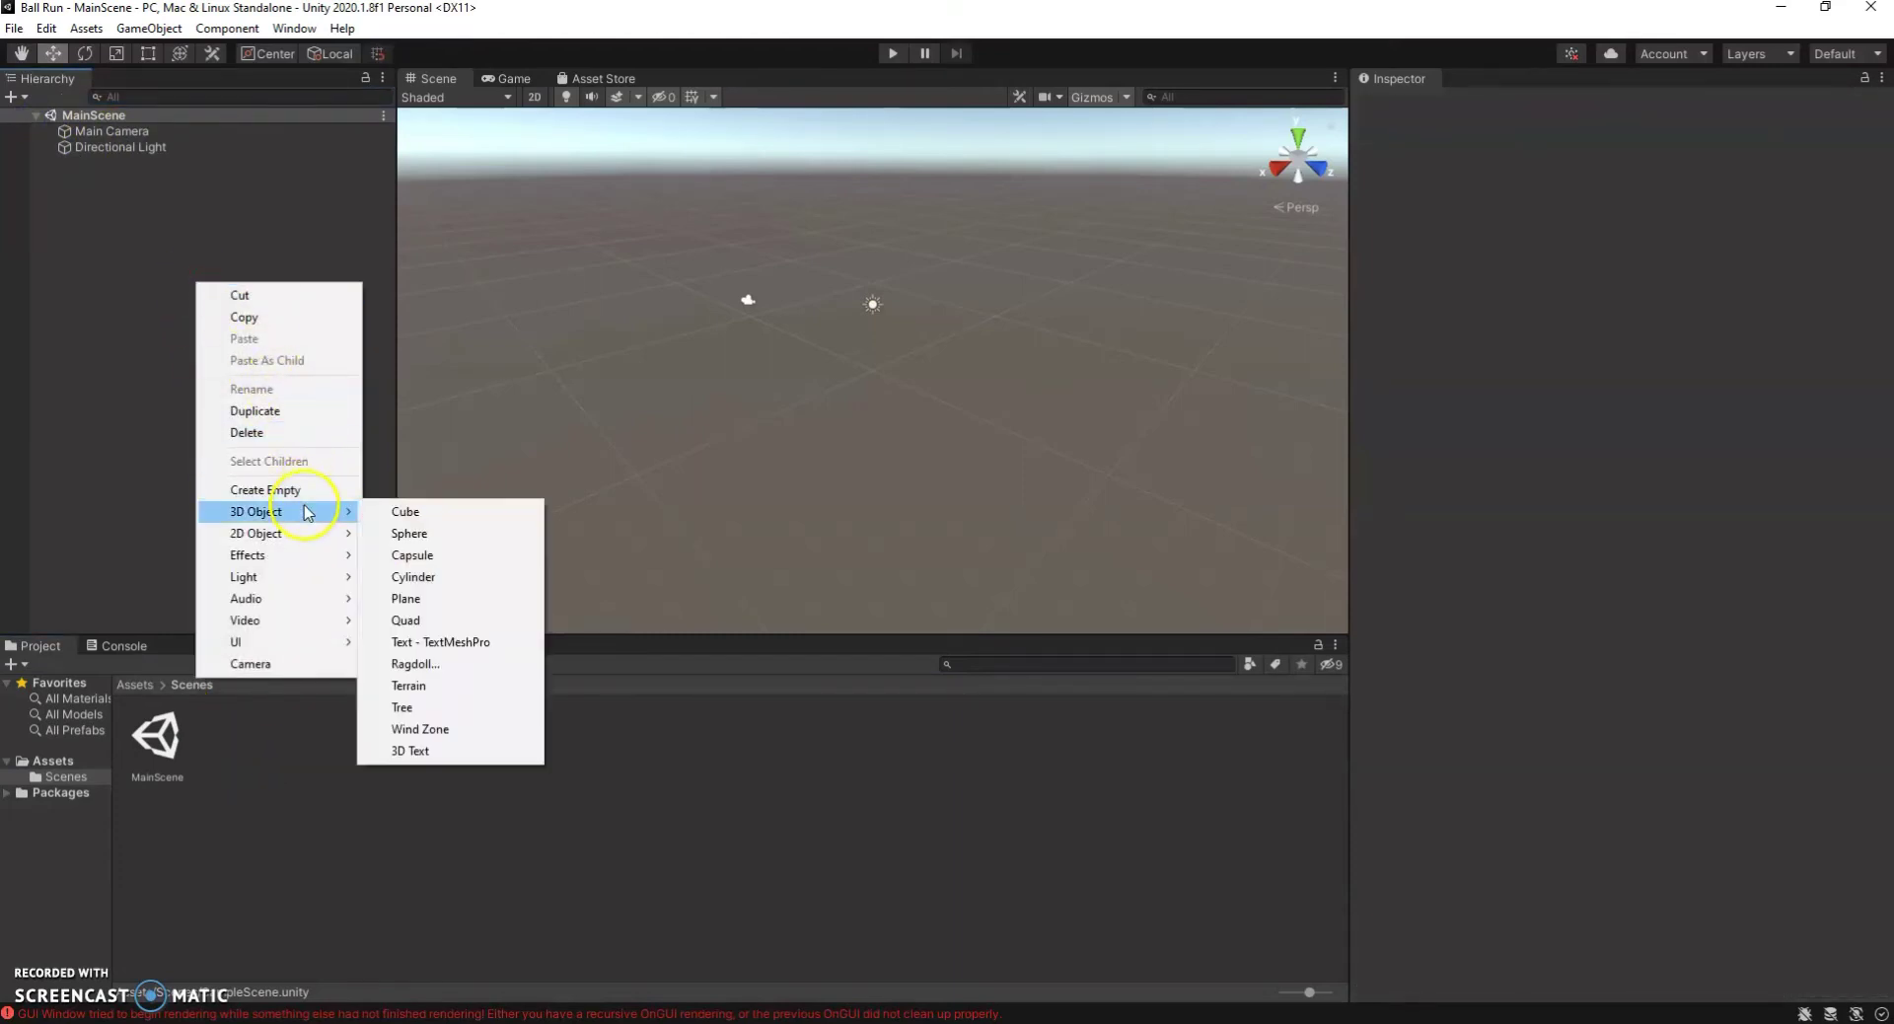
{"action": "left_click", "coordinate": [402, 513]}
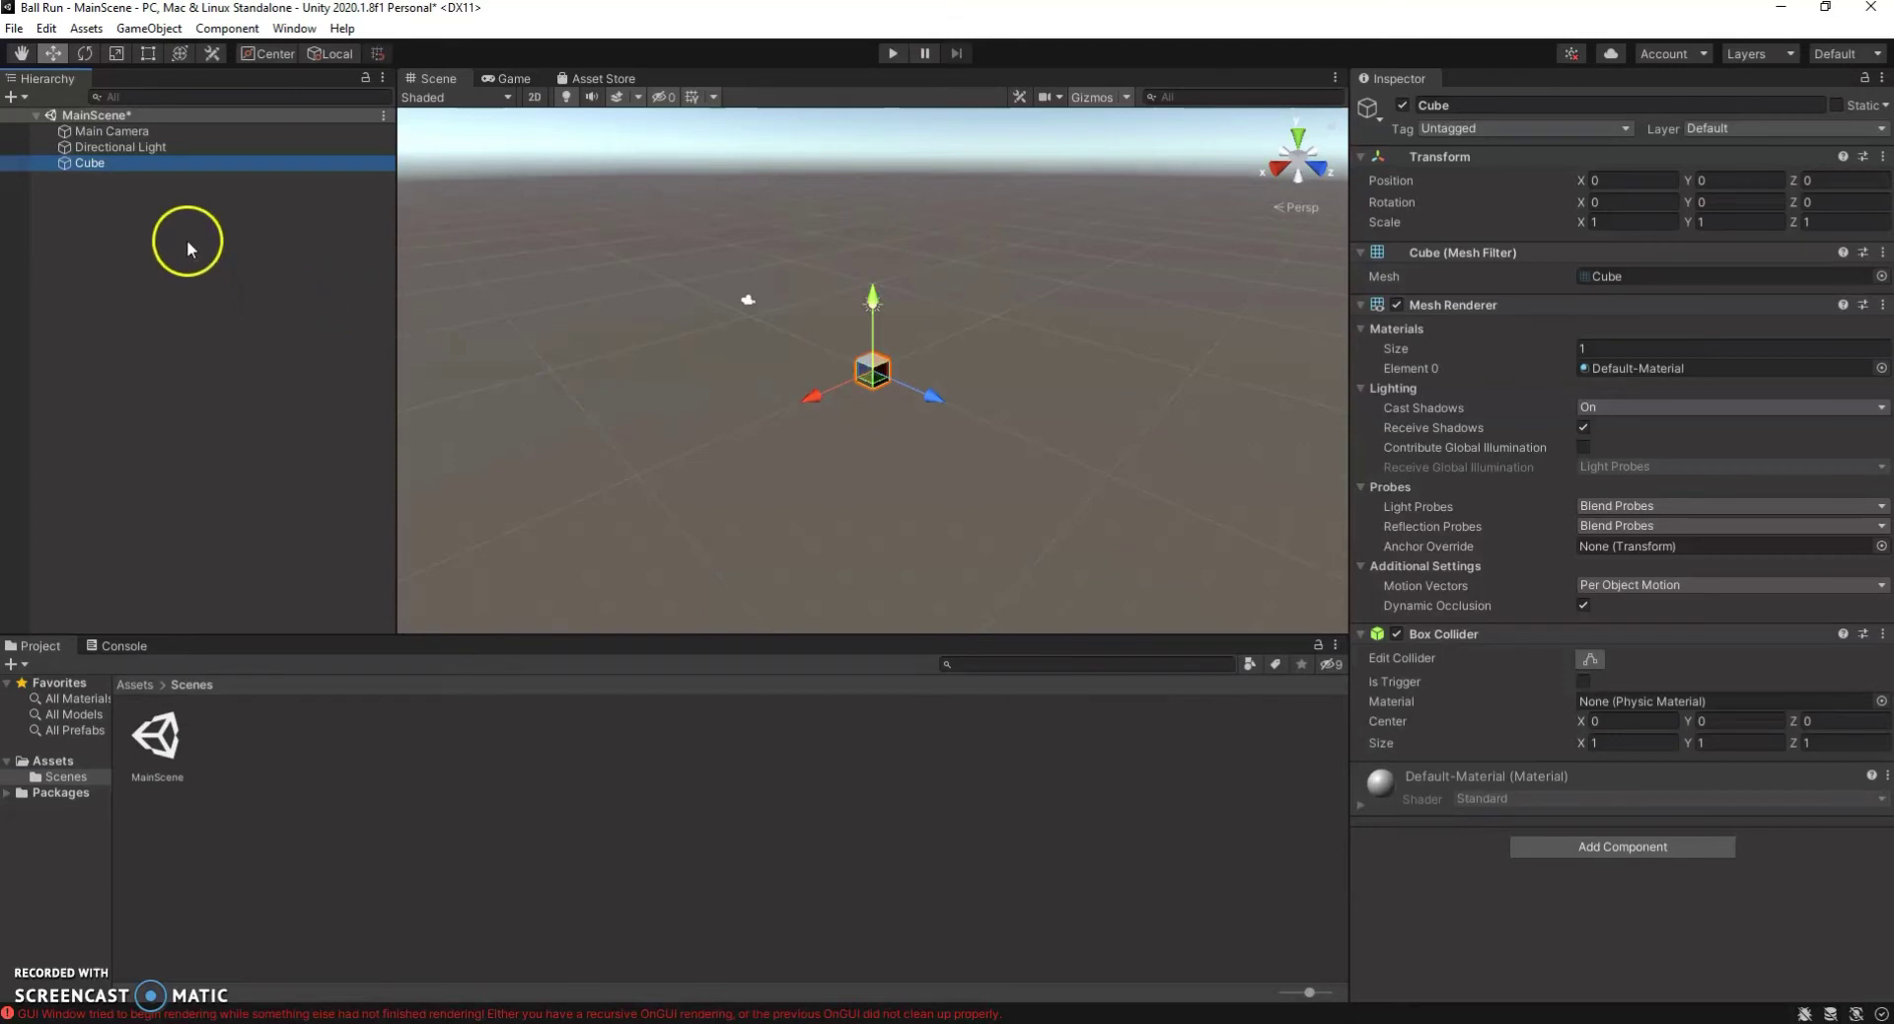
Set the cube's scale to 5 on X and 5 on Z to form a flat platform.
{"action": "left_click", "coordinate": [876, 375]}
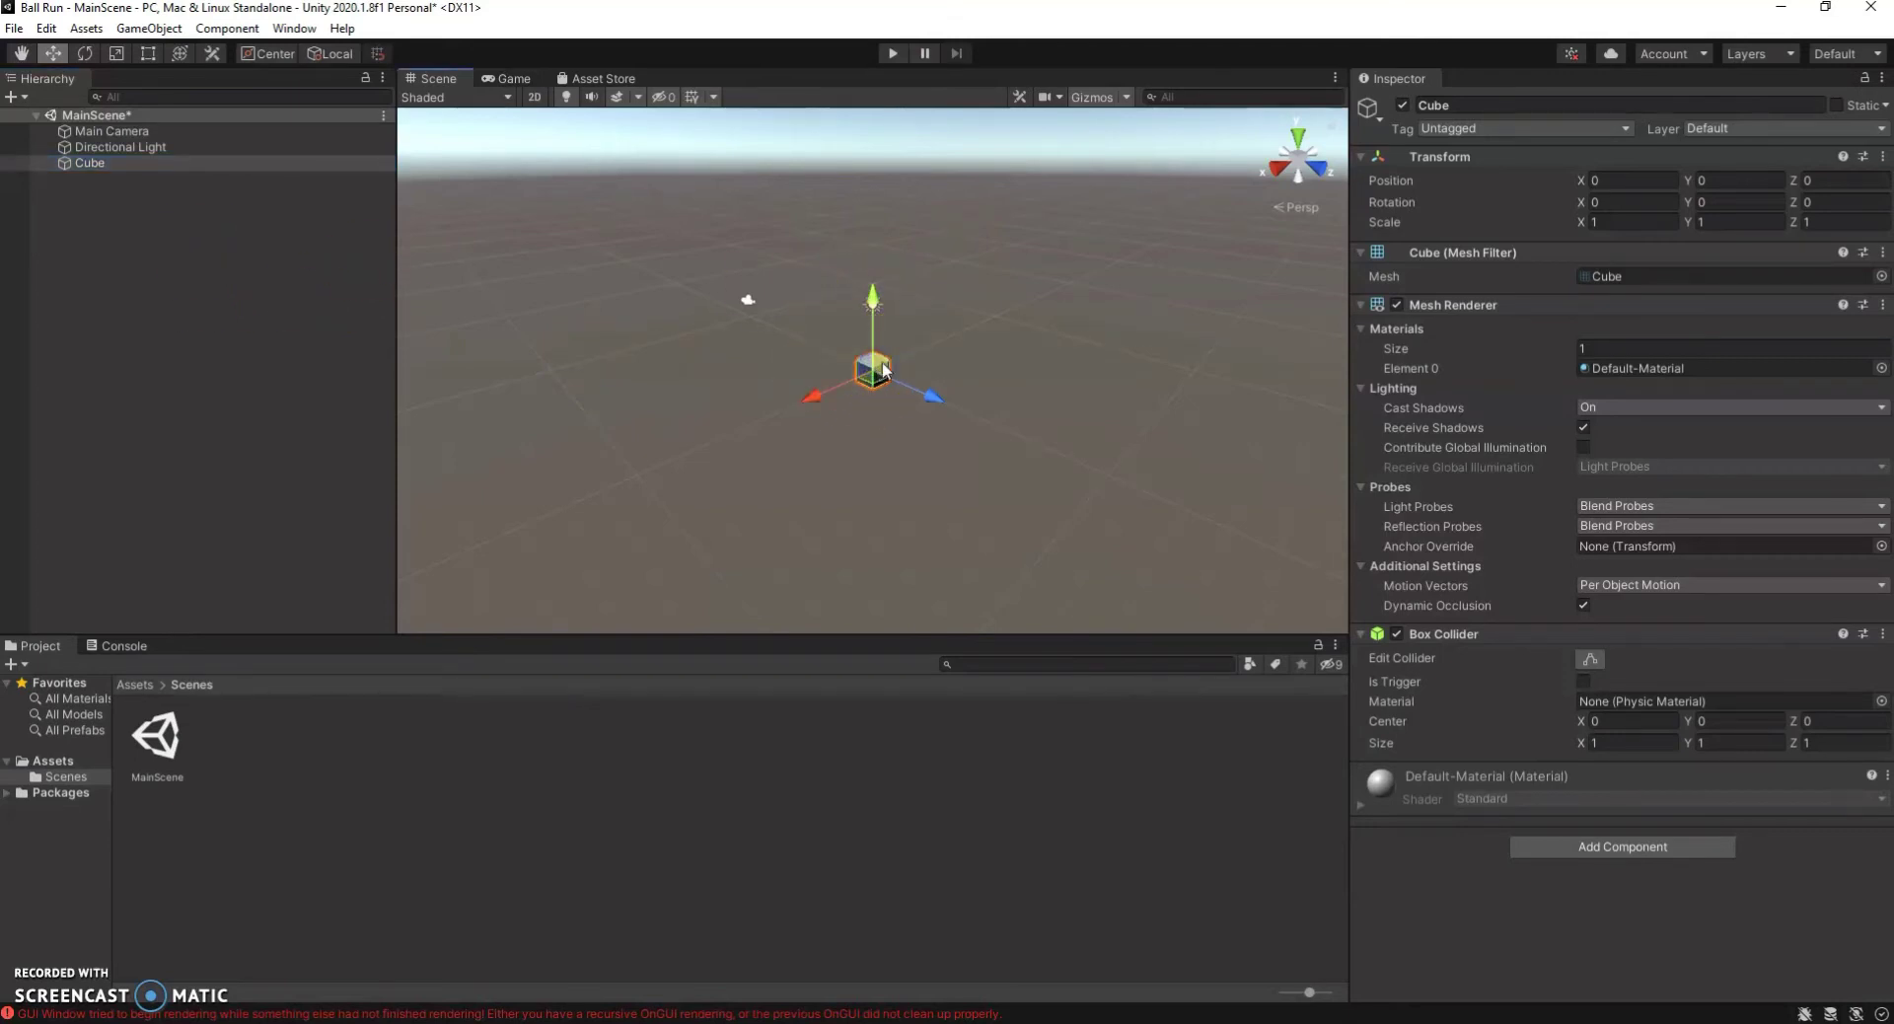
{"action": "left_click", "coordinate": [1606, 221]}
{"action": "key", "text": "BackSpace"}
{"action": "type", "text": "5"}
{"action": "left_click", "coordinate": [1850, 223]}
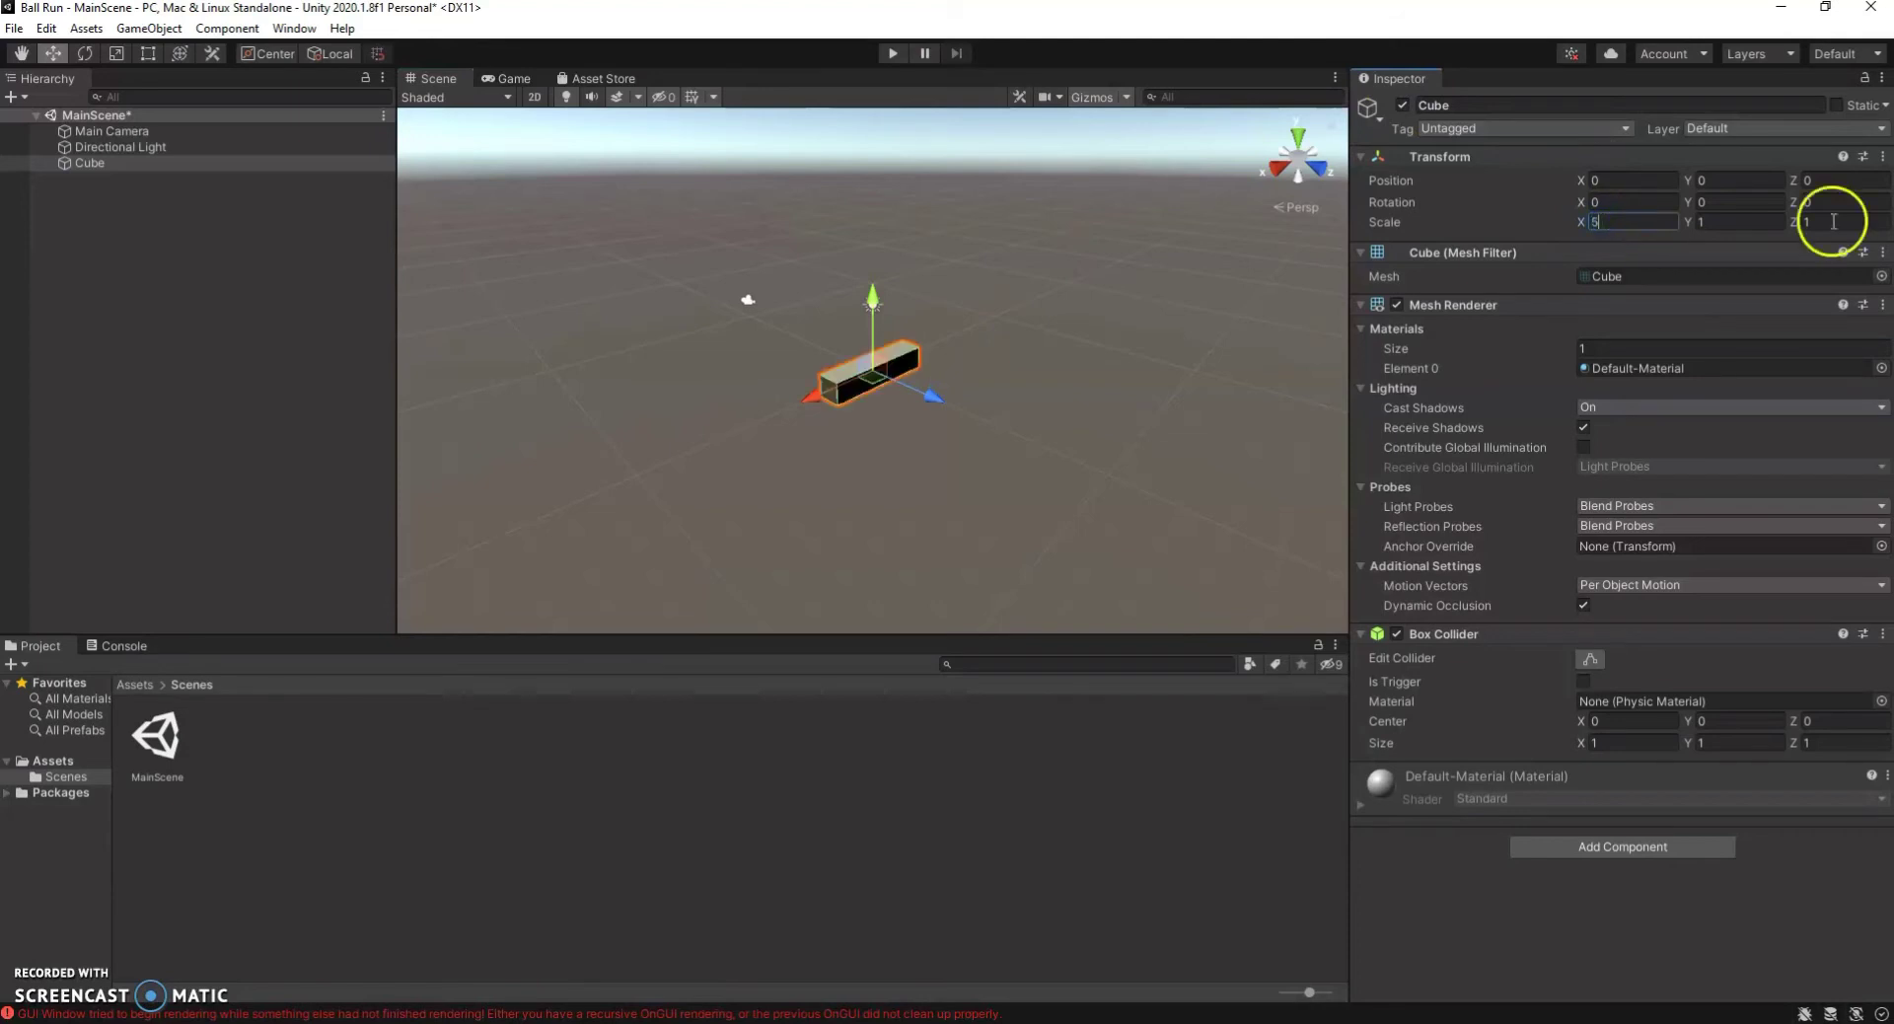
{"action": "key", "text": "BackSpace"}
{"action": "type", "text": "5"}
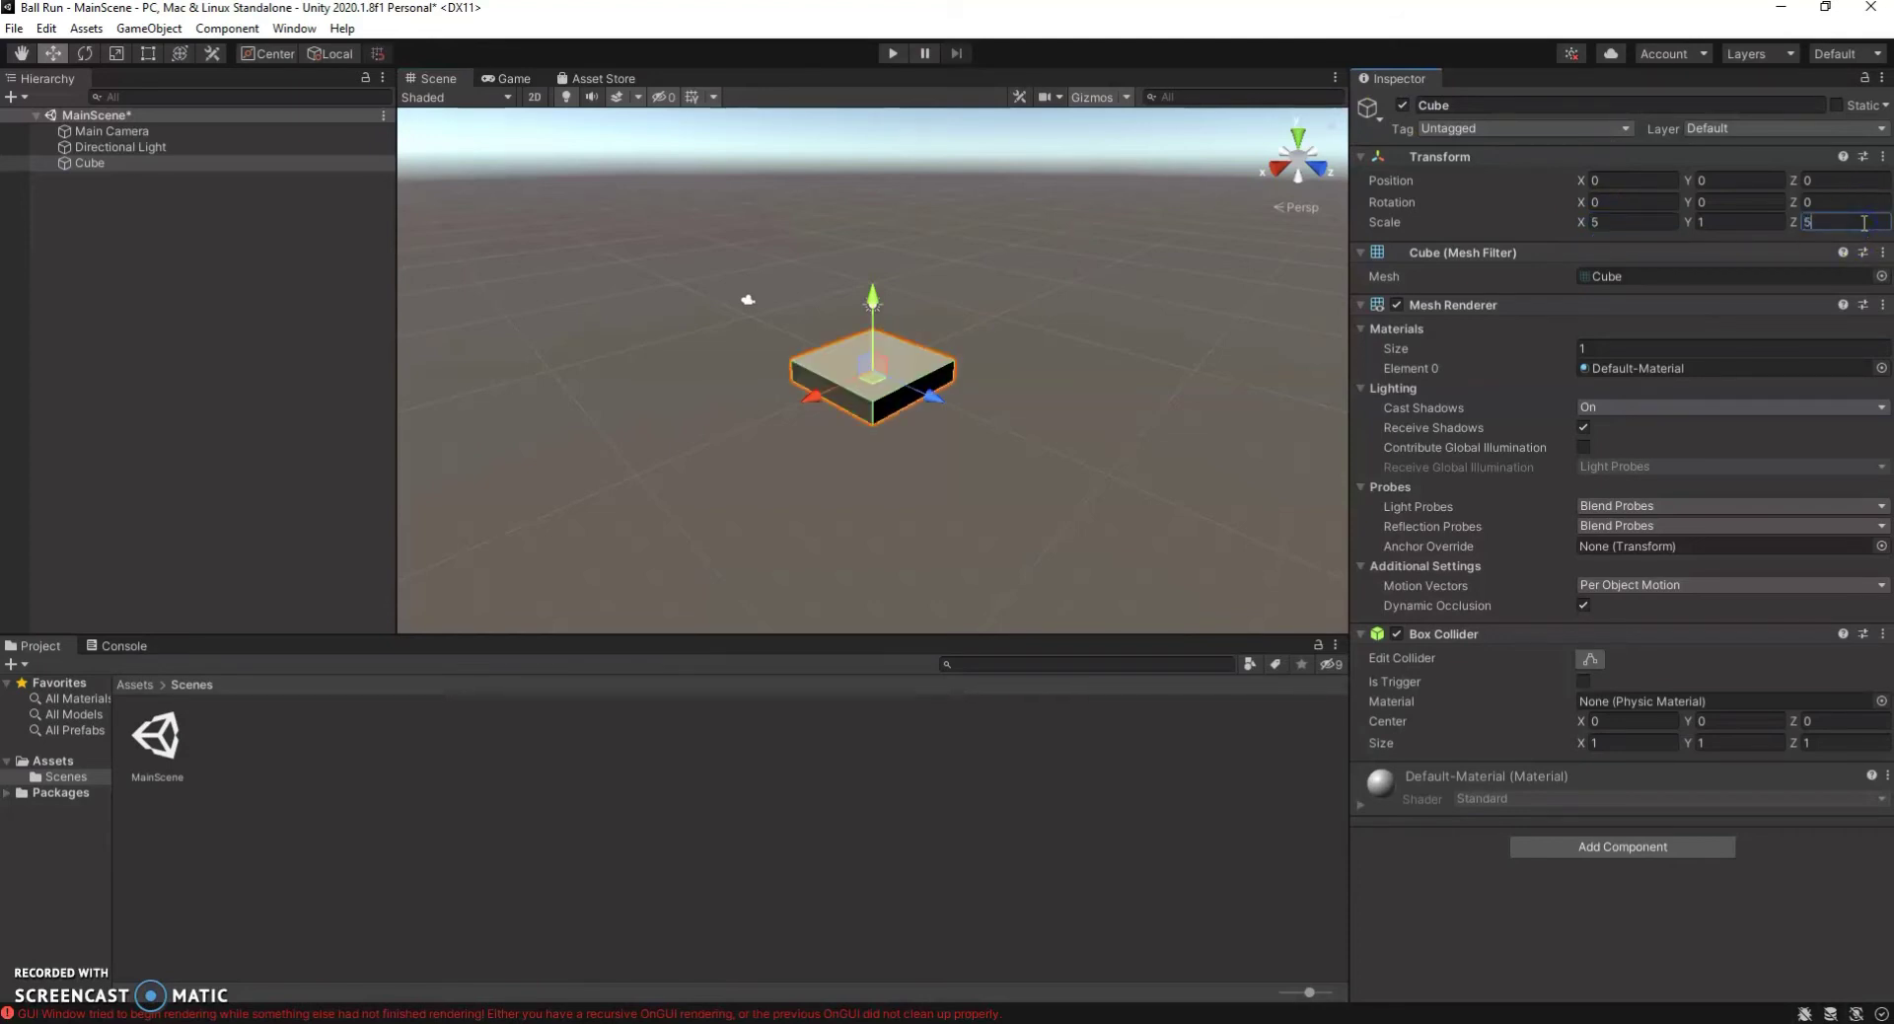
Raise the cube platform vertically to about Y 2.2.
{"action": "left_click", "coordinate": [1009, 467]}
{"action": "left_click_drag", "start_coordinate": [980, 449], "coordinate": [878, 257], "text": "alt"}
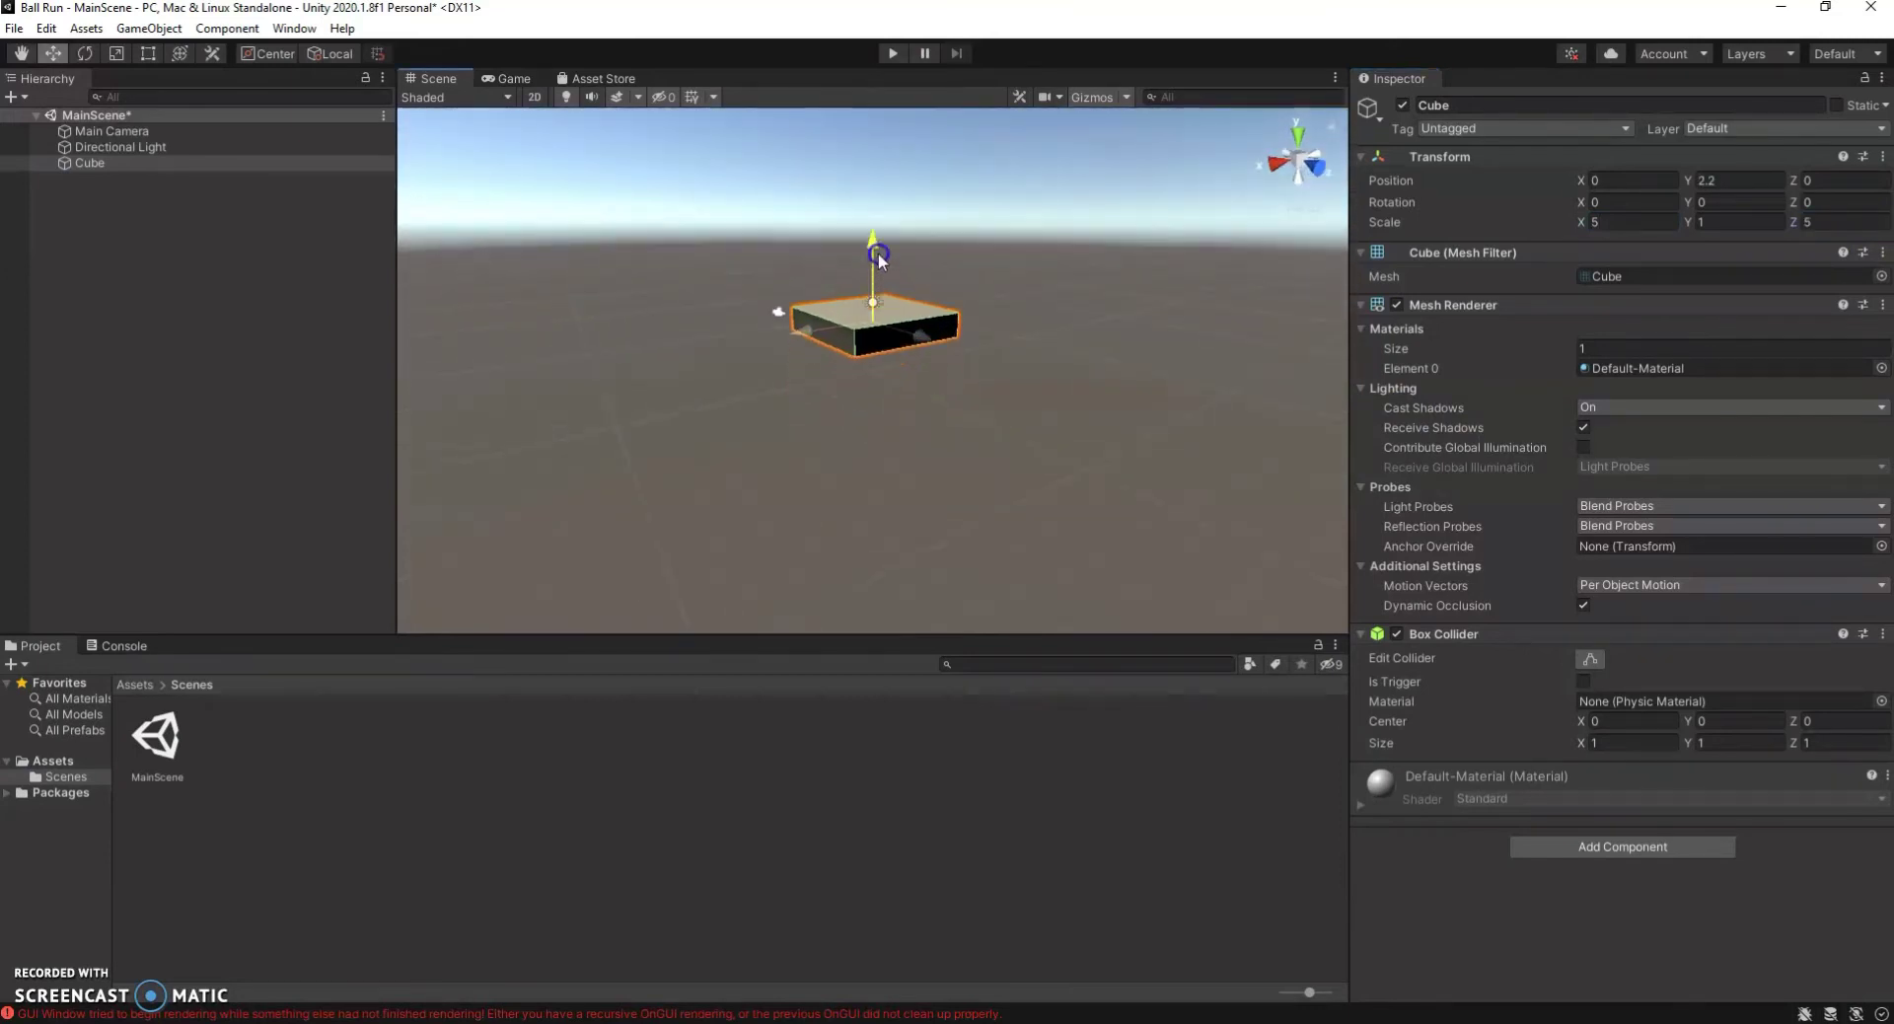
{"action": "left_click_drag", "start_coordinate": [947, 427], "coordinate": [938, 471], "text": "alt"}
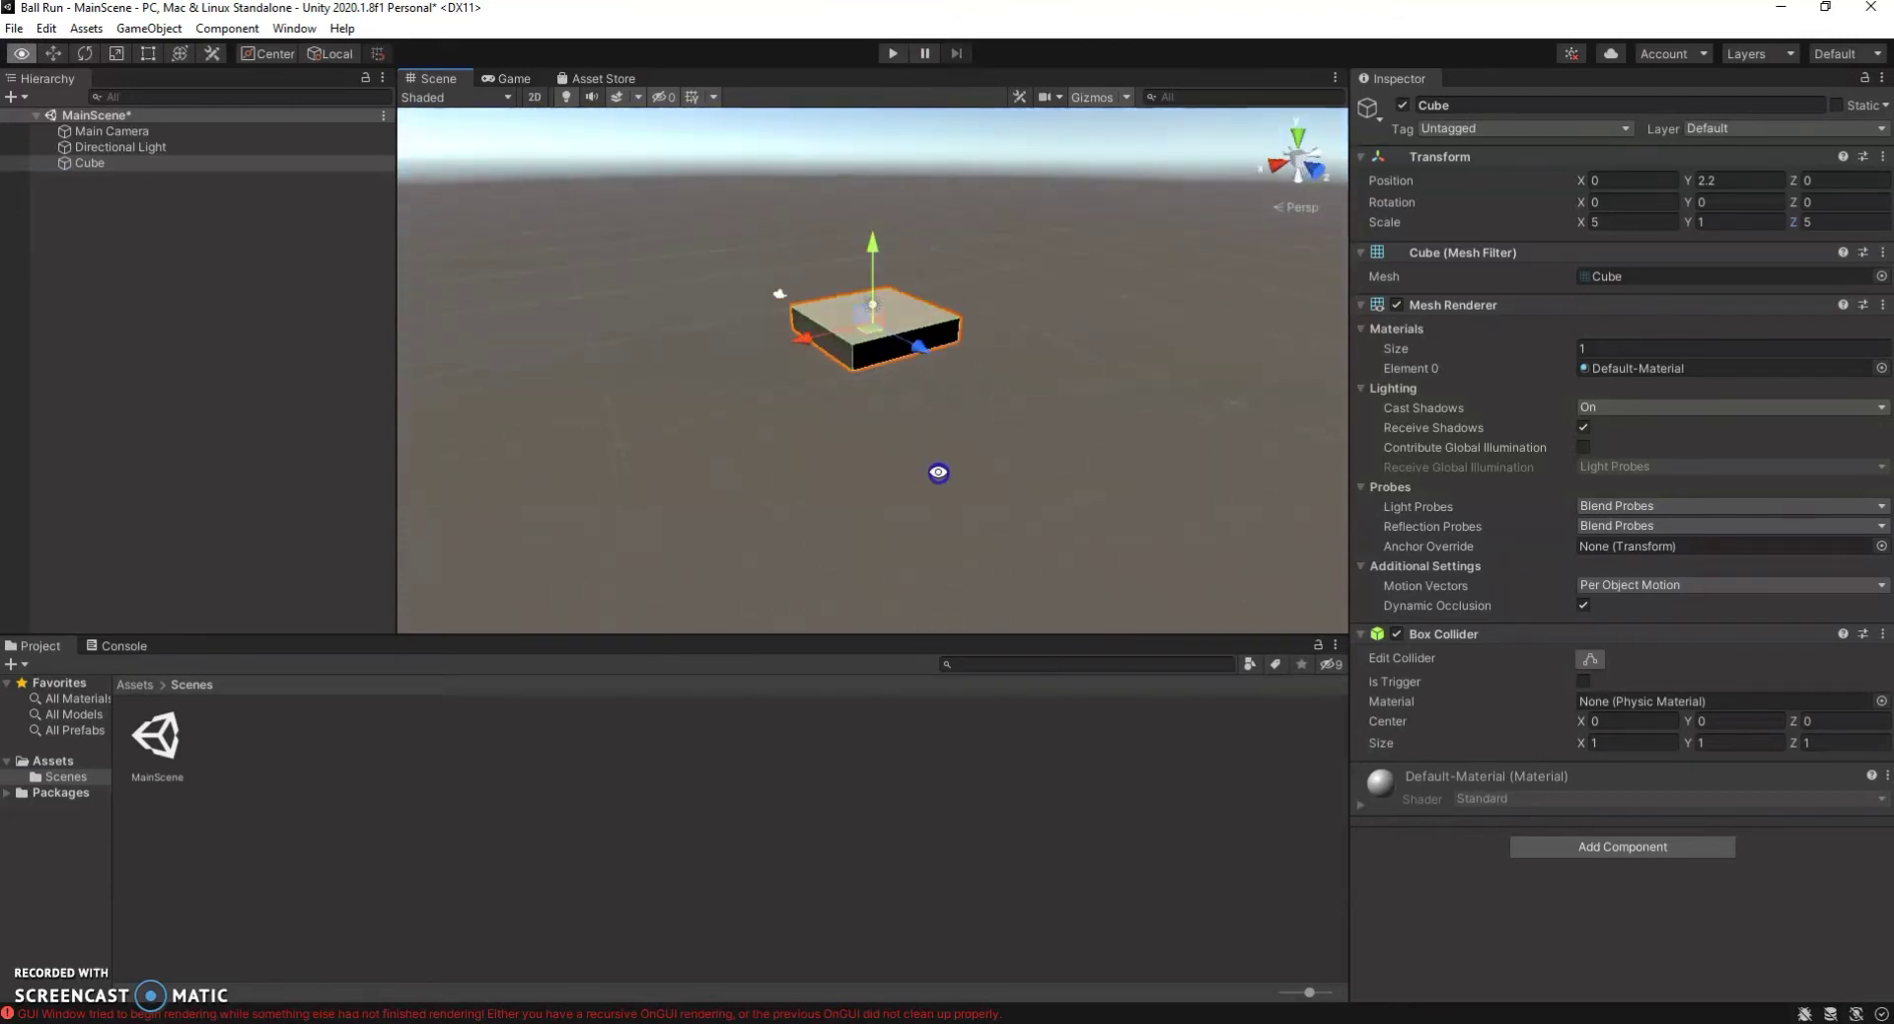
Add a 3D sphere to the scene and raise it above the platform to about Y 5.65.
{"action": "right_click", "coordinate": [131, 203]}
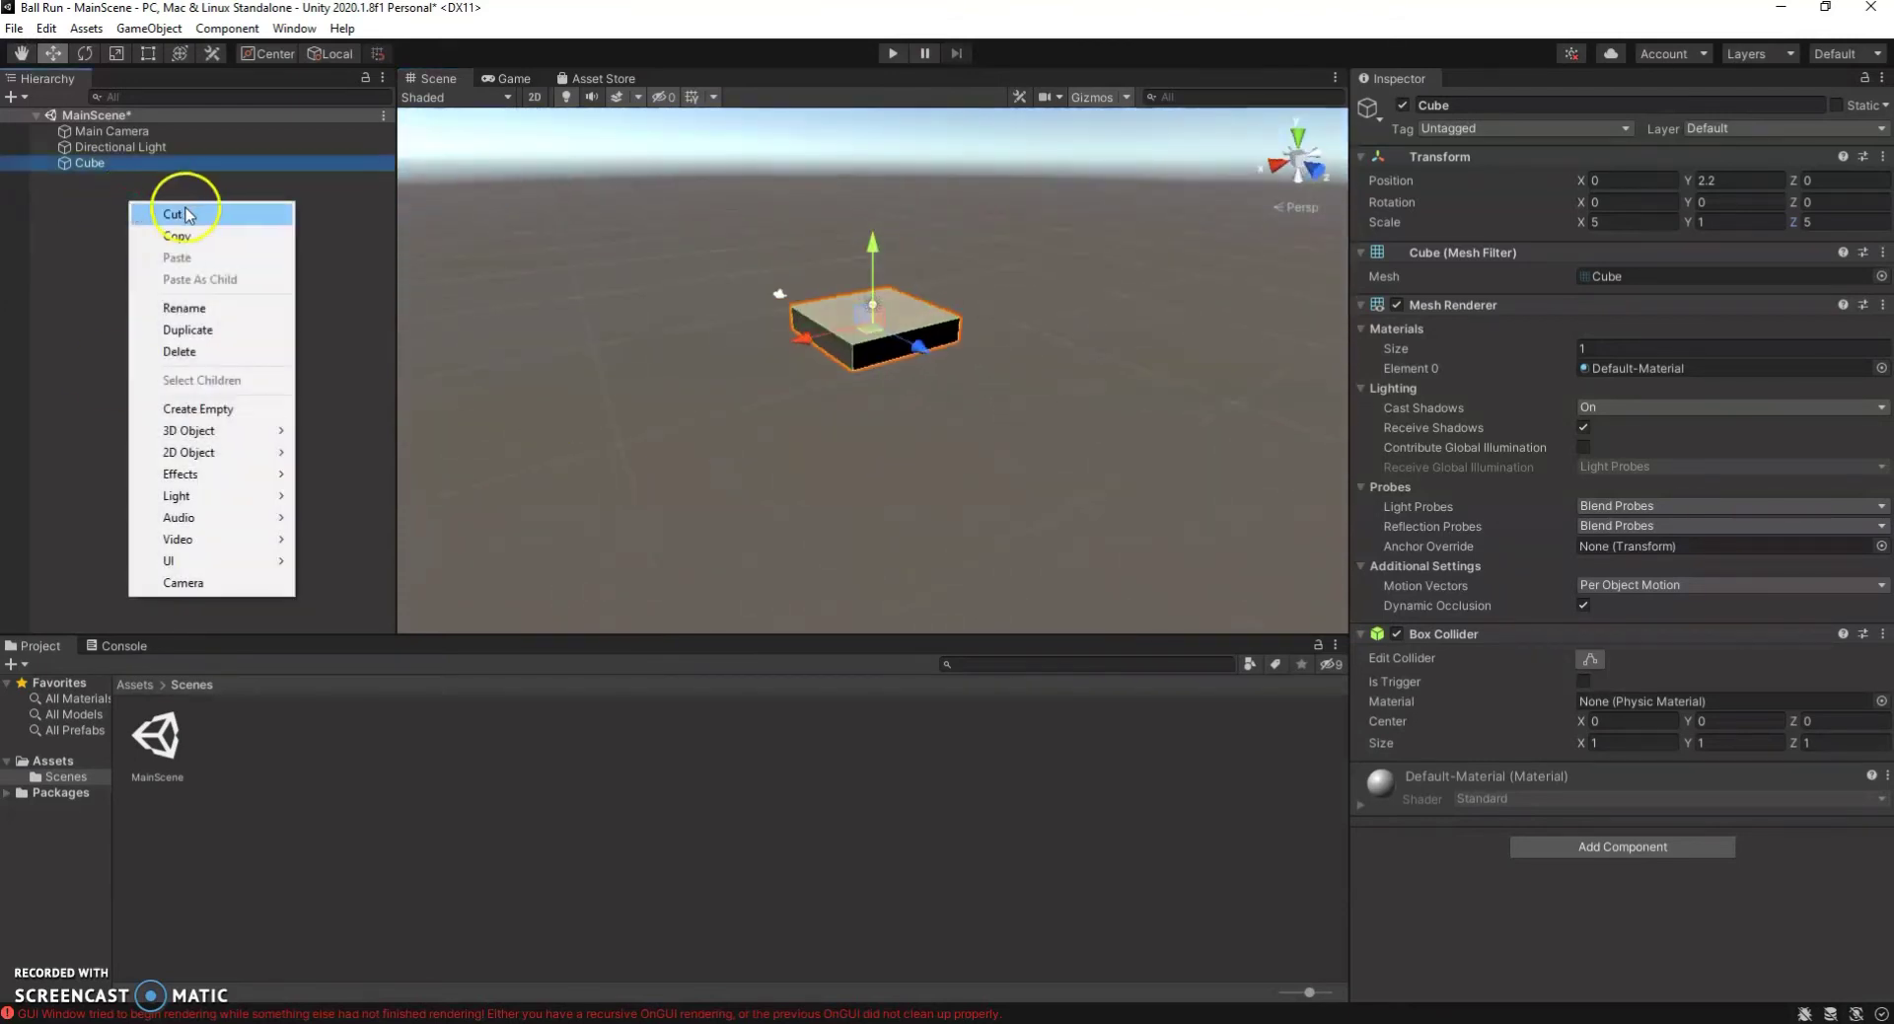
{"action": "mouse_move", "coordinate": [253, 434]}
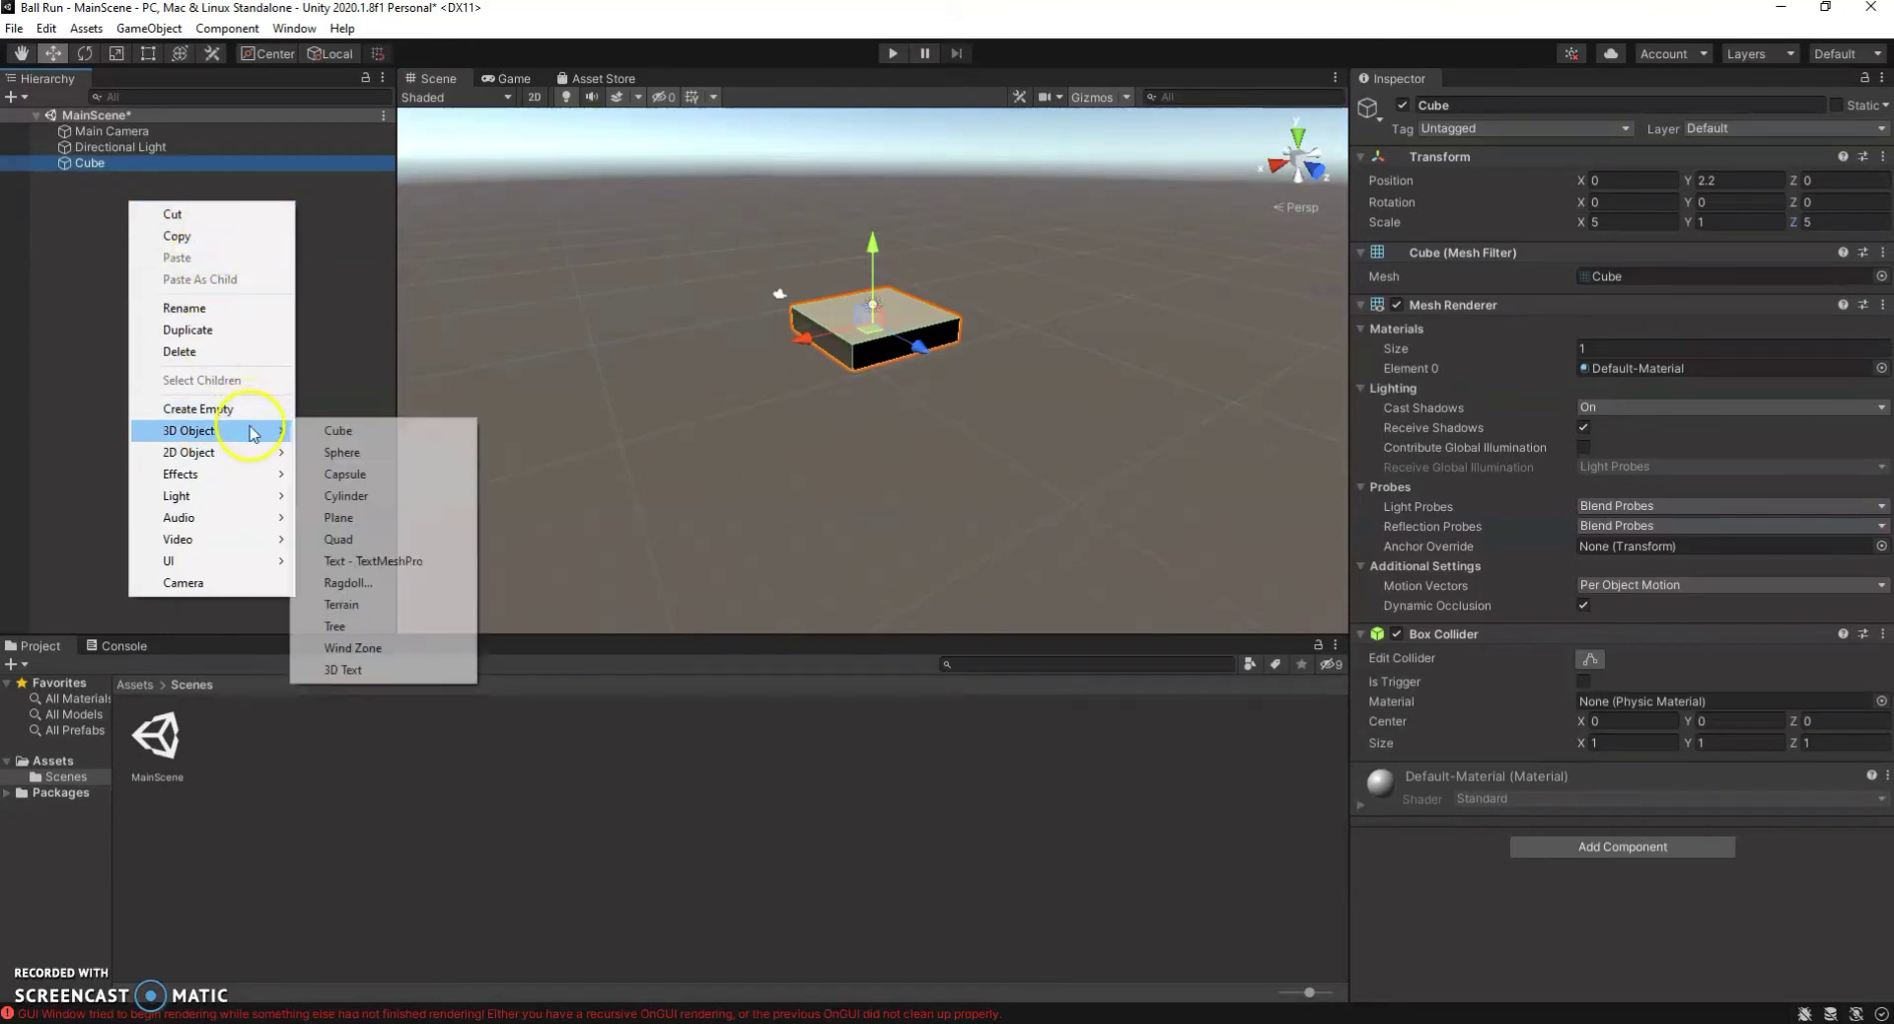
{"action": "left_click", "coordinate": [350, 452]}
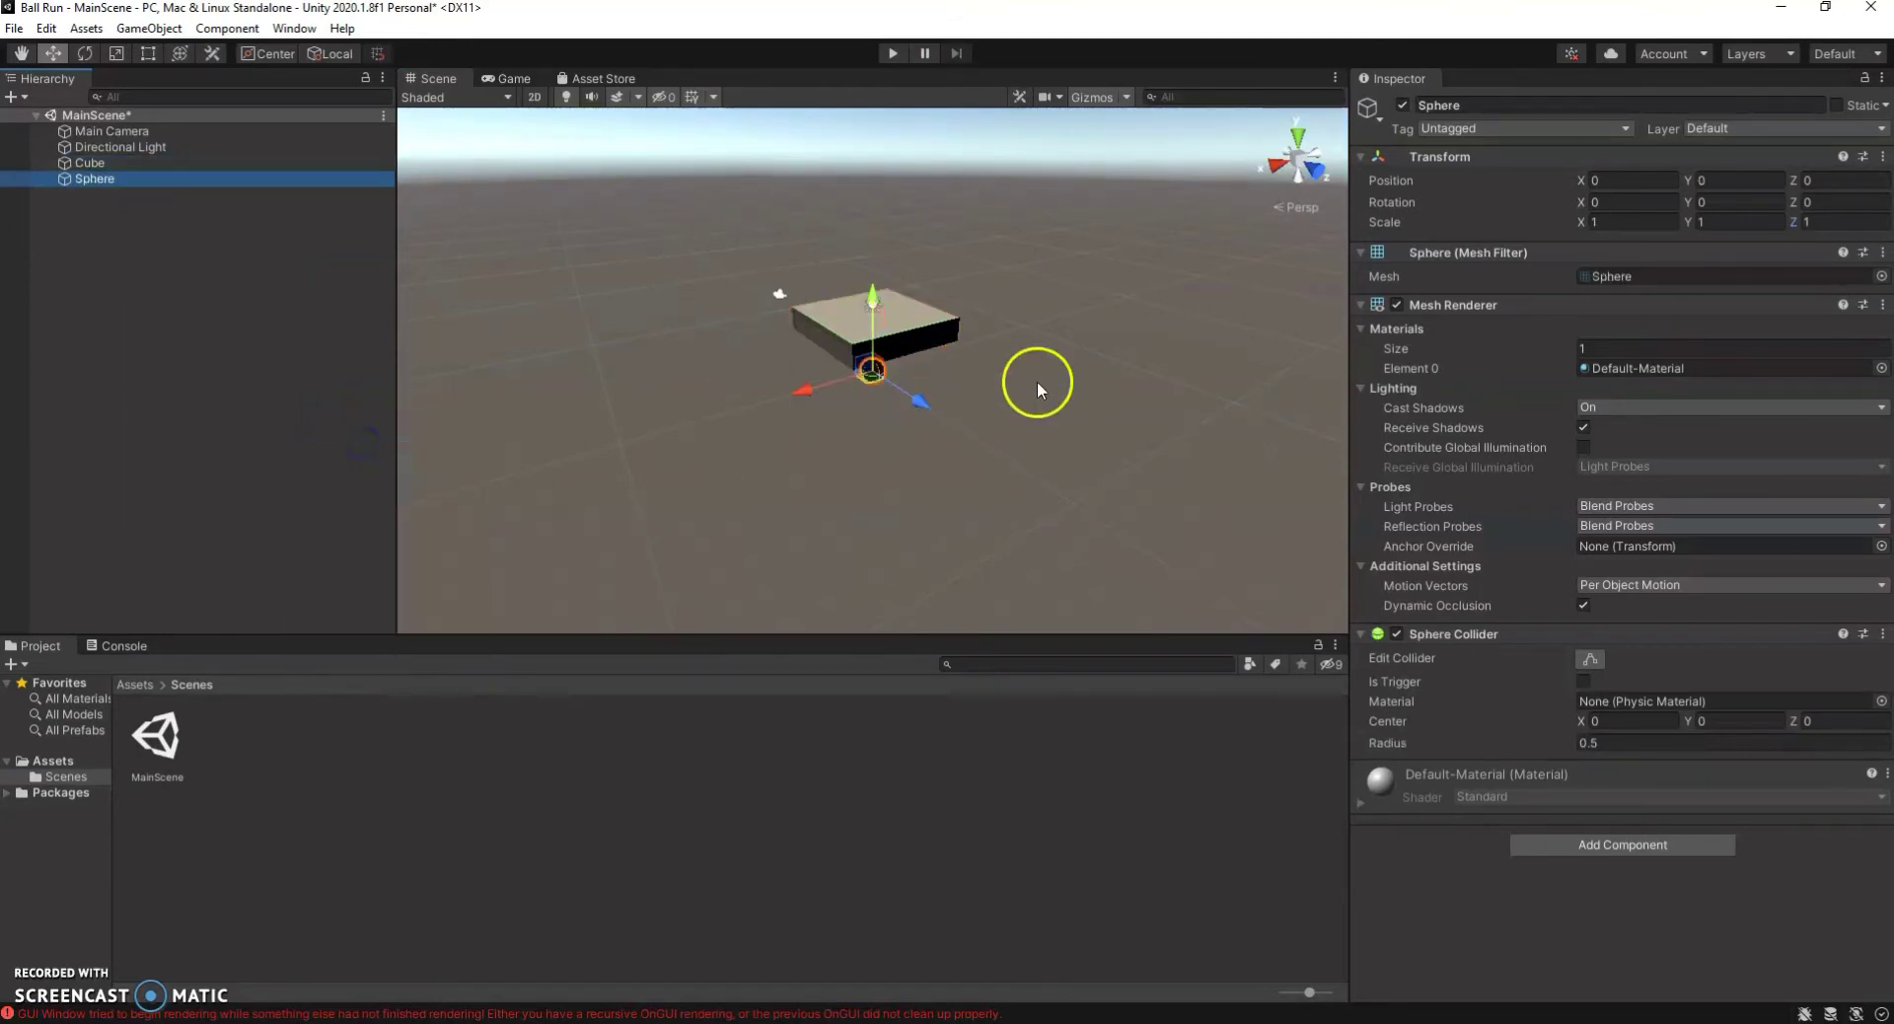
{"action": "left_click_drag", "start_coordinate": [878, 299], "coordinate": [878, 186]}
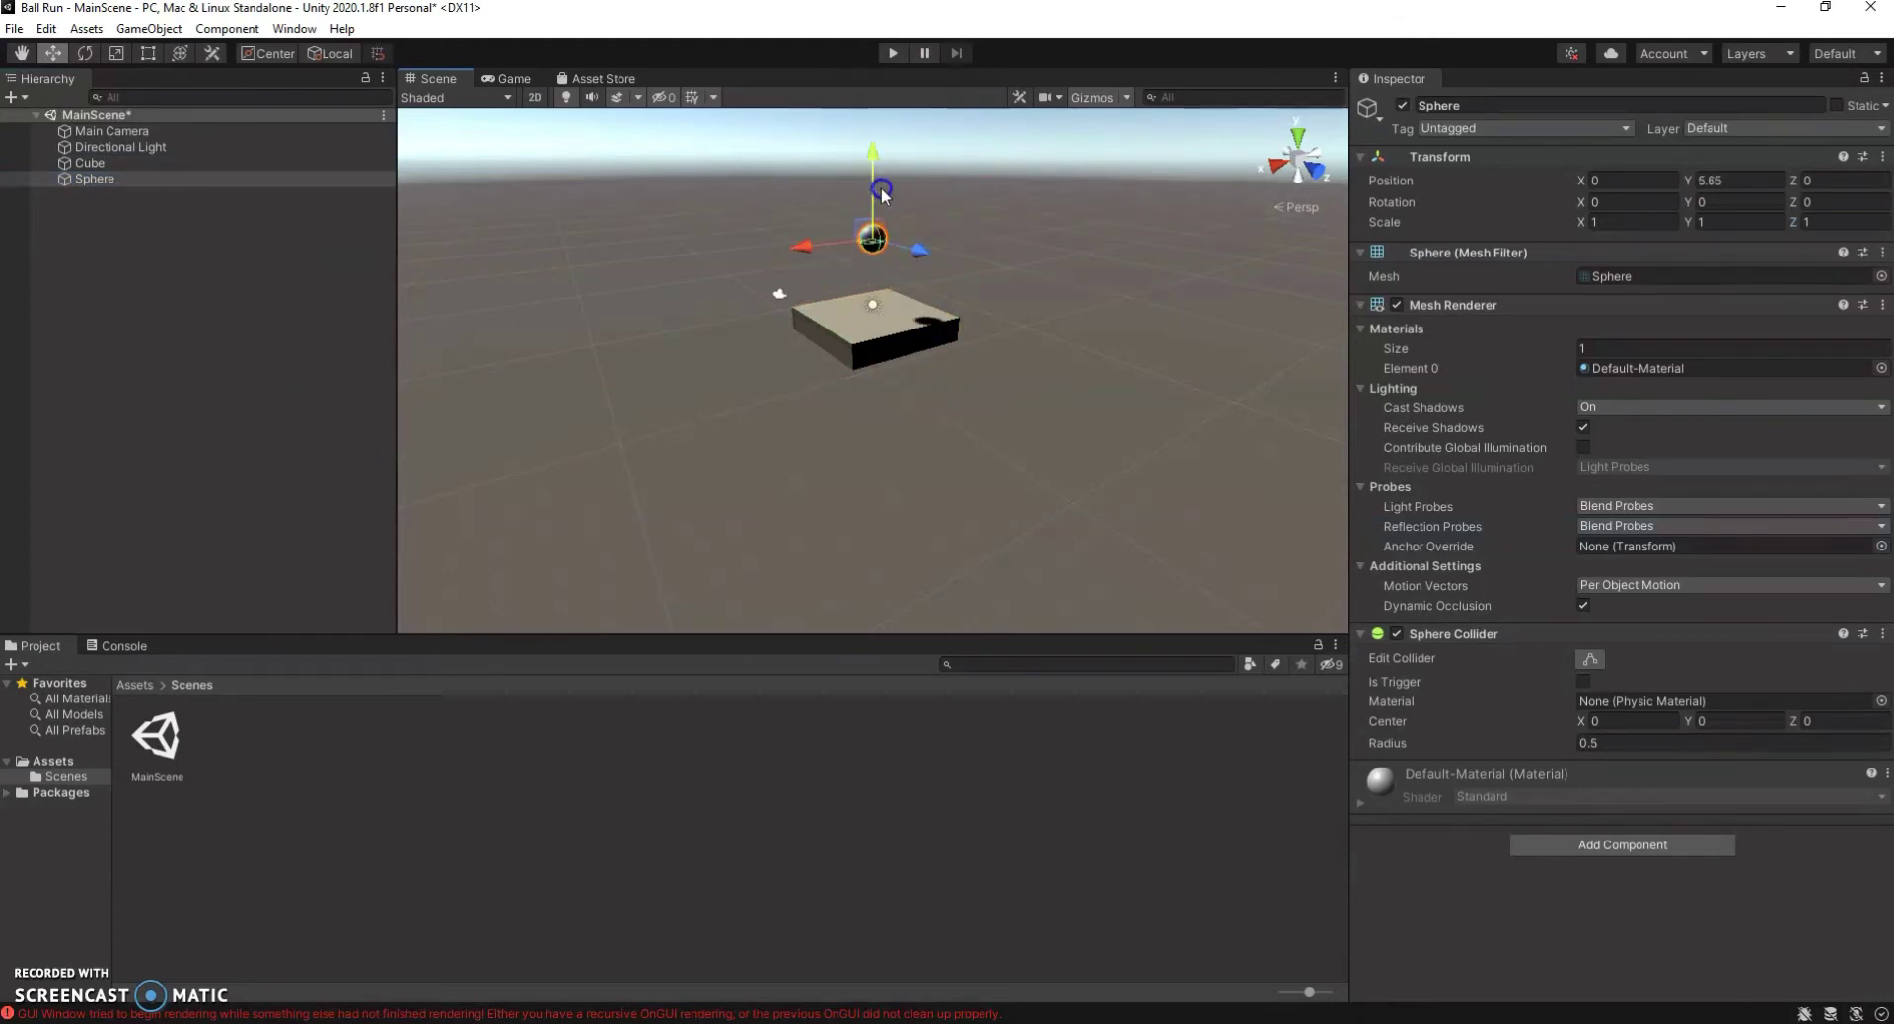
Play the scene to check how the sphere behaves without physics, and stop playback.
{"action": "left_click", "coordinate": [880, 57]}
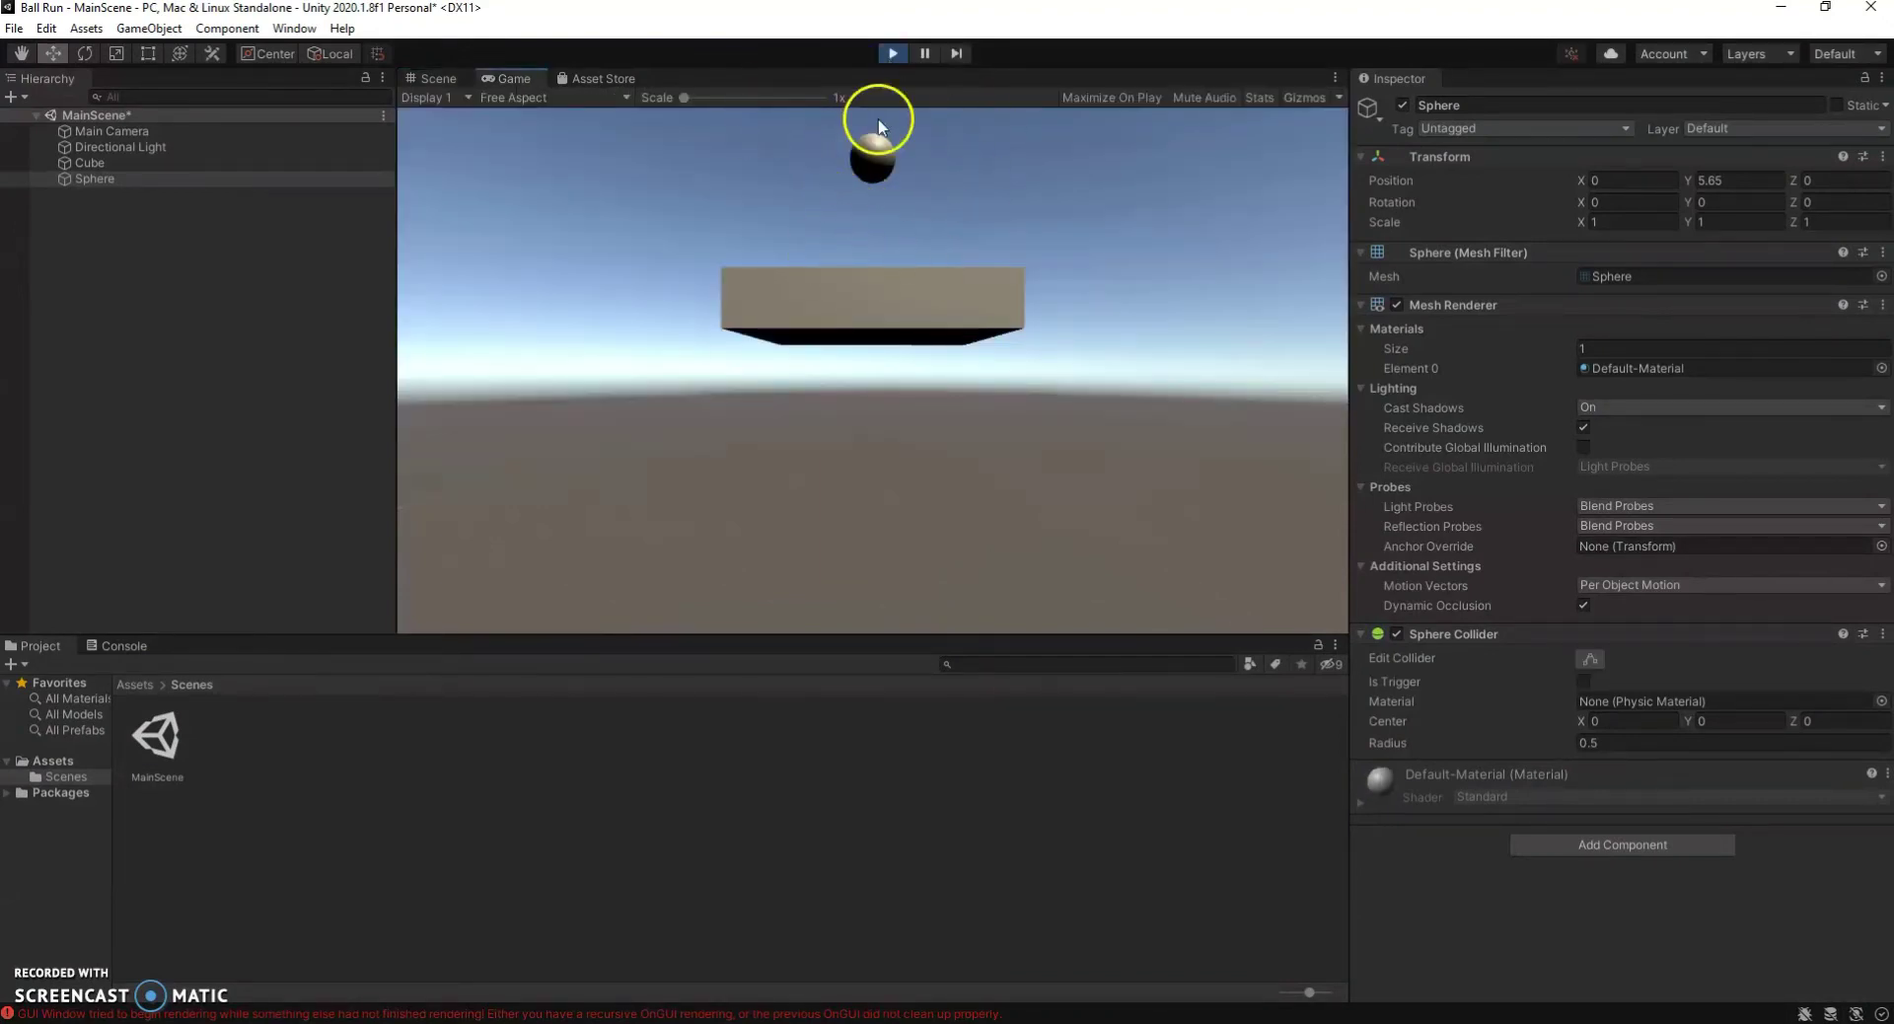
{"action": "left_click", "coordinate": [892, 53]}
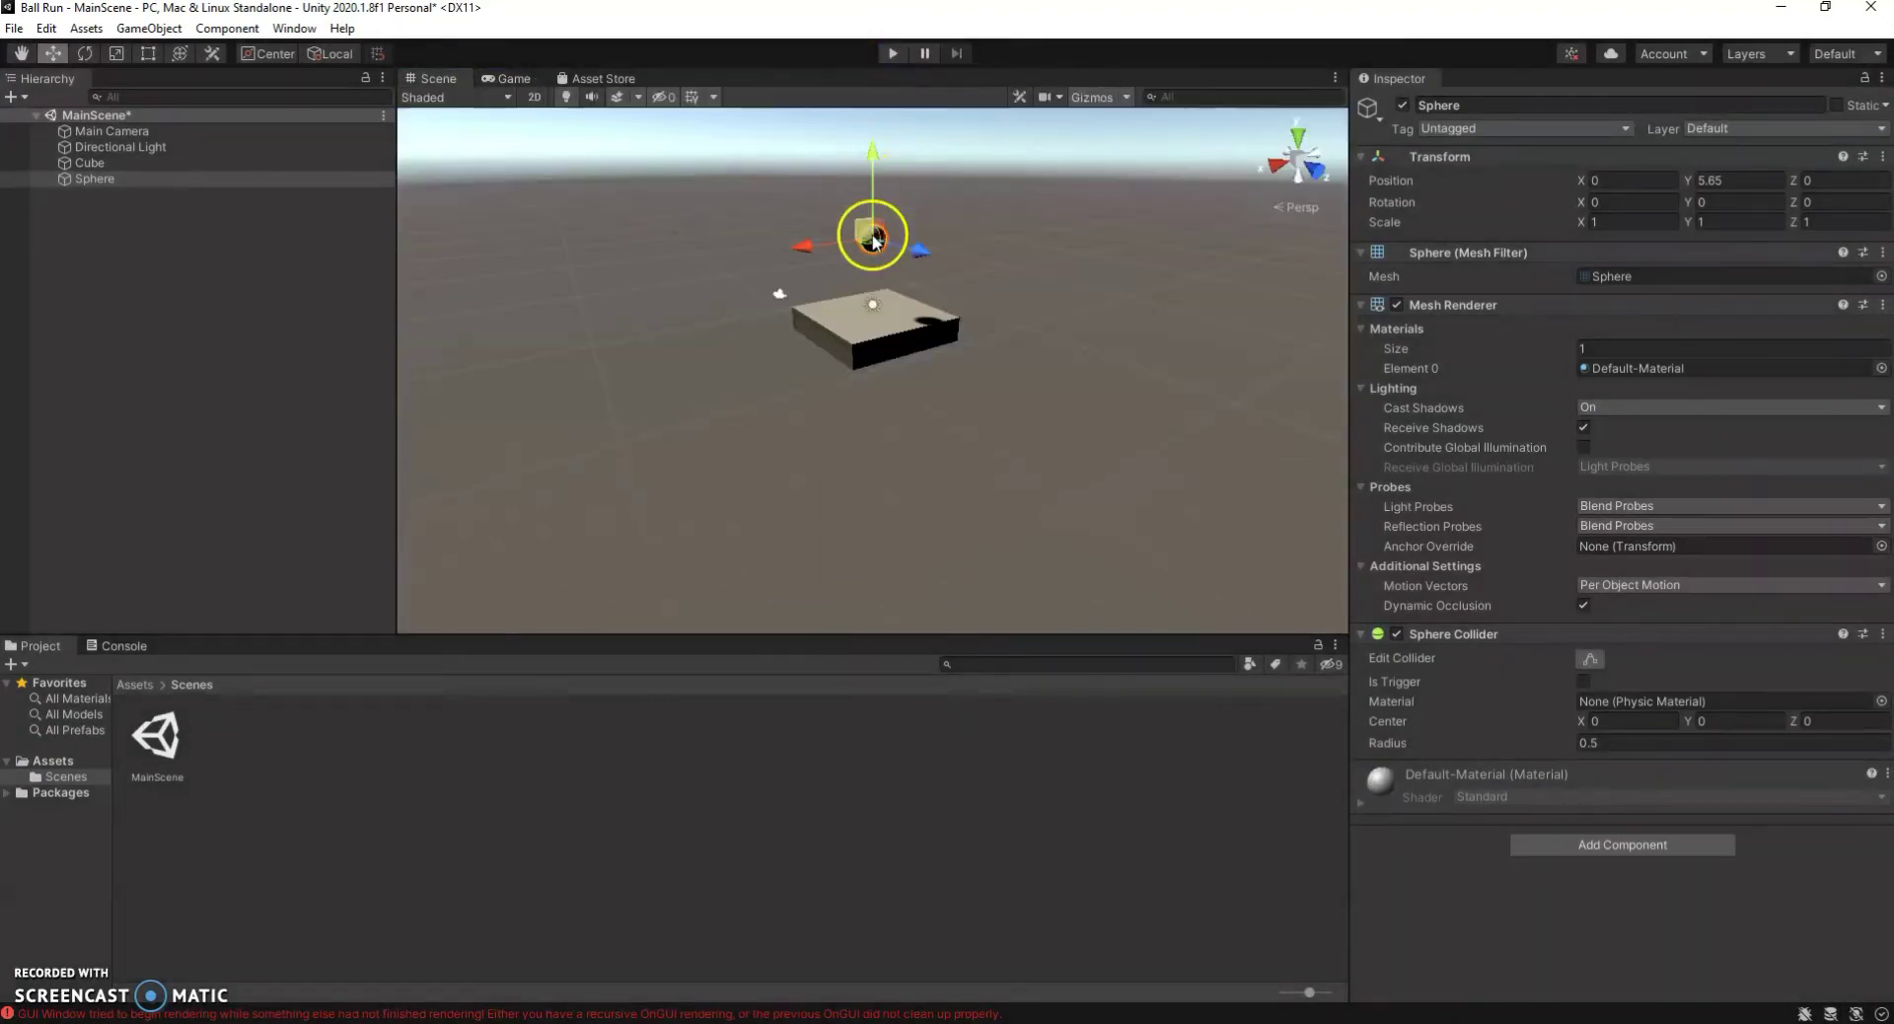
Add a Rigidbody component to the sphere.
{"action": "left_click", "coordinate": [1655, 848]}
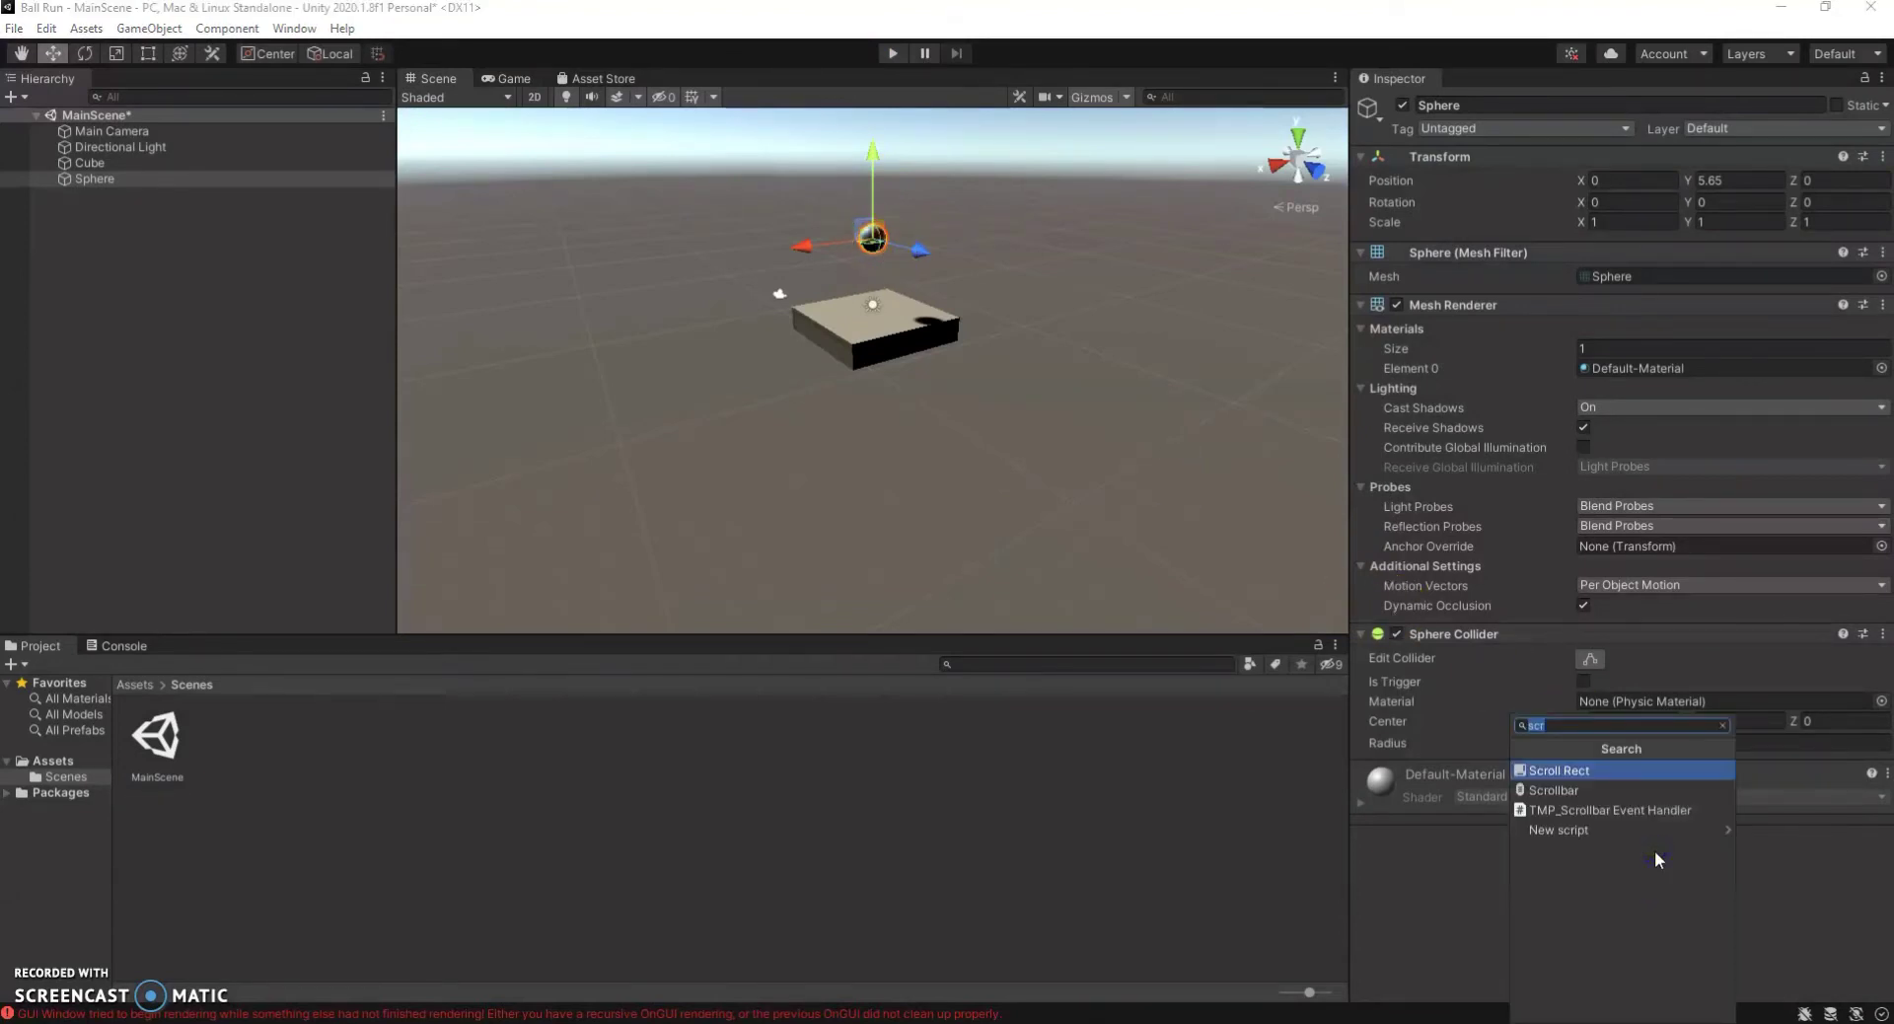
{"action": "key", "text": "BackSpace"}
{"action": "type", "text": "r"}
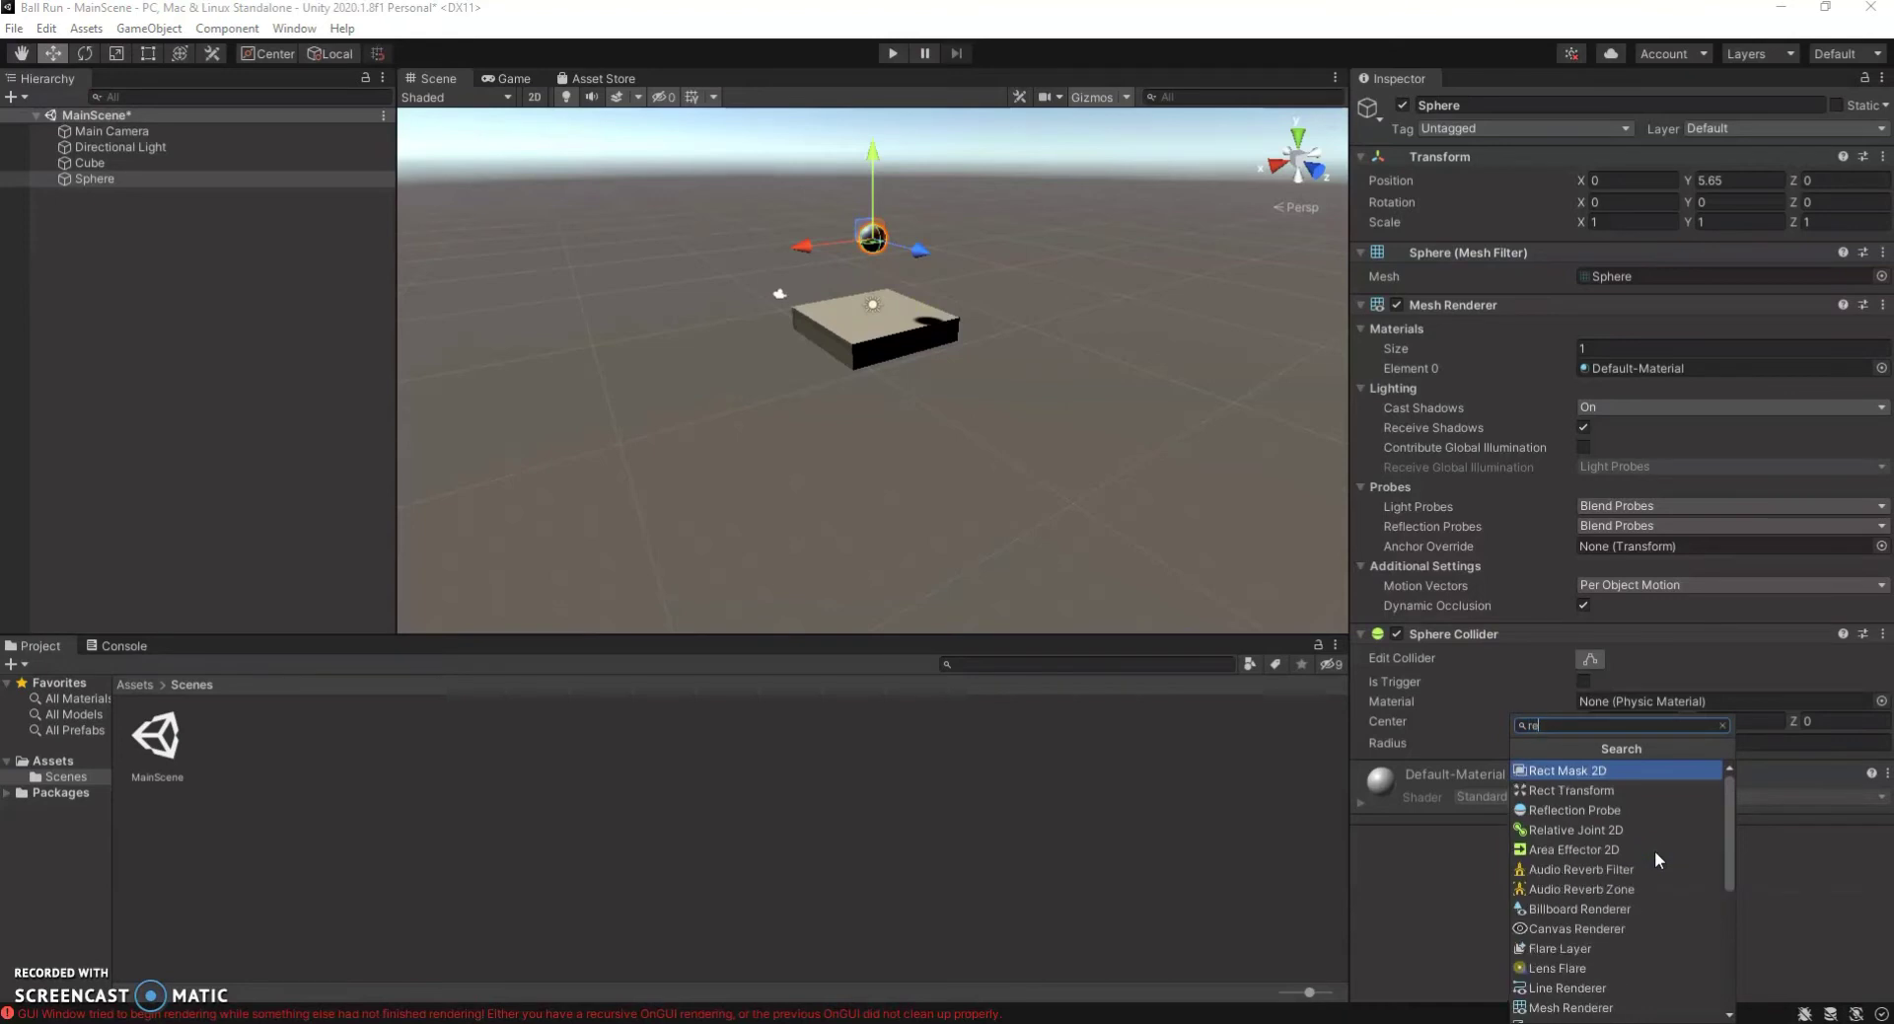
{"action": "type", "text": "i"}
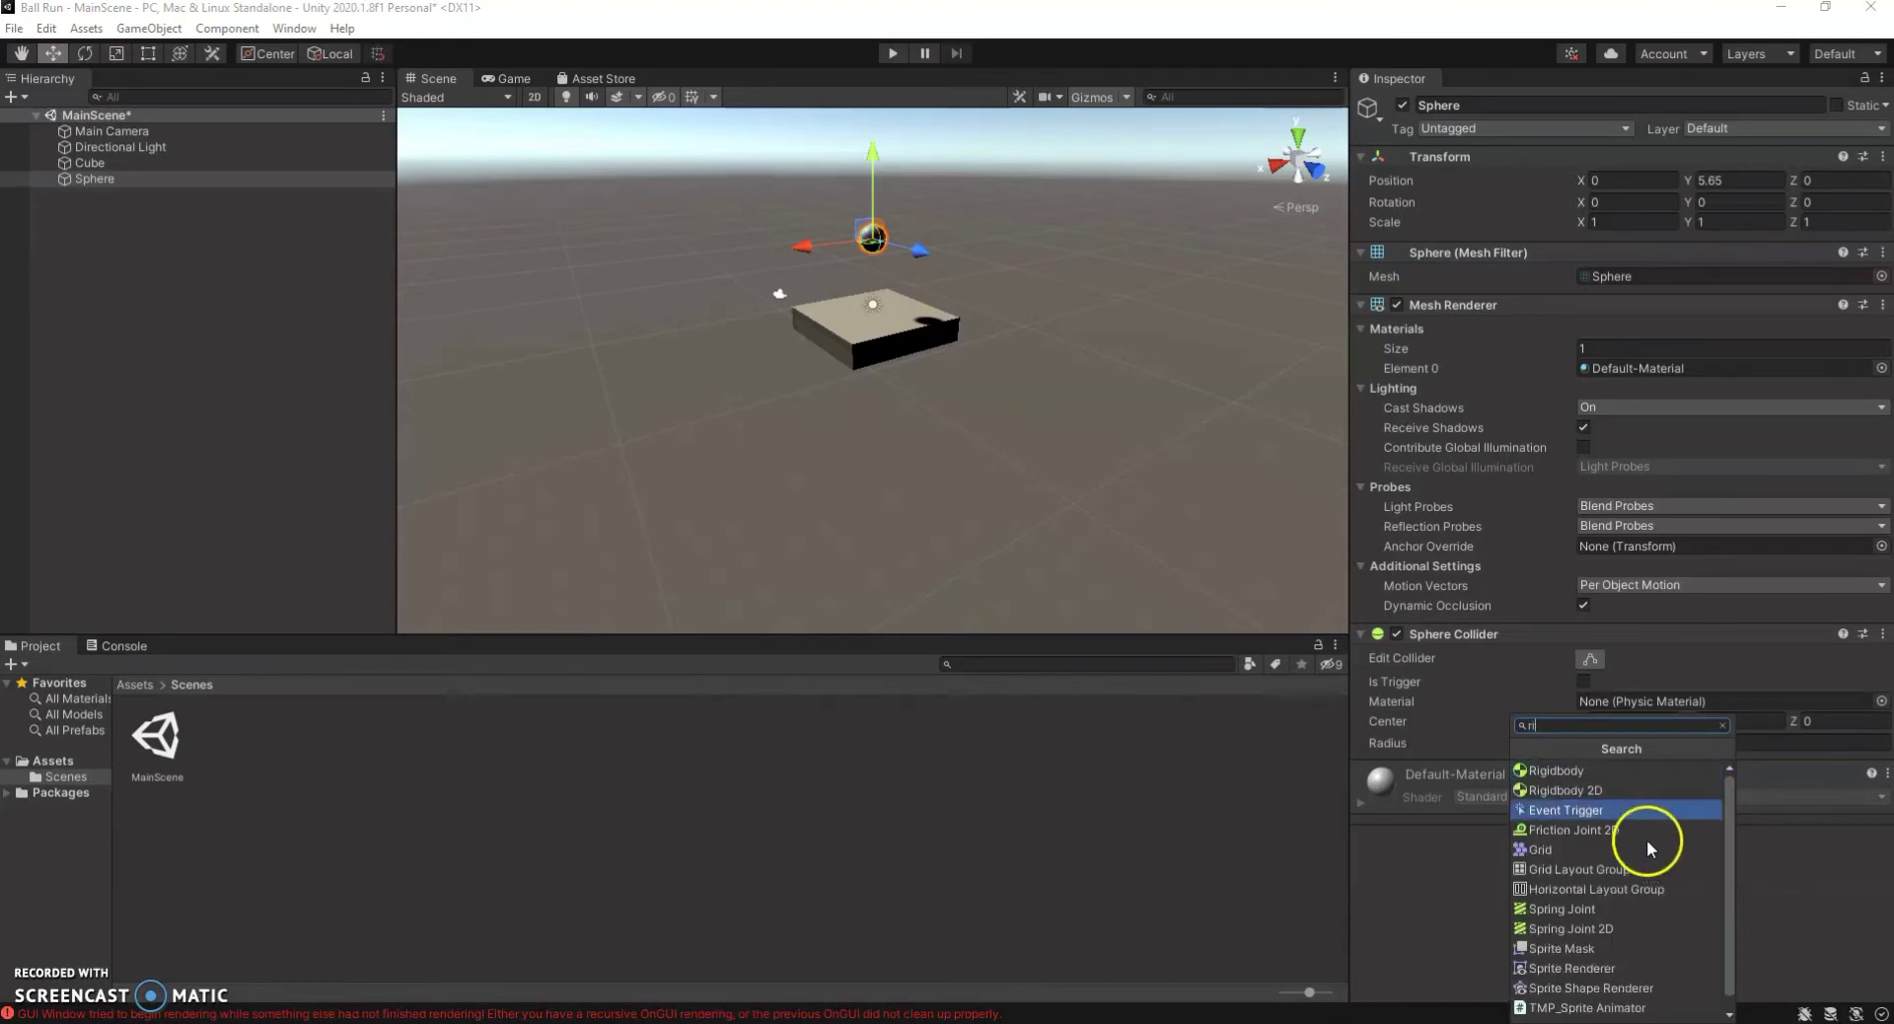
{"action": "left_click", "coordinate": [1576, 773]}
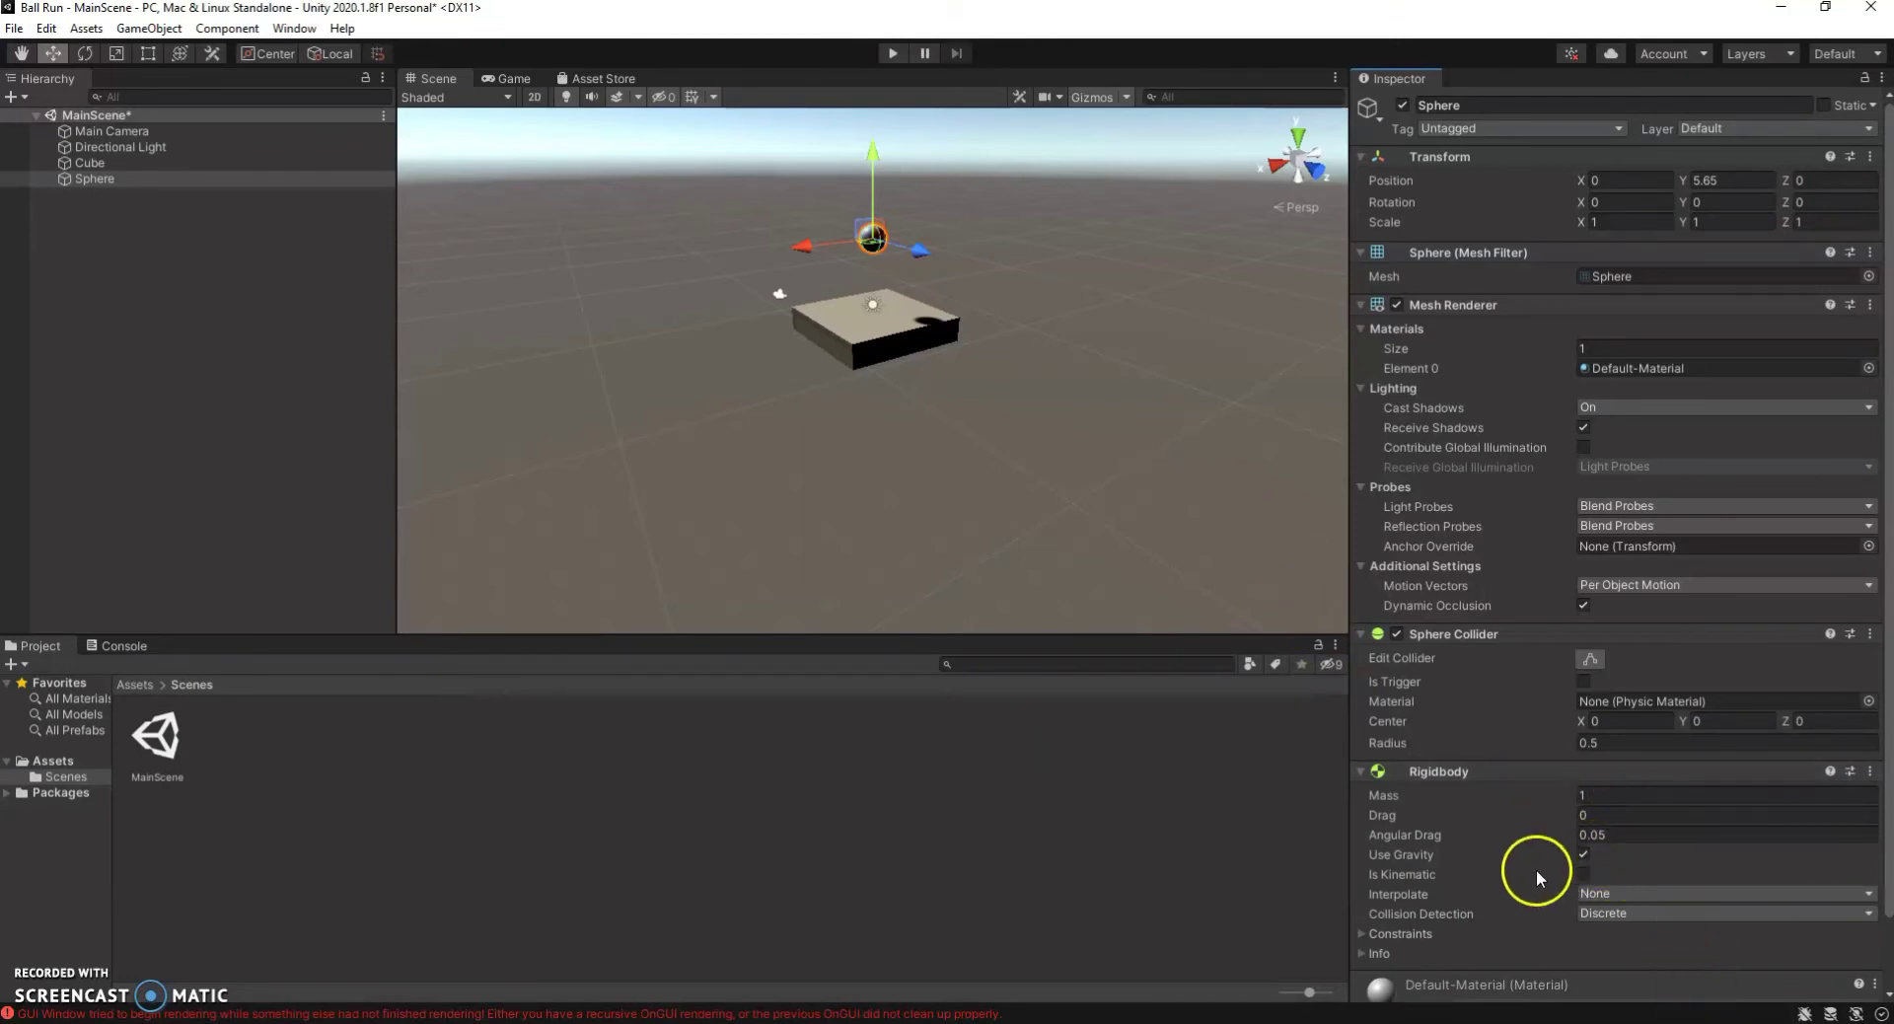
Play the scene to check how the sphere behaves with its Rigidbody, and stop playback.
{"action": "left_click", "coordinate": [894, 55]}
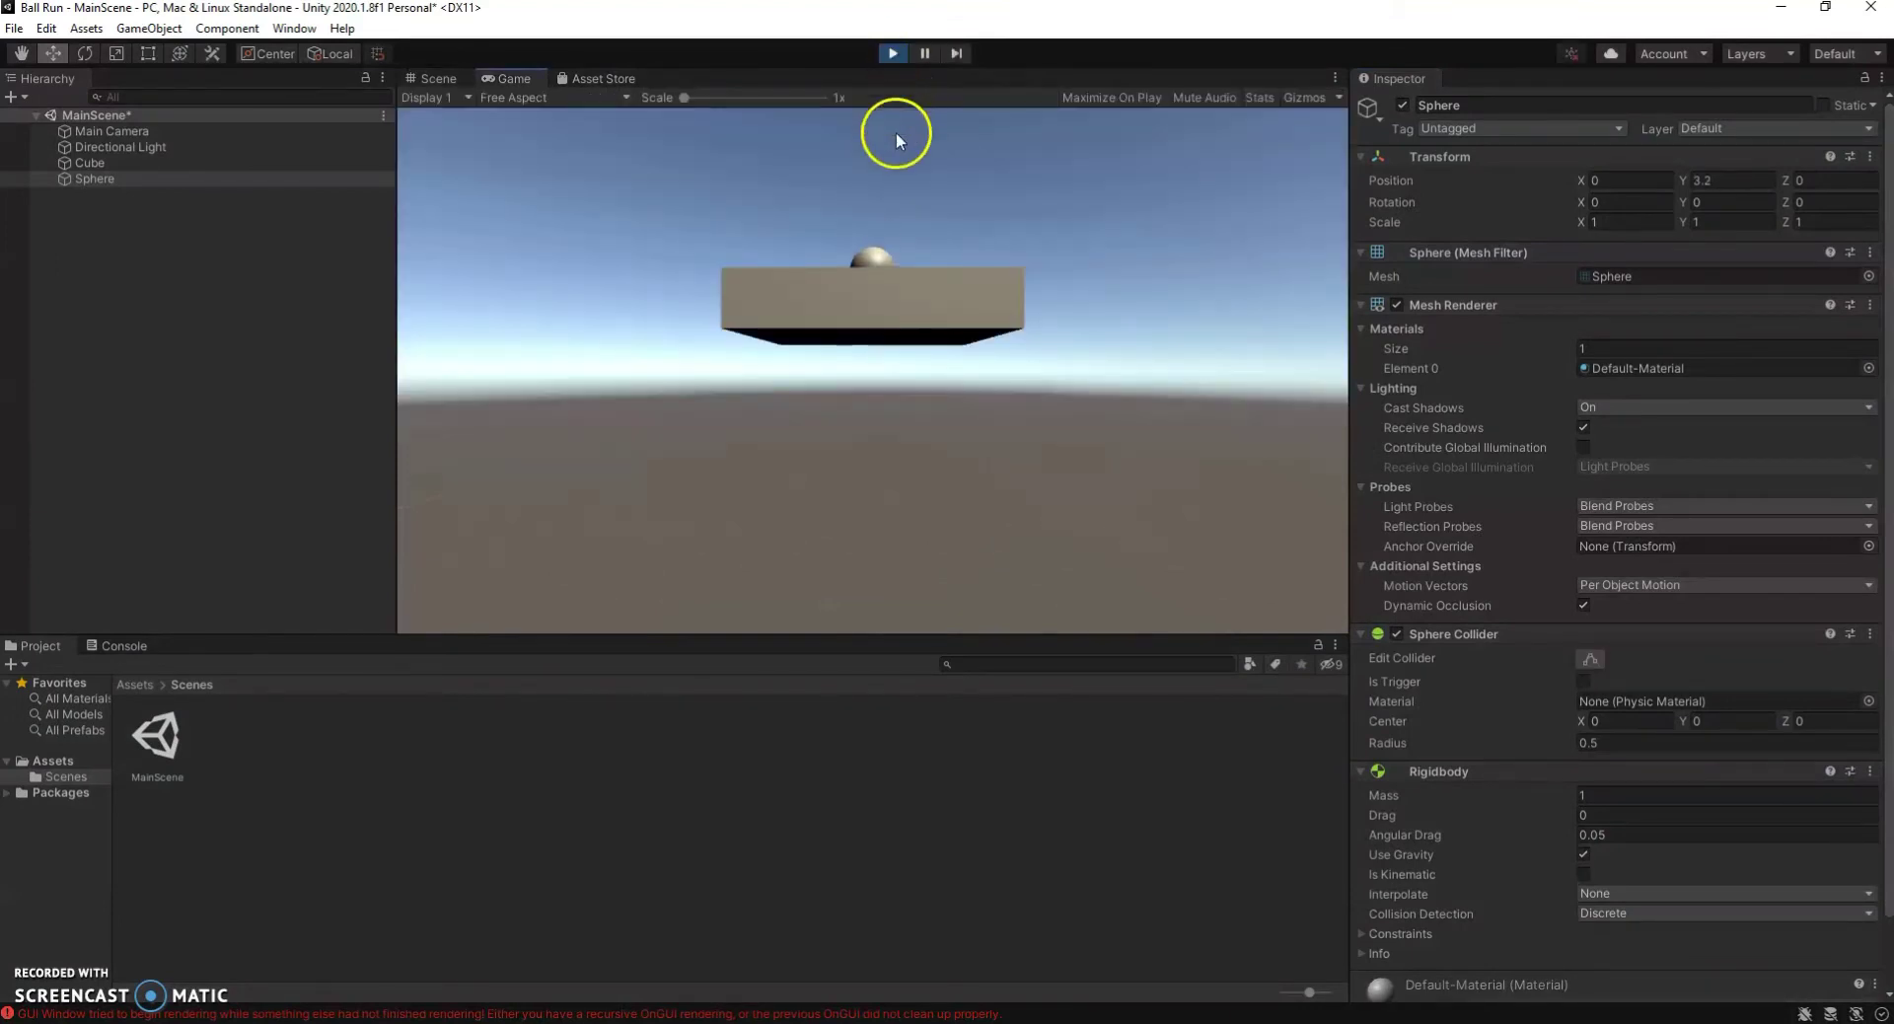
{"action": "left_click", "coordinate": [890, 55]}
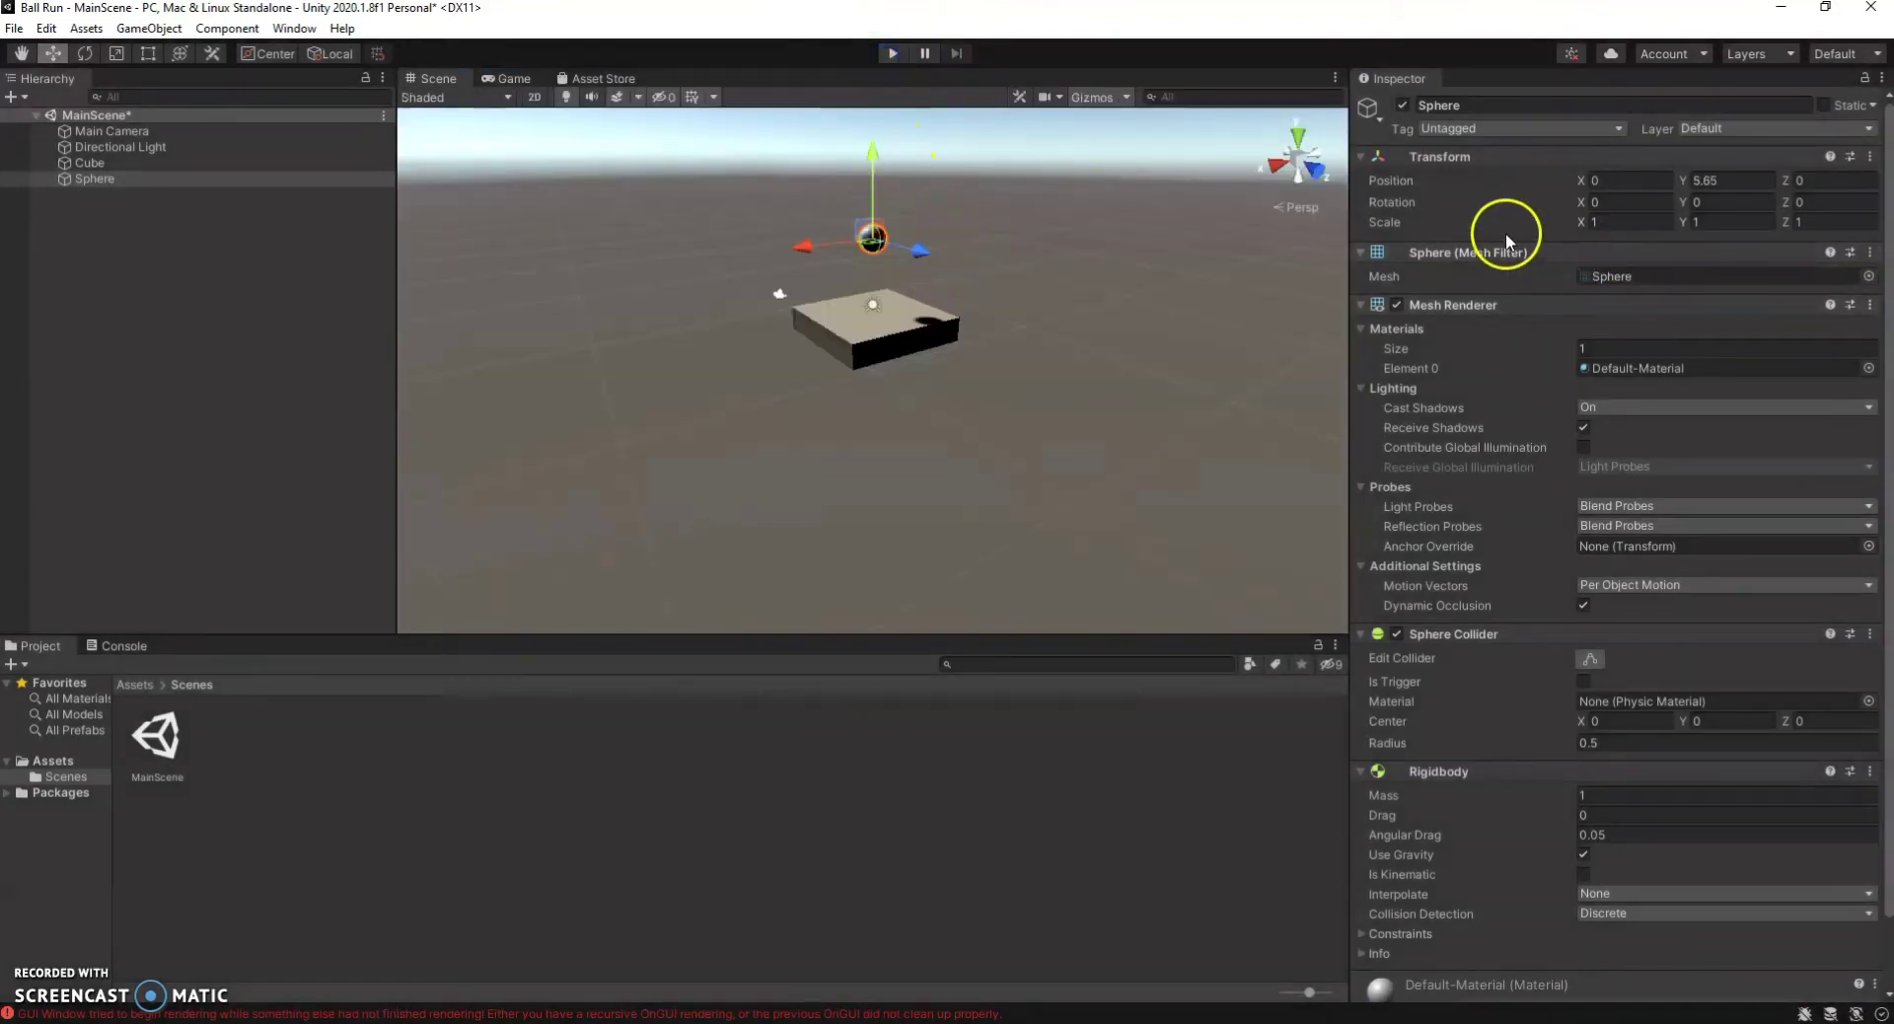
Set the cube platform's X rotation to 4.
{"action": "left_click", "coordinate": [108, 165]}
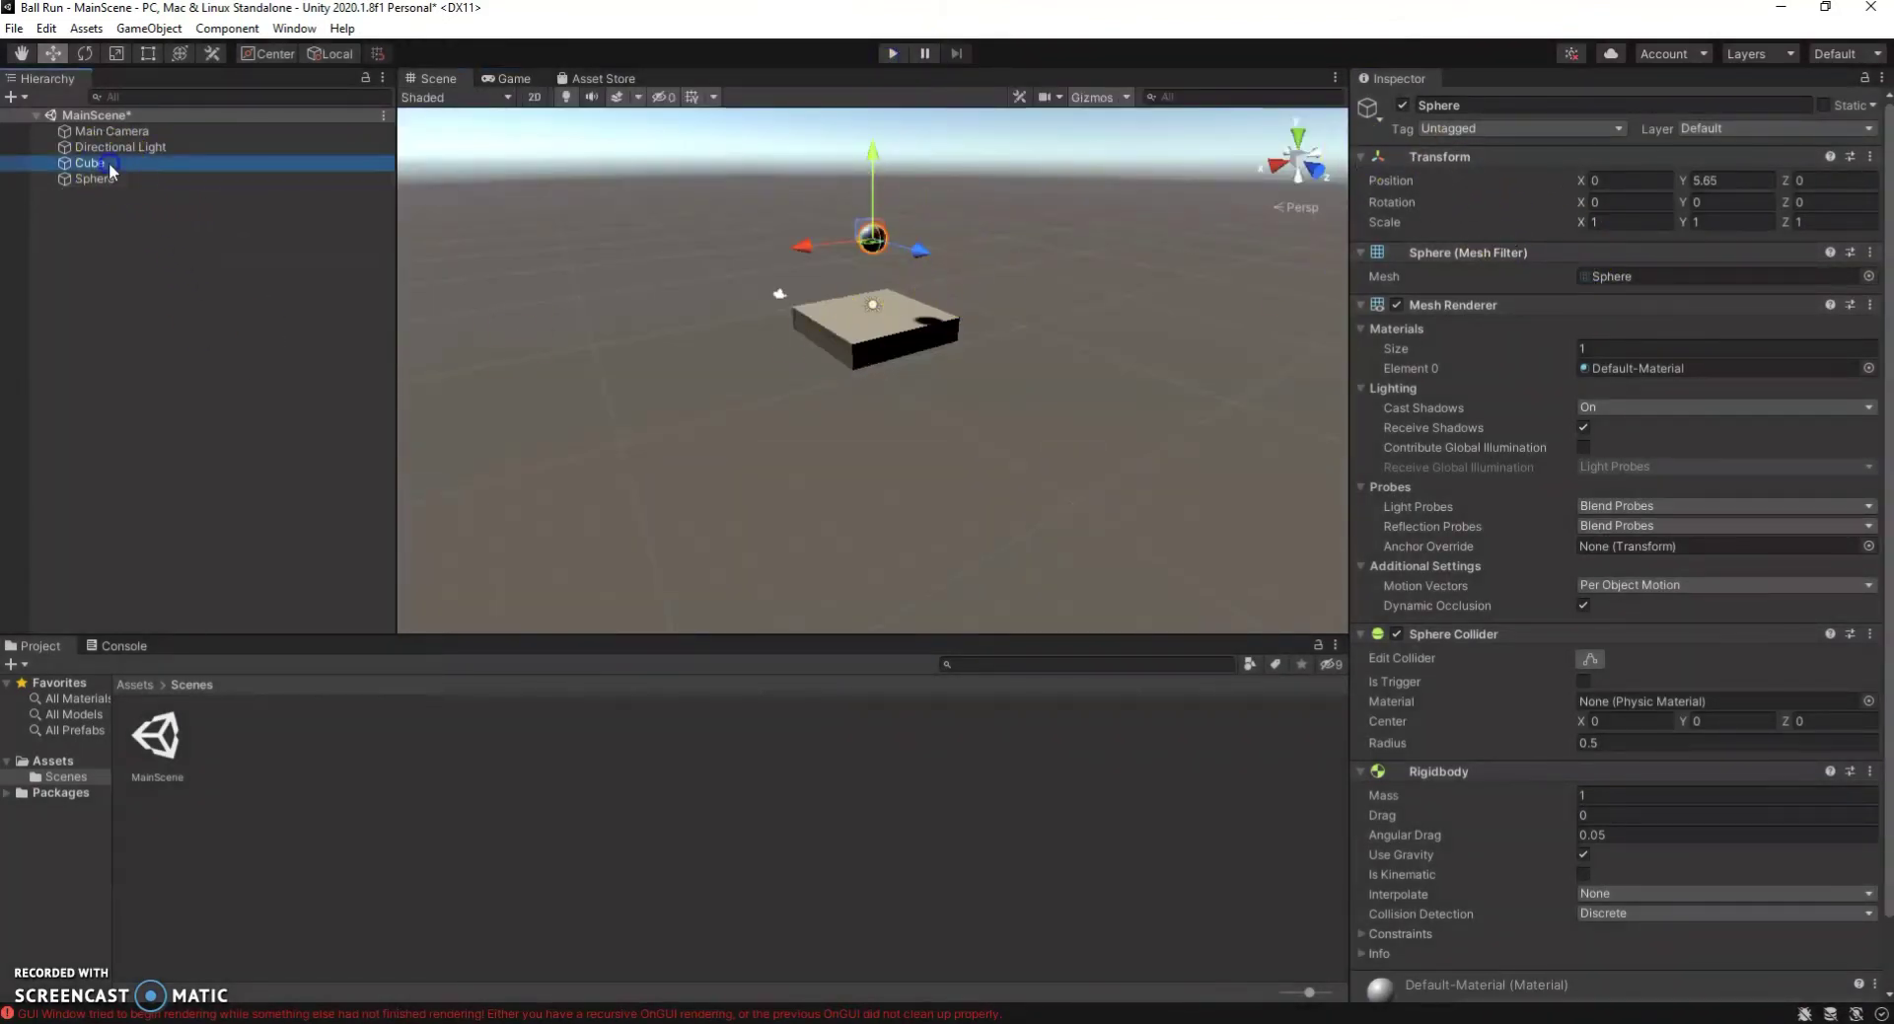
{"action": "left_click", "coordinate": [1618, 224]}
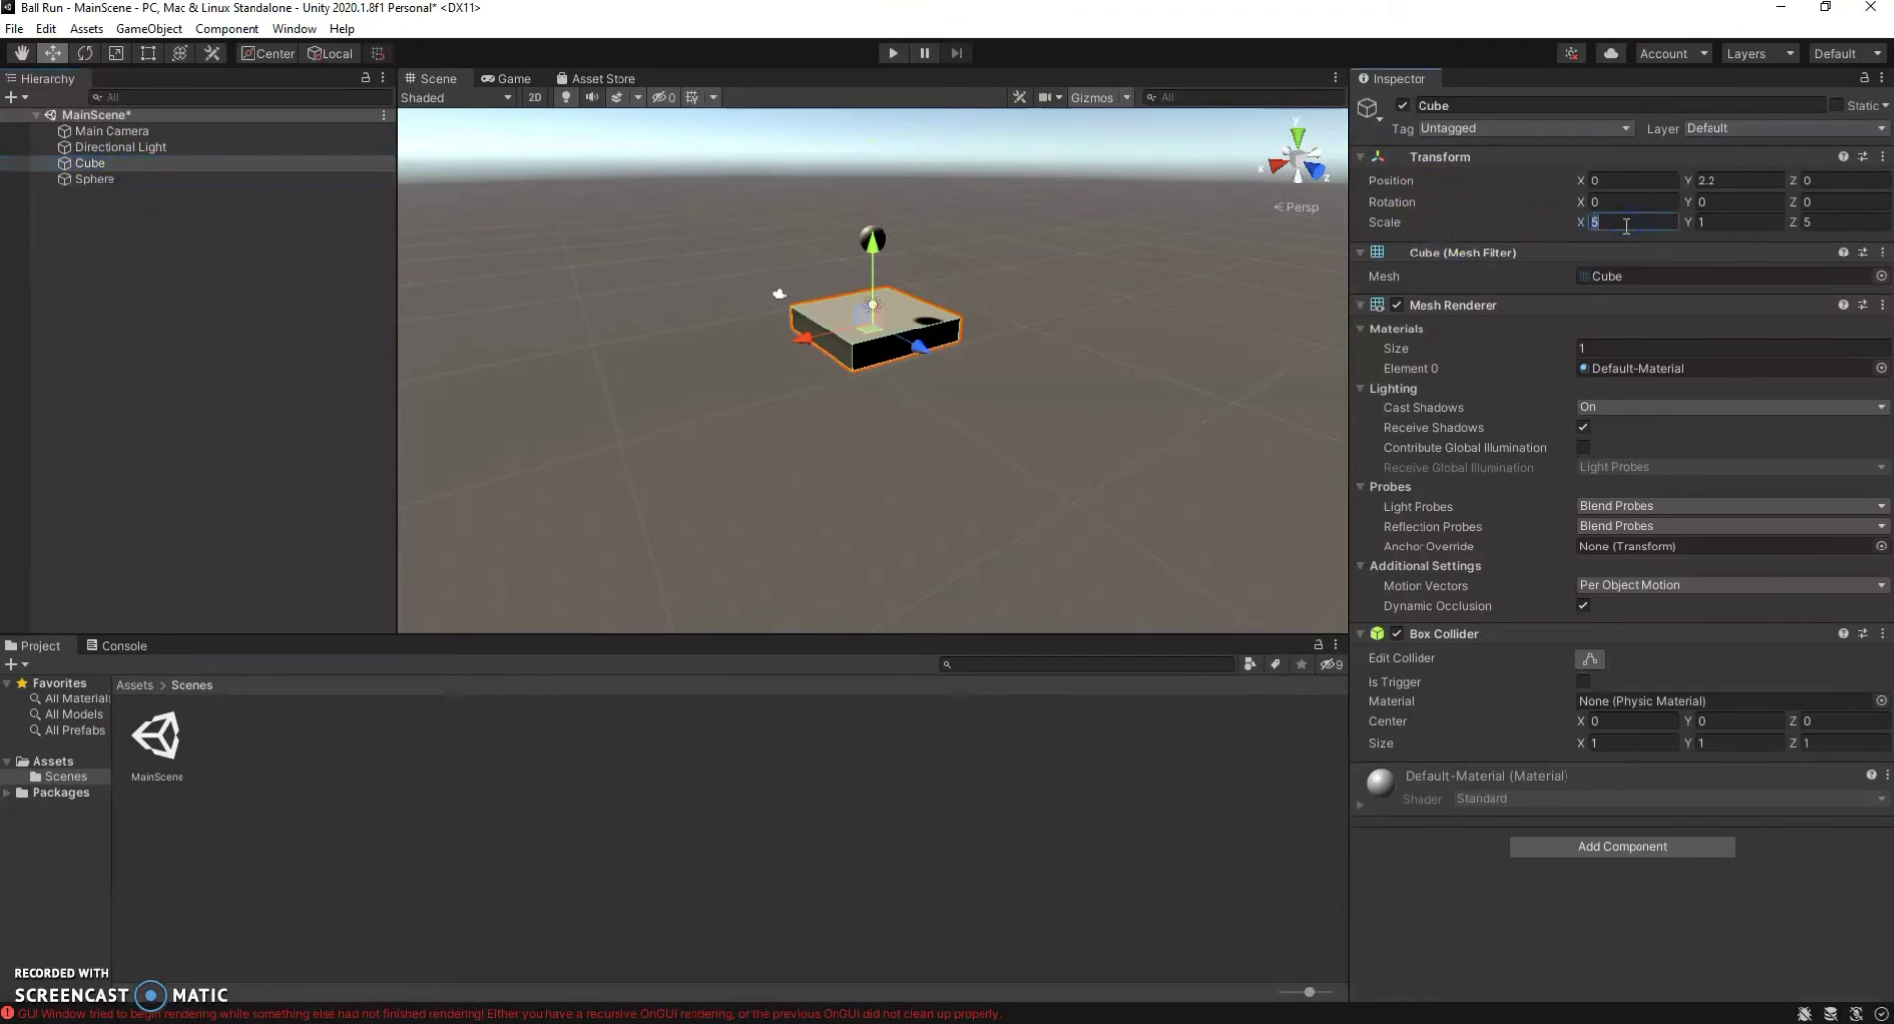
{"action": "left_click", "coordinate": [1625, 204]}
{"action": "type", "text": "4"}
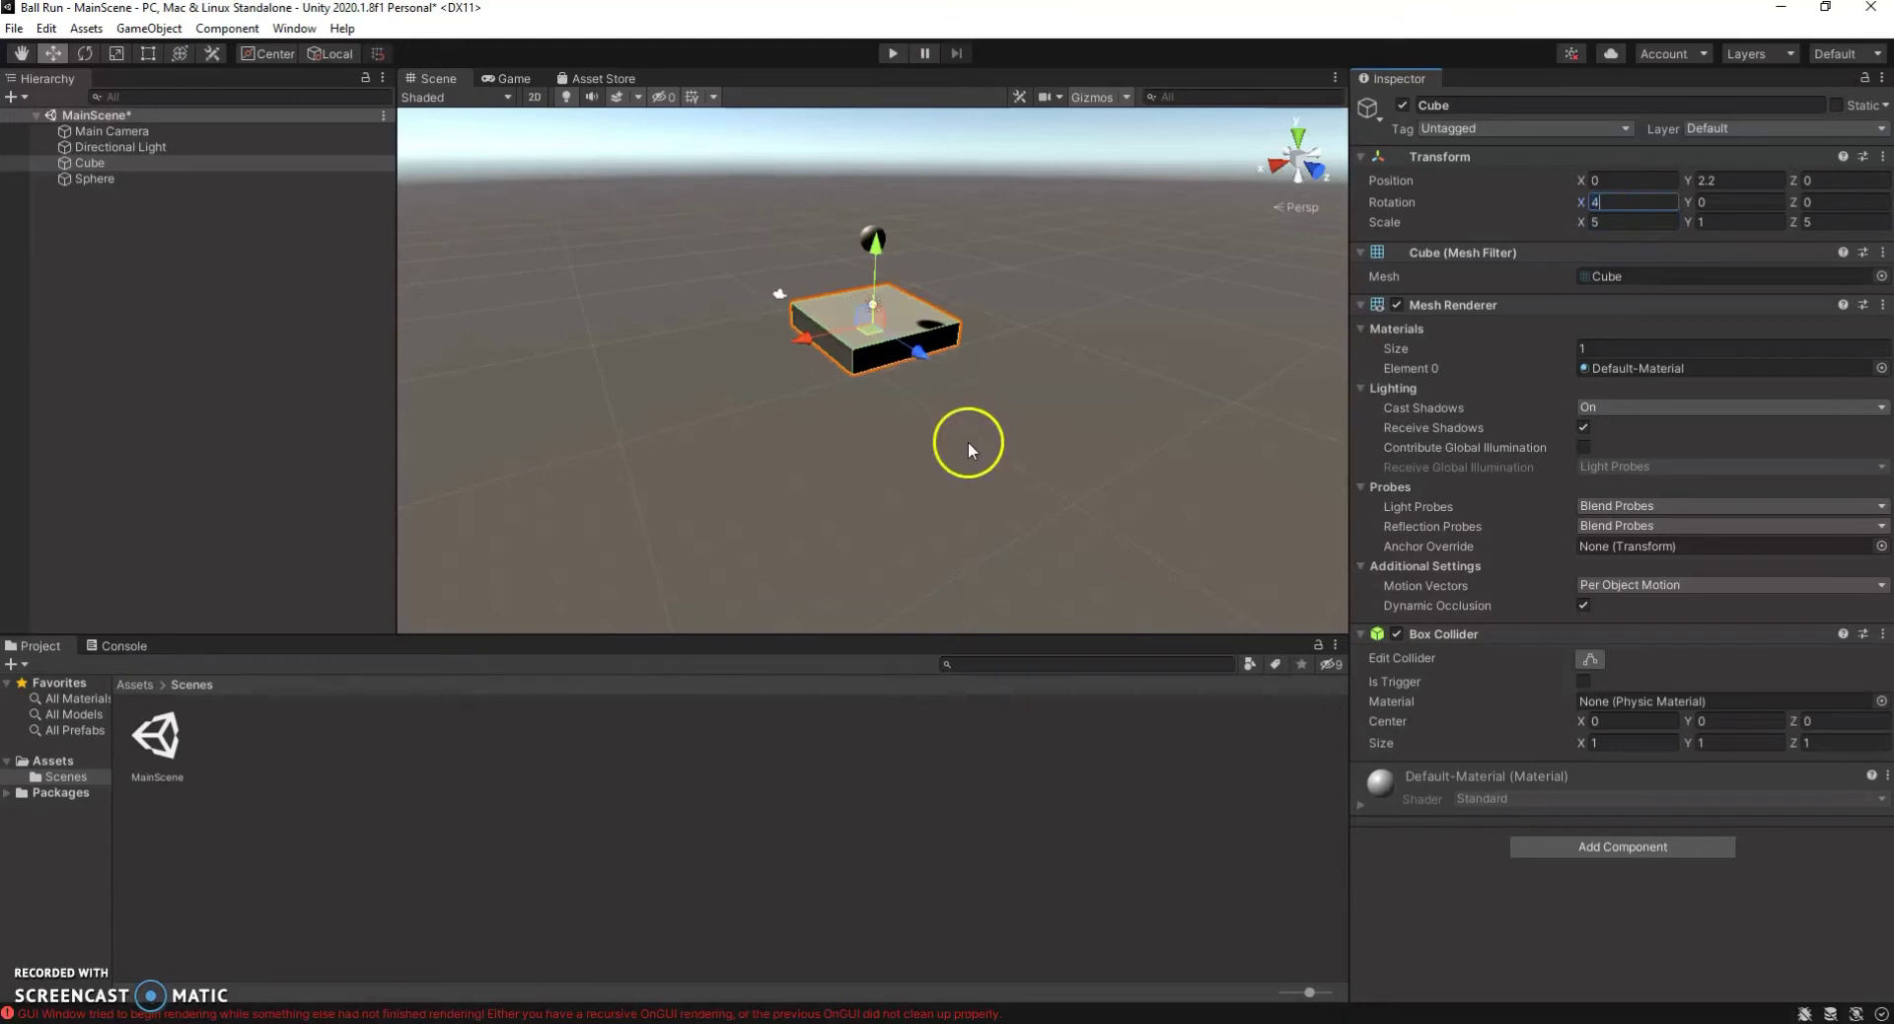
{"action": "left_click", "coordinate": [828, 444]}
Play the scene and watch the sphere on the tilted platform in the Scene view.
{"action": "left_click", "coordinate": [891, 55]}
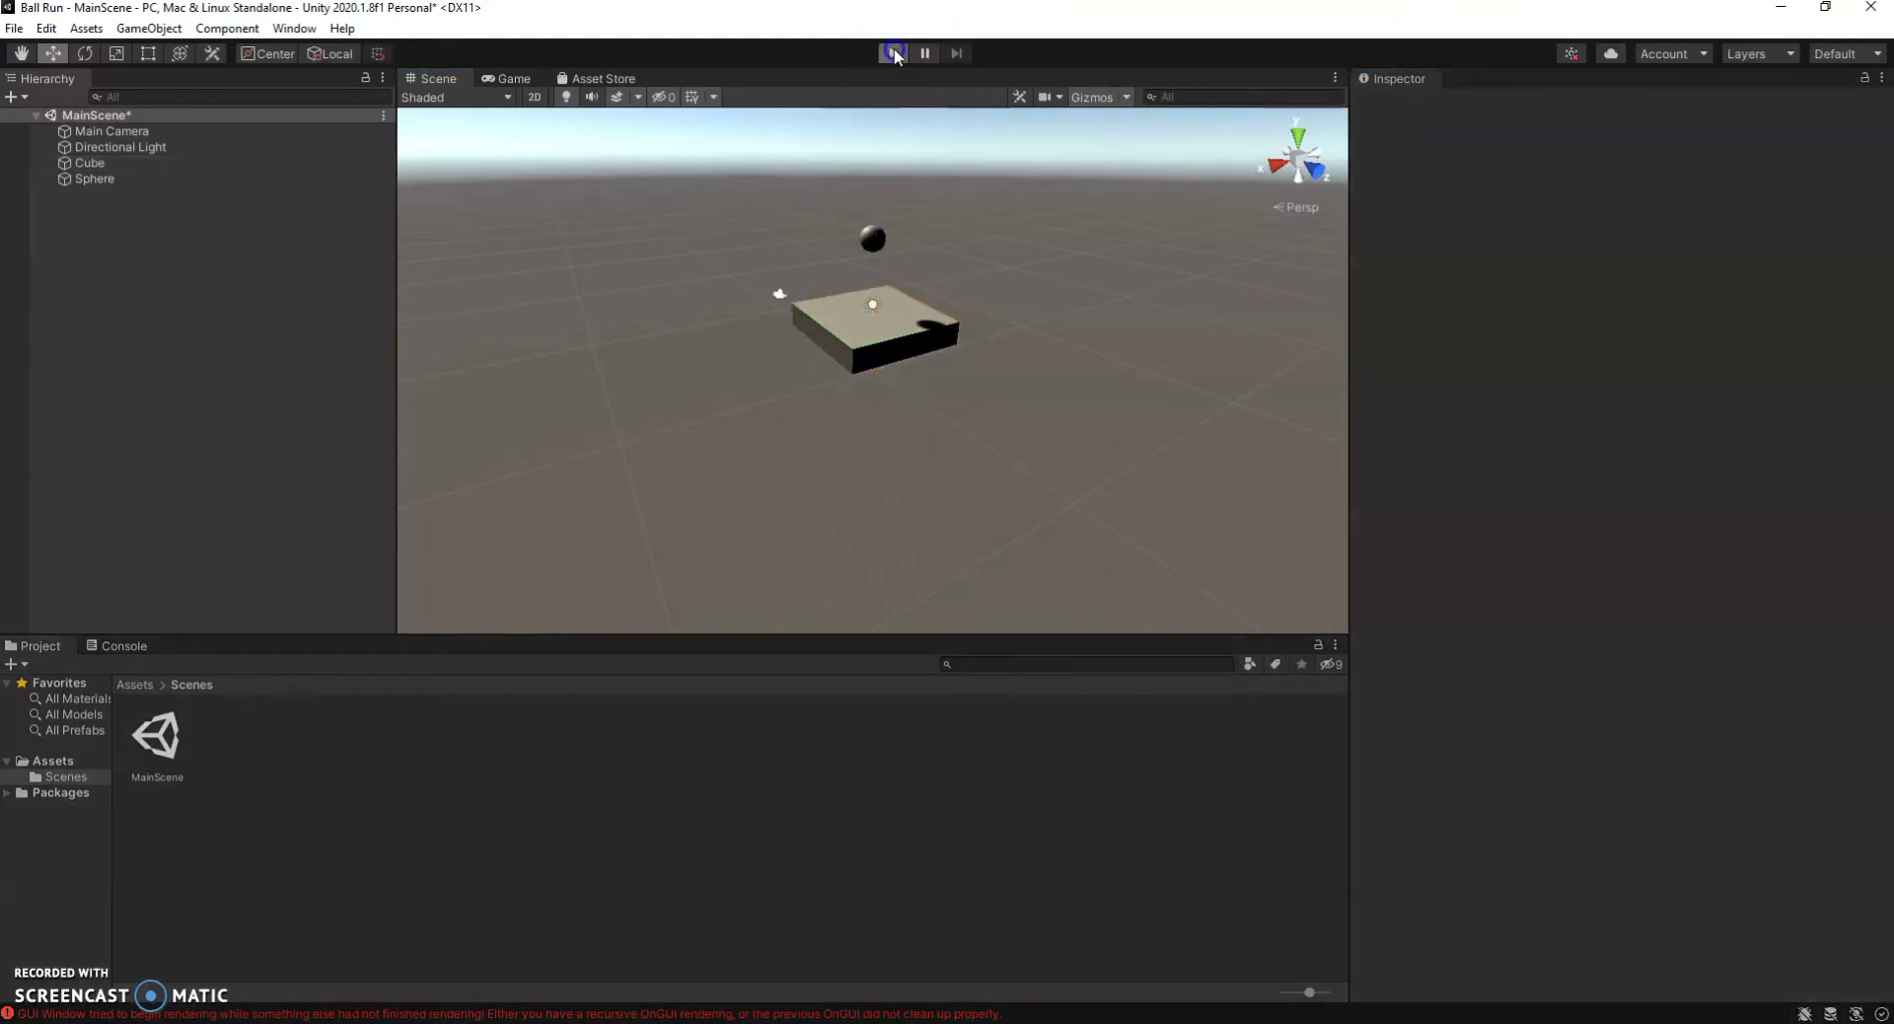
{"action": "left_click", "coordinate": [432, 78]}
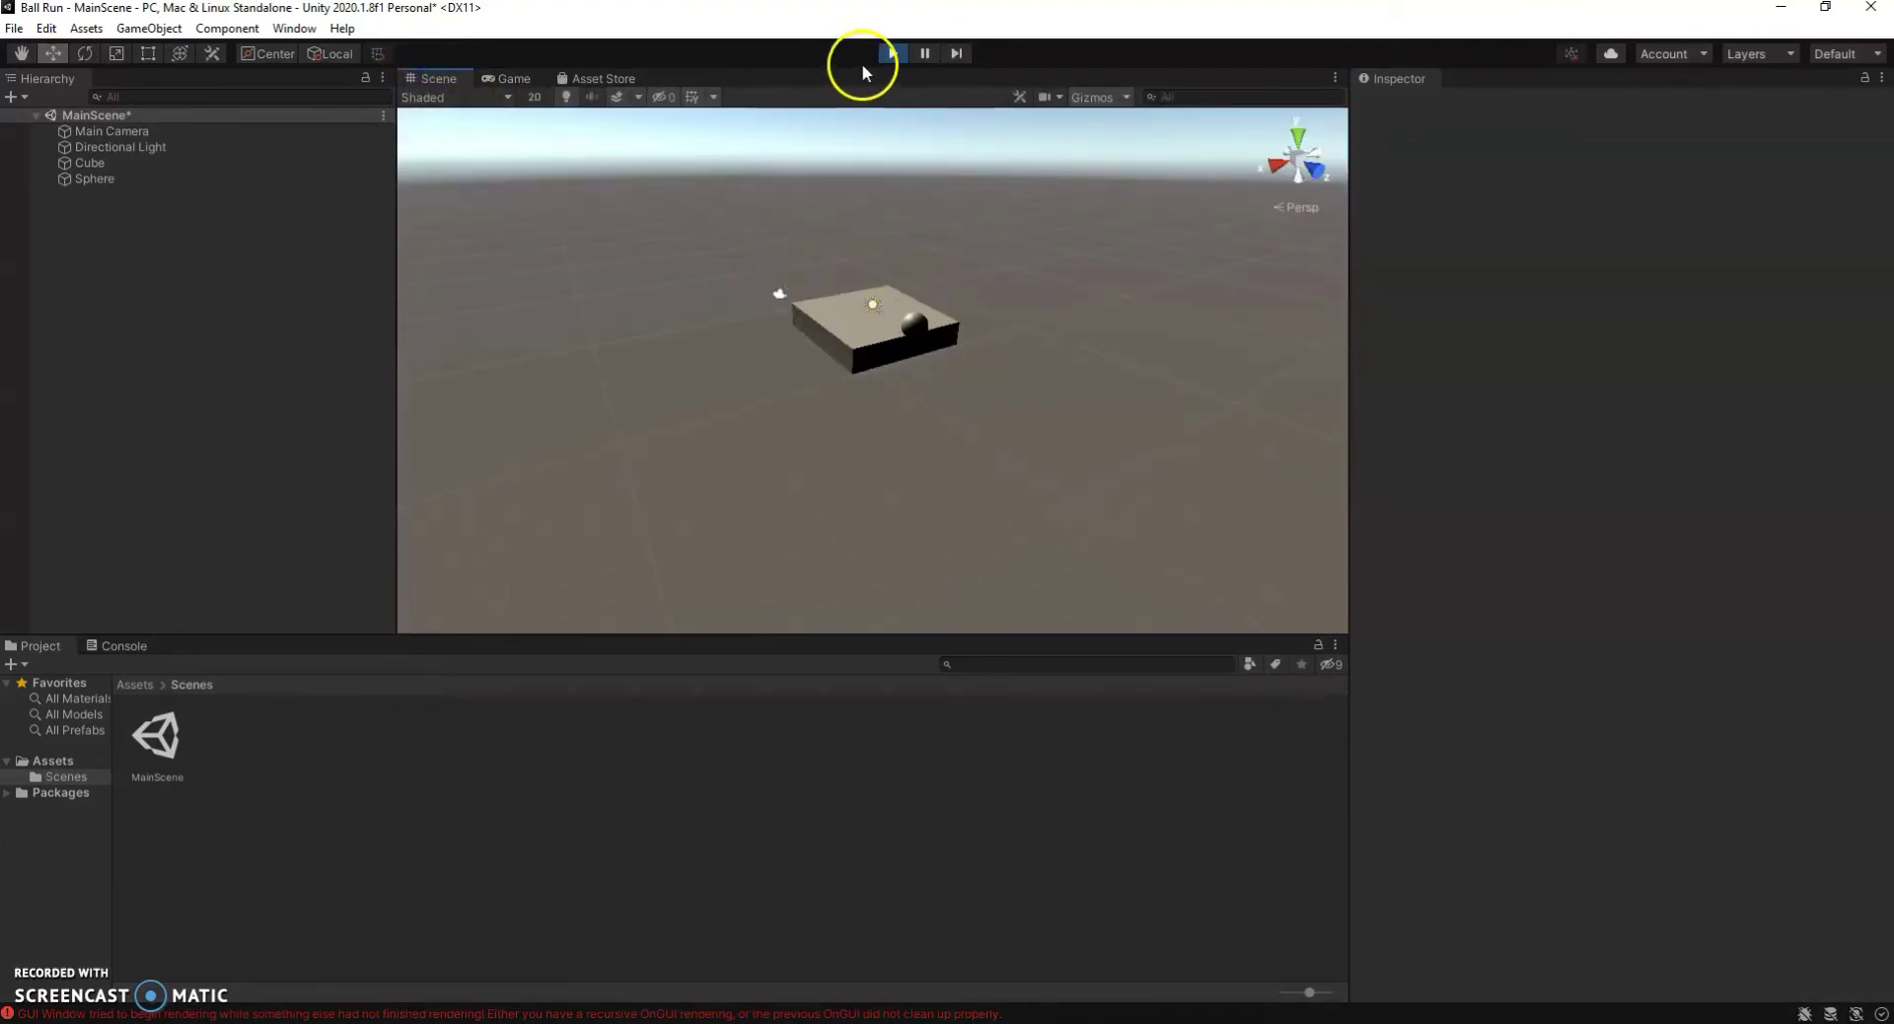
Stop playback and set the cube platform's X rotation to 0.
{"action": "left_click", "coordinate": [892, 53]}
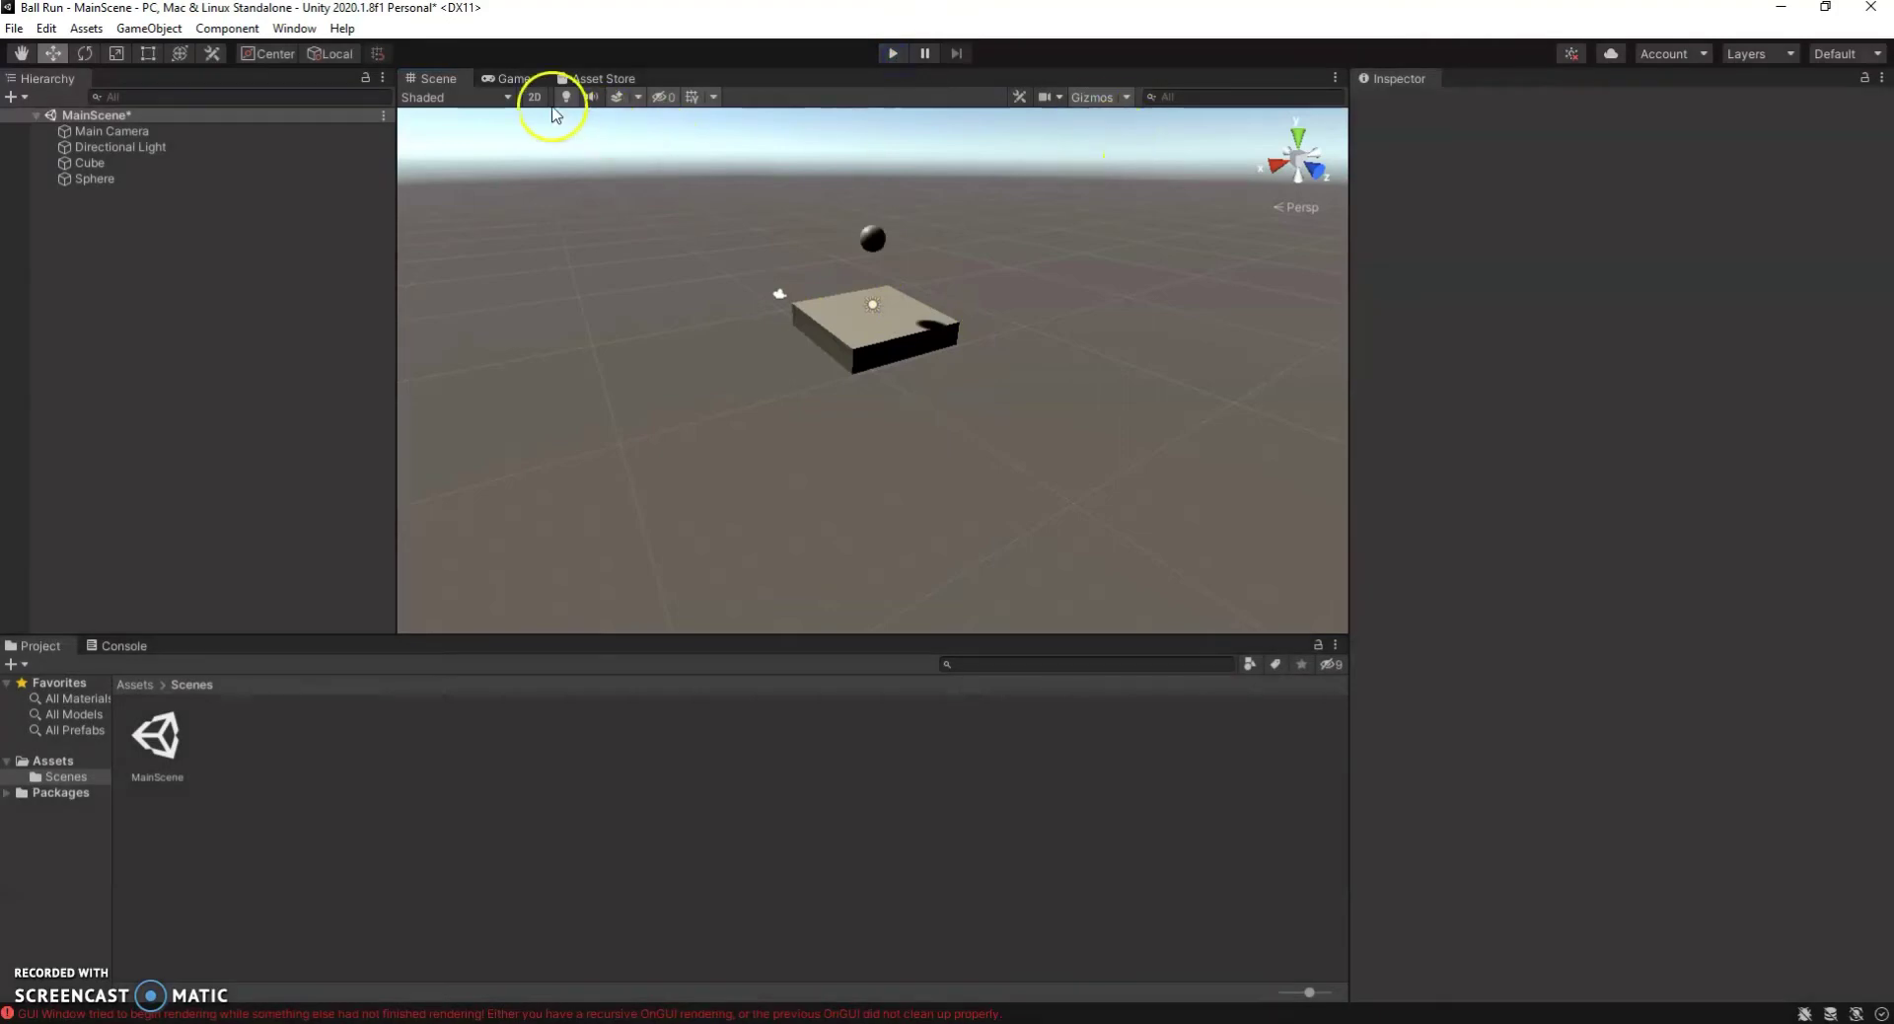
{"action": "left_click", "coordinate": [91, 163]}
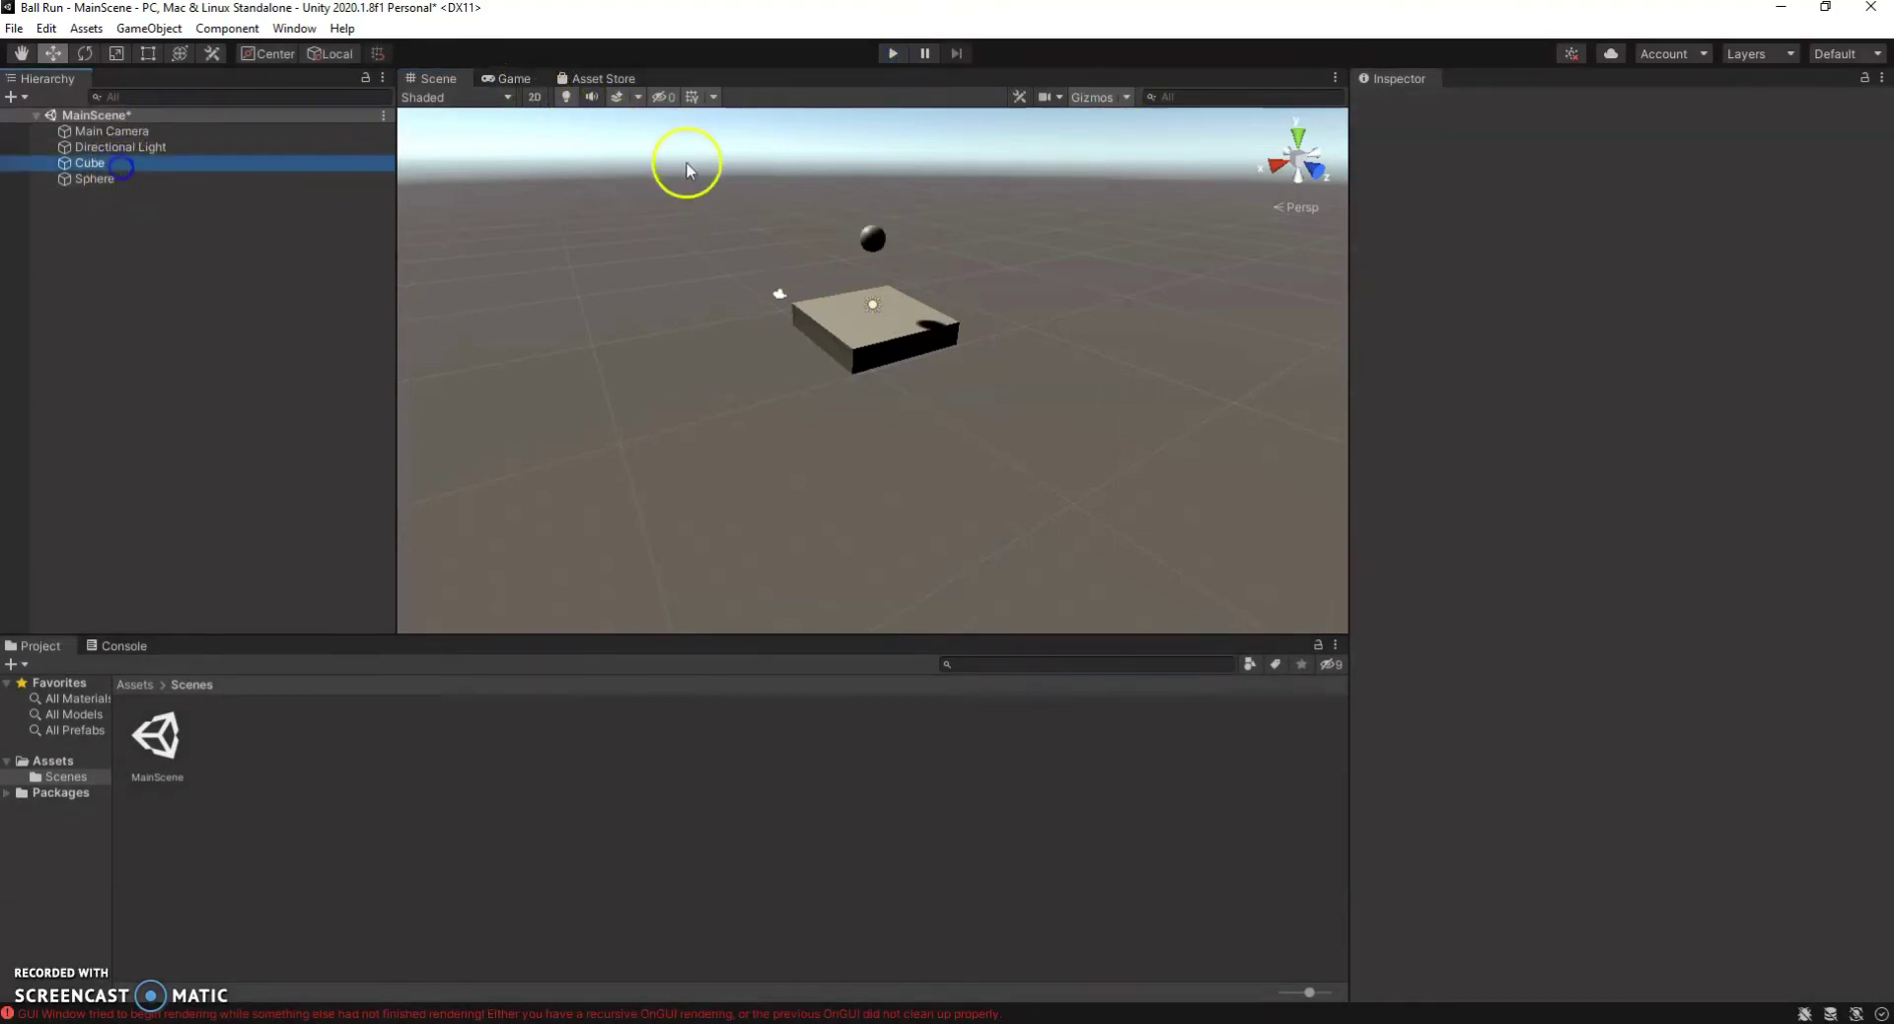
{"action": "left_click", "coordinate": [1655, 202]}
{"action": "type", "text": "4"}
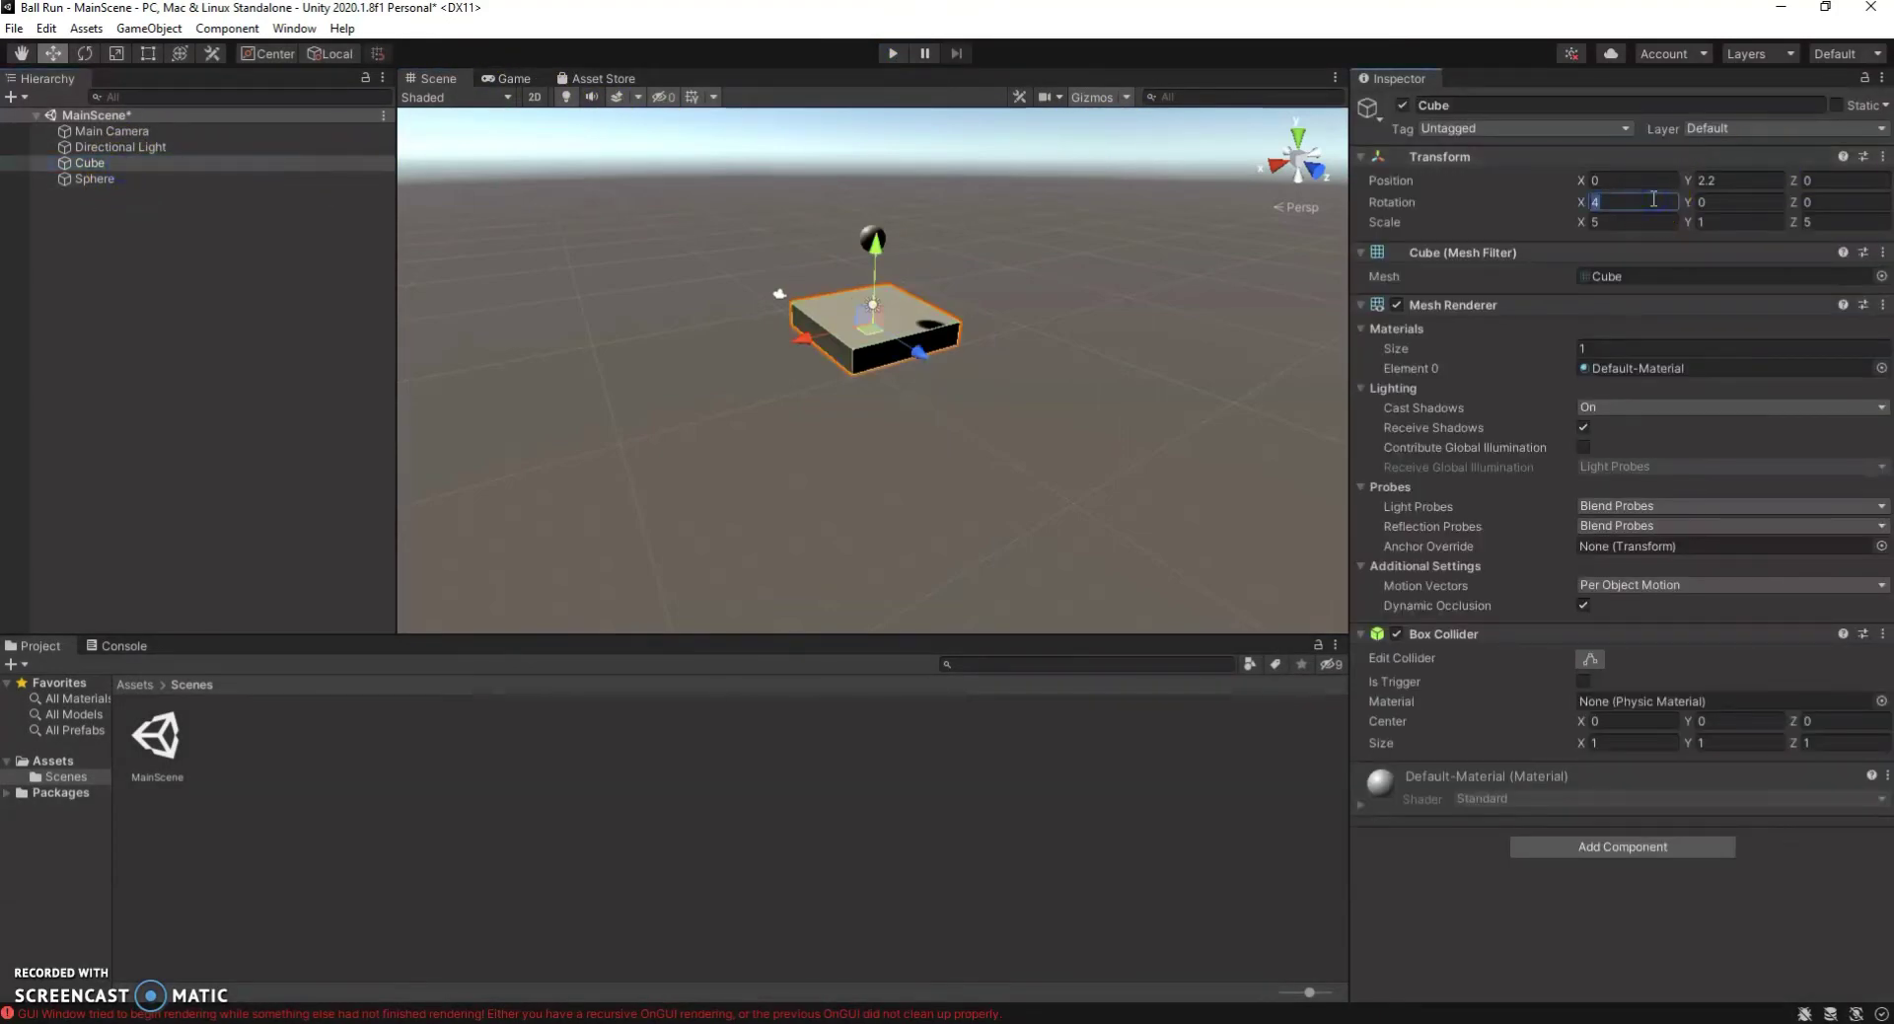
{"action": "type", "text": "0"}
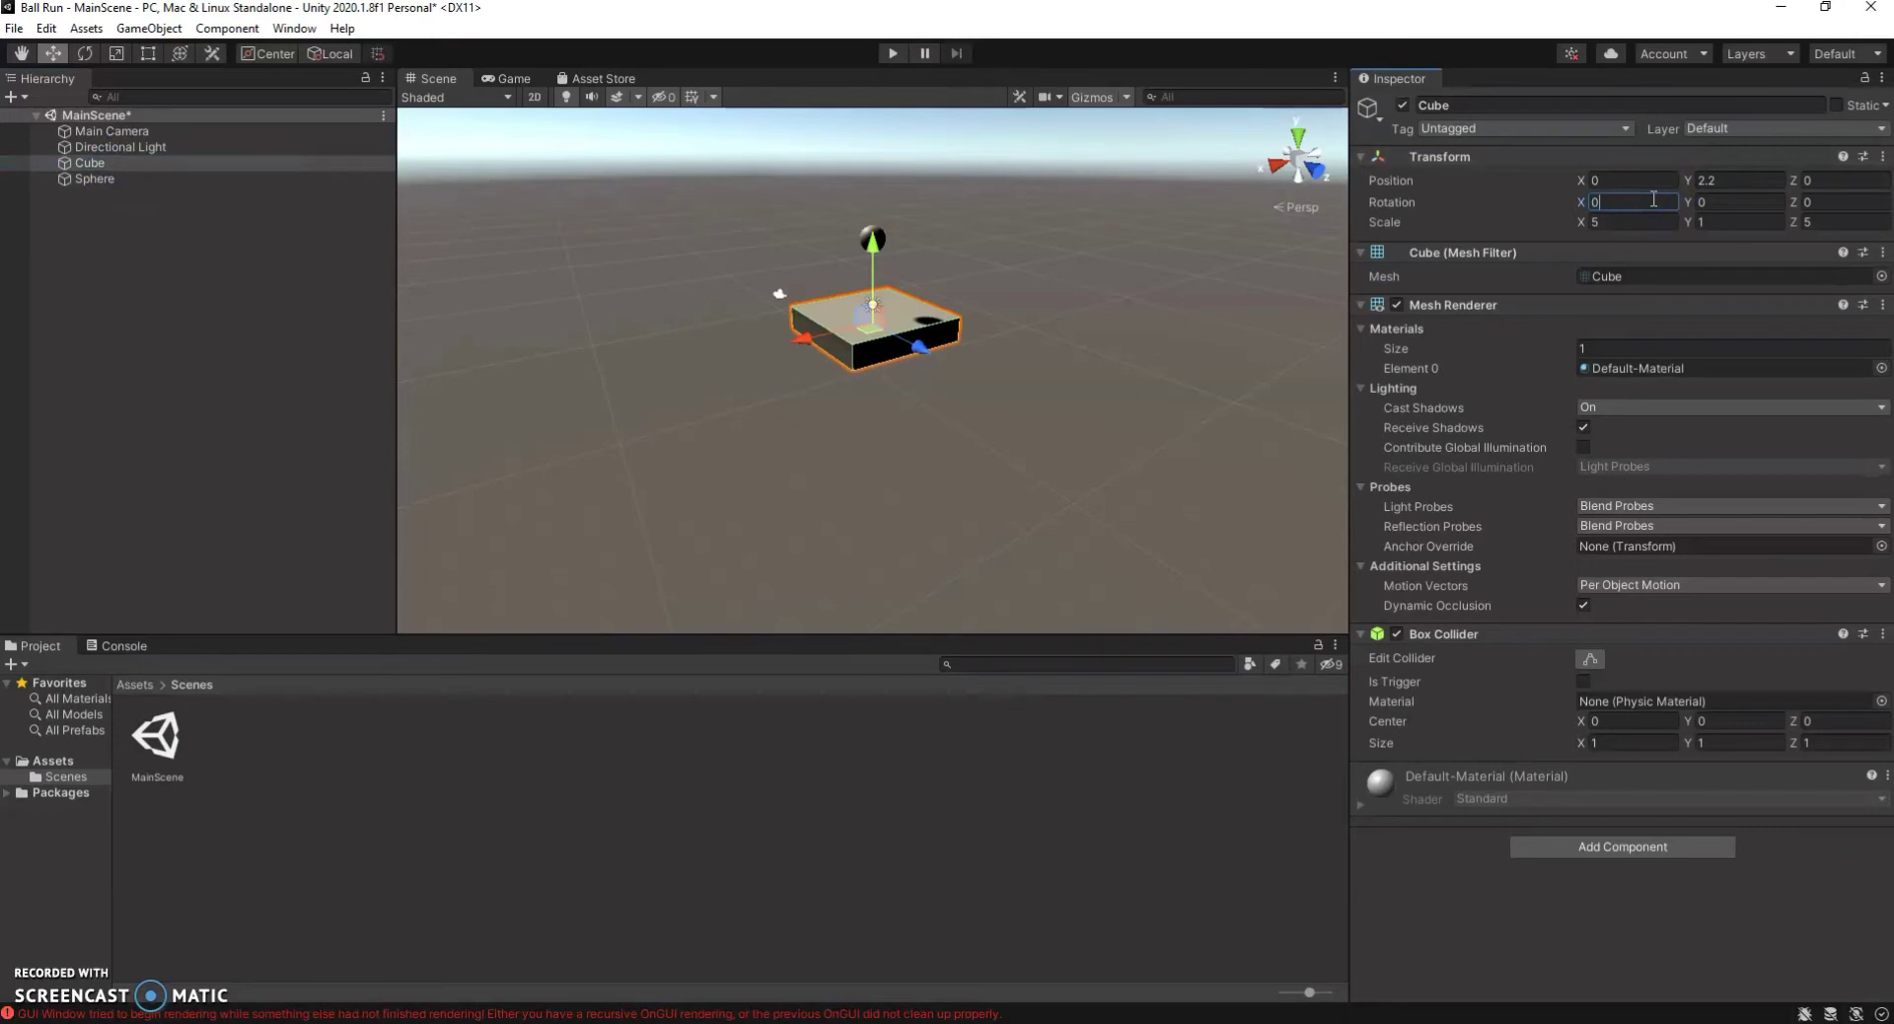
{"action": "left_click", "coordinate": [972, 406]}
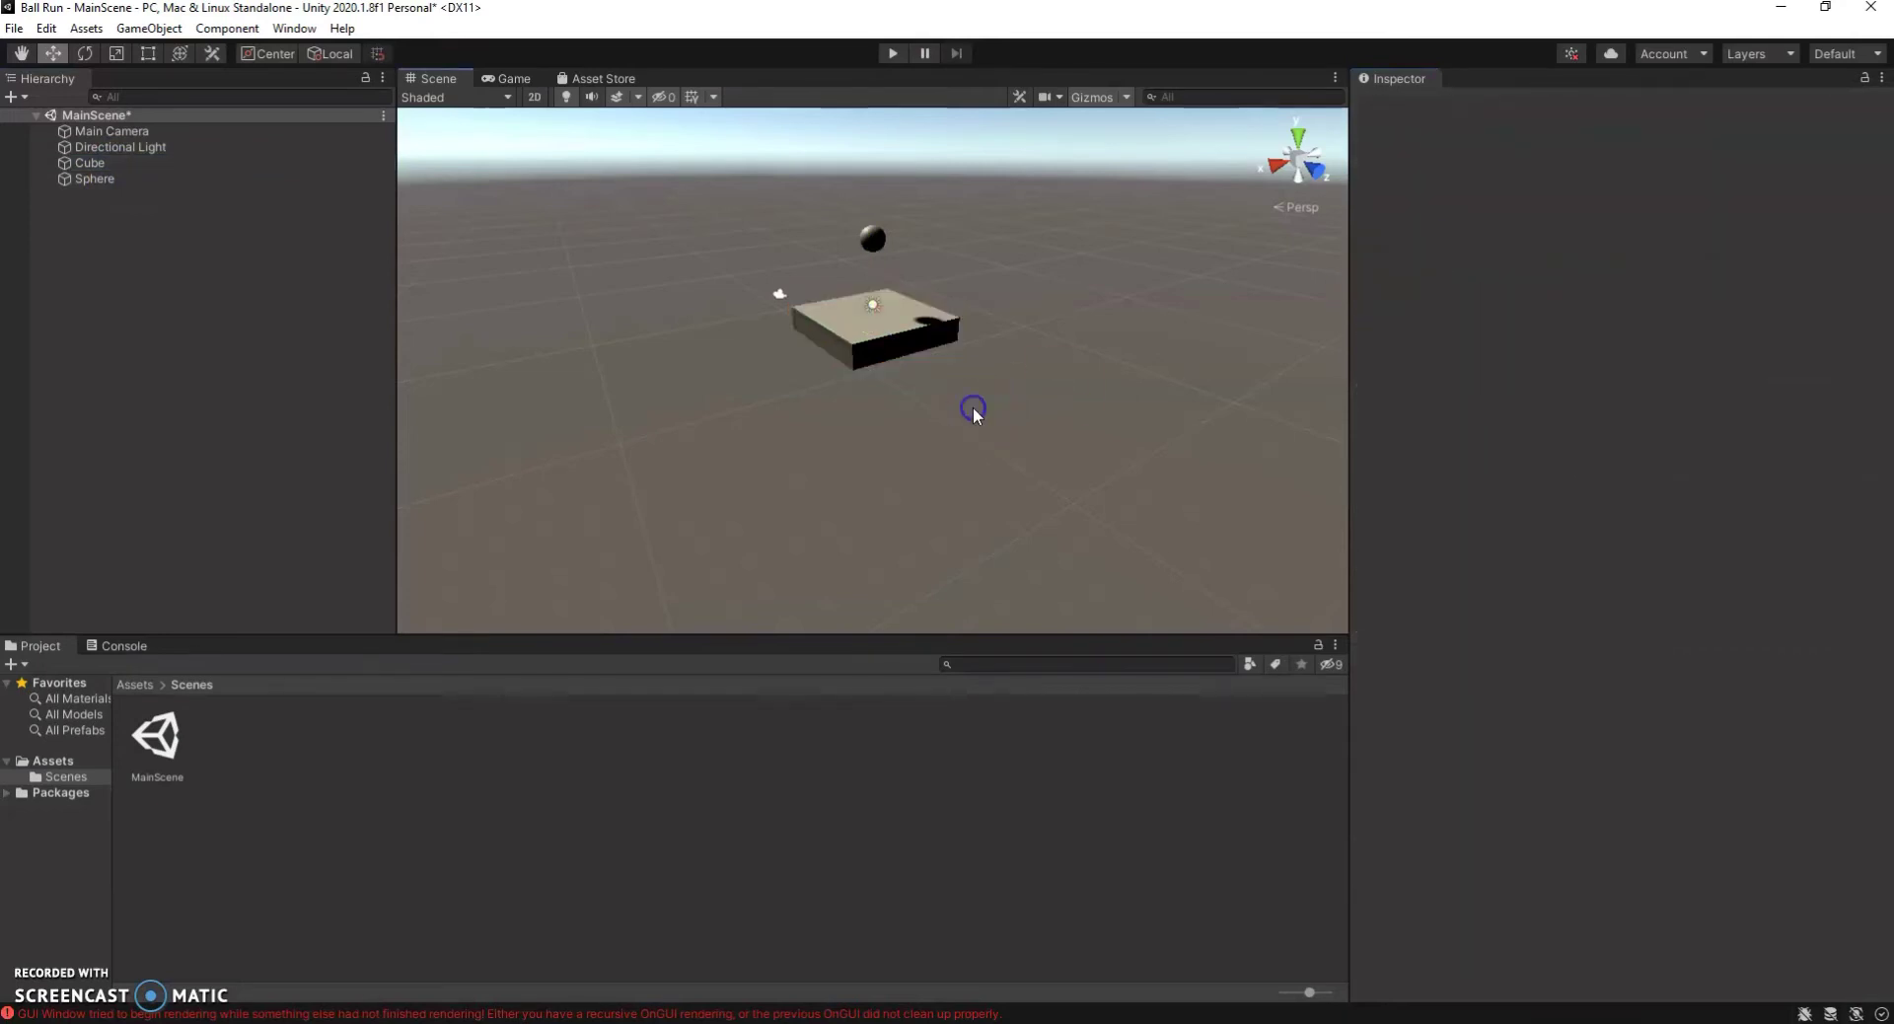
Set the cube platform's scale to 4 on X and 15 on Z.
{"action": "left_click", "coordinate": [867, 314]}
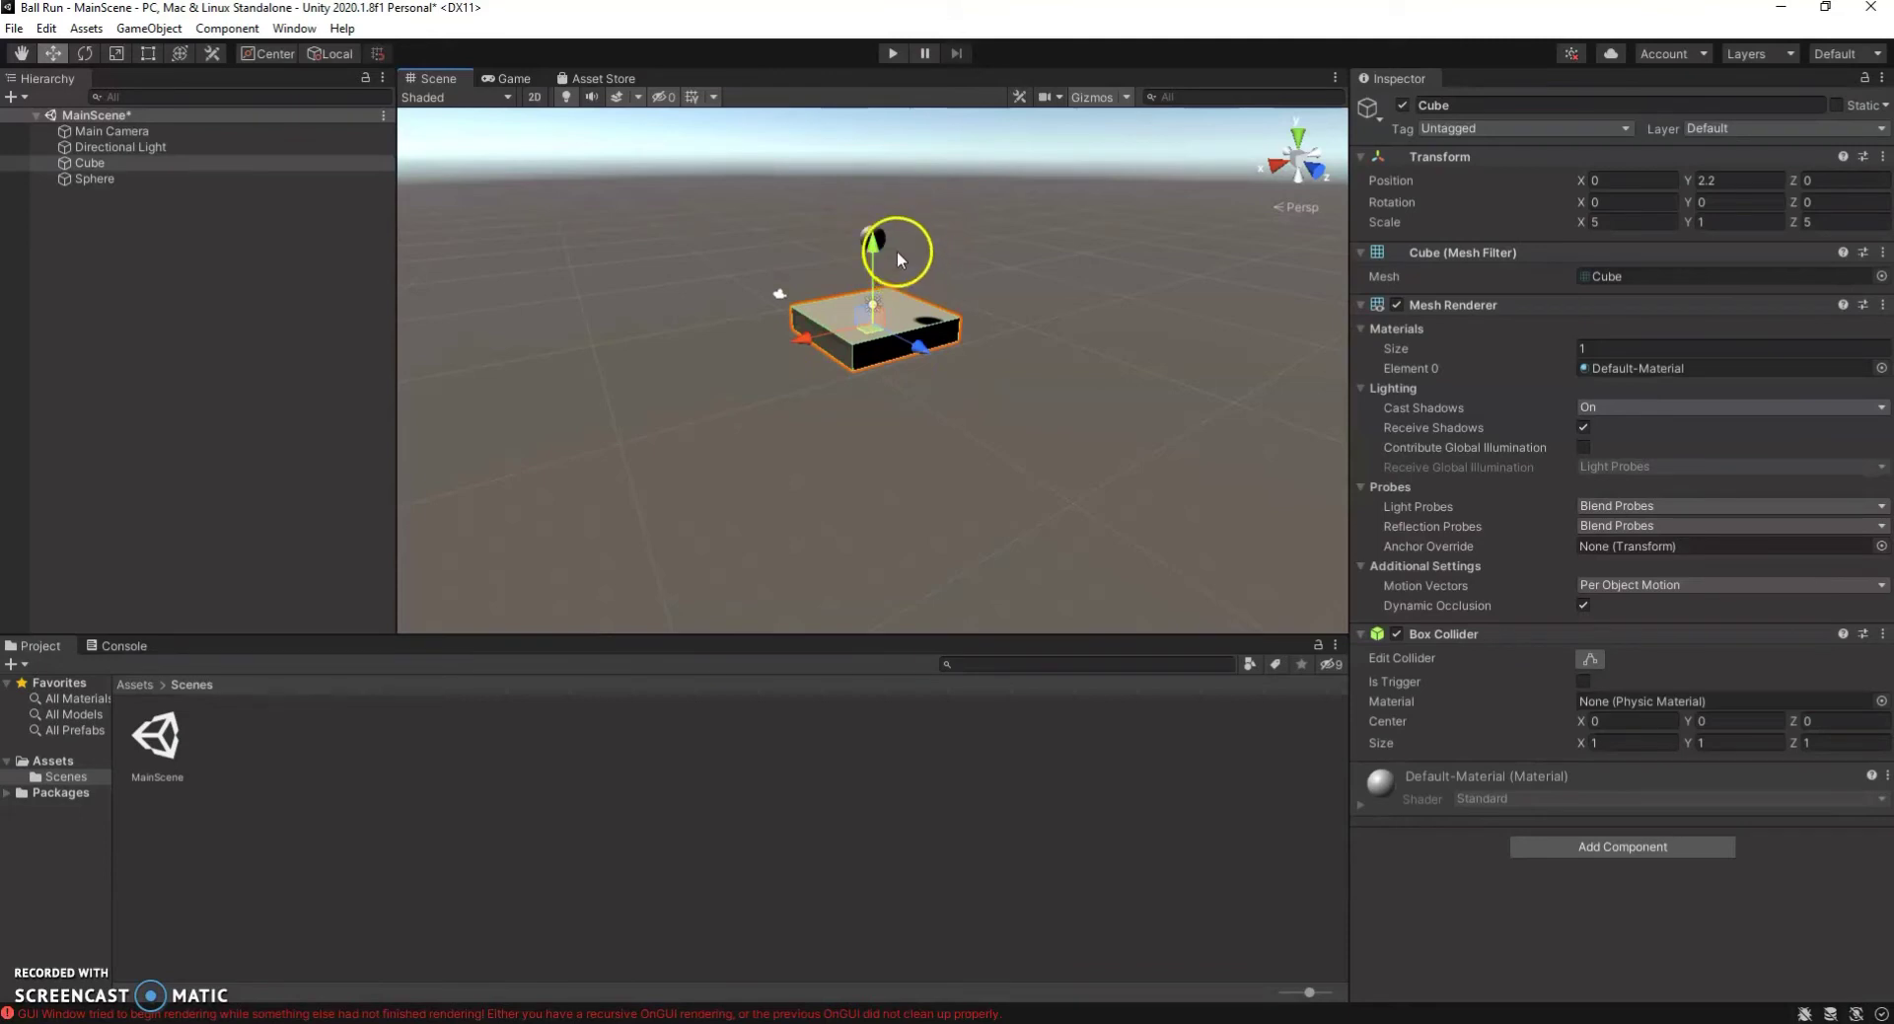
{"action": "left_click", "coordinate": [1637, 219]}
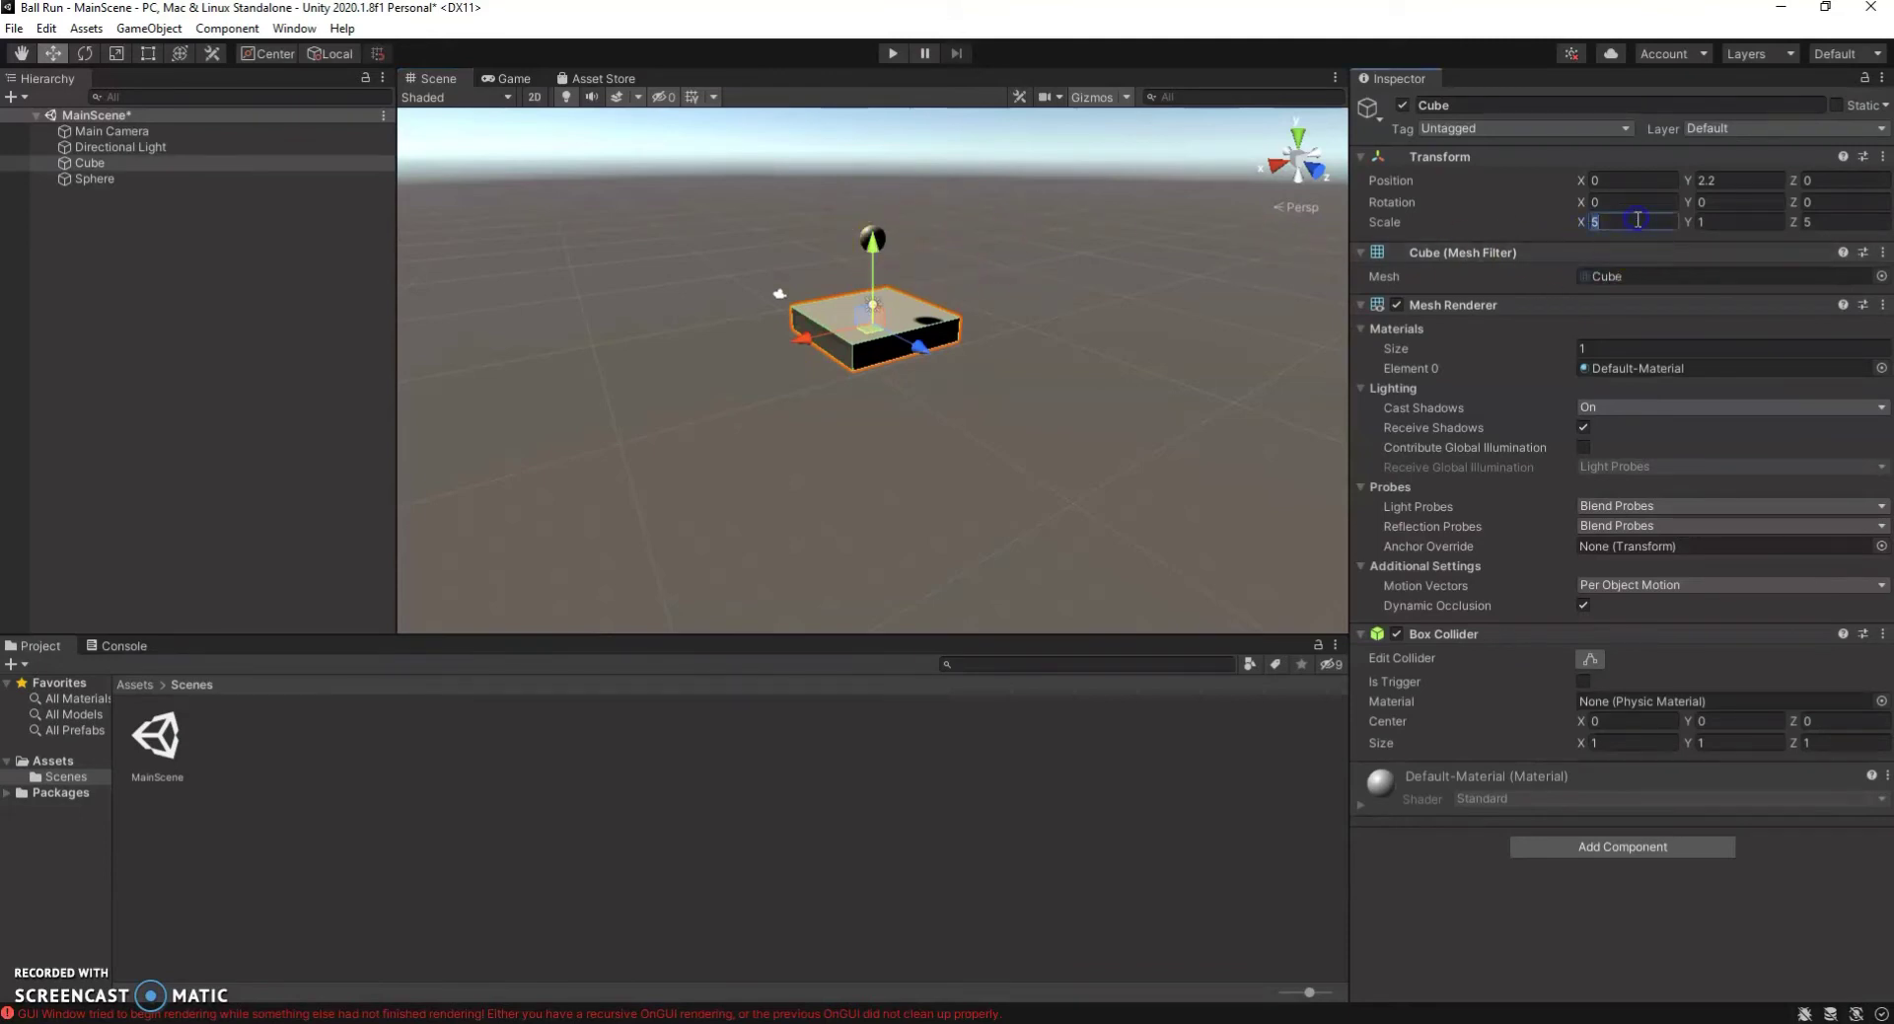
{"action": "type", "text": "4"}
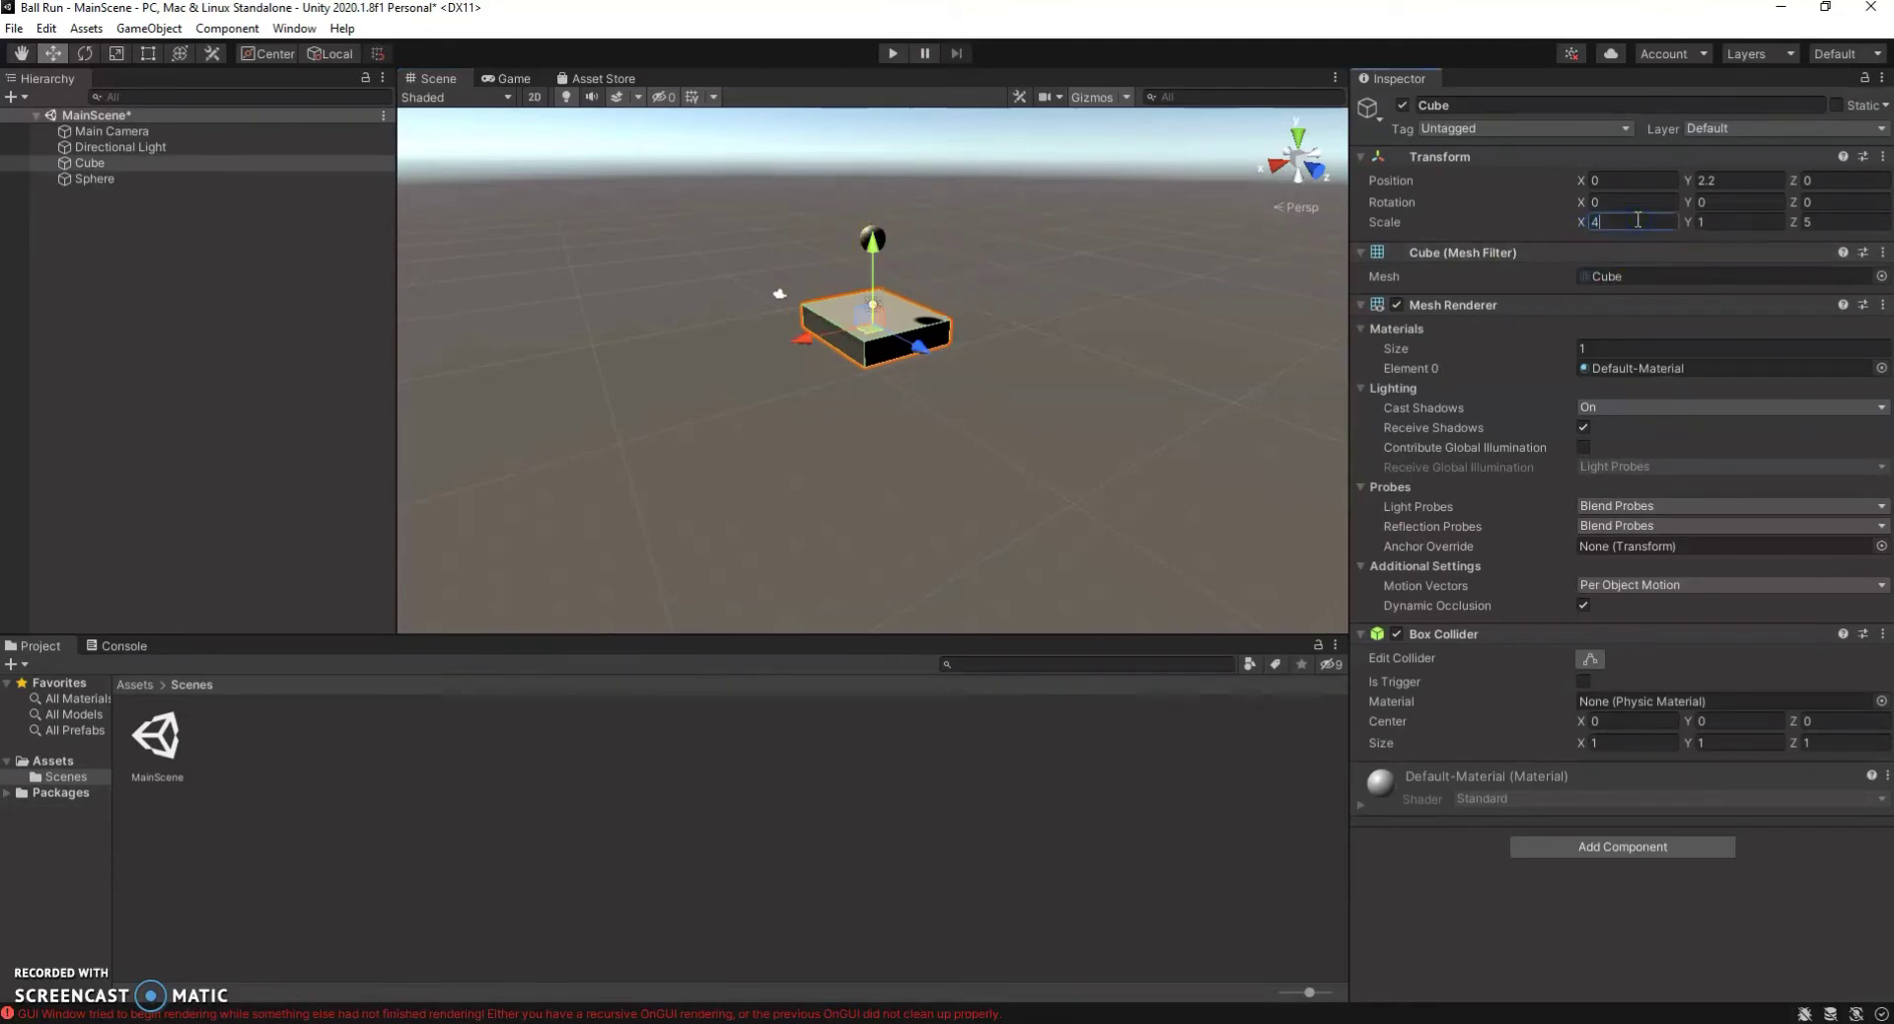
{"action": "left_click", "coordinate": [1811, 223]}
{"action": "type", "text": "15"}
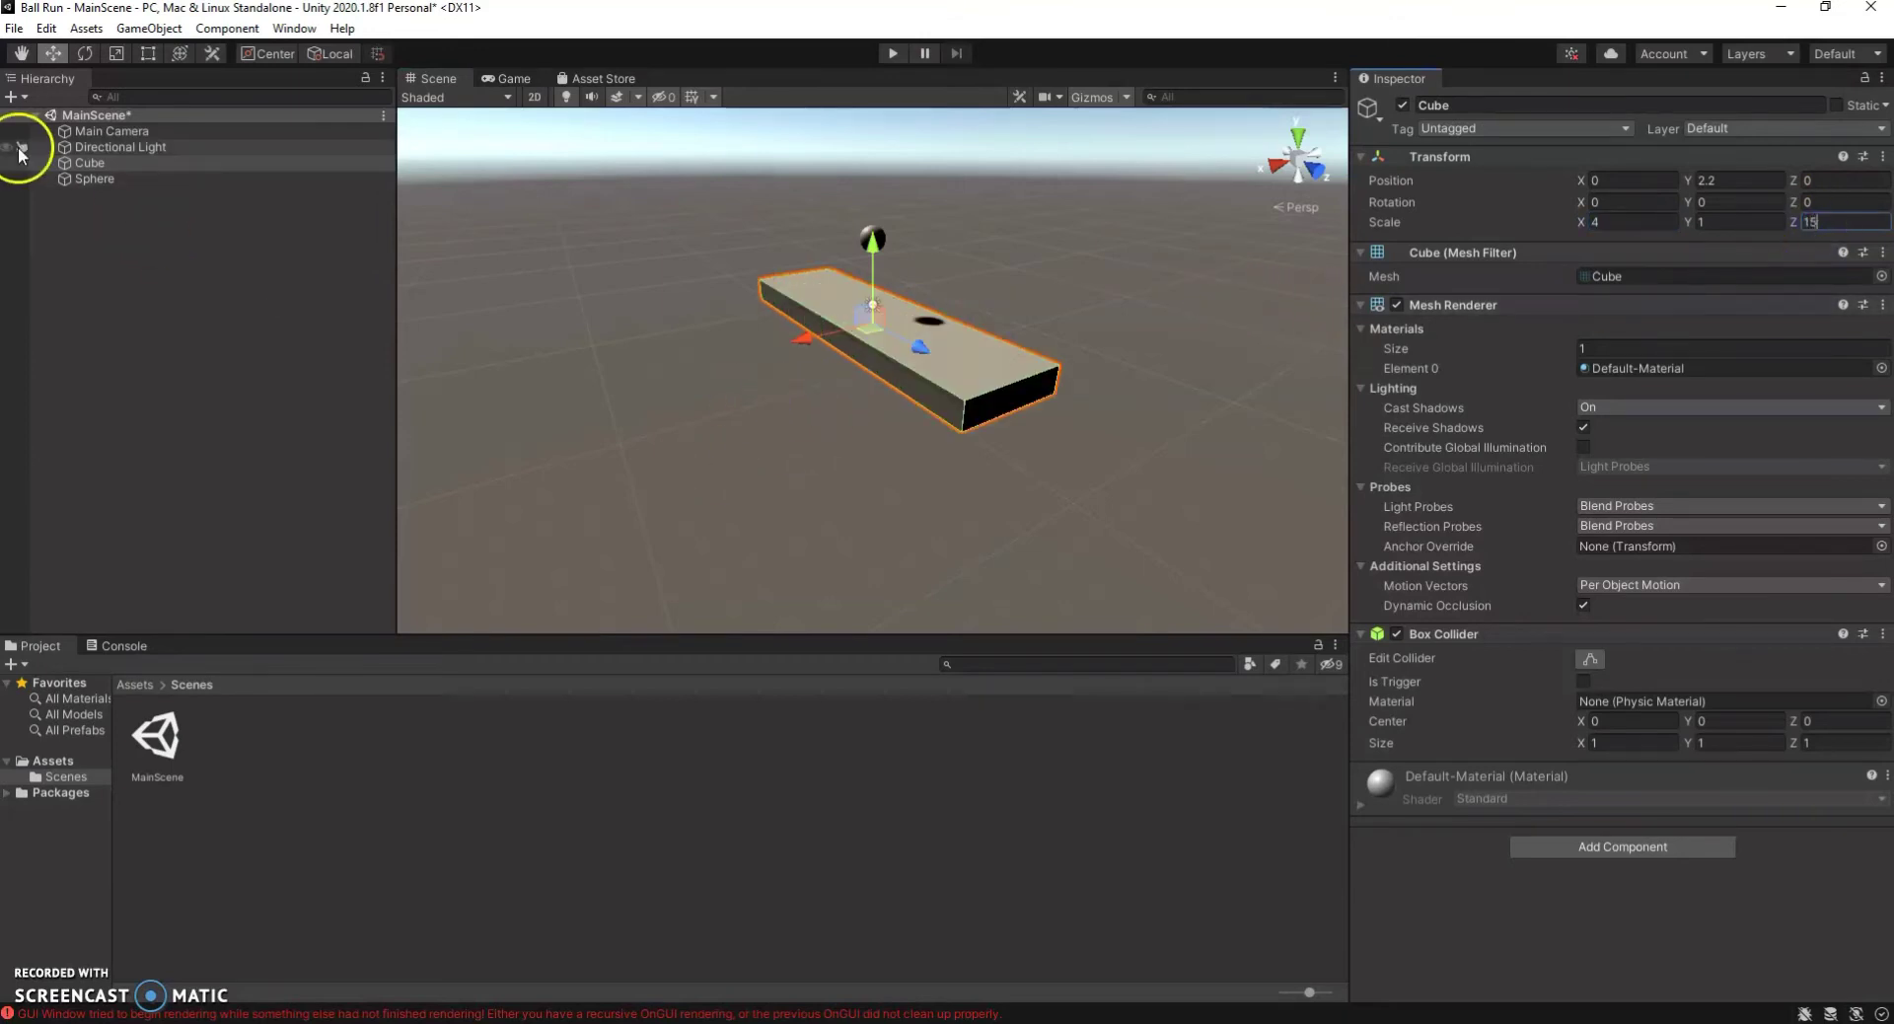
Move the sphere along the platform to about Z 4.68 and compare the Scene view with the Game view.
{"action": "left_click", "coordinate": [98, 180]}
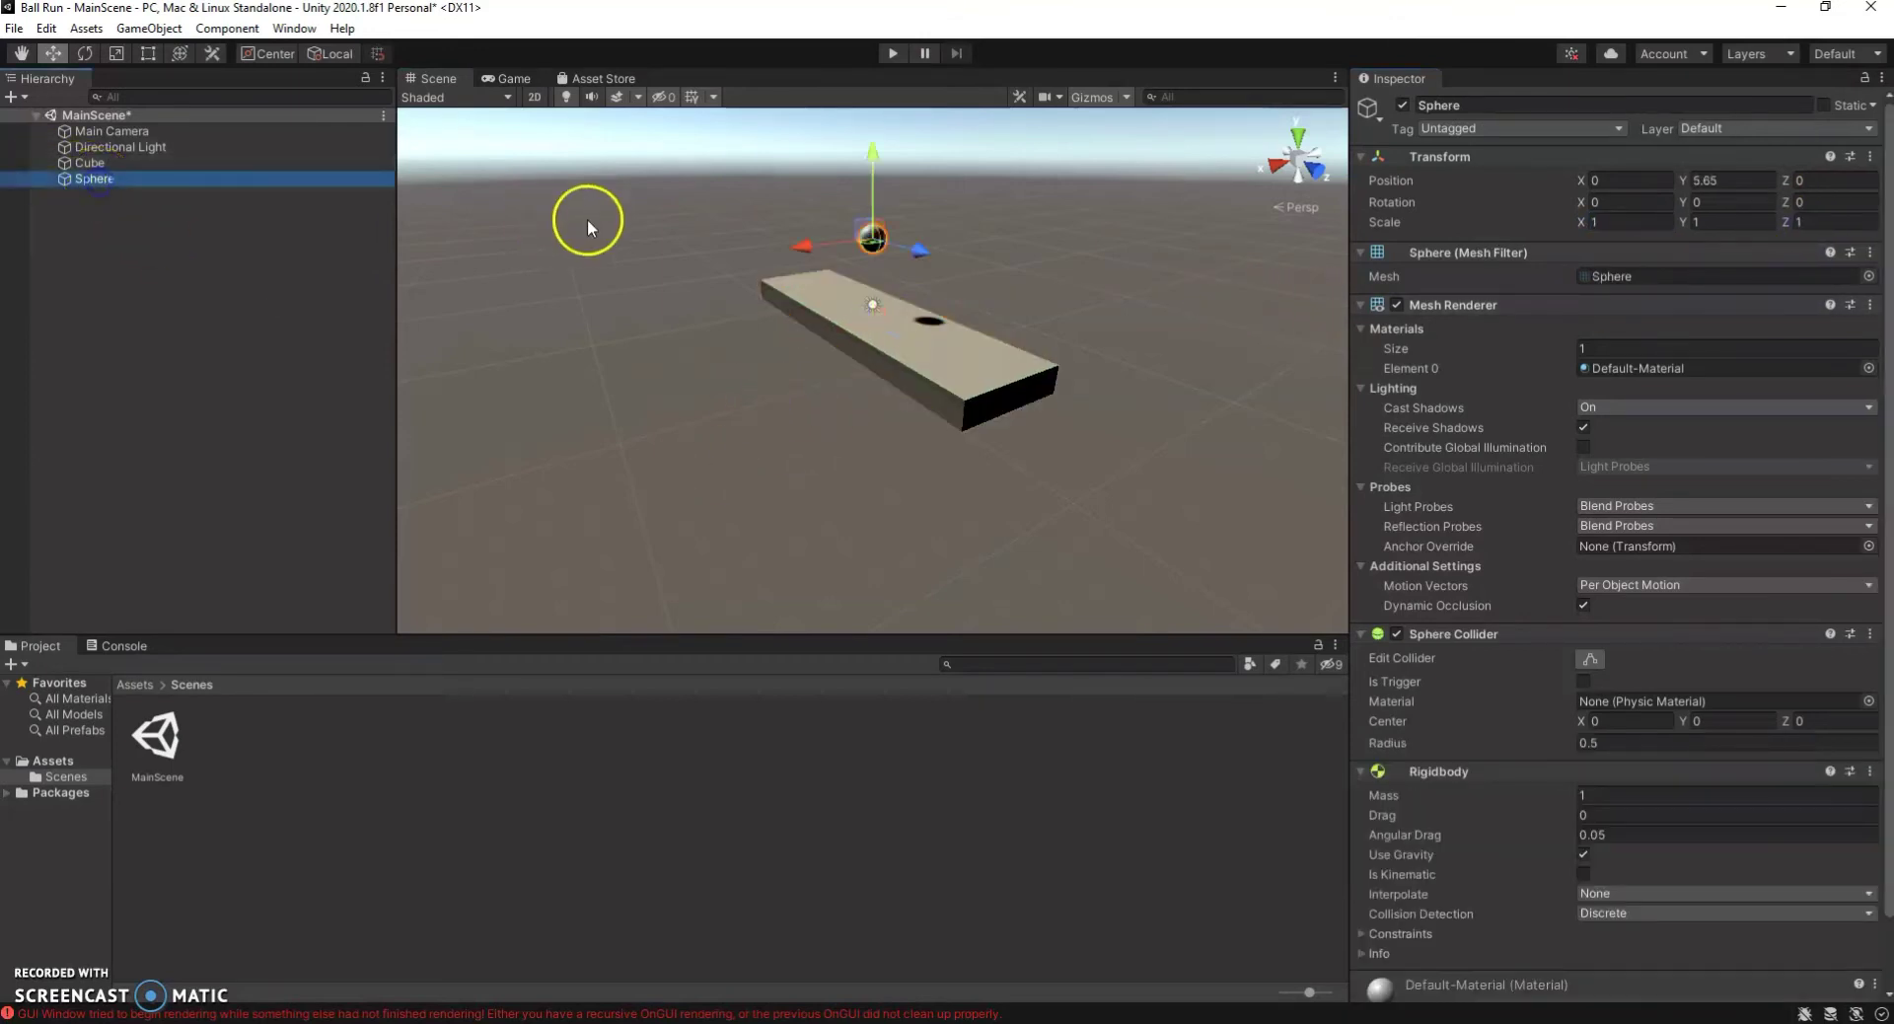
{"action": "left_click_drag", "start_coordinate": [927, 251], "coordinate": [971, 262]}
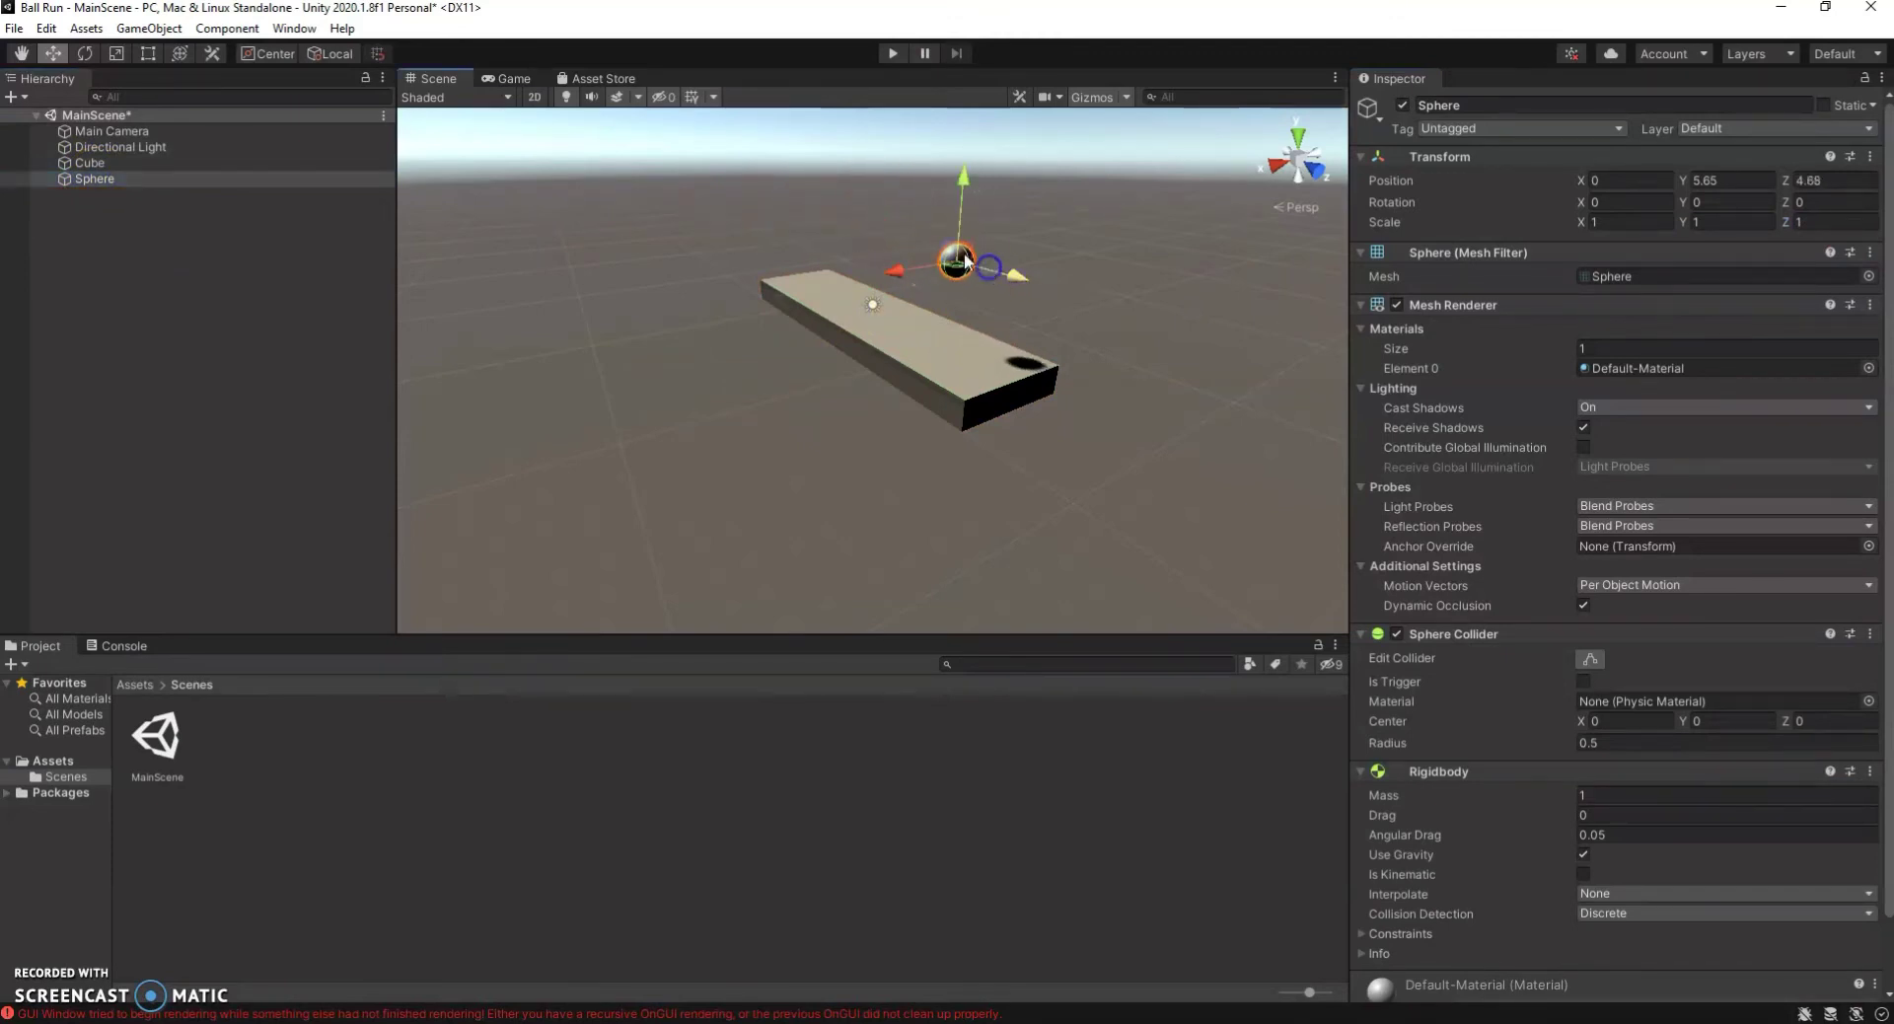
{"action": "left_click", "coordinate": [511, 78]}
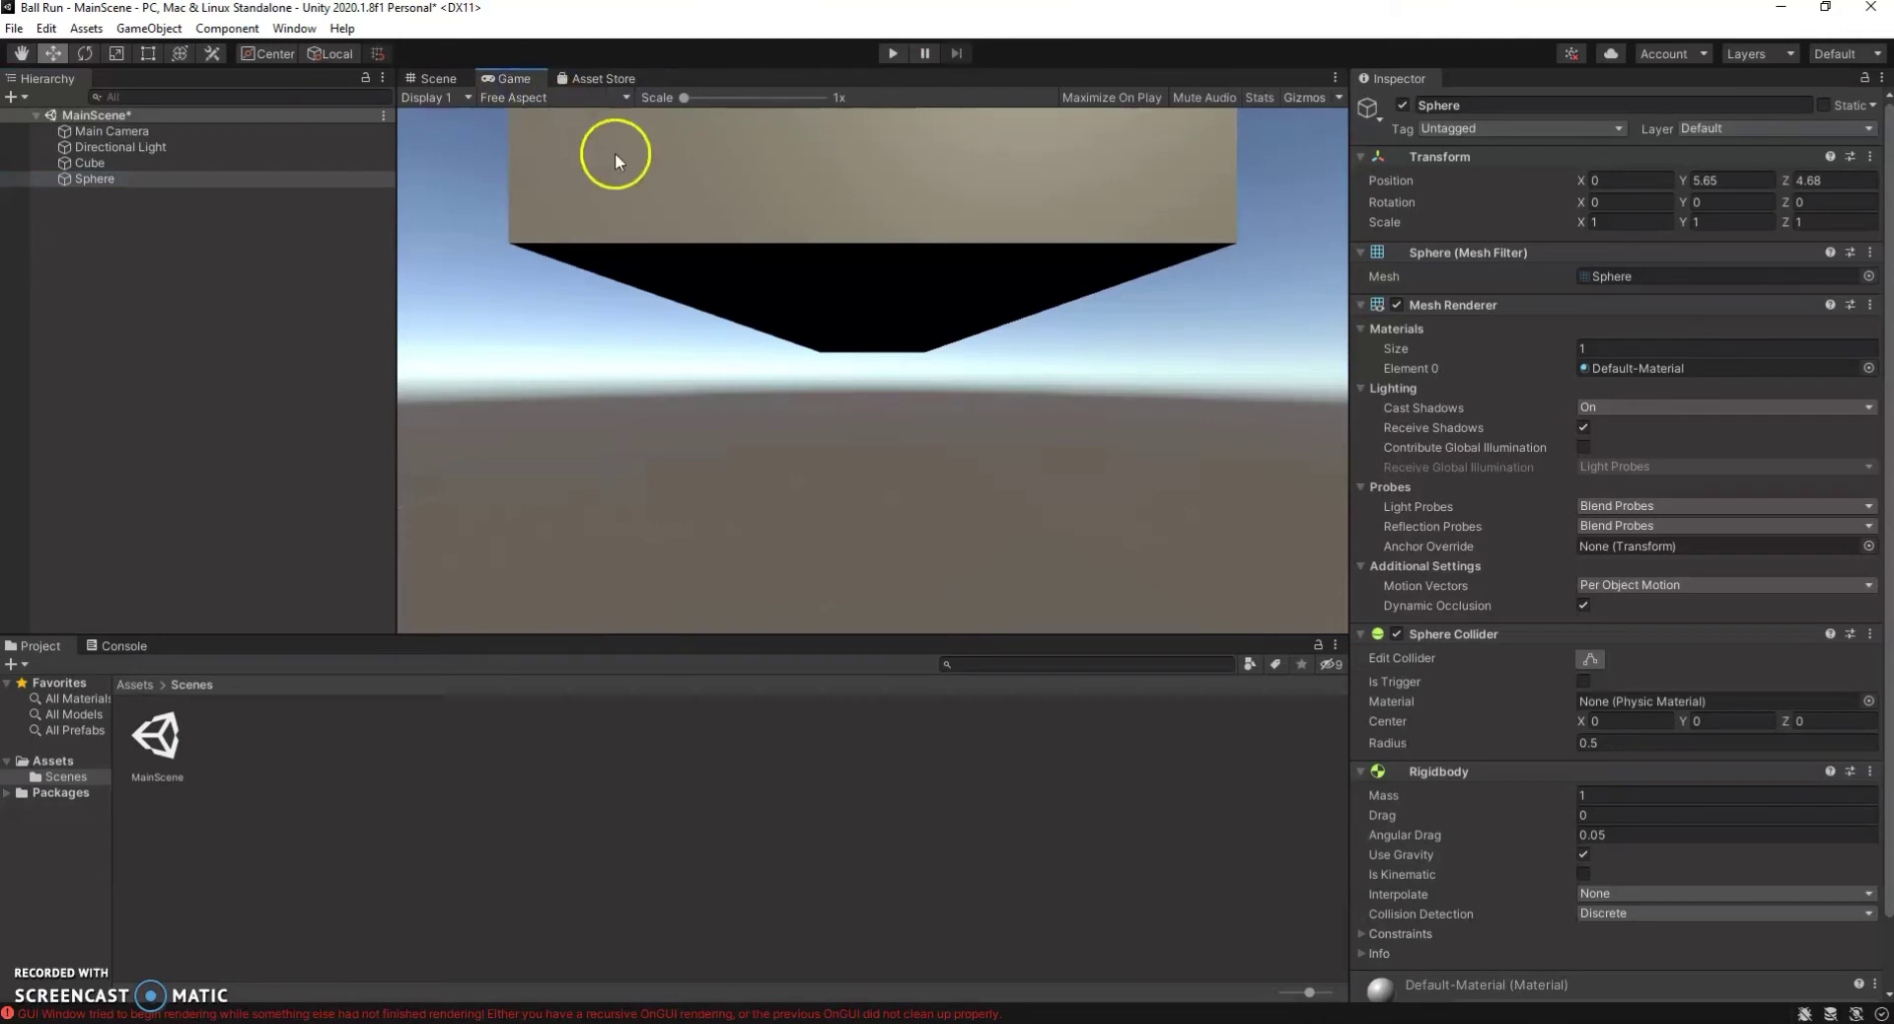
{"action": "left_click", "coordinate": [442, 81]}
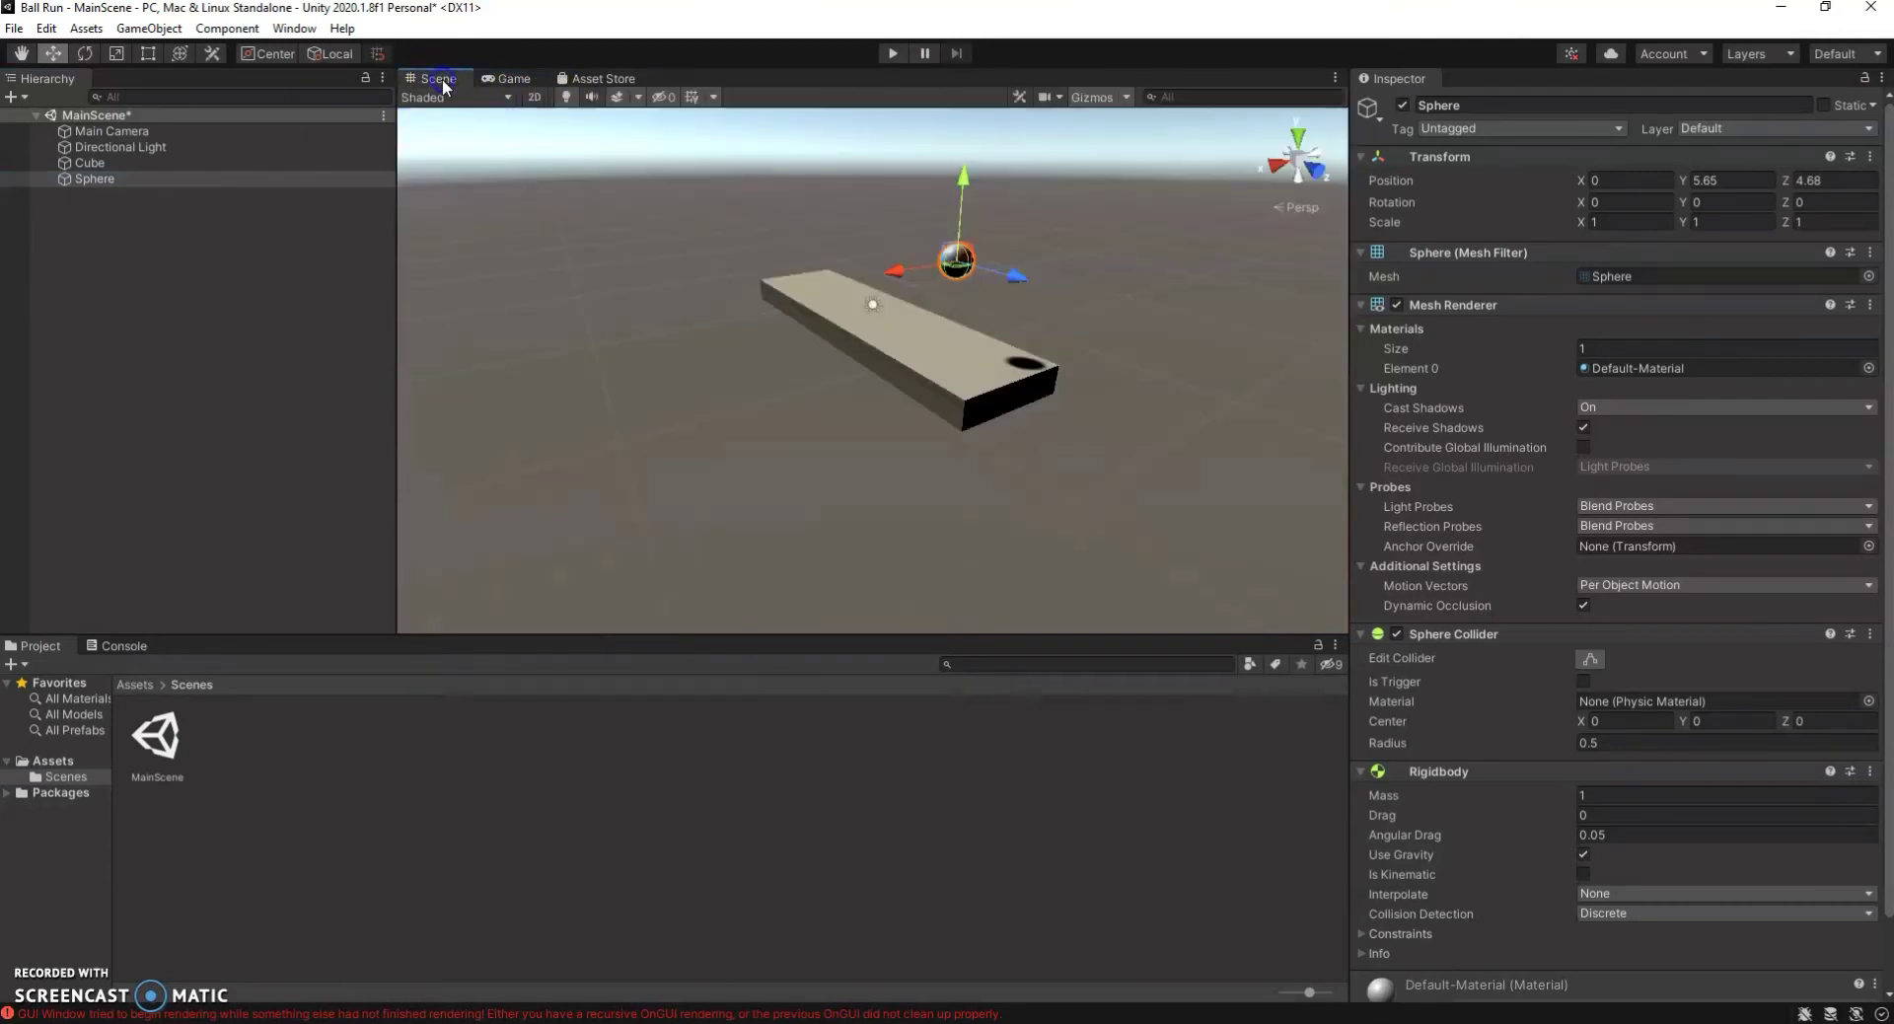
{"action": "left_click", "coordinate": [495, 81]}
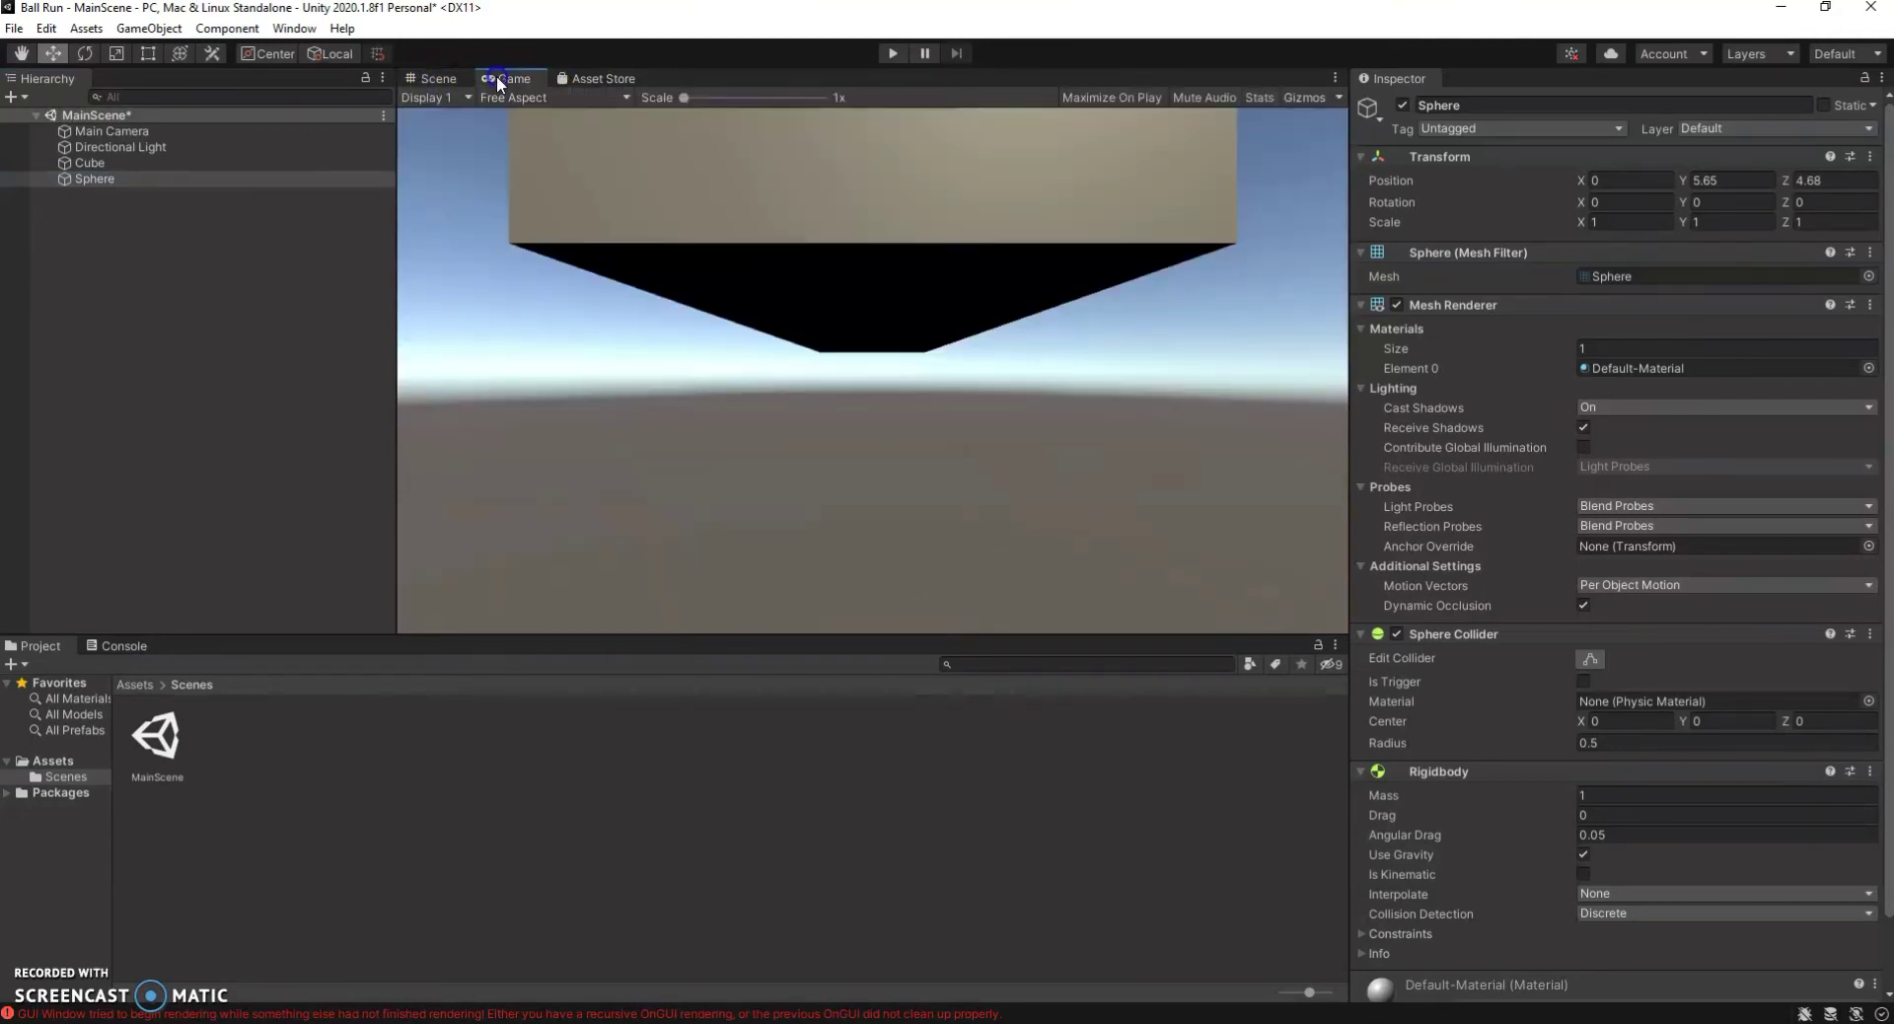
{"action": "left_click", "coordinate": [444, 79]}
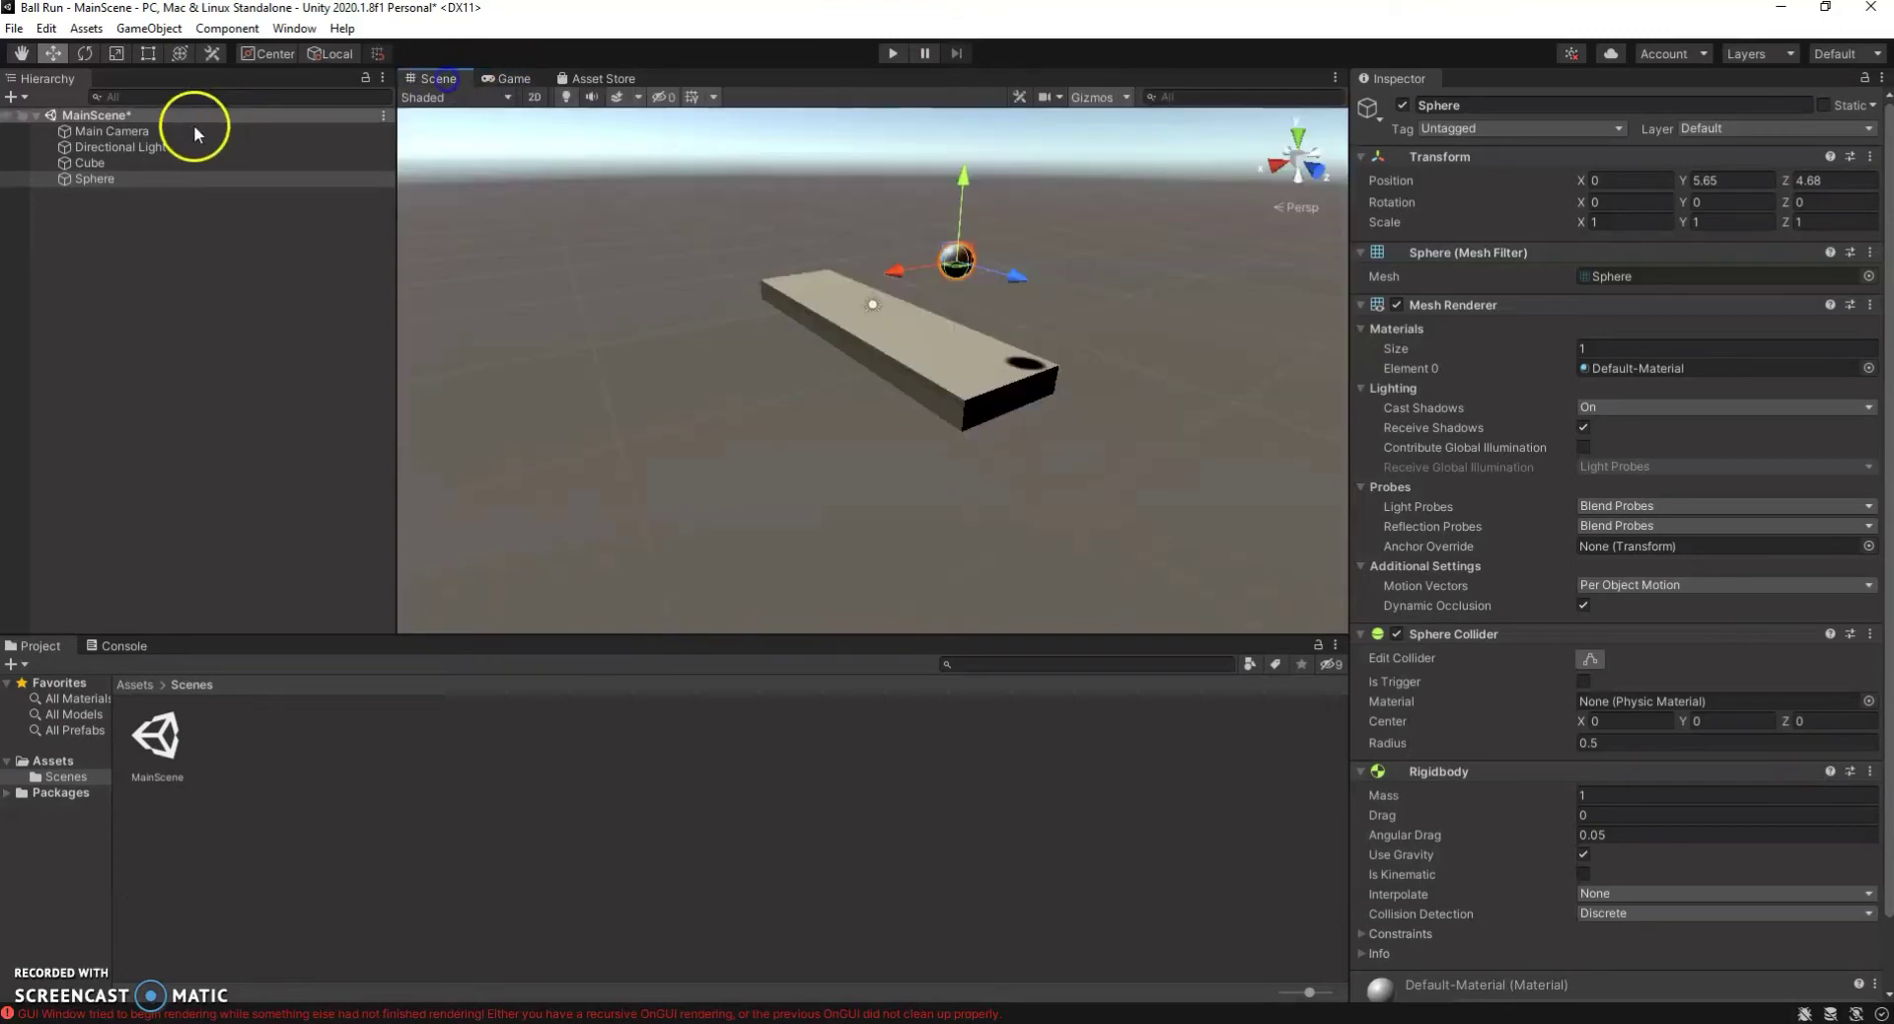
Raise the Main Camera to about Y 4.89, Z -9.58 and tilt it down to an X rotation of about 21.
{"action": "left_click", "coordinate": [141, 136]}
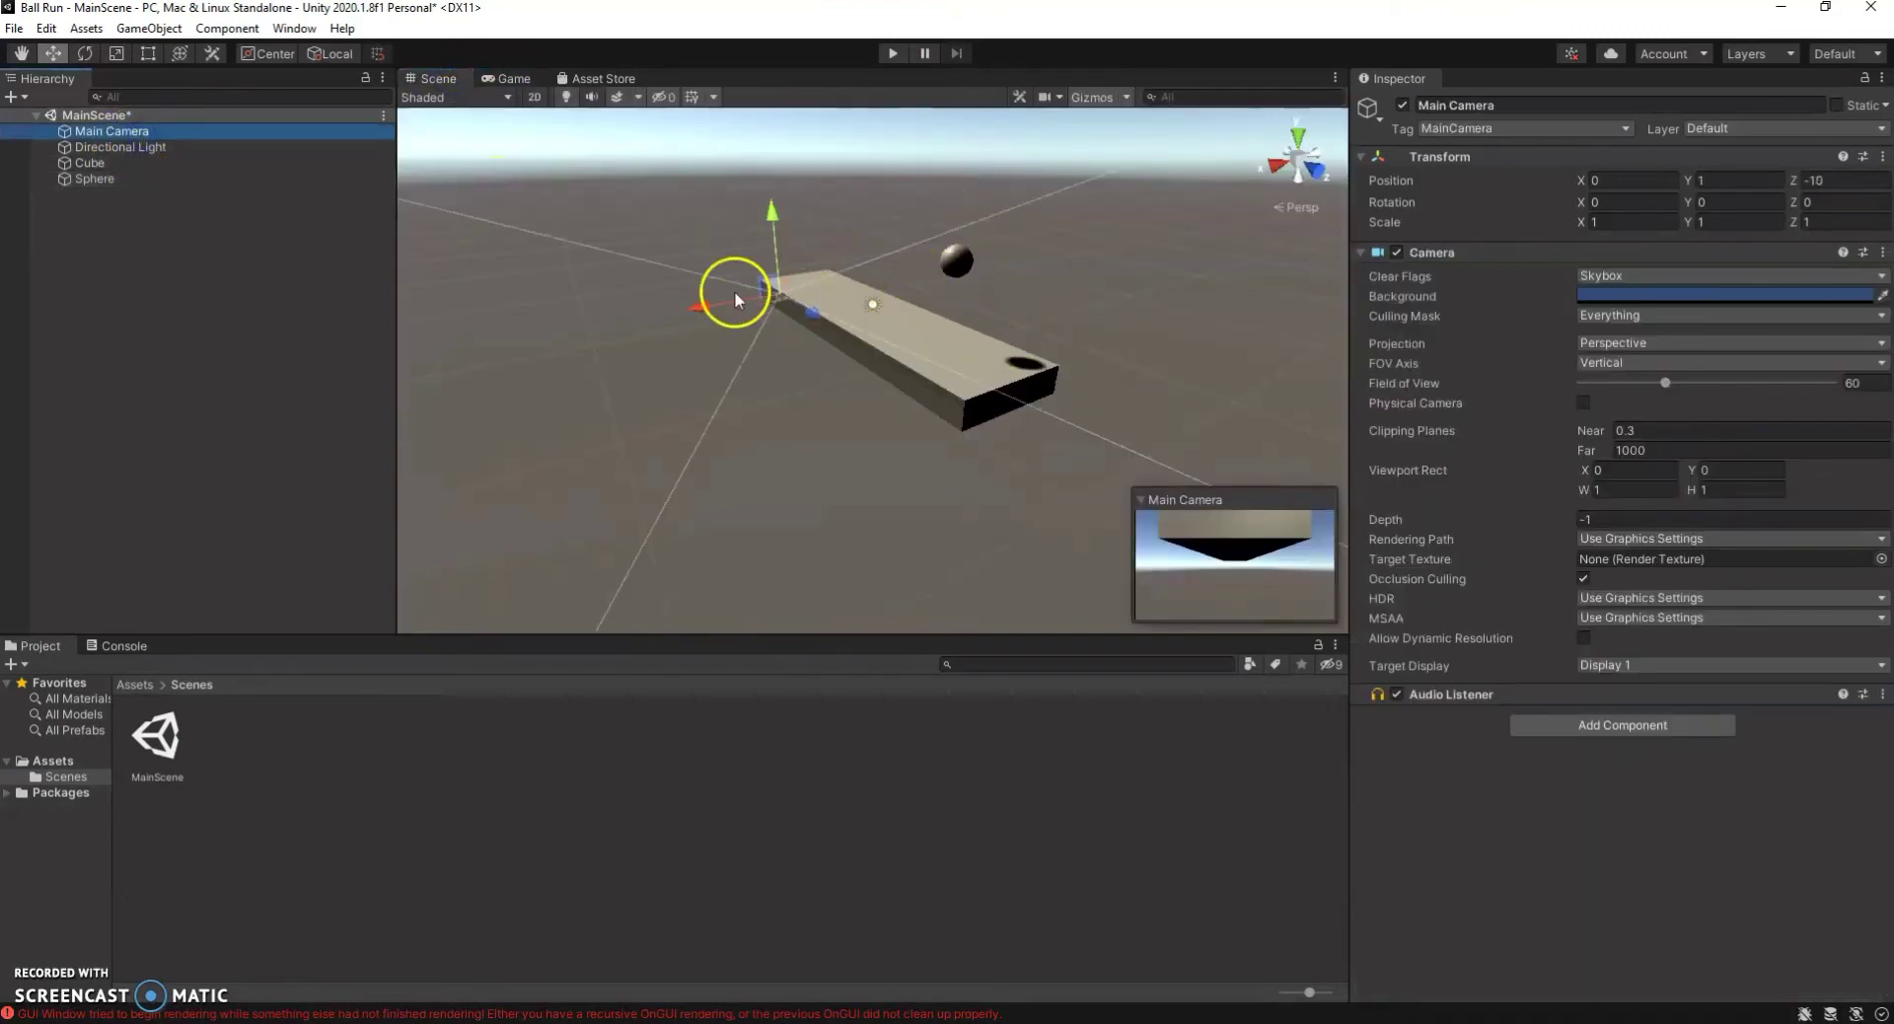
{"action": "key", "text": "f"}
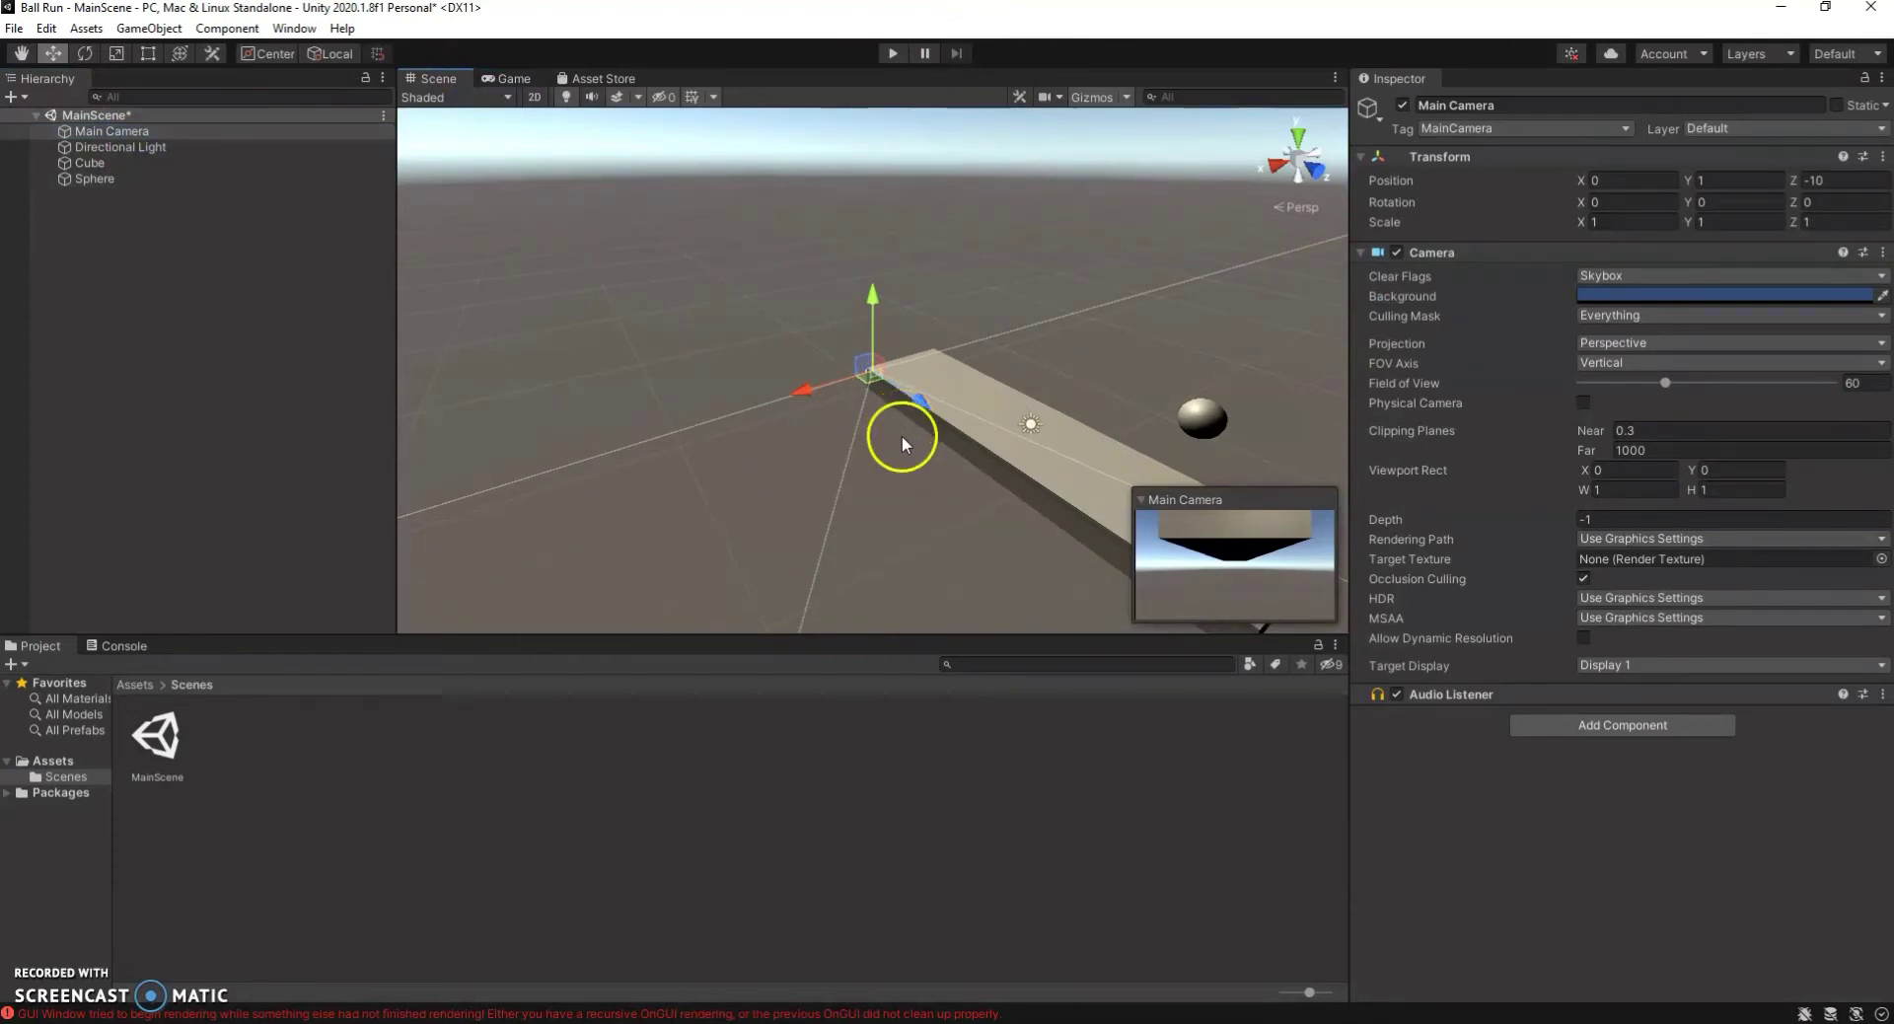
{"action": "left_click_drag", "start_coordinate": [901, 435], "coordinate": [1153, 427], "text": "alt"}
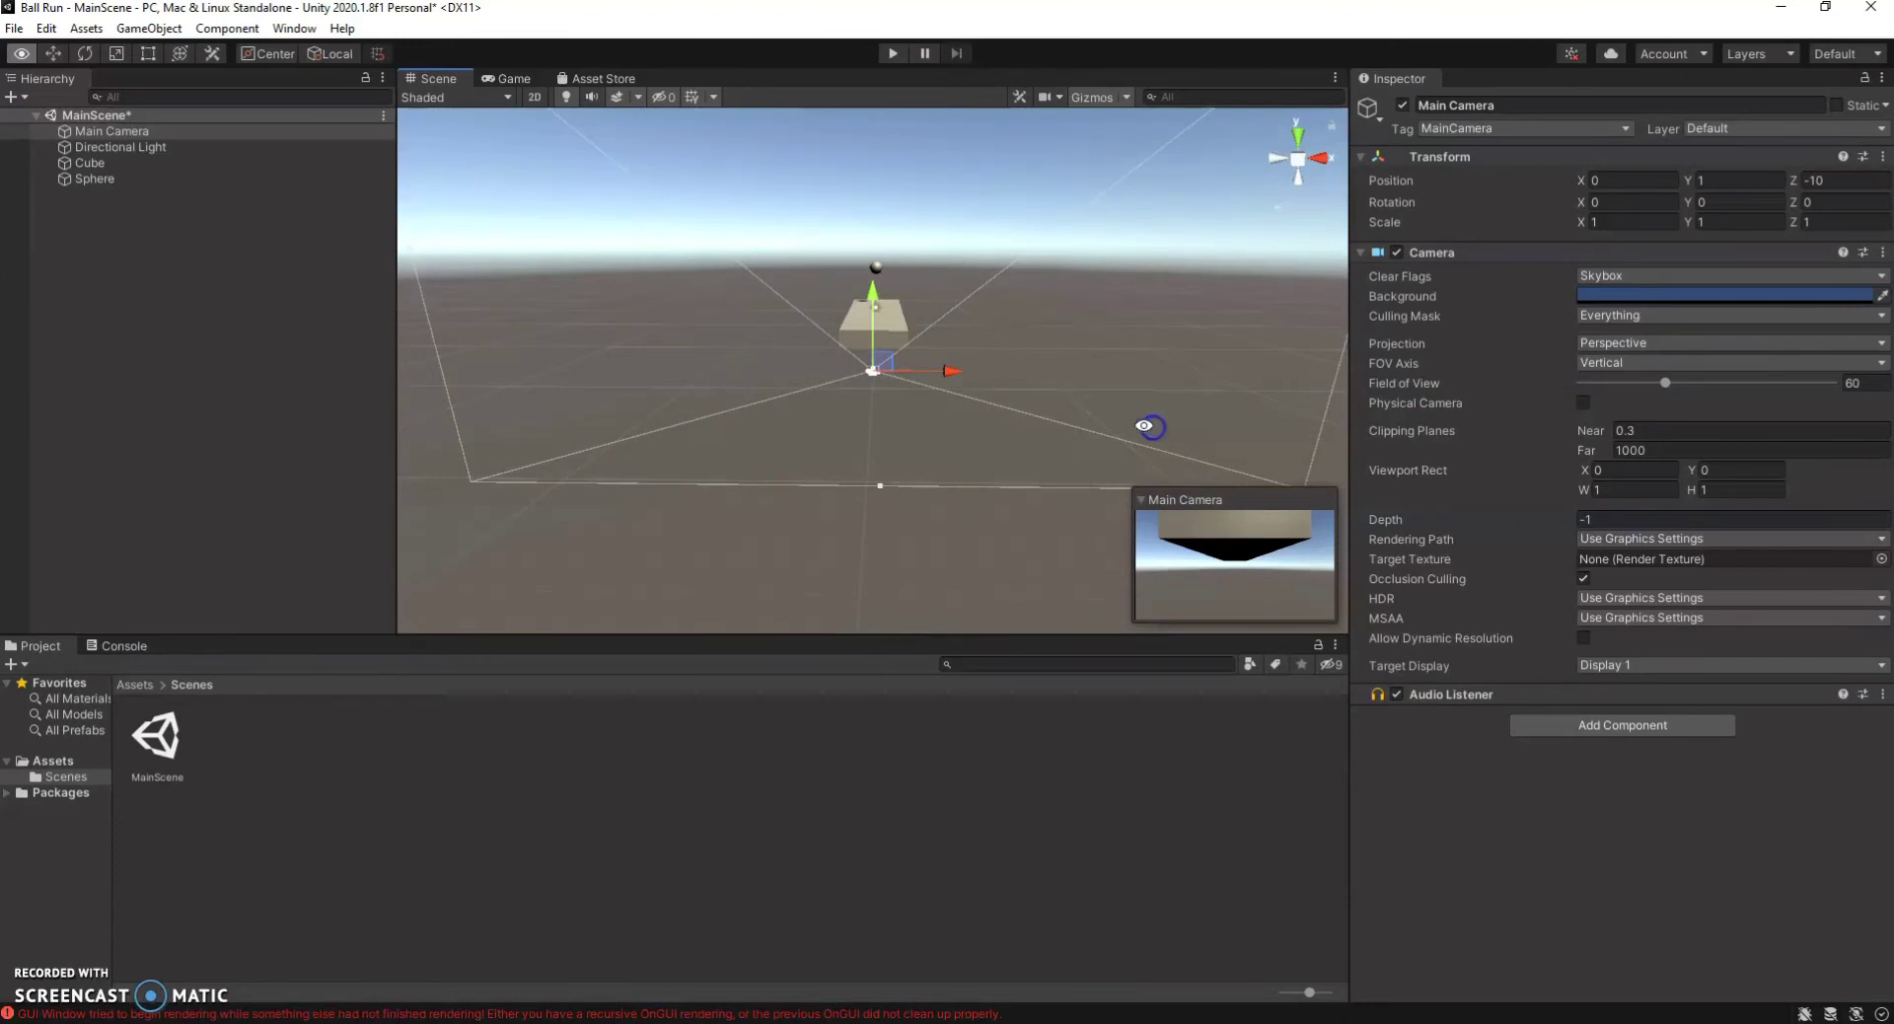
{"action": "left_click_drag", "start_coordinate": [874, 296], "coordinate": [879, 255]}
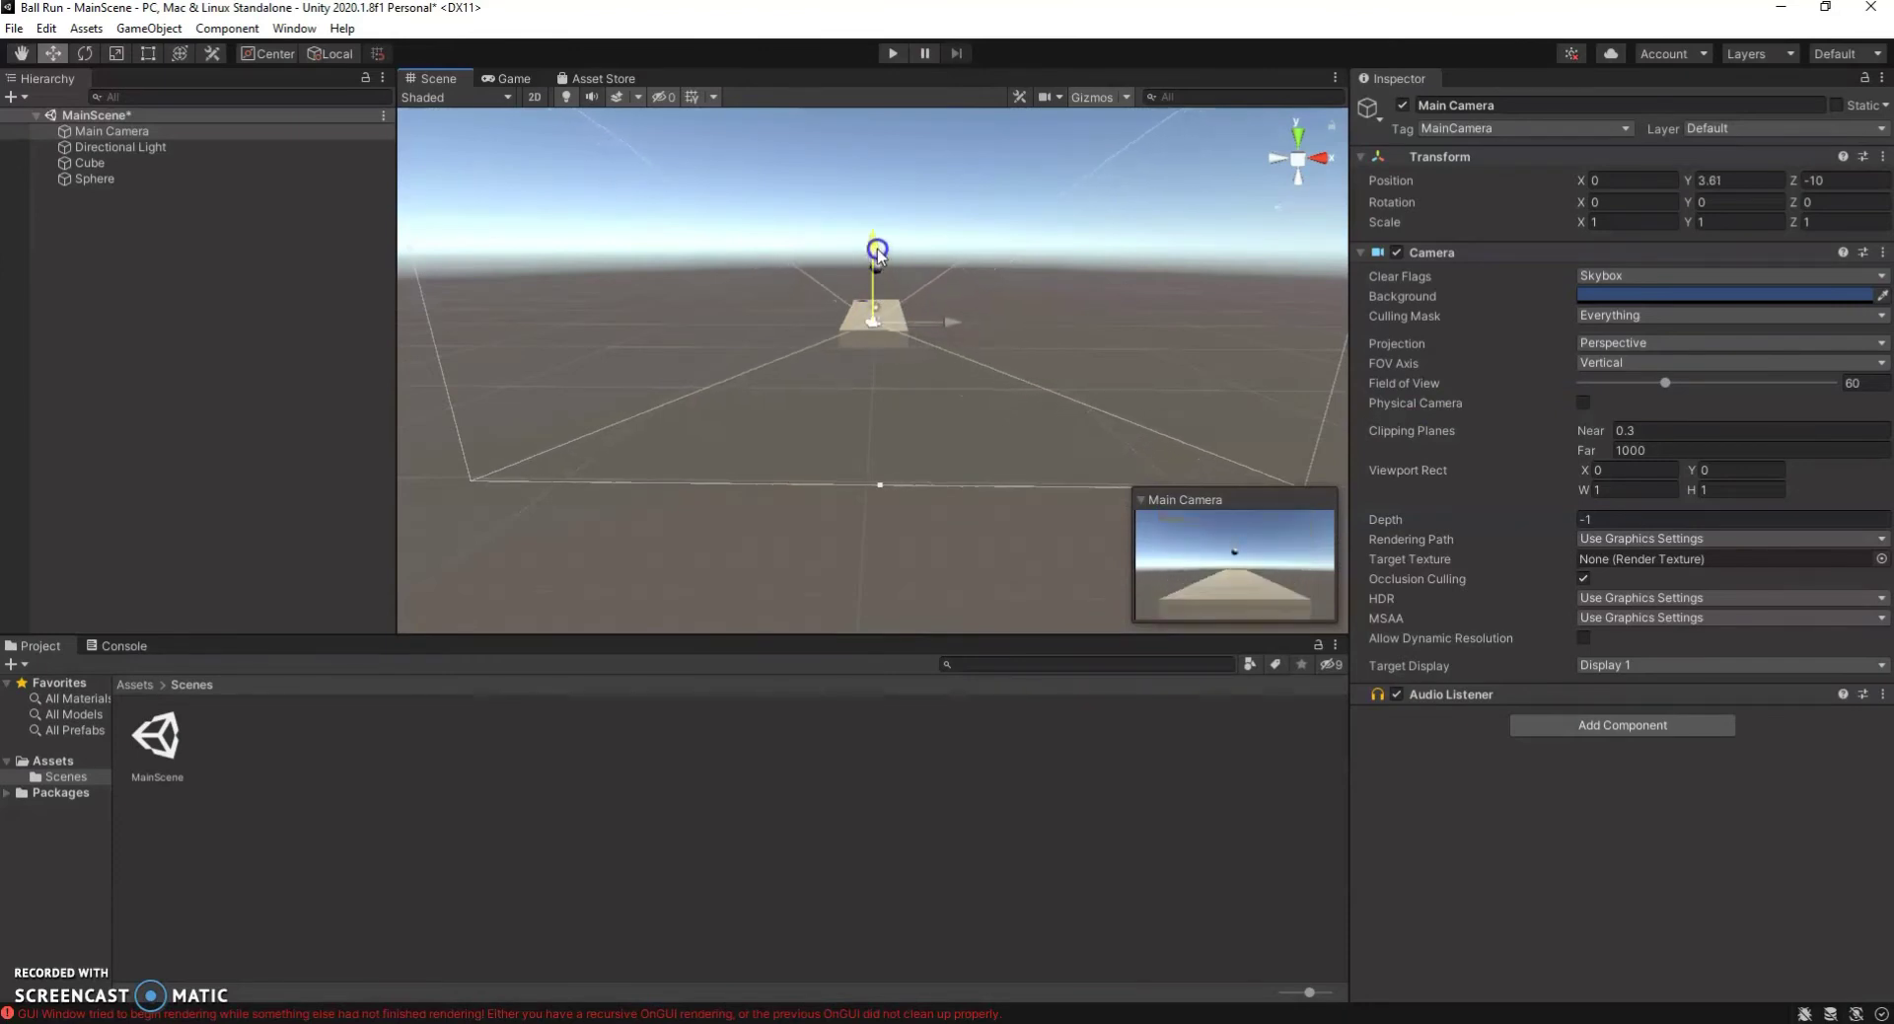
{"action": "key", "text": "e"}
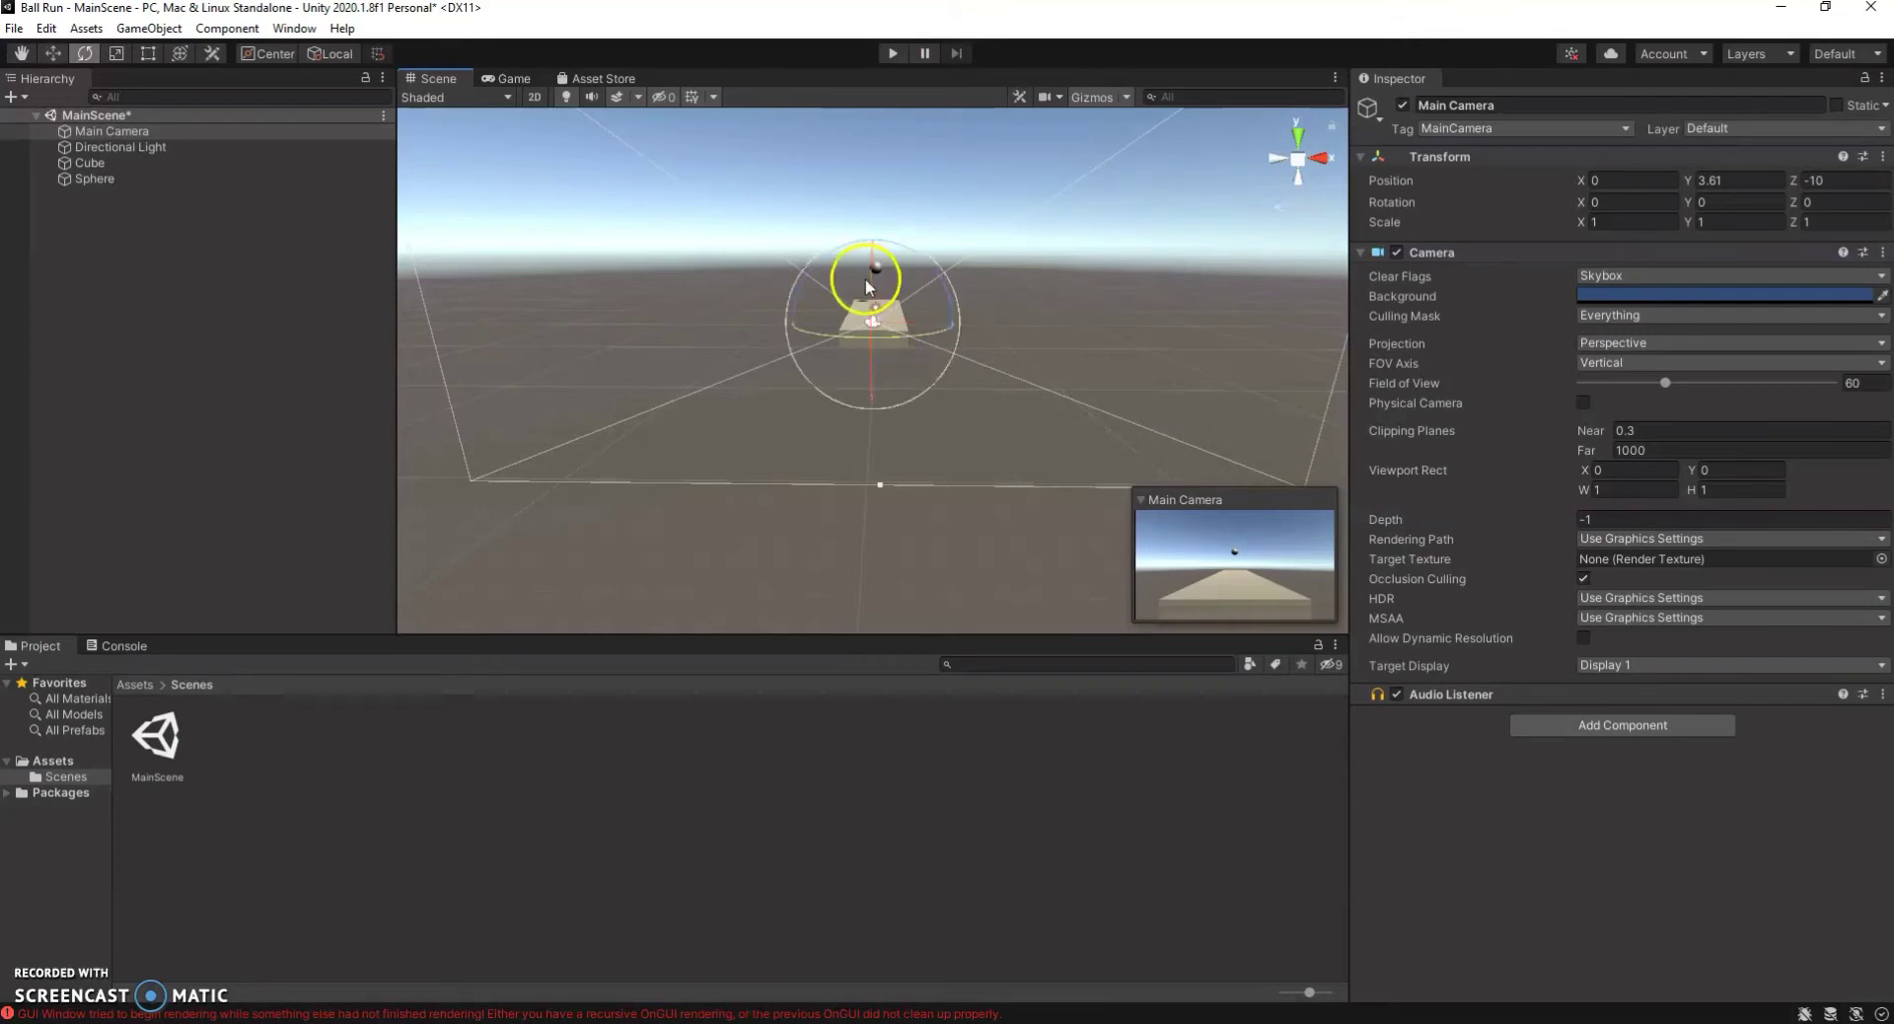
{"action": "left_click_drag", "start_coordinate": [868, 289], "coordinate": [871, 223]}
{"action": "key", "text": "w"}
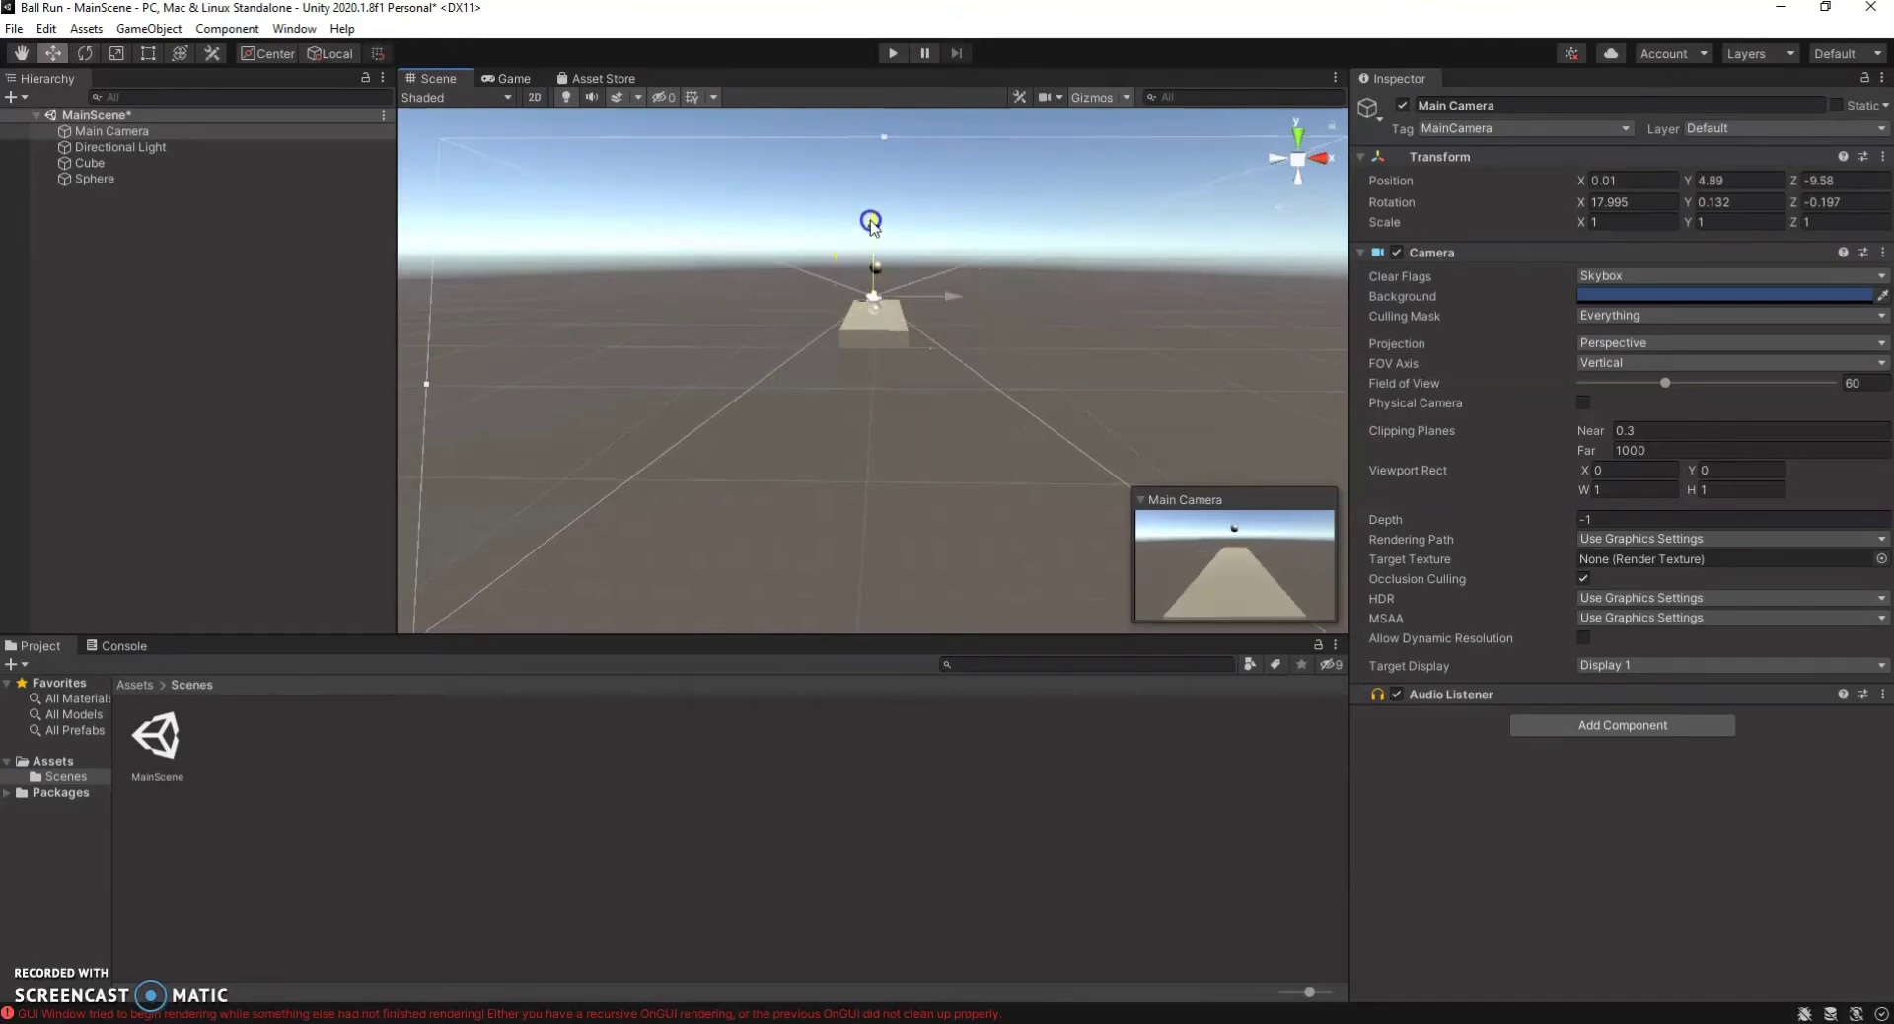
{"action": "key", "text": "e"}
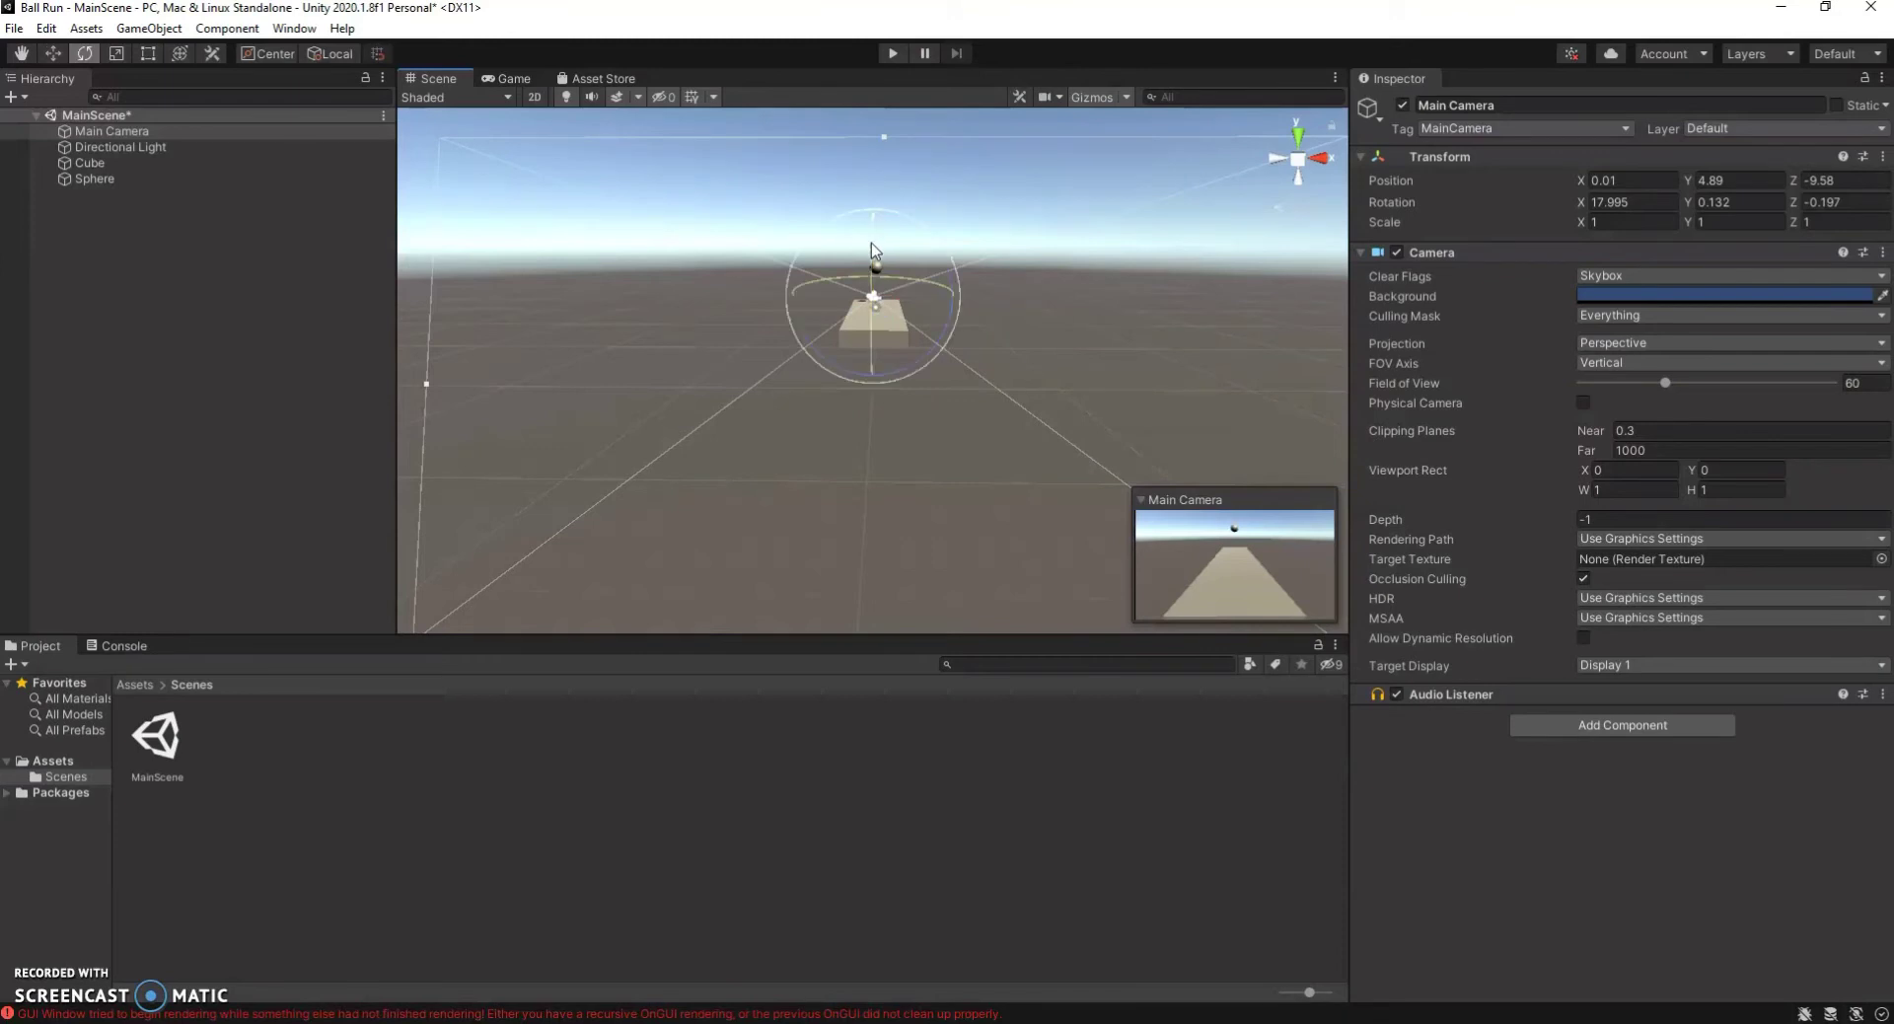
{"action": "left_click_drag", "start_coordinate": [871, 243], "coordinate": [873, 241]}
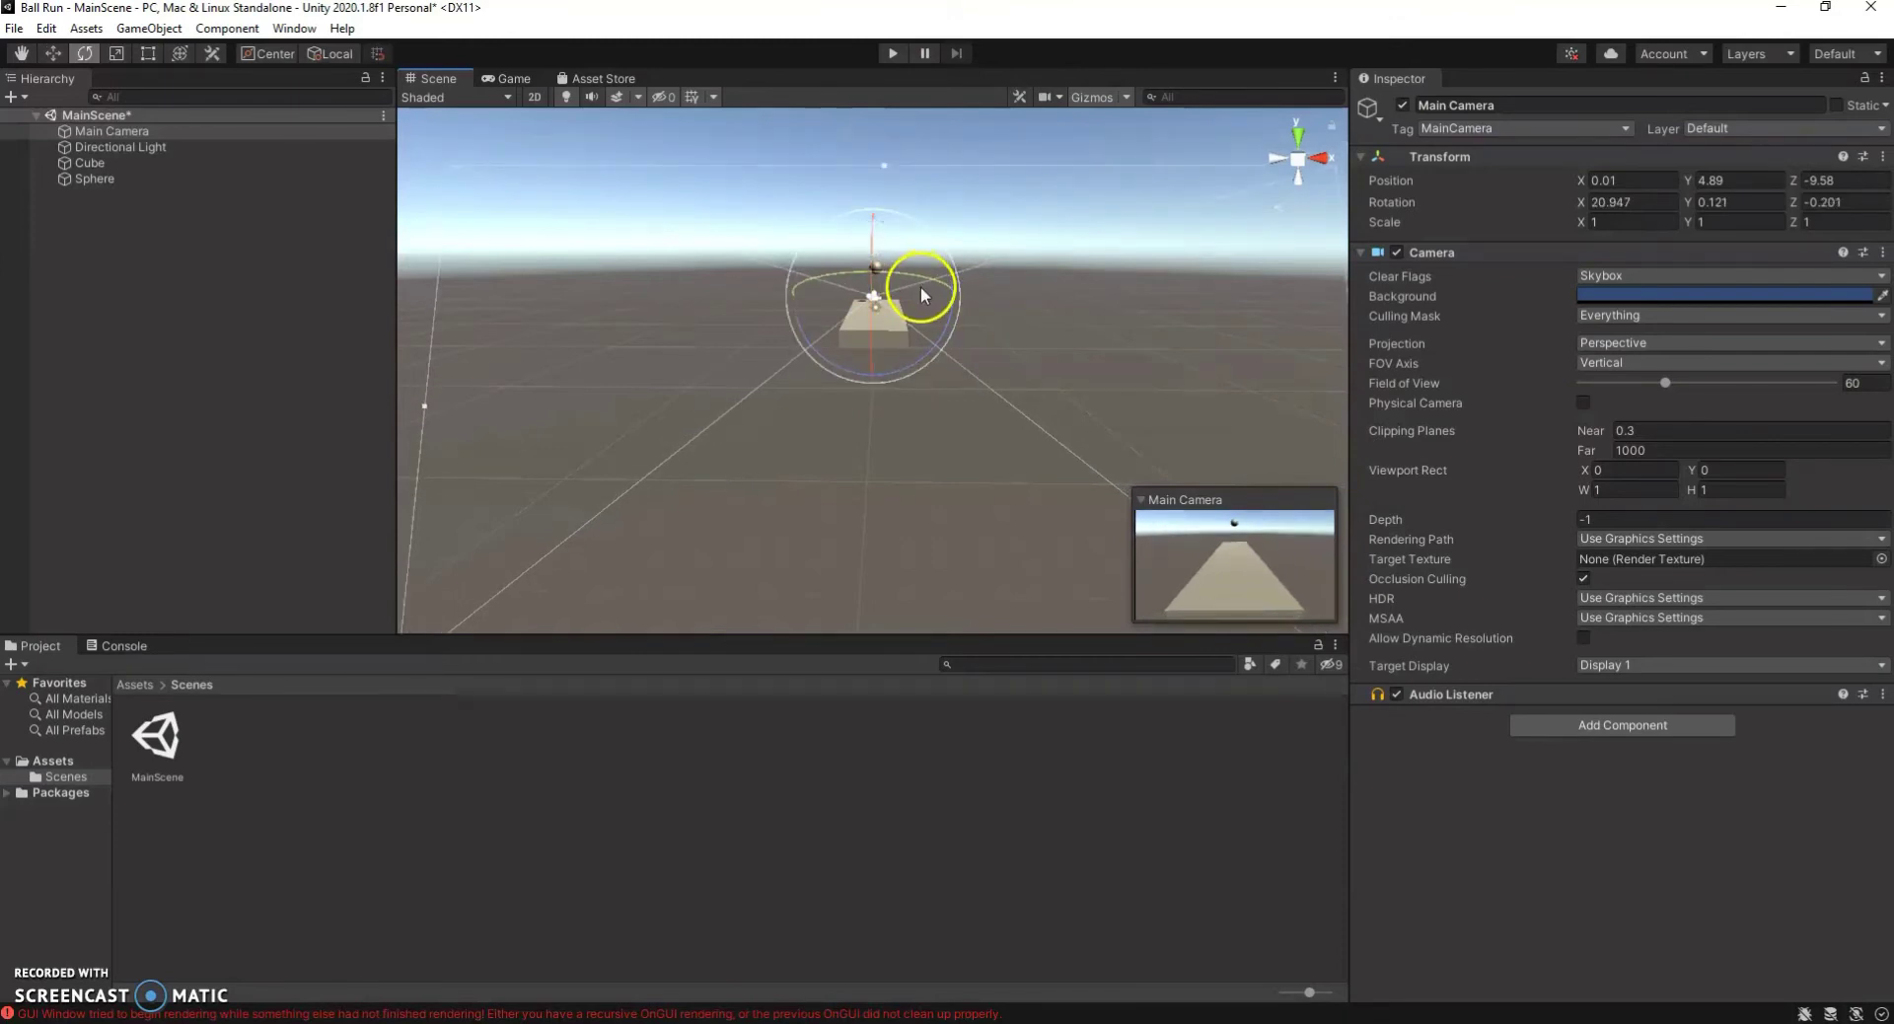
Move the sphere above the camera-side end of the platform, at about Y 6.91, Z -7.28.
{"action": "left_click", "coordinate": [107, 178]}
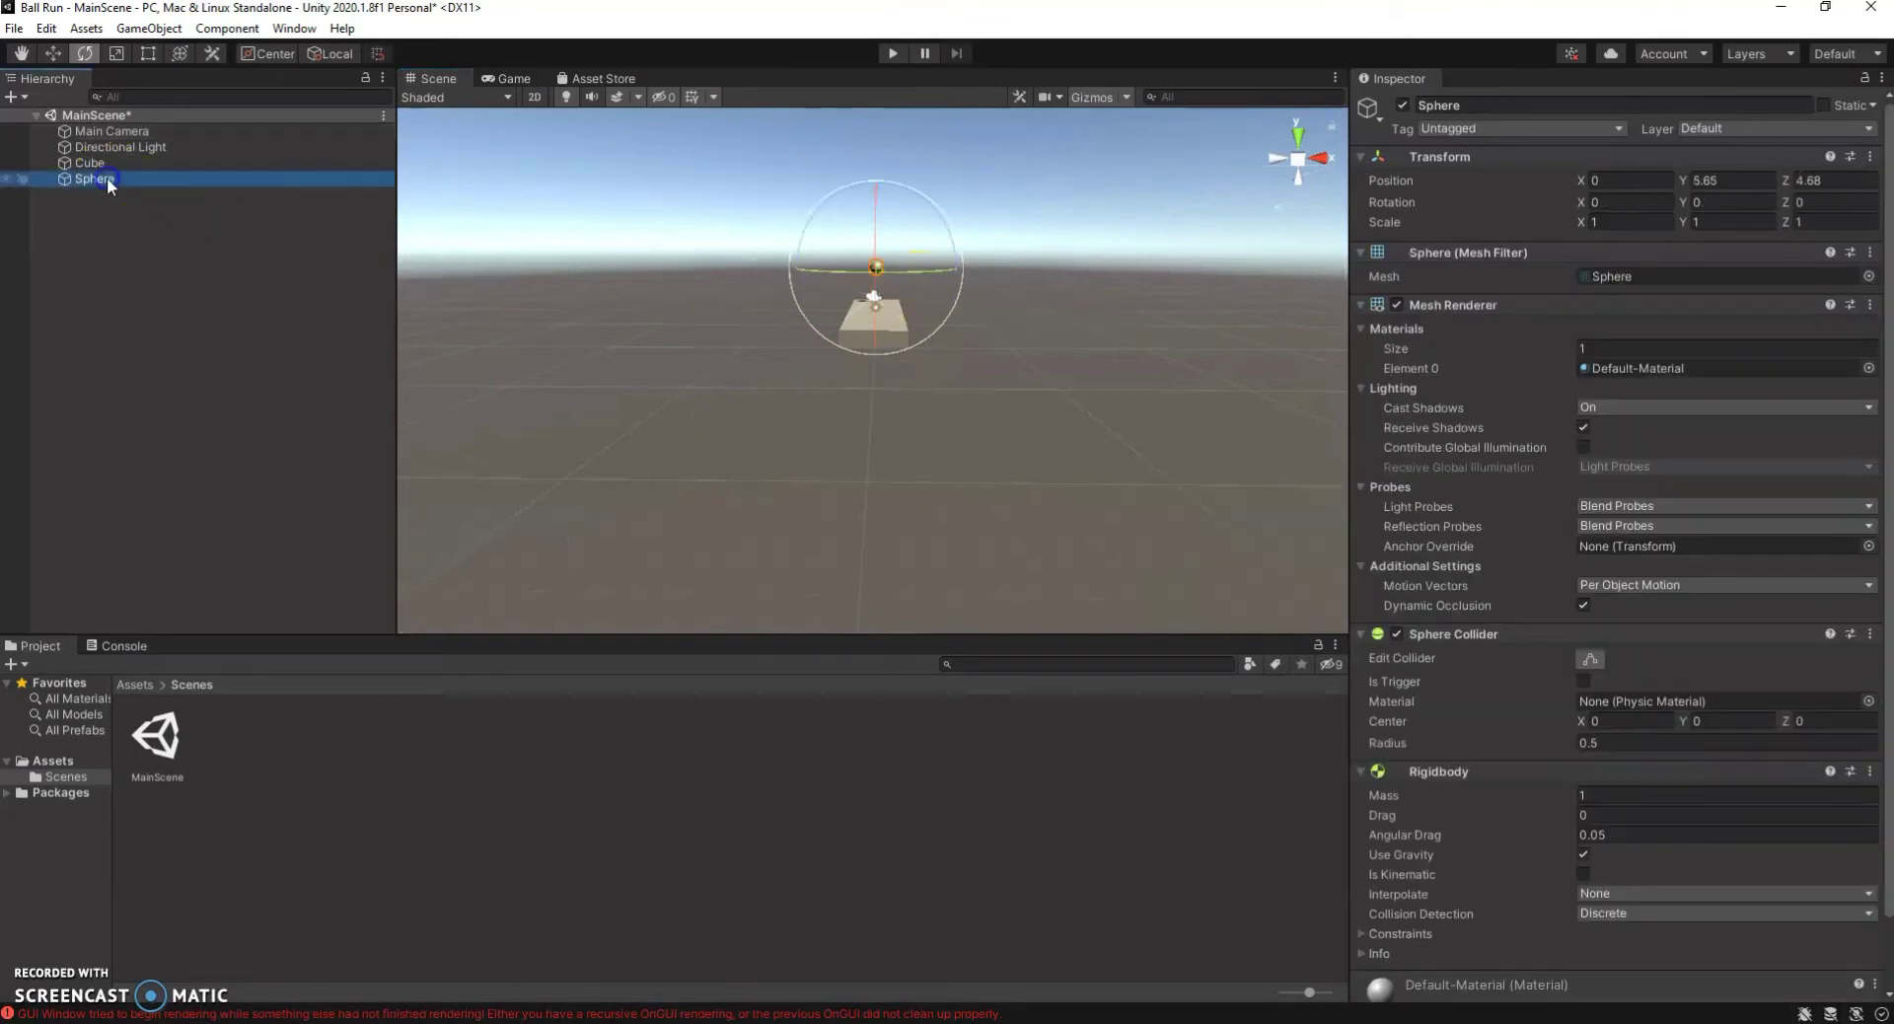
{"action": "right_click_drag", "start_coordinate": [1013, 306], "coordinate": [930, 422]}
{"action": "key", "text": "w"}
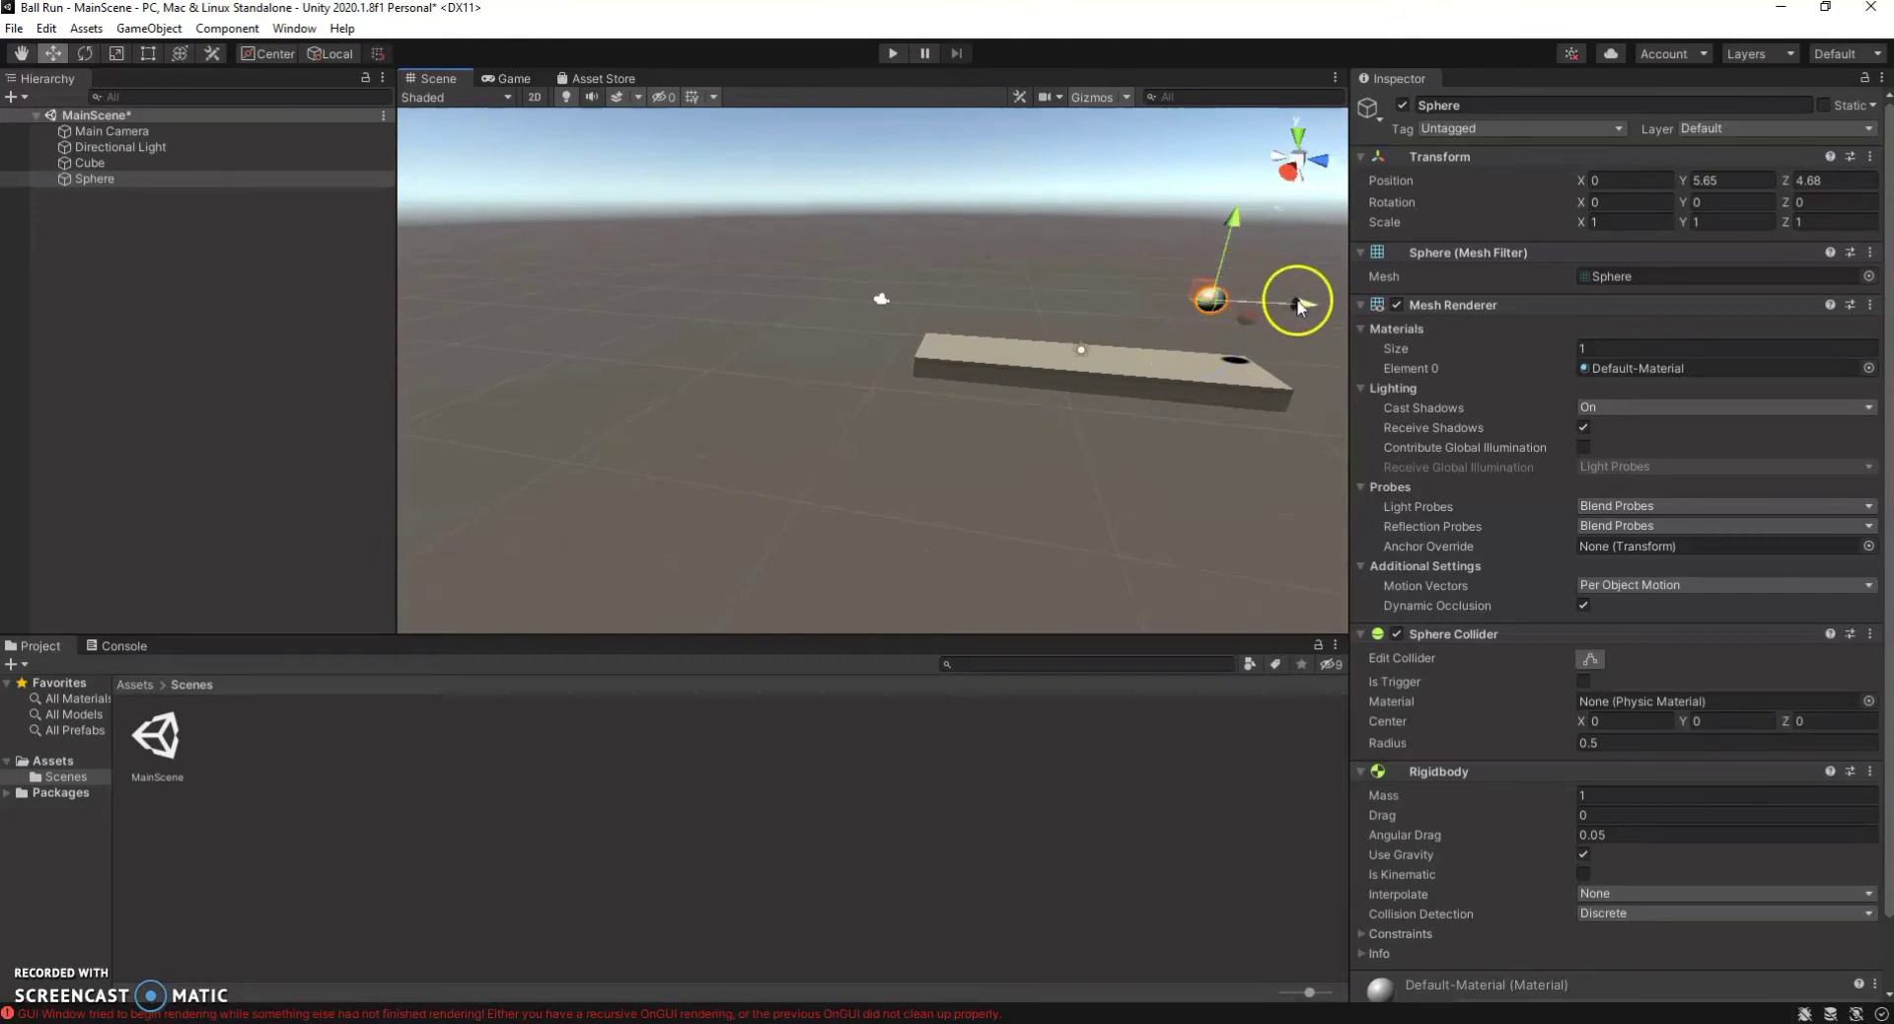
{"action": "left_click_drag", "start_coordinate": [1290, 314], "coordinate": [977, 326]}
{"action": "left_click_drag", "start_coordinate": [931, 230], "coordinate": [1274, 572]}
{"action": "left_click_drag", "start_coordinate": [888, 428], "coordinate": [1163, 496], "text": "alt"}
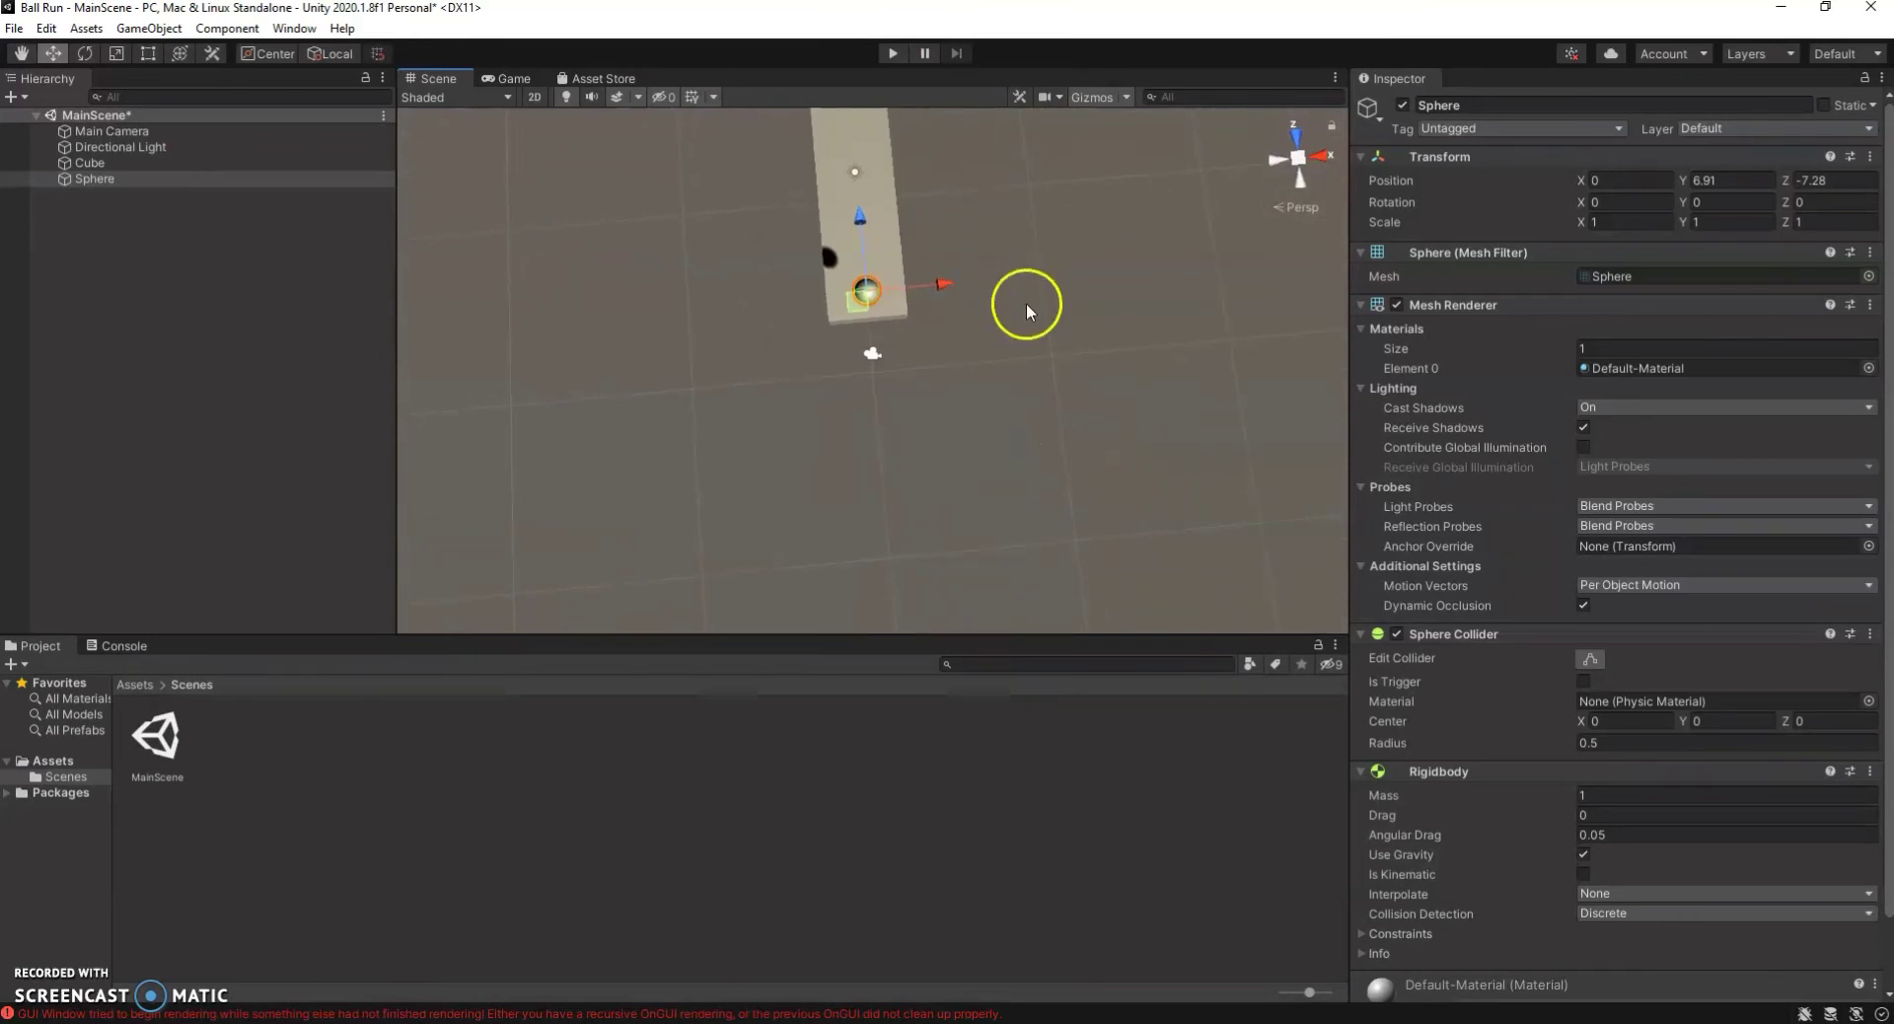
{"action": "left_click_drag", "start_coordinate": [611, 328], "coordinate": [434, 110], "text": "alt"}
Check the framing in the Game view and move the Main Camera back to about Y 5.84, Z -12.08.
{"action": "left_click", "coordinate": [514, 79]}
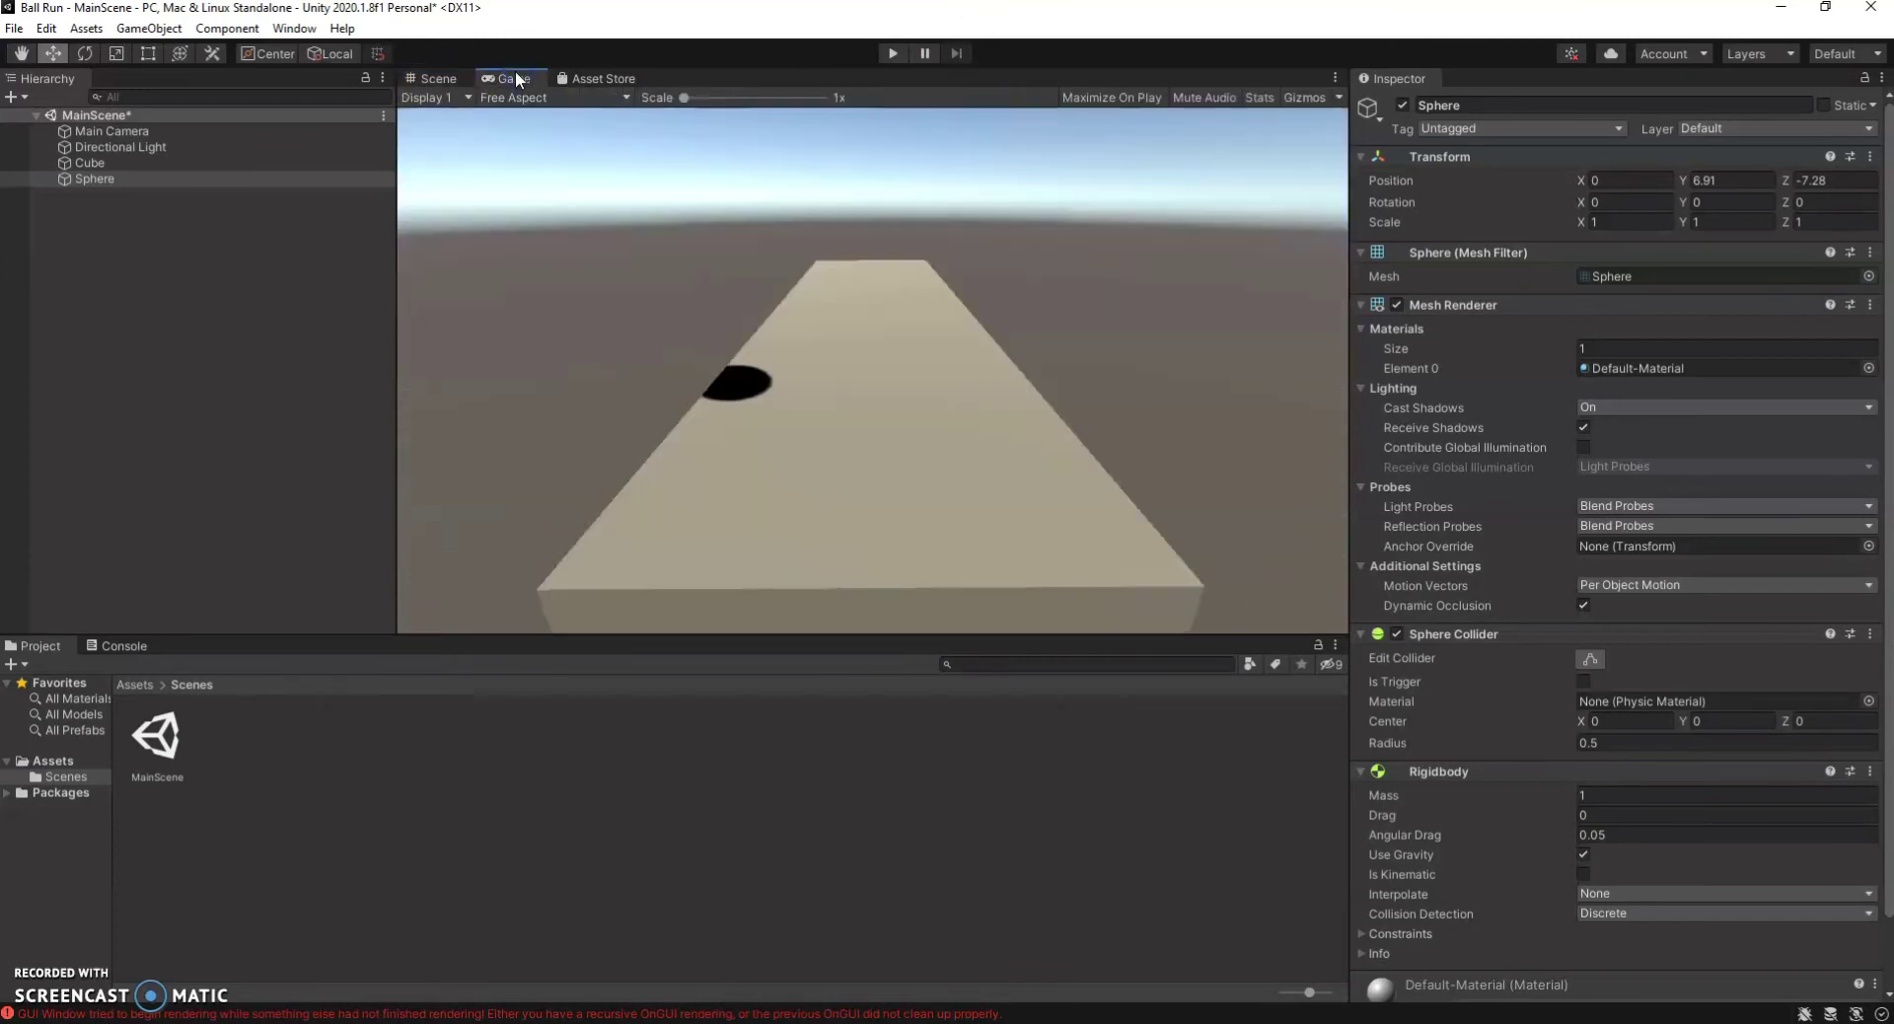
{"action": "left_click", "coordinate": [432, 83]}
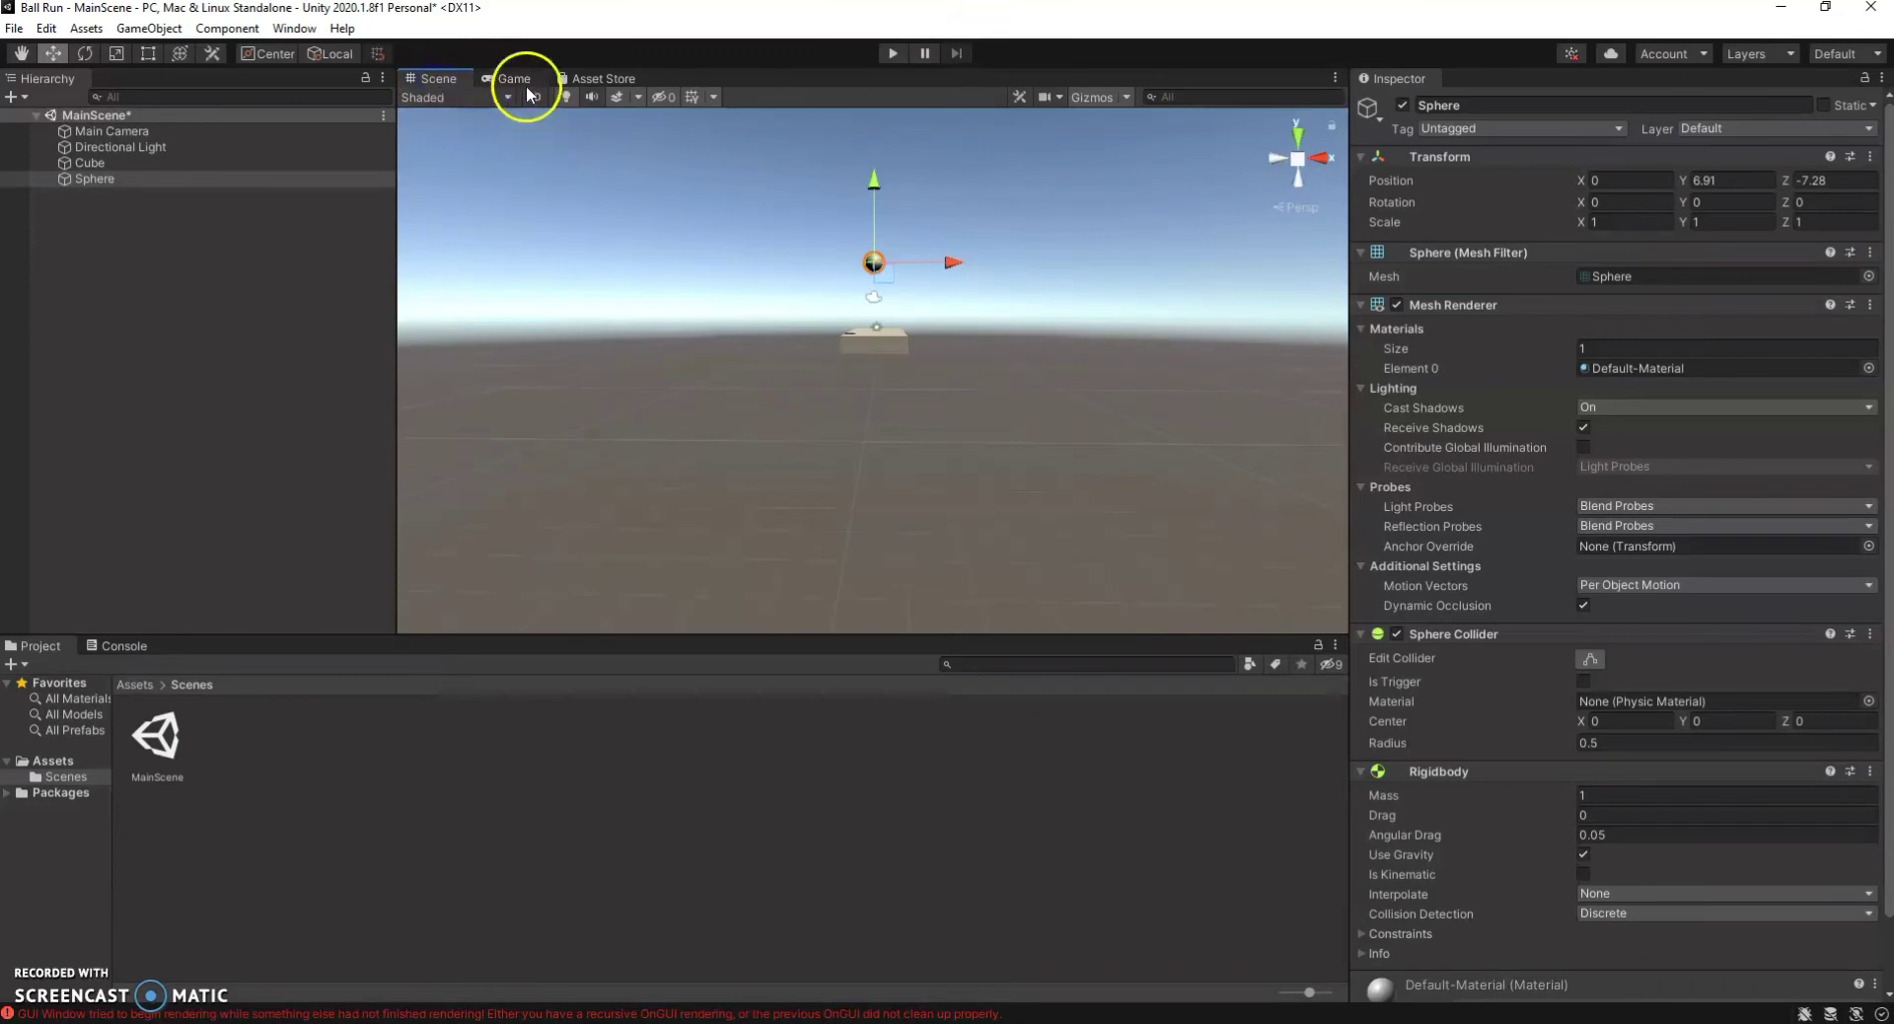
{"action": "left_click", "coordinate": [166, 131]}
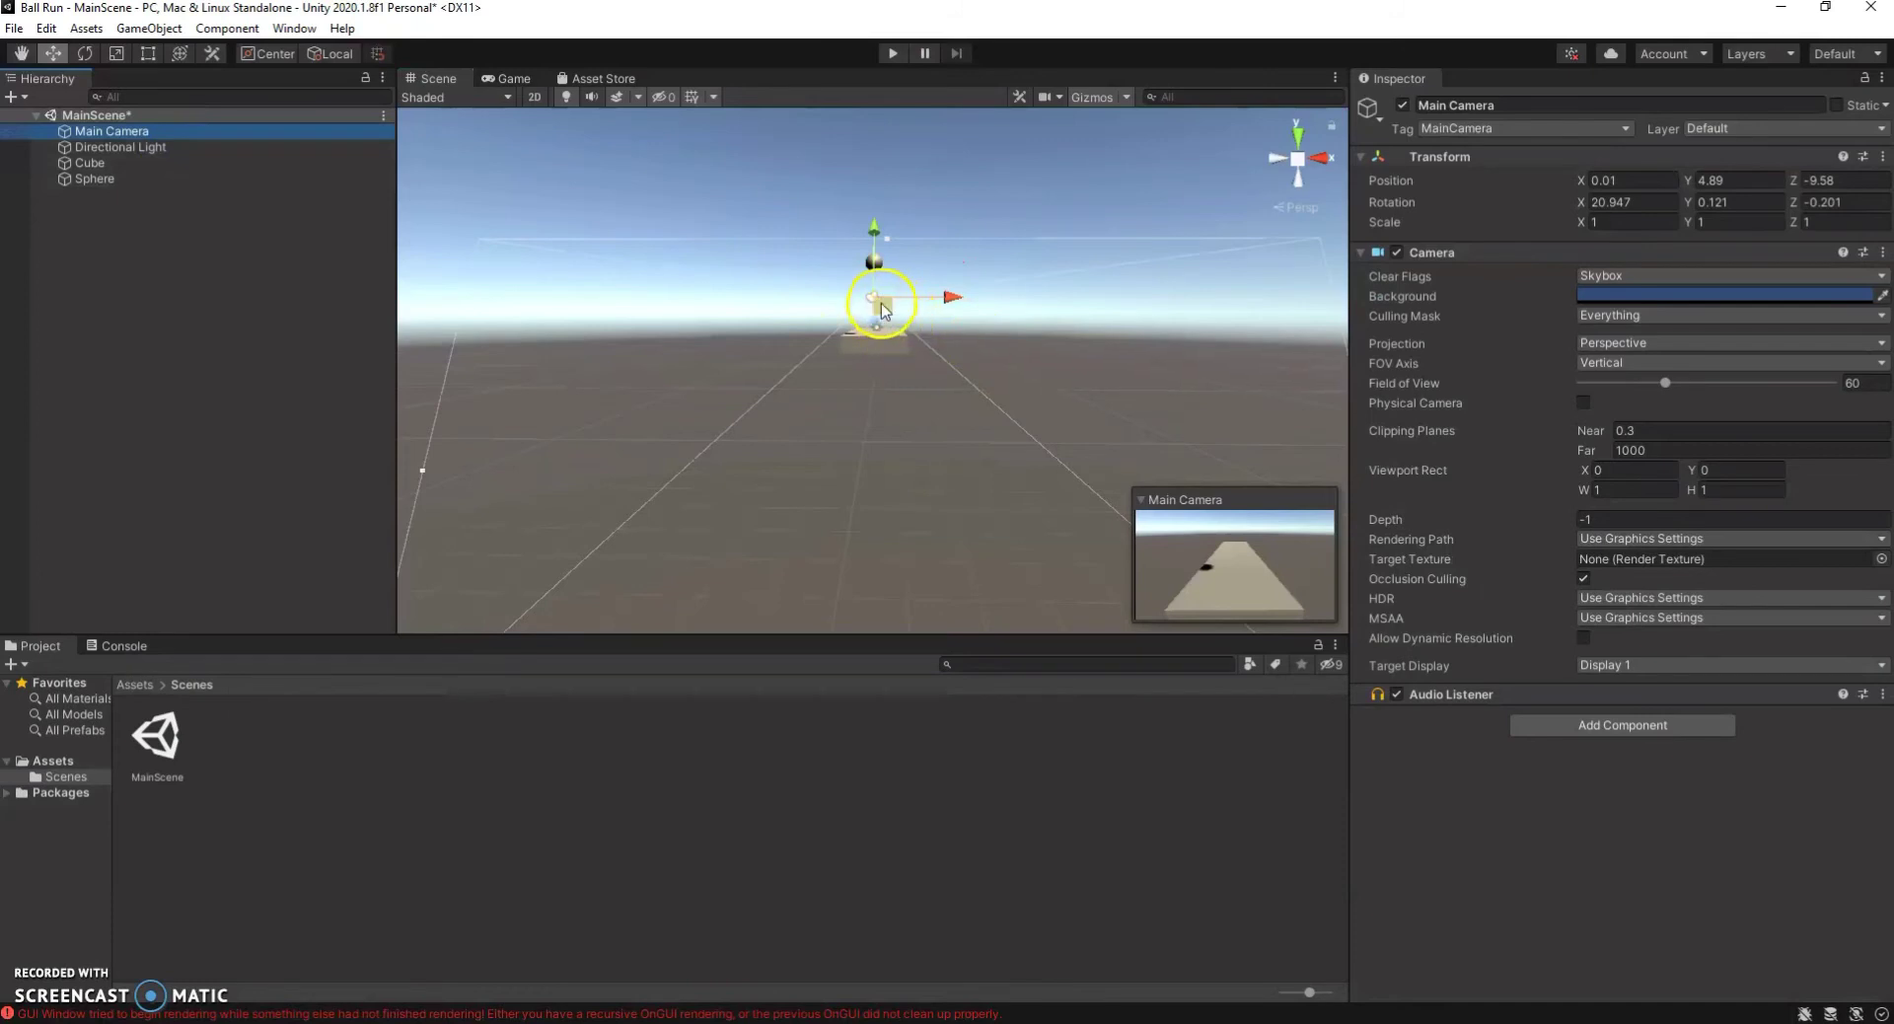
{"action": "left_click_drag", "start_coordinate": [900, 393], "coordinate": [499, 414], "text": "alt"}
{"action": "left_click_drag", "start_coordinate": [955, 330], "coordinate": [907, 315]}
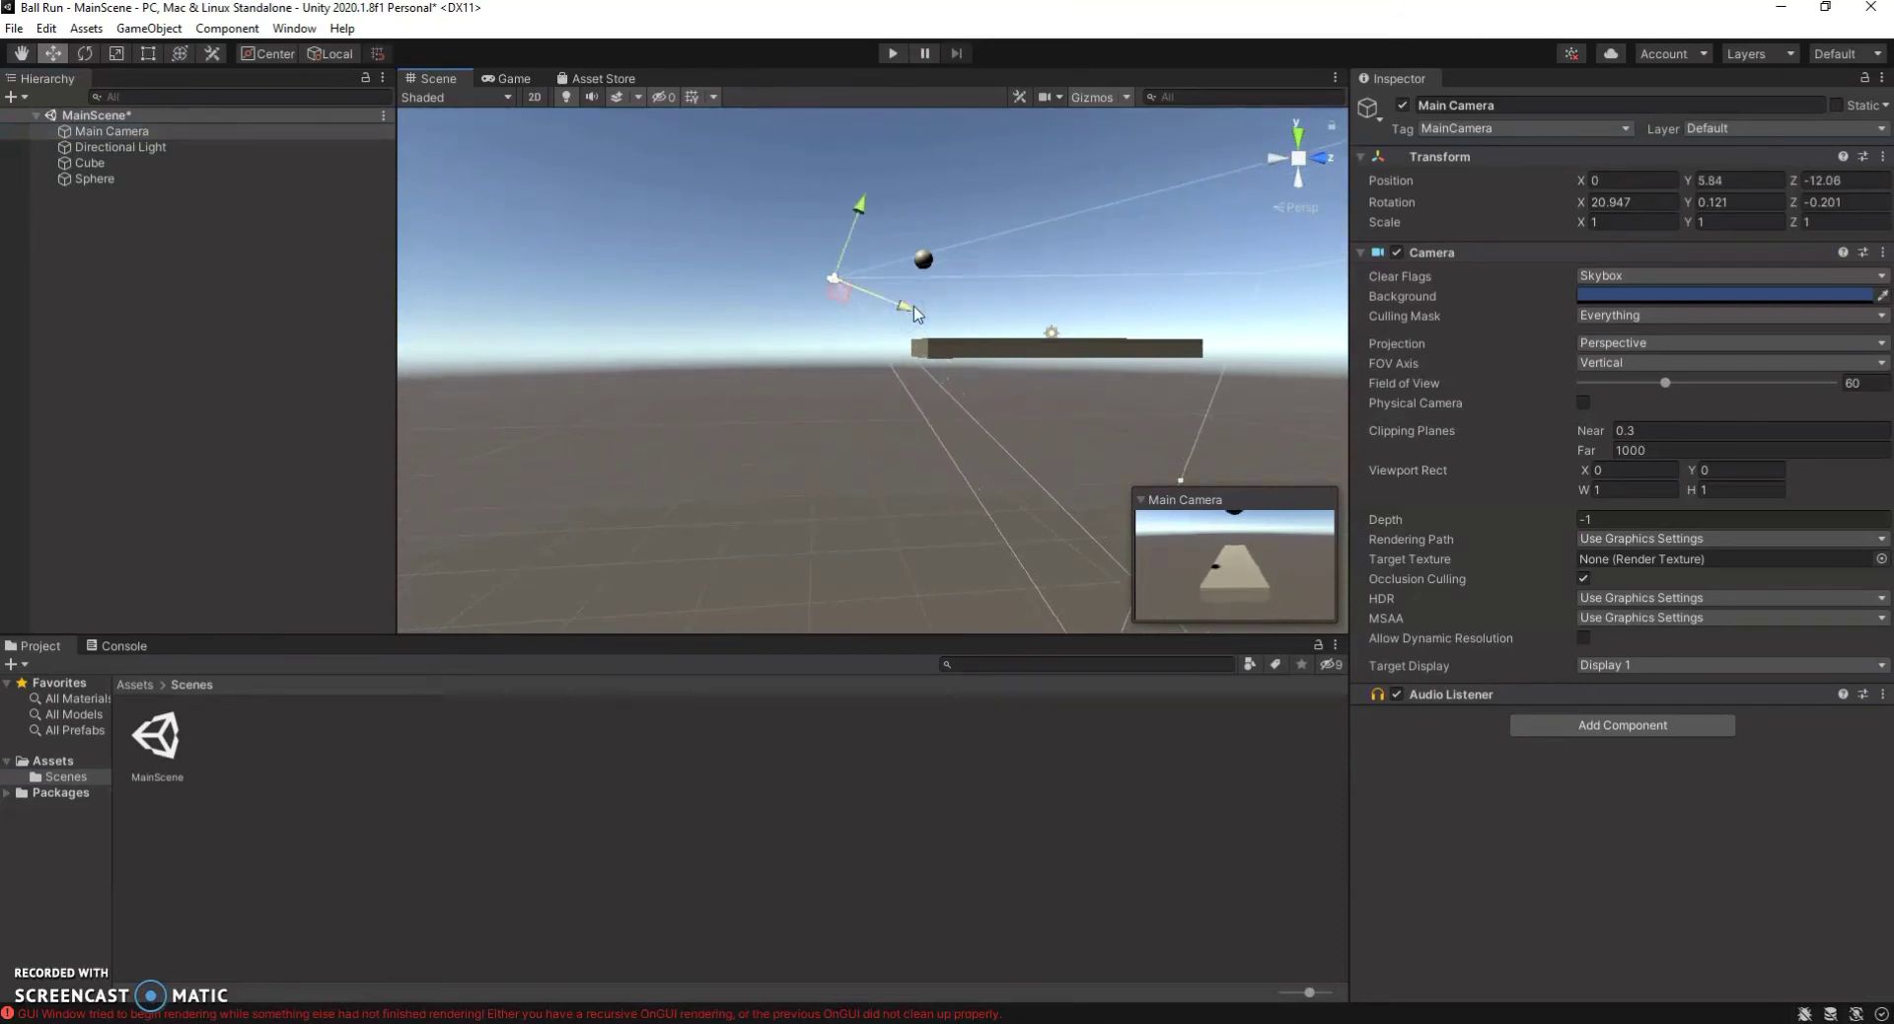
Lower the sphere to about Y 6.02 and check it in the Main Camera preview.
{"action": "left_click", "coordinate": [100, 183]}
{"action": "left_click_drag", "start_coordinate": [924, 212], "coordinate": [924, 227]}
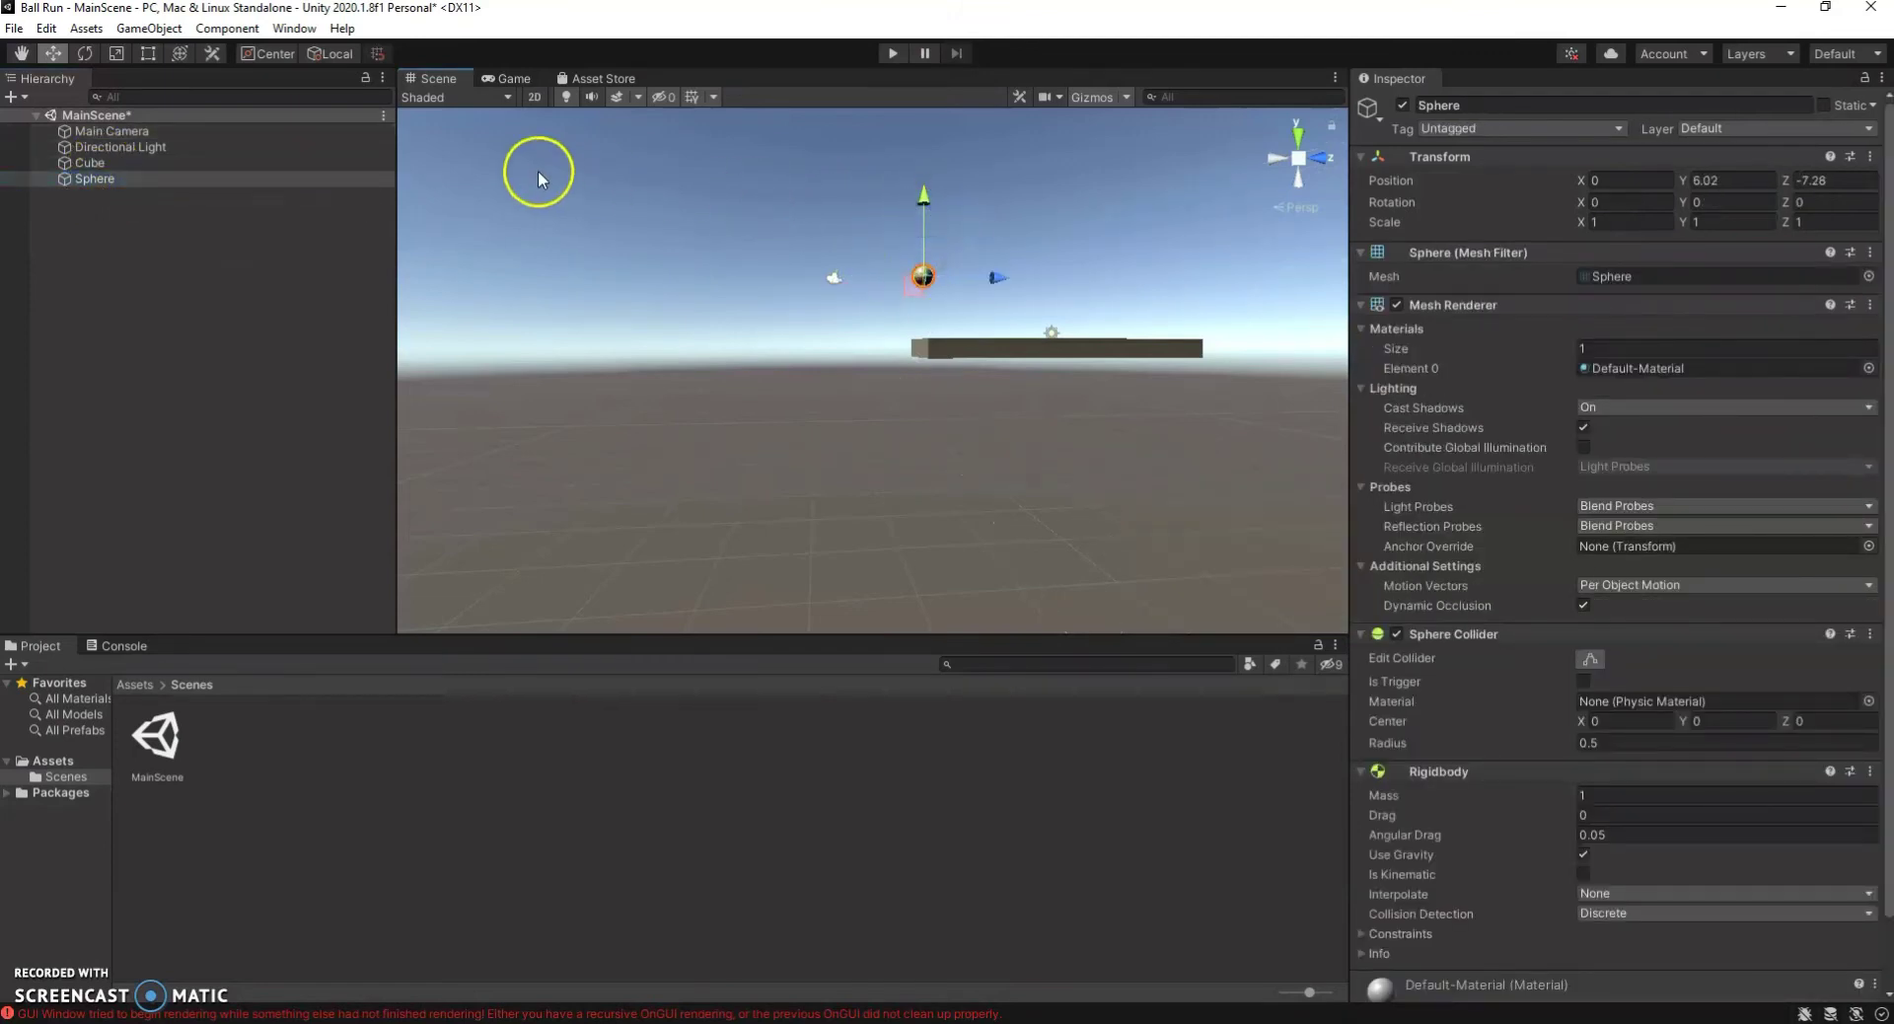
{"action": "left_click", "coordinate": [124, 136]}
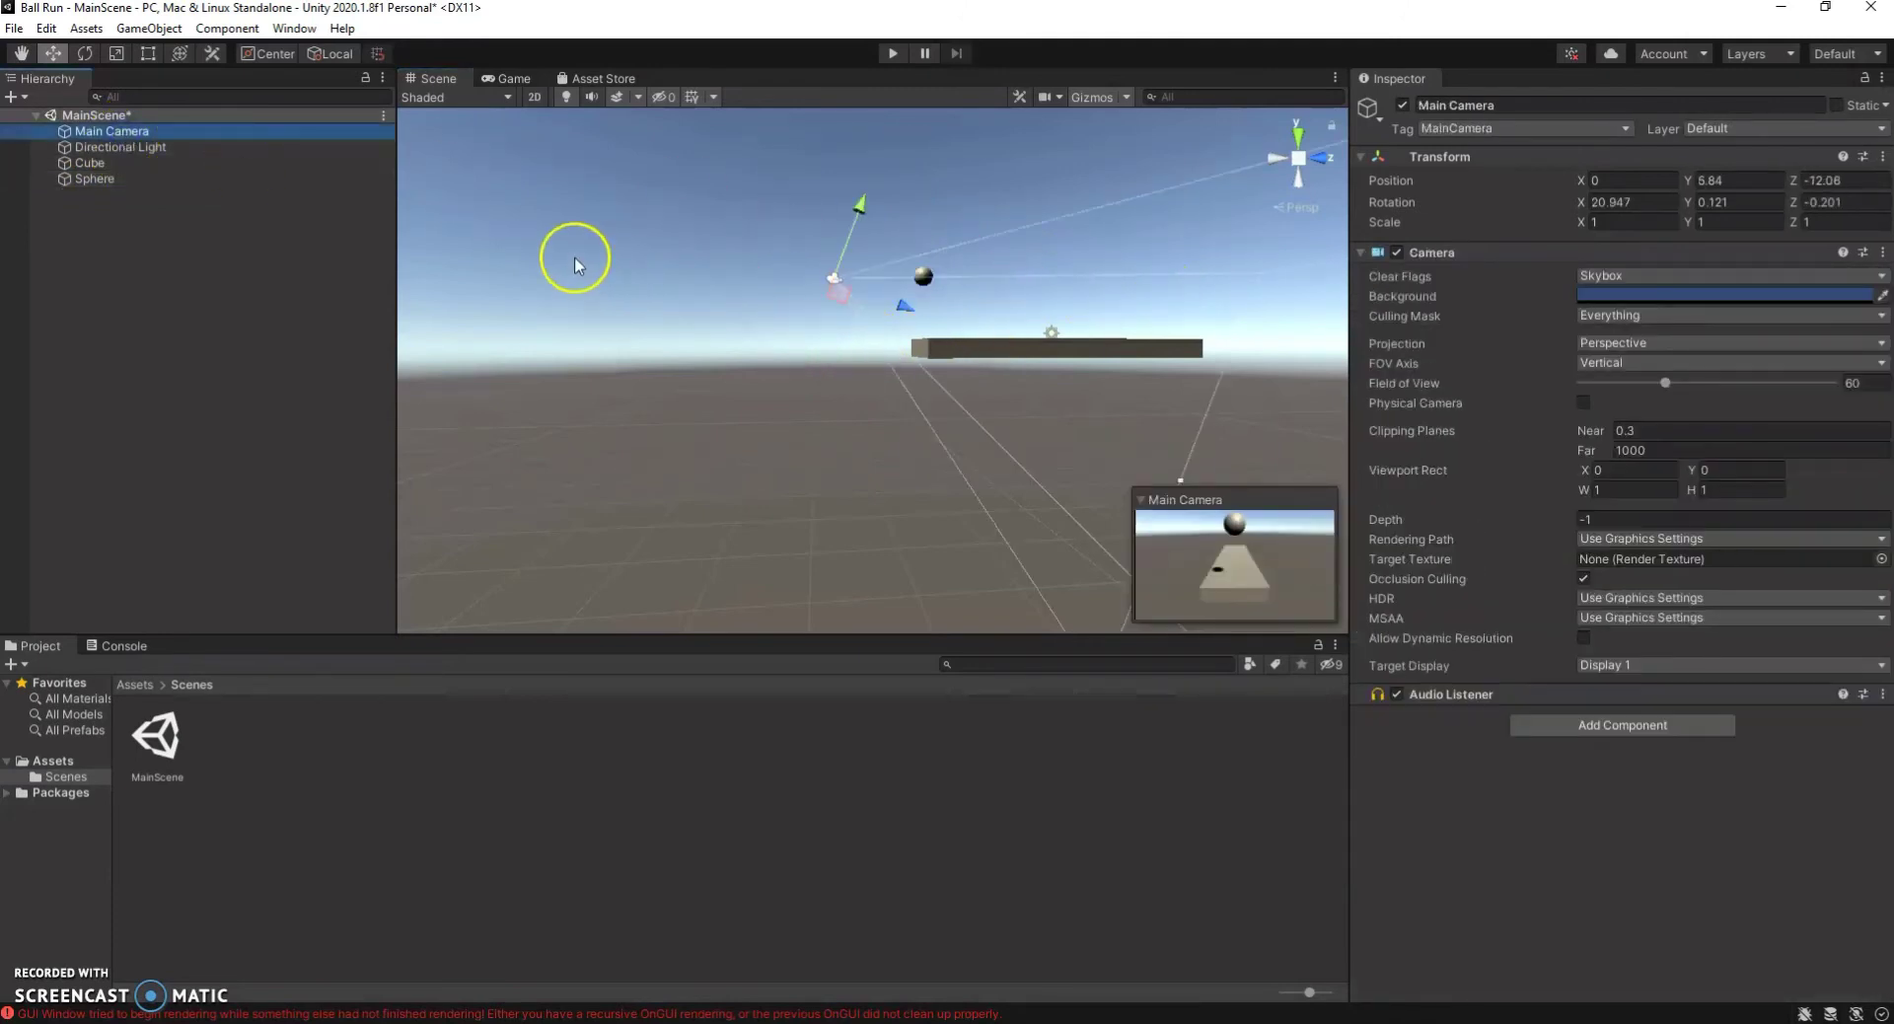
Move the Directional Light up above the platform to about X -1.82, Y 6.06, Z 3.16 and deselect it.
{"action": "left_click", "coordinate": [120, 148]}
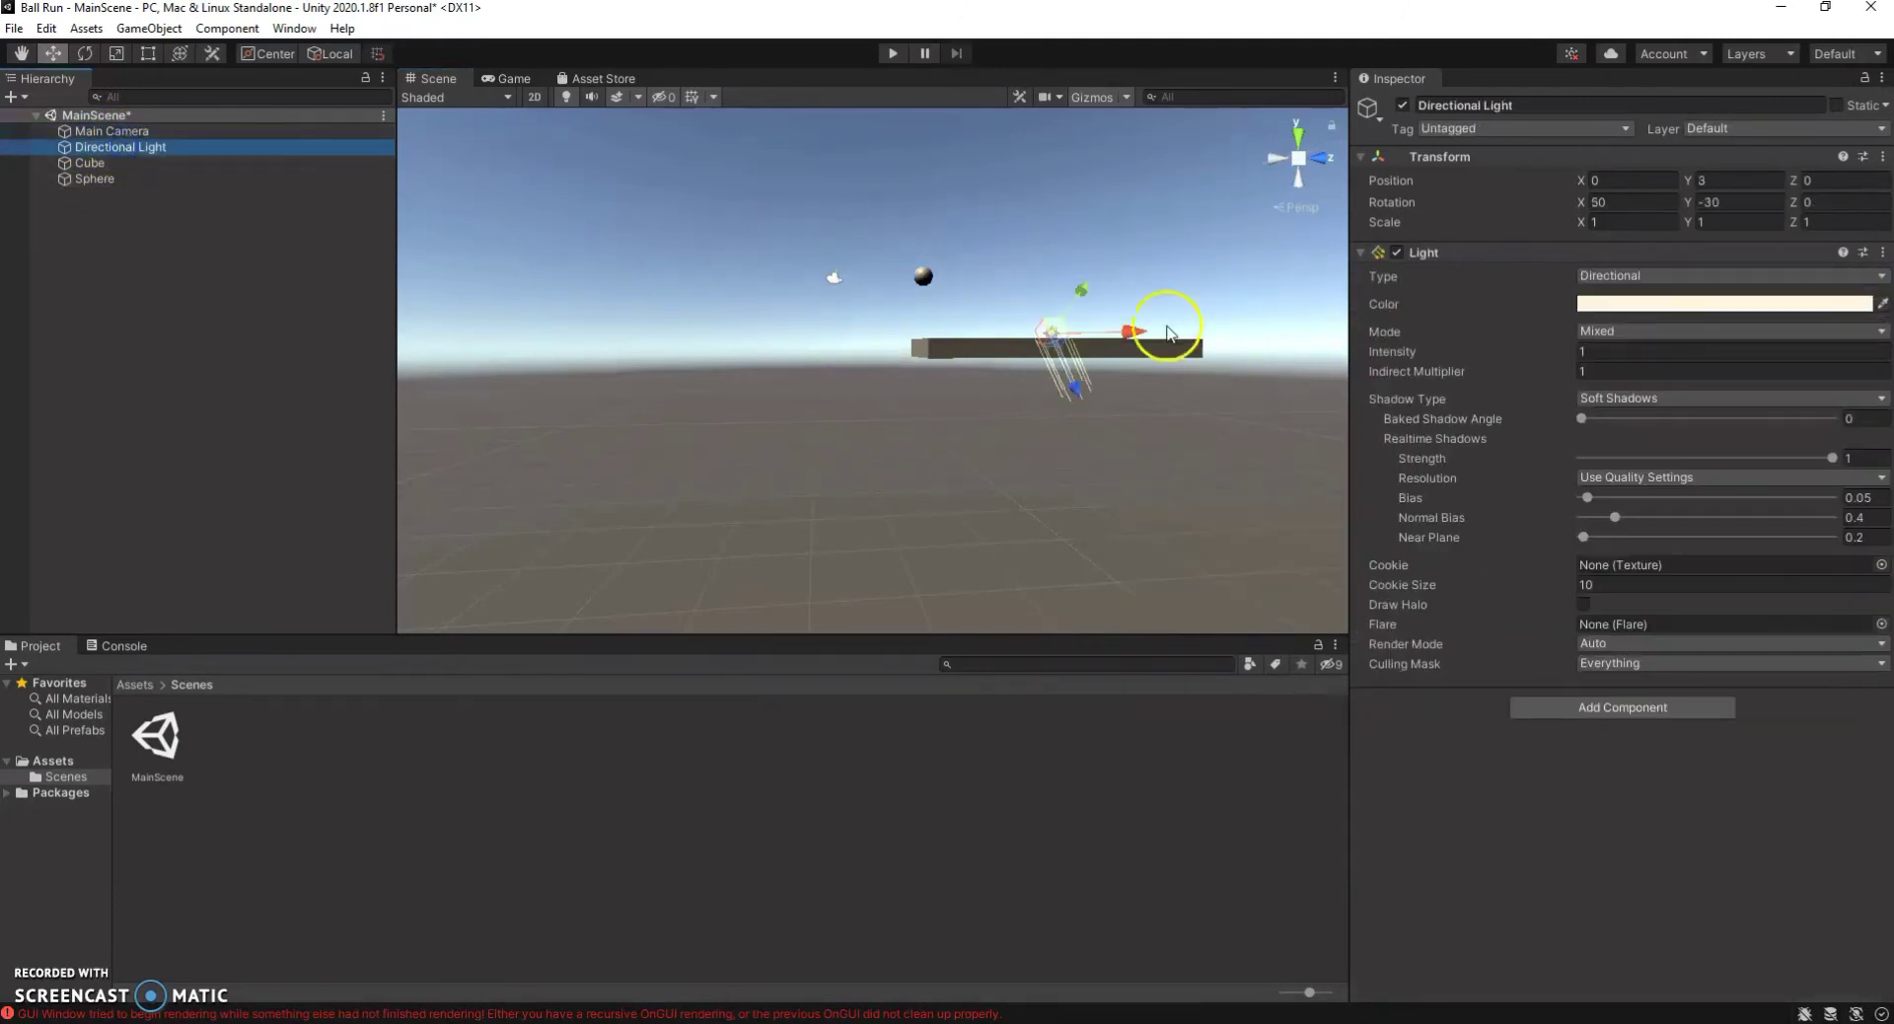
{"action": "left_click_drag", "start_coordinate": [1080, 312], "coordinate": [1113, 249]}
{"action": "left_click", "coordinate": [1146, 280]}
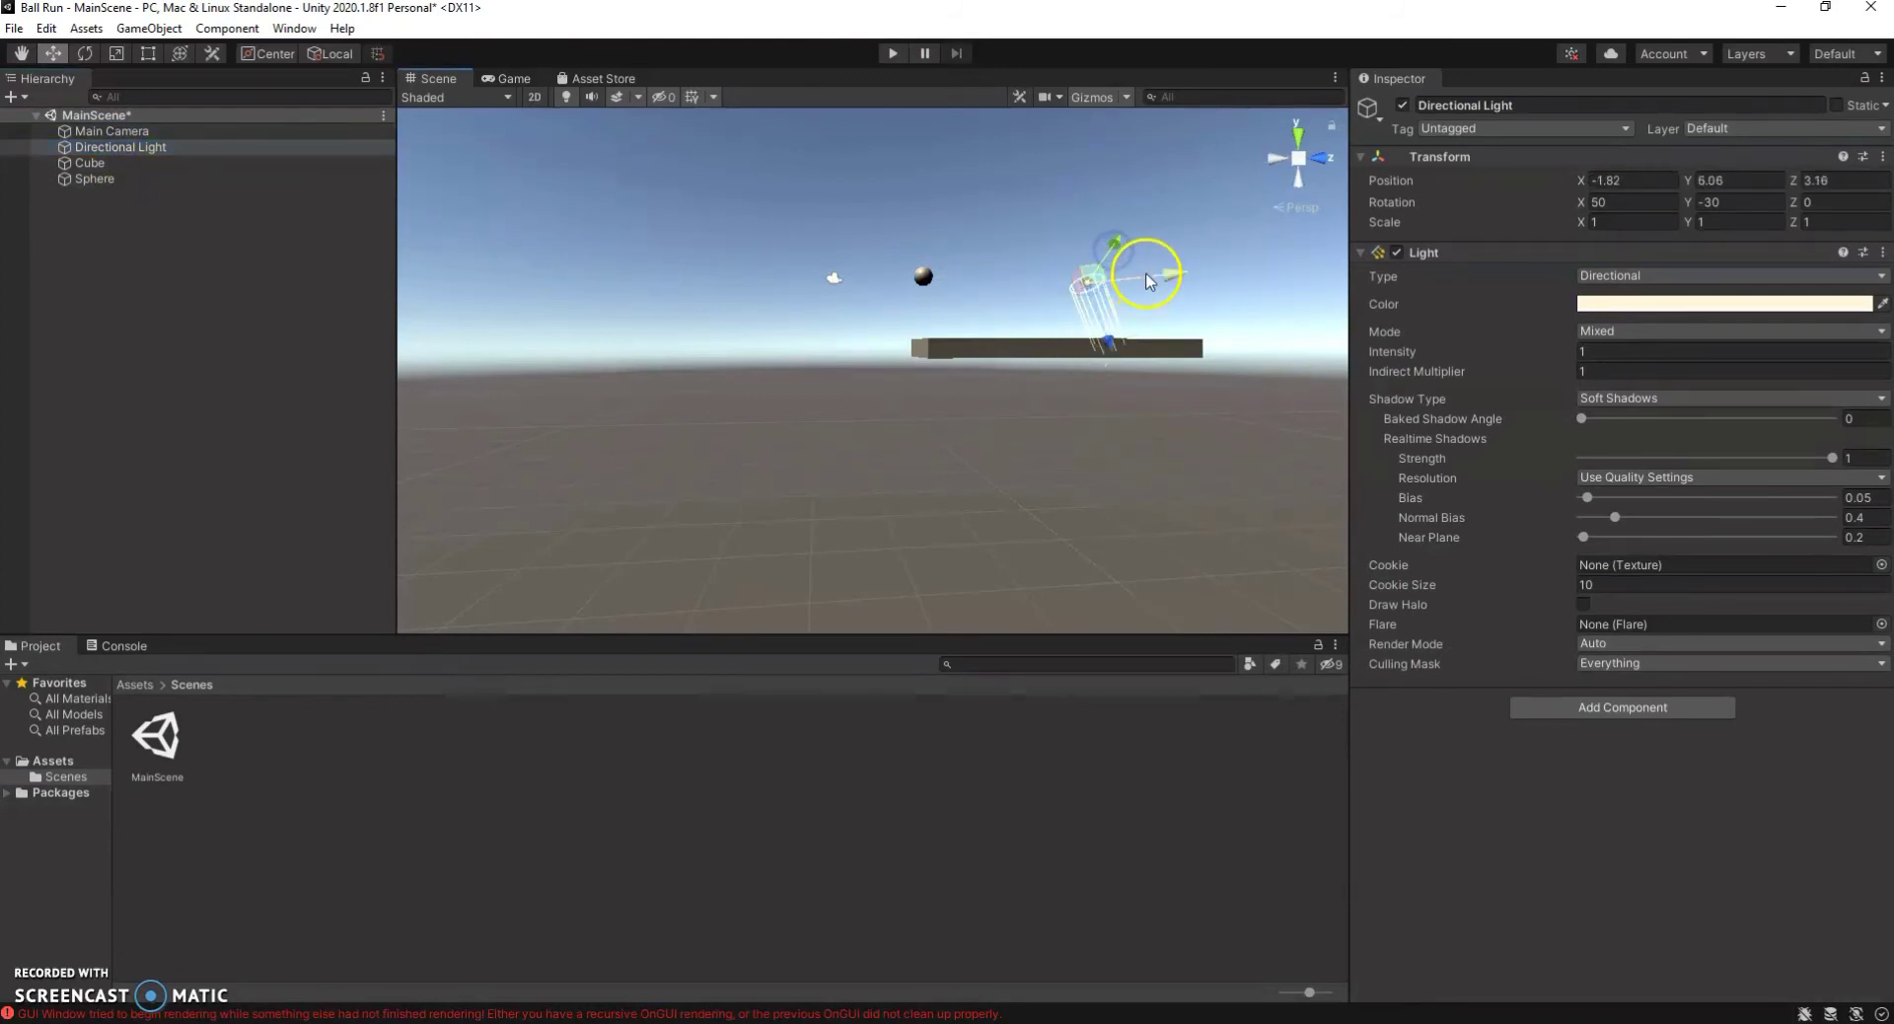
{"action": "left_click", "coordinate": [1103, 279]}
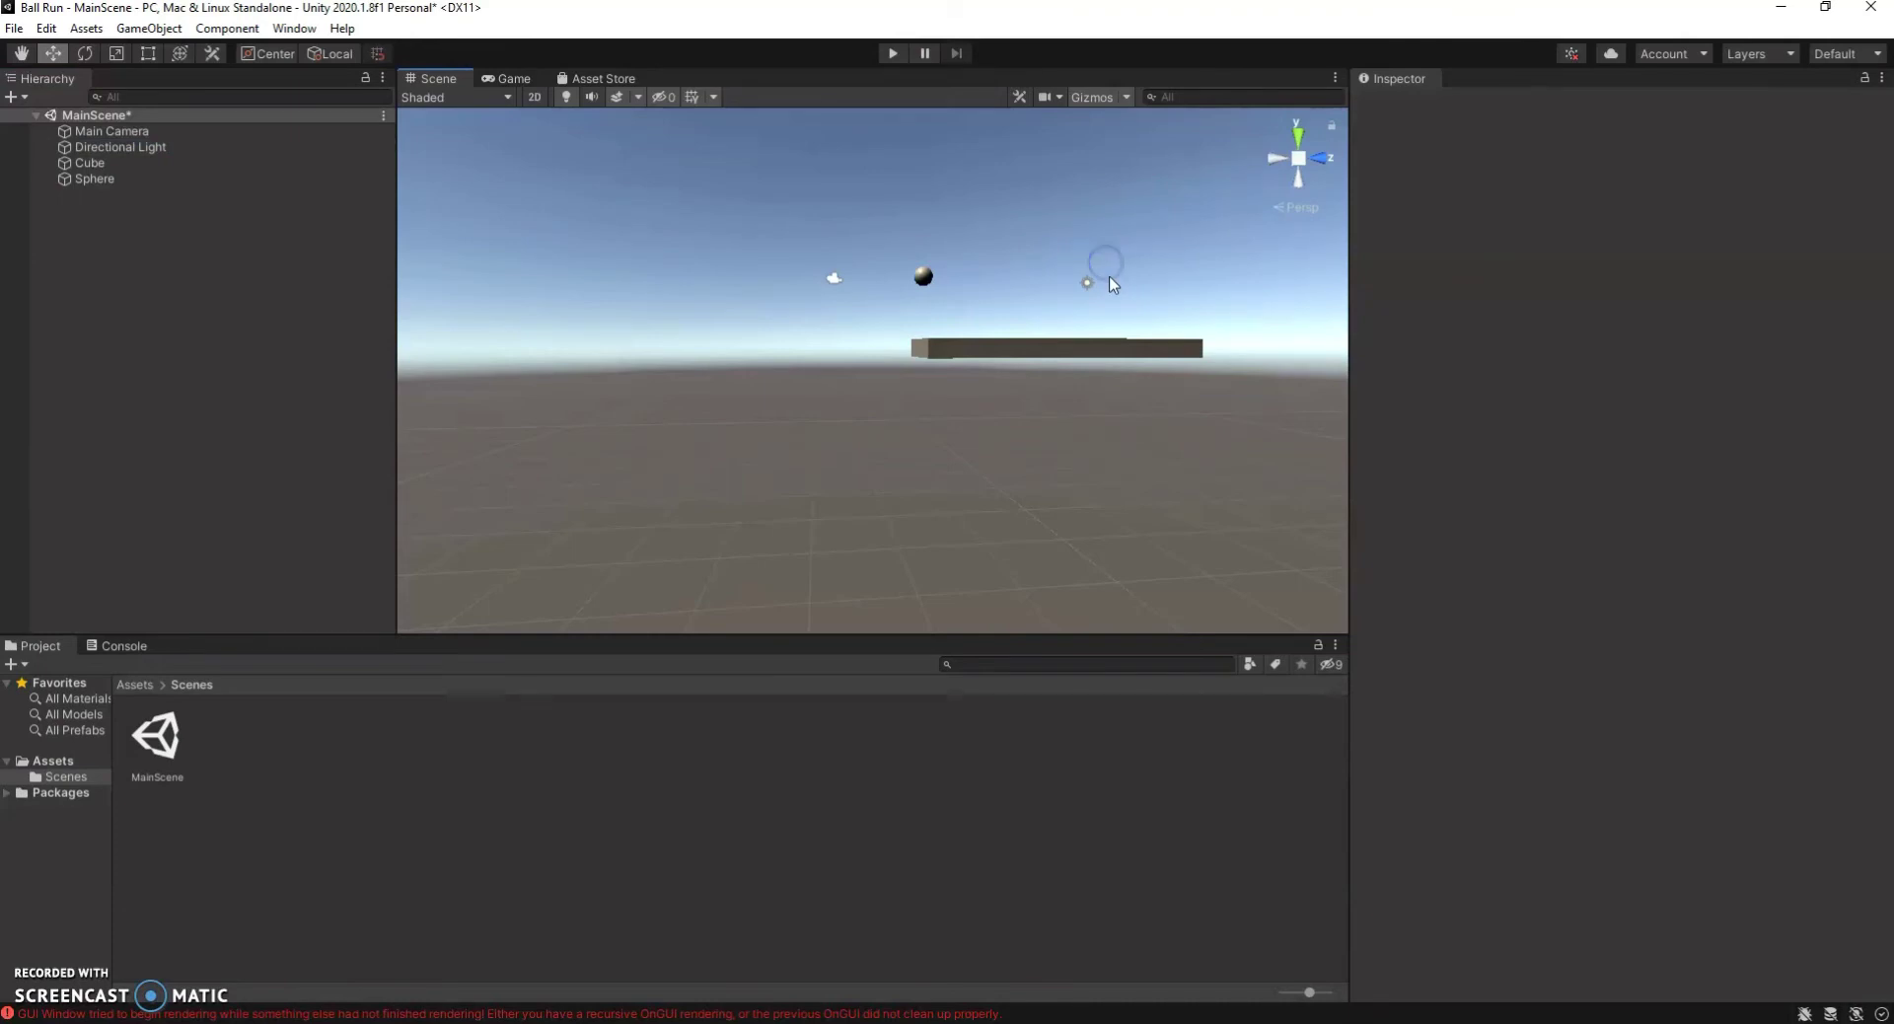
Tilt the Directional Light to about 42.4, -32.2, 10.7 and move it to about X -5.72, Y 11.61, Z 6.7.
{"action": "left_click", "coordinate": [138, 147]}
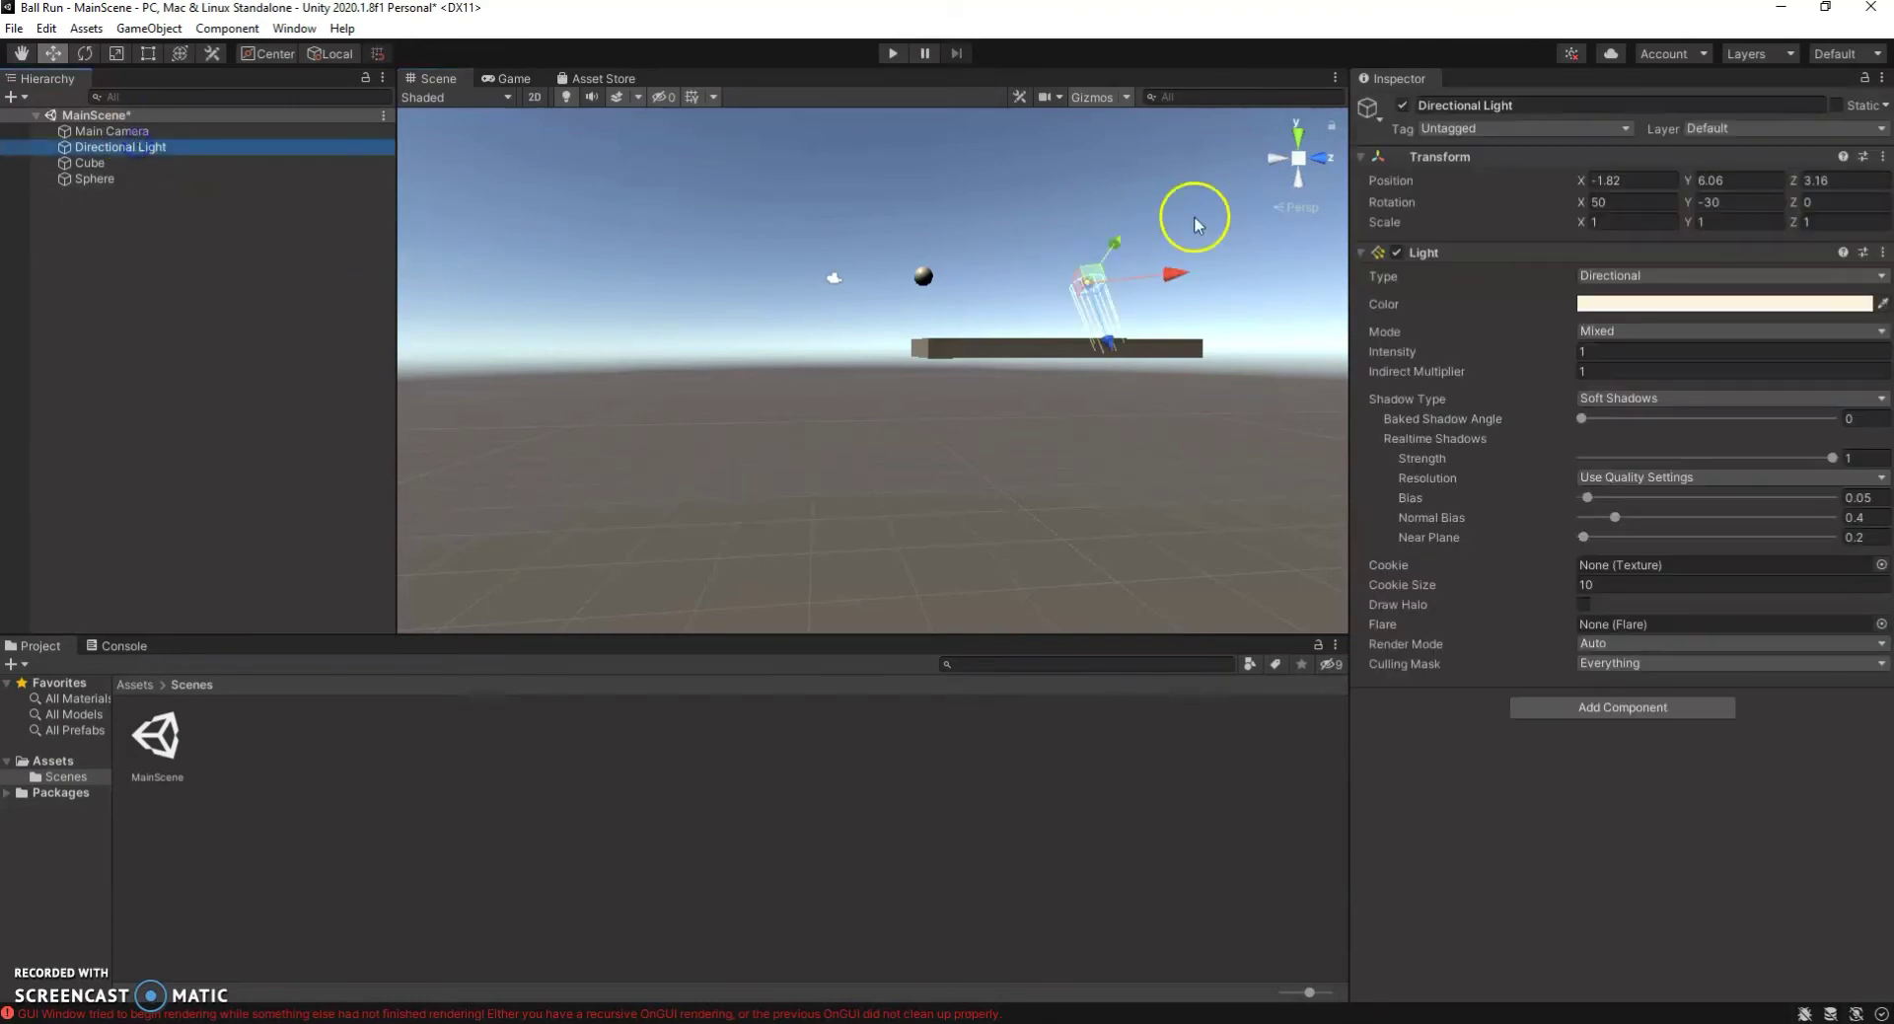
{"action": "key", "text": "e"}
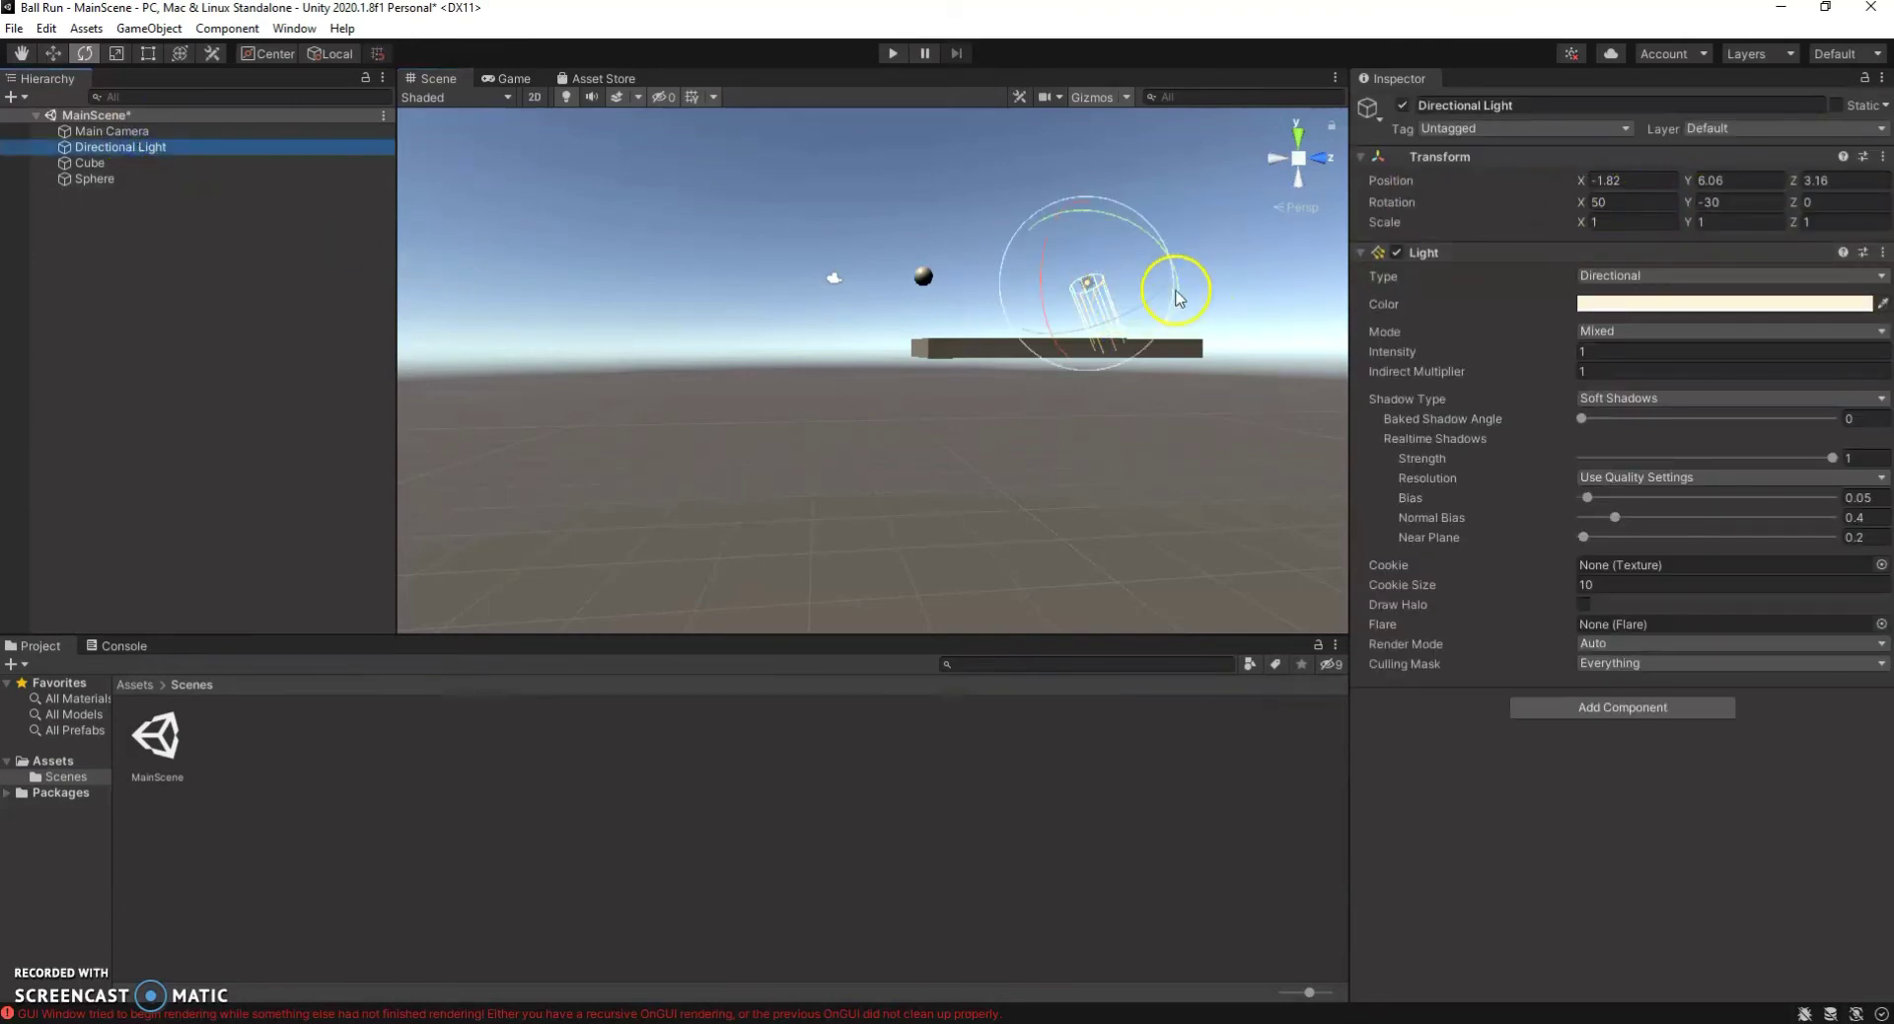
{"action": "left_click_drag", "start_coordinate": [1177, 296], "coordinate": [1242, 305]}
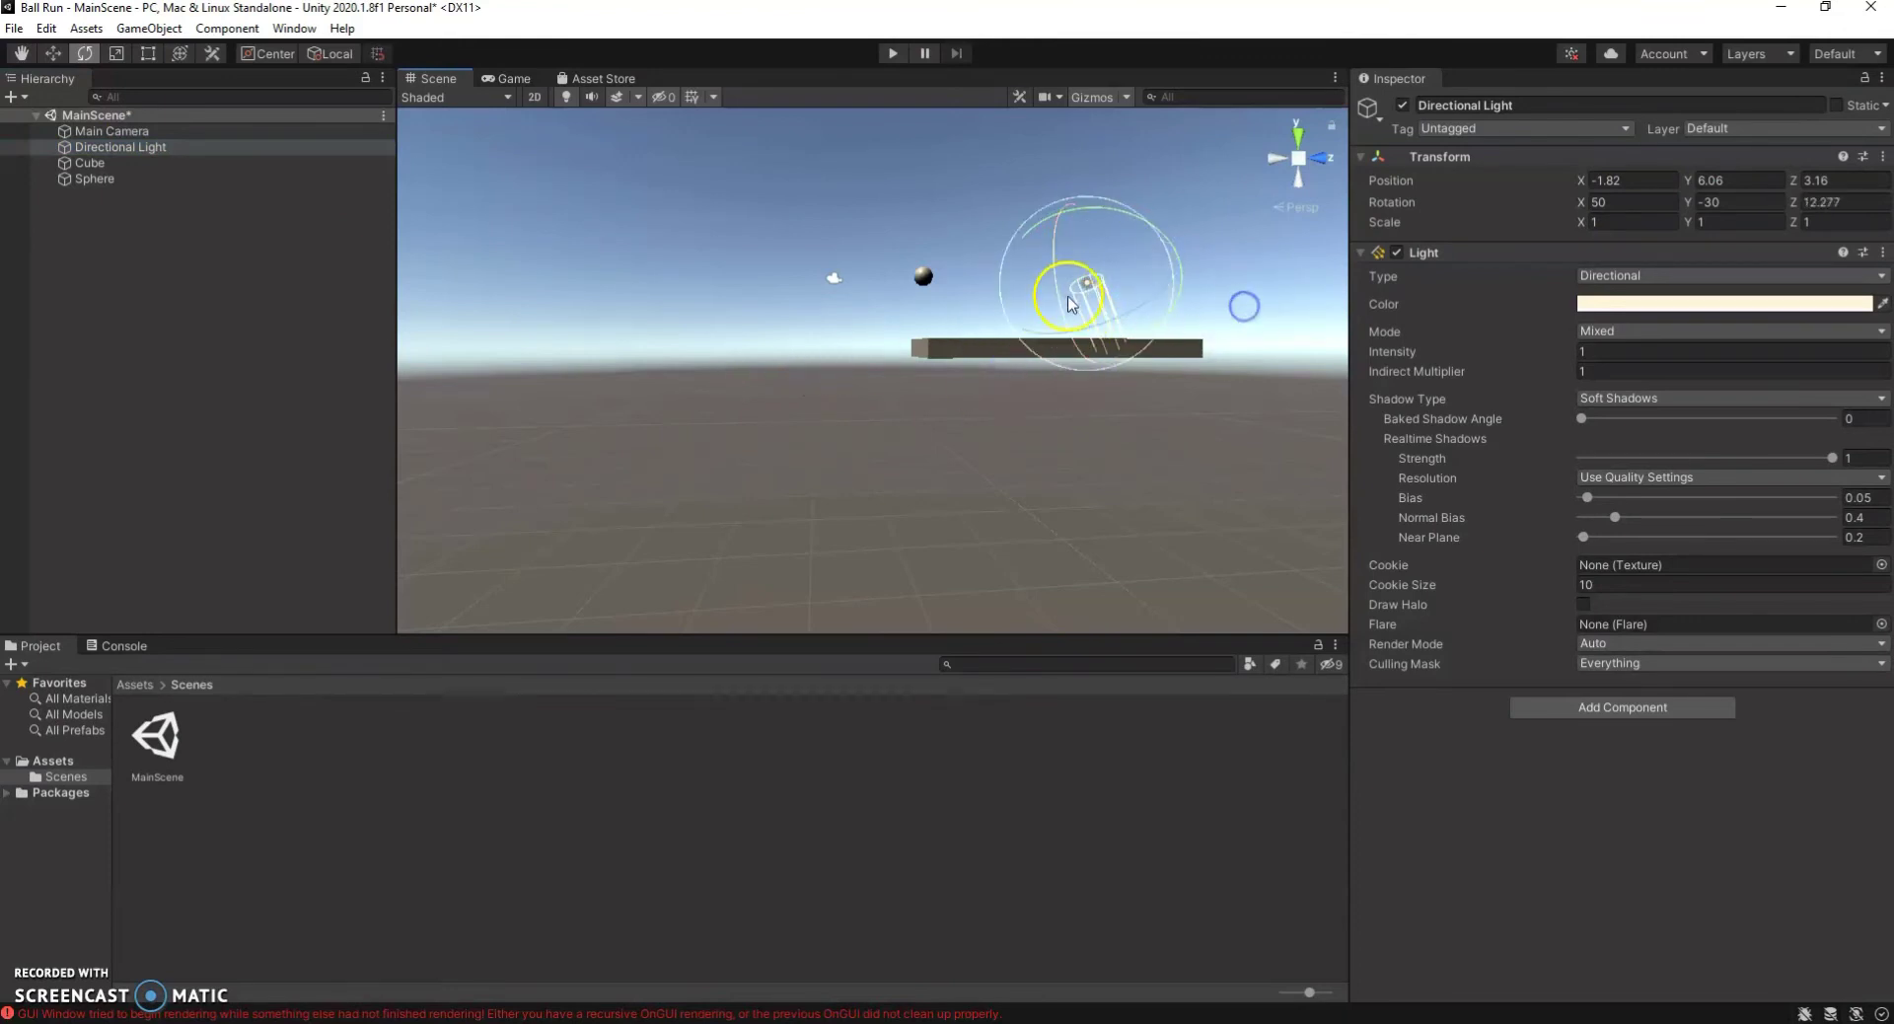
{"action": "left_click_drag", "start_coordinate": [1070, 303], "coordinate": [1120, 182]}
{"action": "key", "text": "w"}
{"action": "key", "text": "f"}
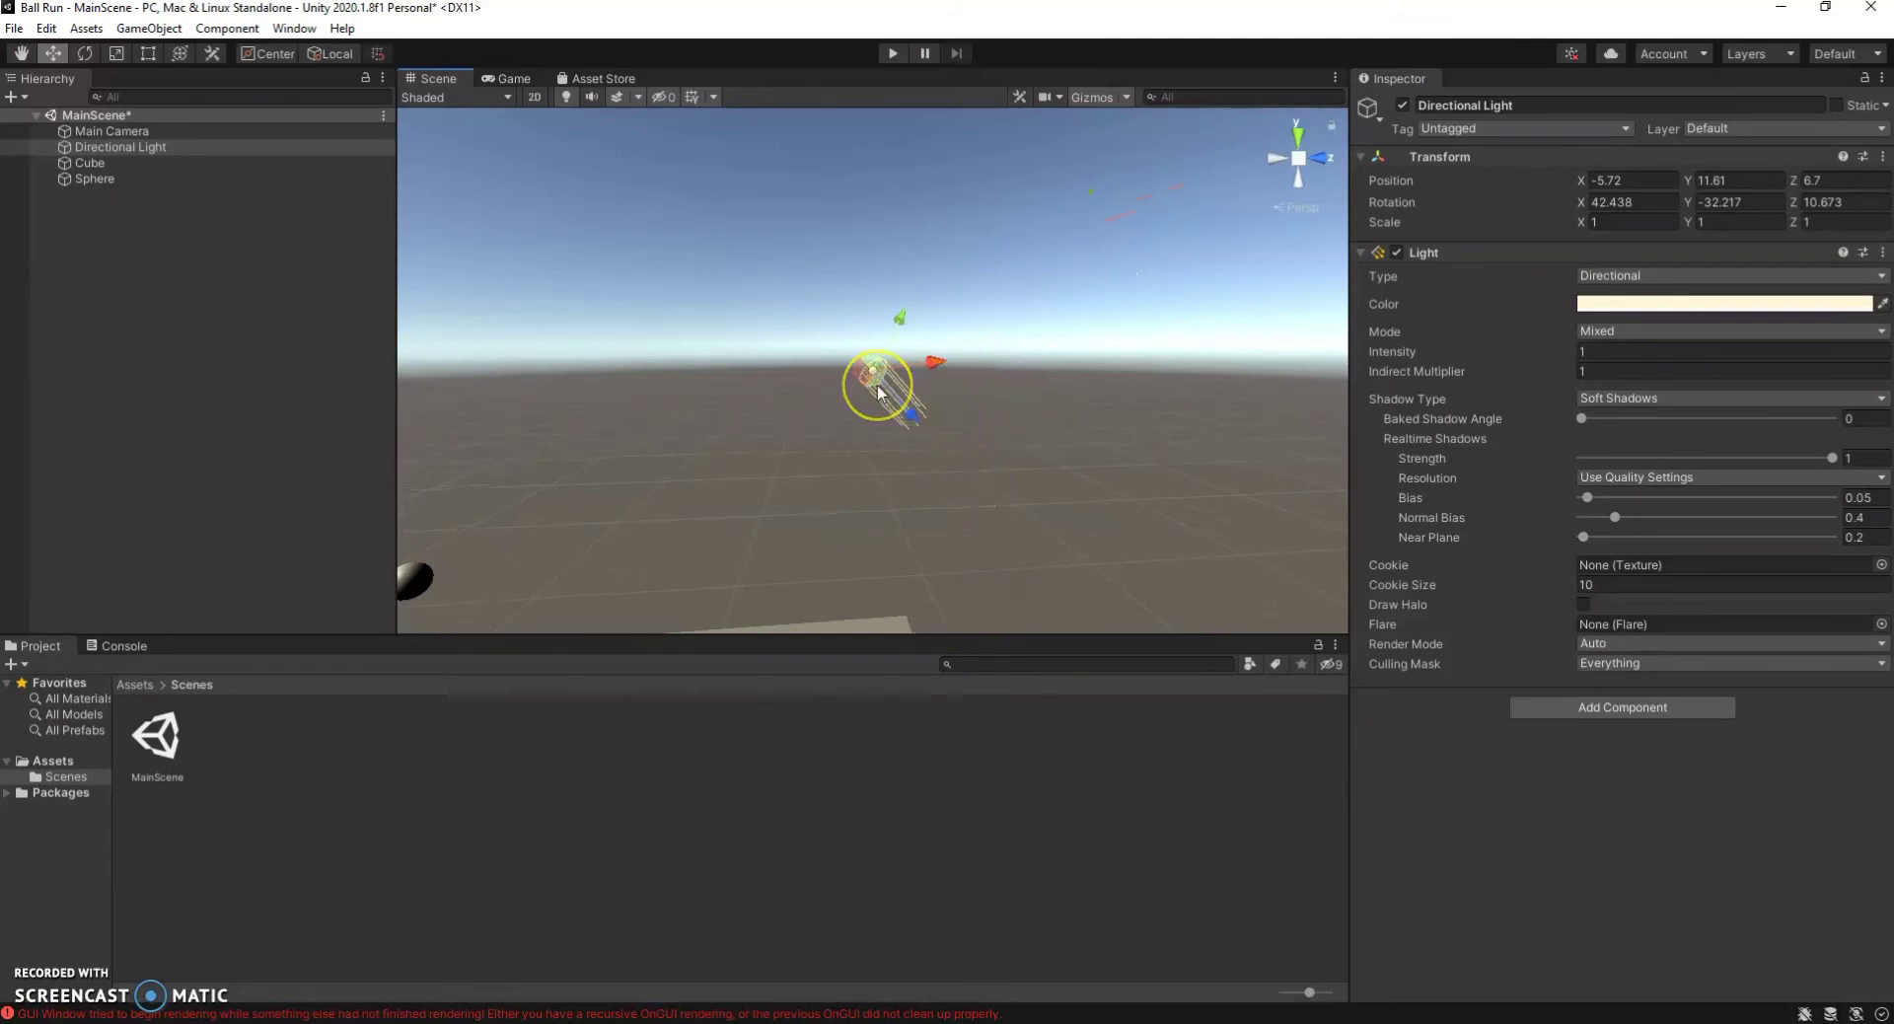
Rotate the Directional Light downward to about X 76.65, Y 82.22, Z 99.31 and check the shadows in the Game view.
{"action": "key", "text": "e"}
{"action": "mouse_move", "coordinate": [893, 402]}
{"action": "left_mouse_down"}
{"action": "mouse_move", "coordinate": [930, 373]}
{"action": "mouse_move", "coordinate": [916, 396]}
{"action": "mouse_move", "coordinate": [915, 365]}
{"action": "mouse_move", "coordinate": [876, 342]}
{"action": "mouse_move", "coordinate": [809, 338]}
{"action": "mouse_move", "coordinate": [943, 267]}
{"action": "mouse_move", "coordinate": [1296, 274]}
{"action": "left_mouse_up"}
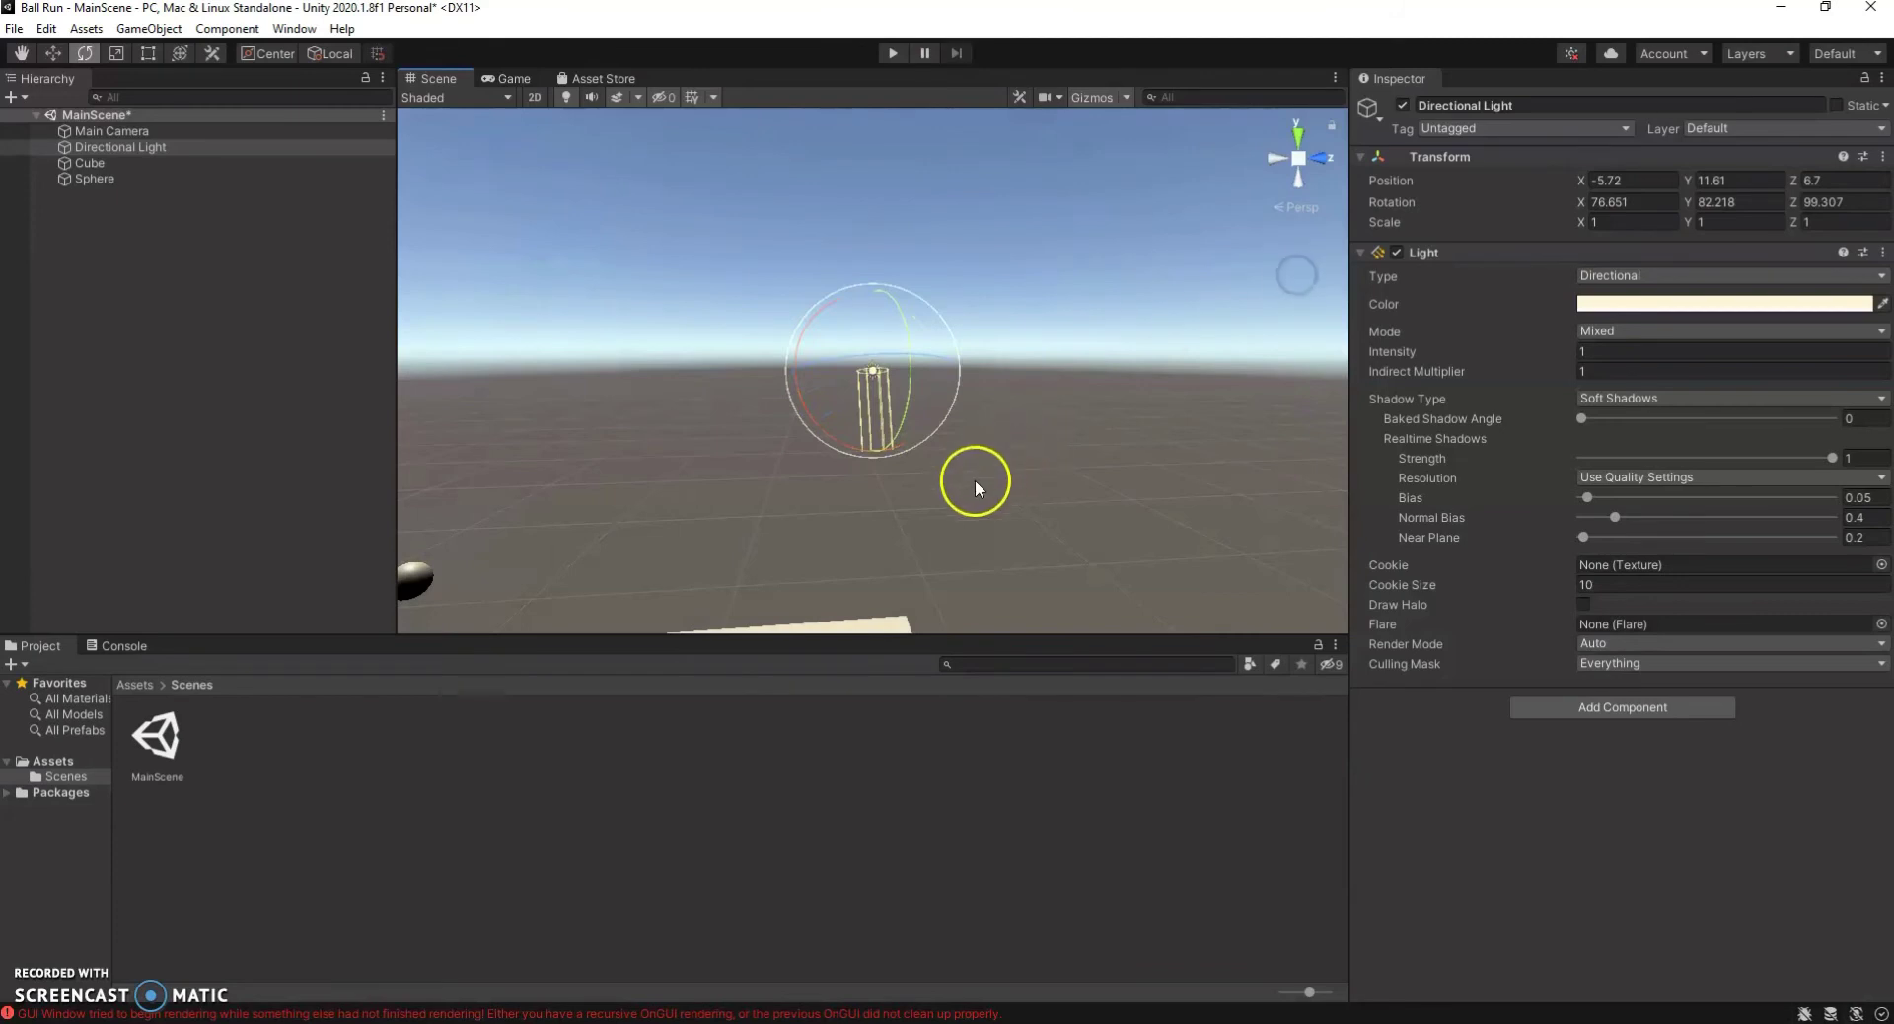
{"action": "left_click", "coordinate": [126, 132]}
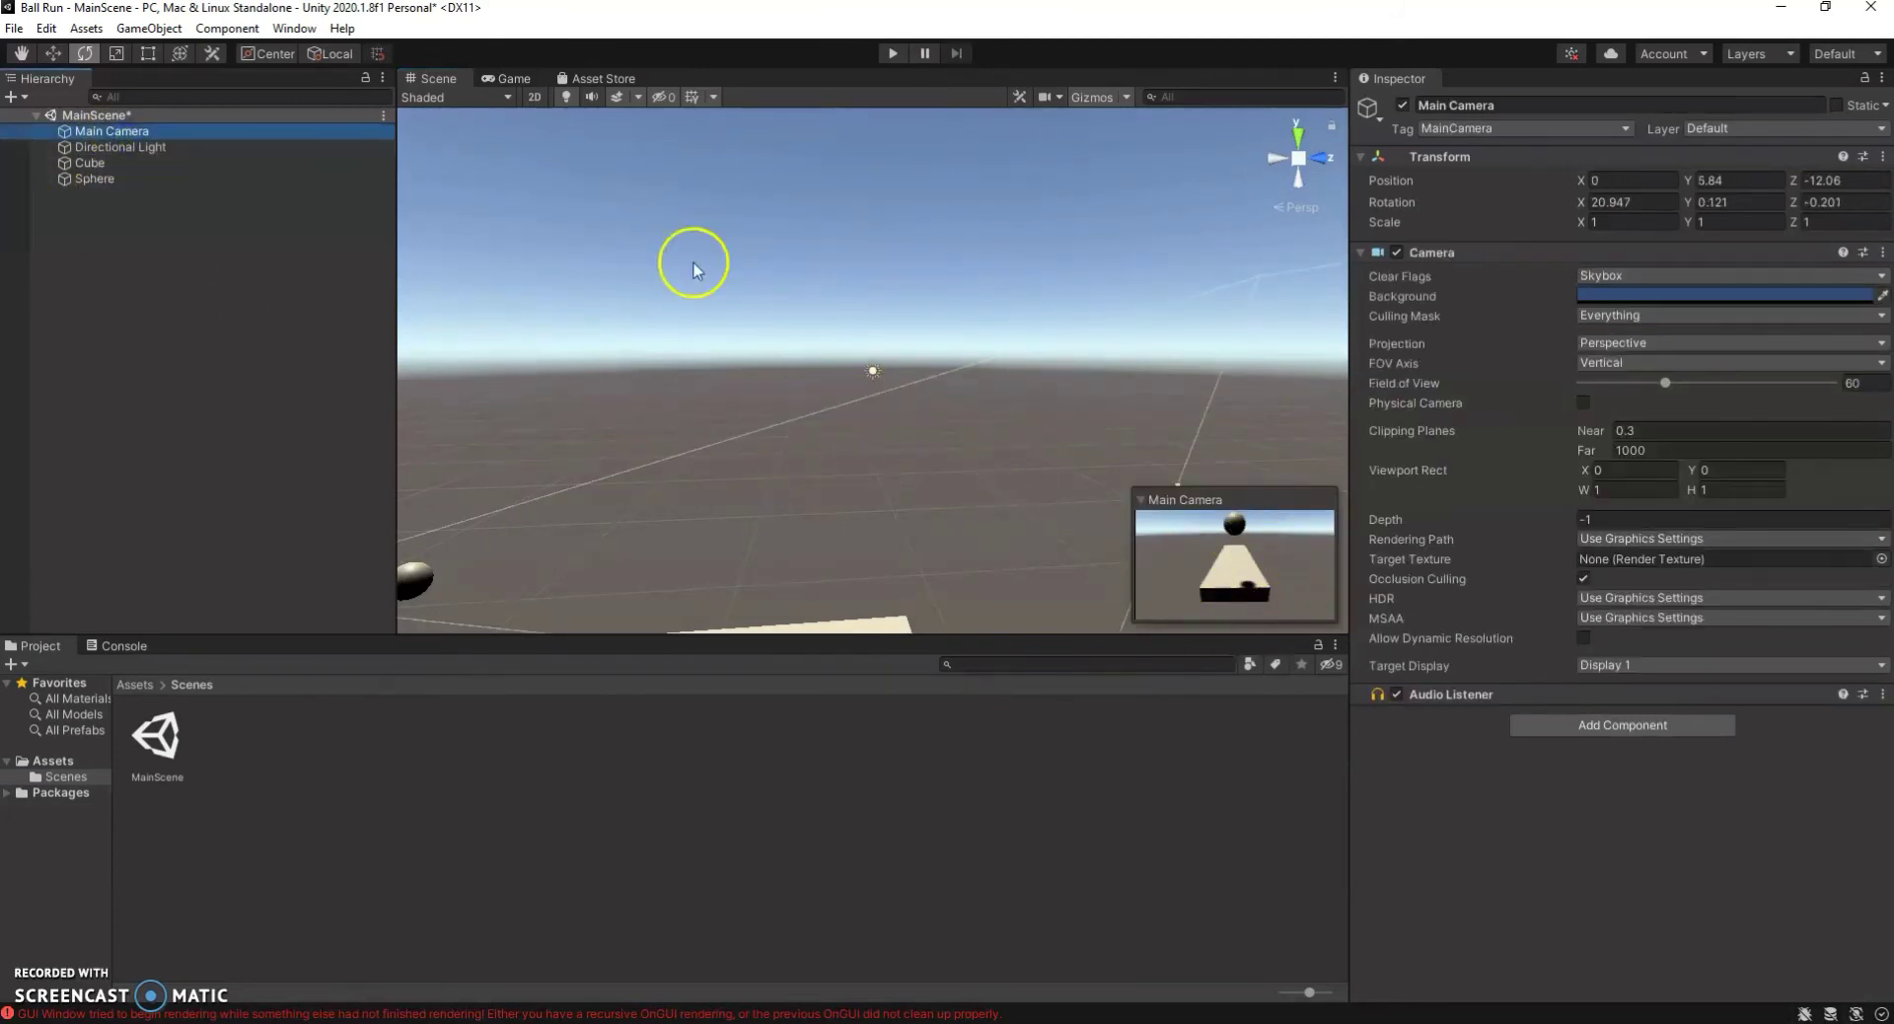
{"action": "left_click", "coordinate": [499, 78]}
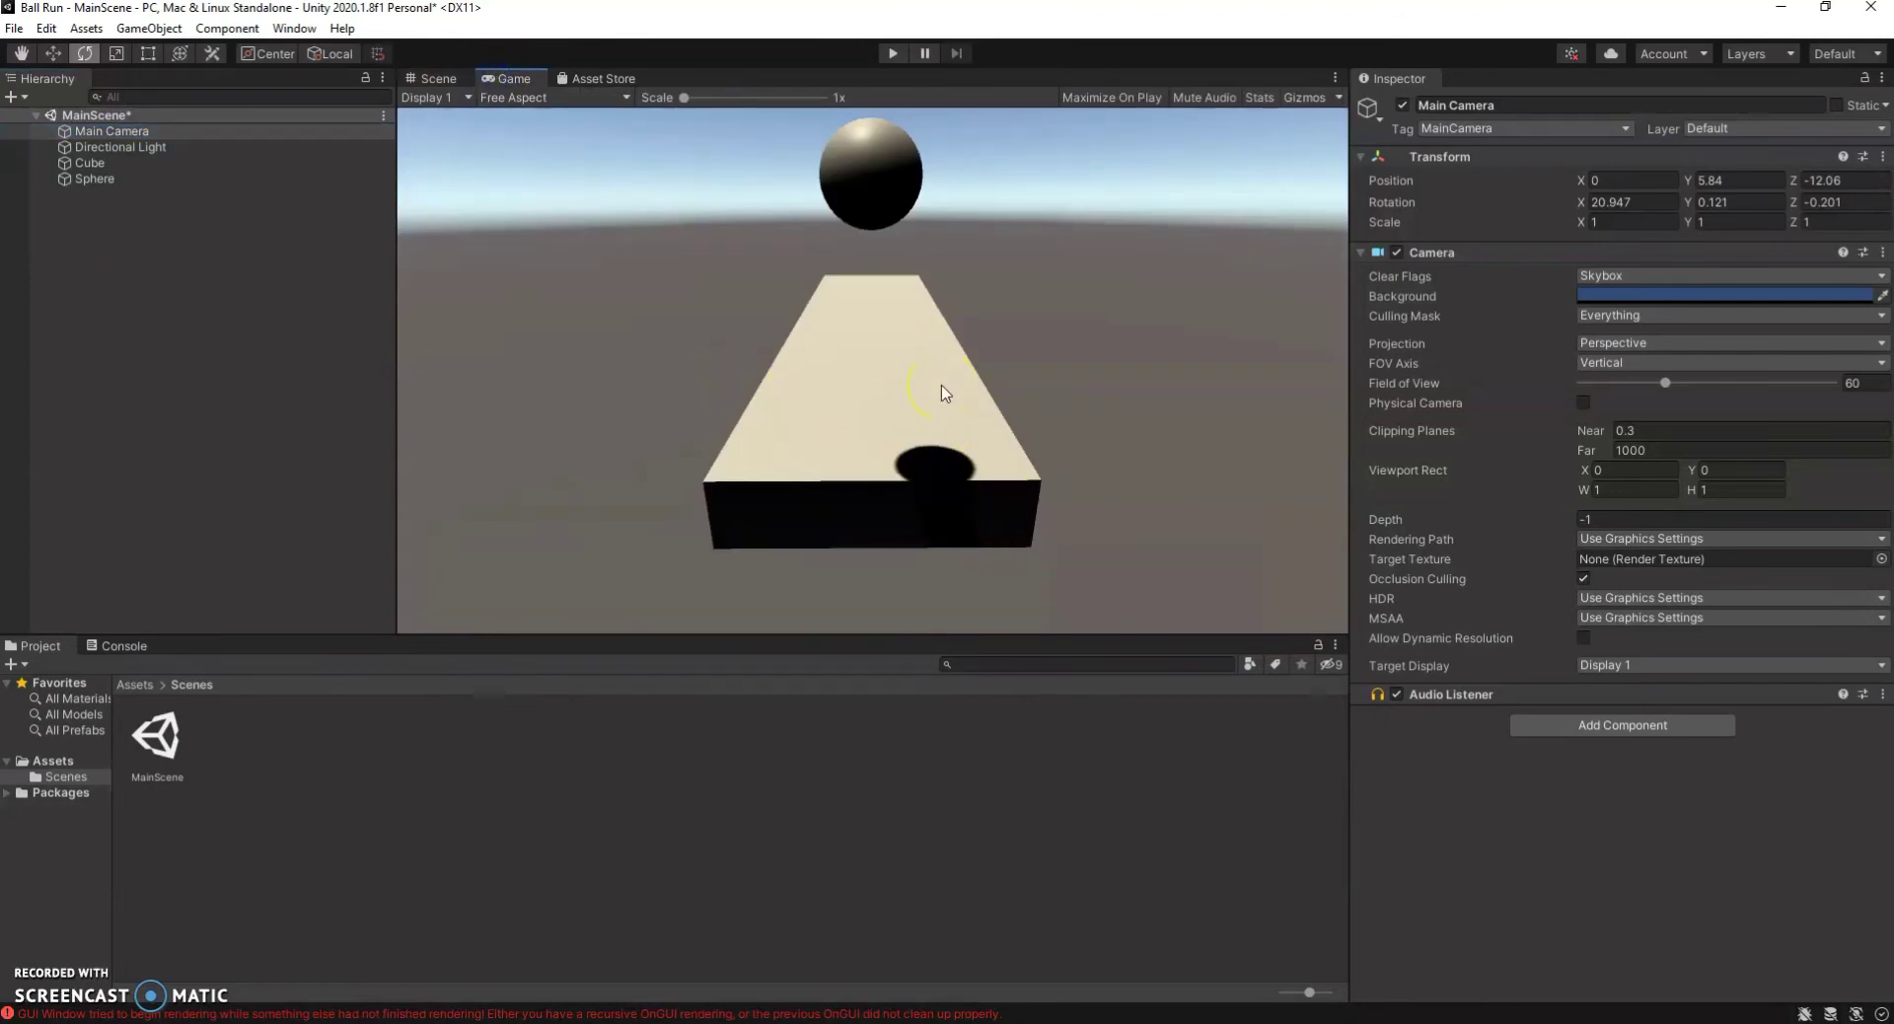
Examine the sphere, platform and camera placement in the Scene view, from the side and from behind the camera.
{"action": "left_click", "coordinate": [143, 149]}
{"action": "left_click", "coordinate": [114, 164]}
{"action": "left_click", "coordinate": [112, 179]}
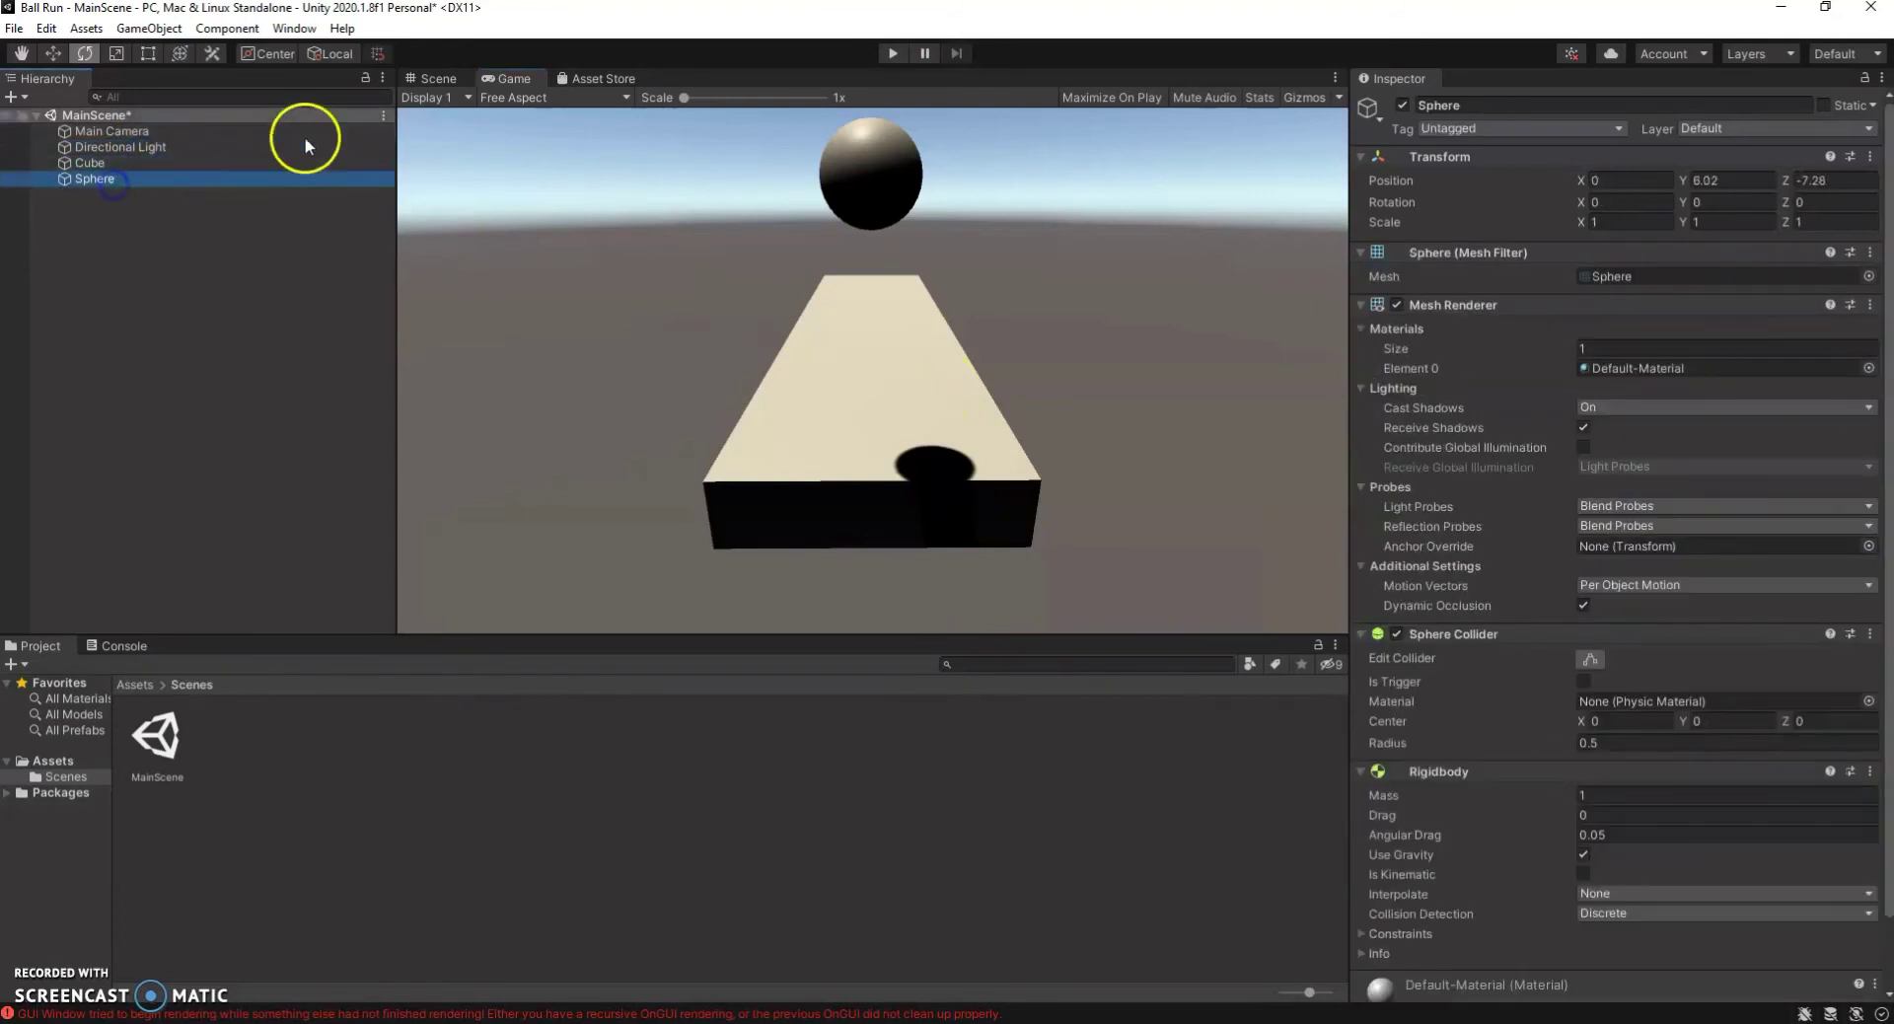
{"action": "left_click", "coordinate": [440, 79]}
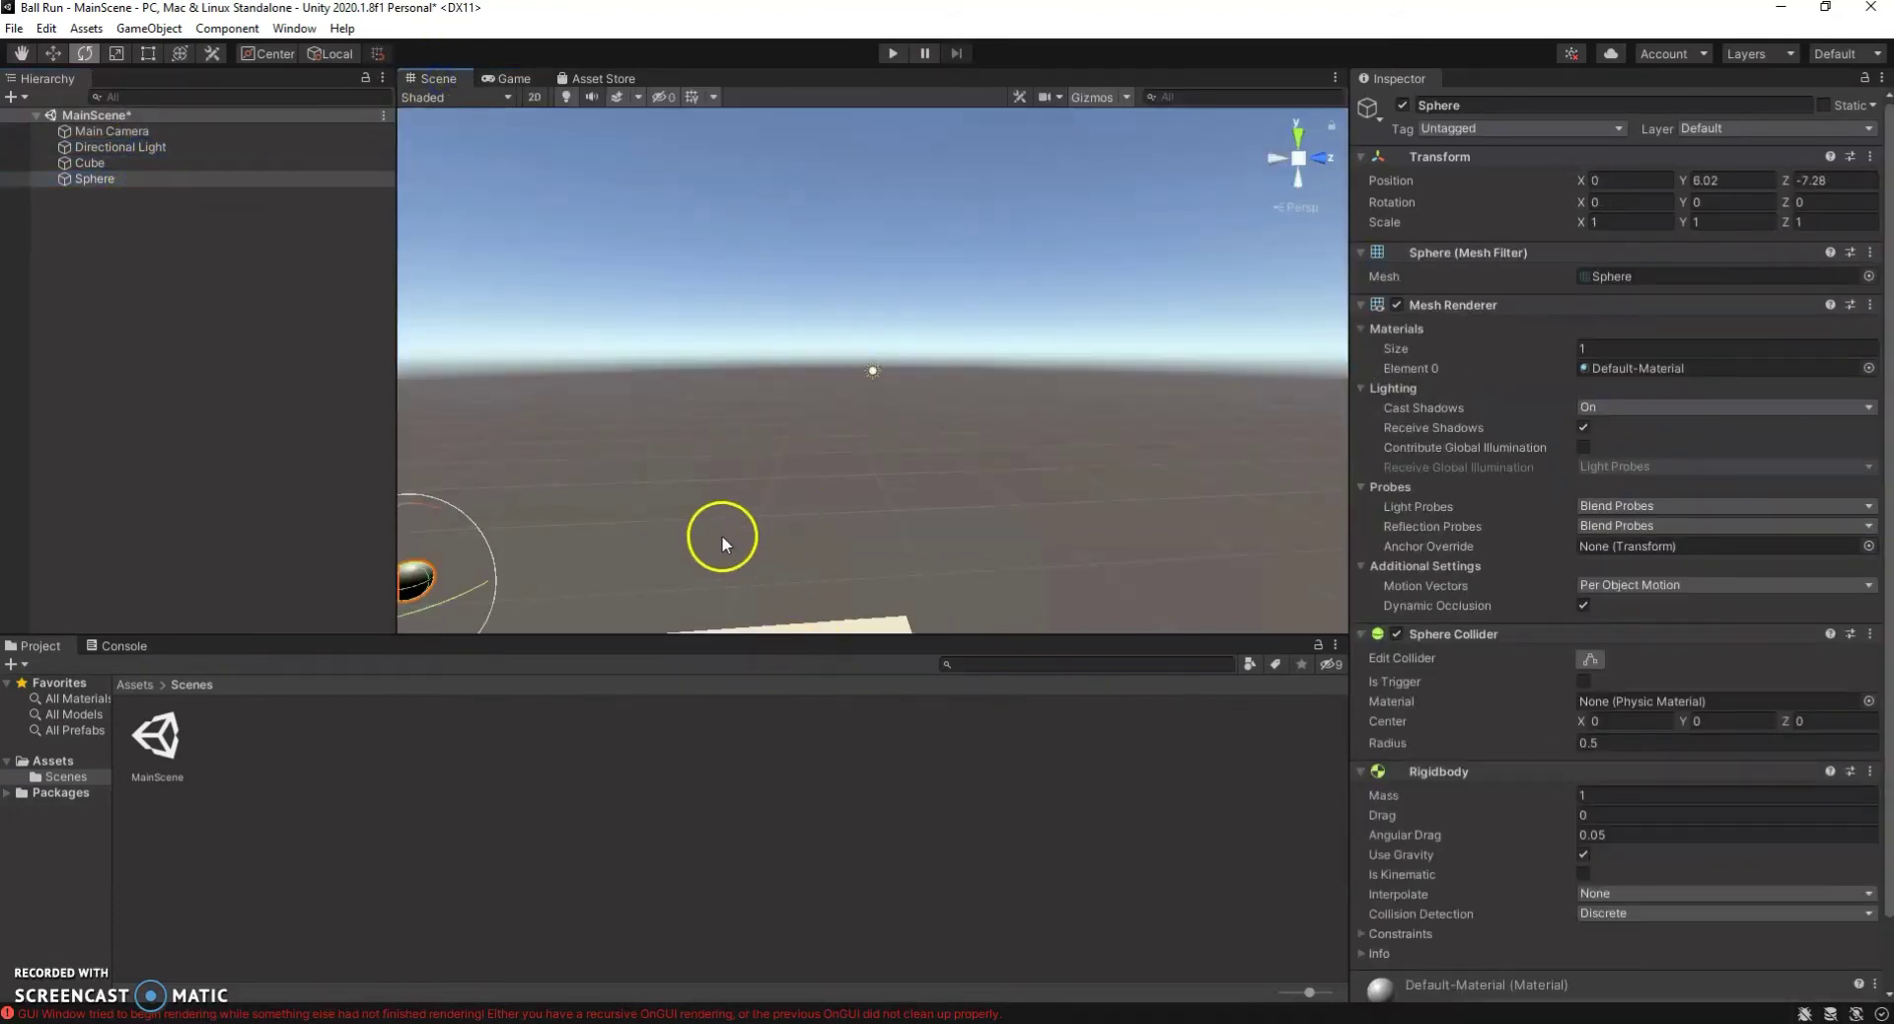
{"action": "left_click", "coordinate": [111, 147]}
{"action": "left_click", "coordinate": [120, 131]}
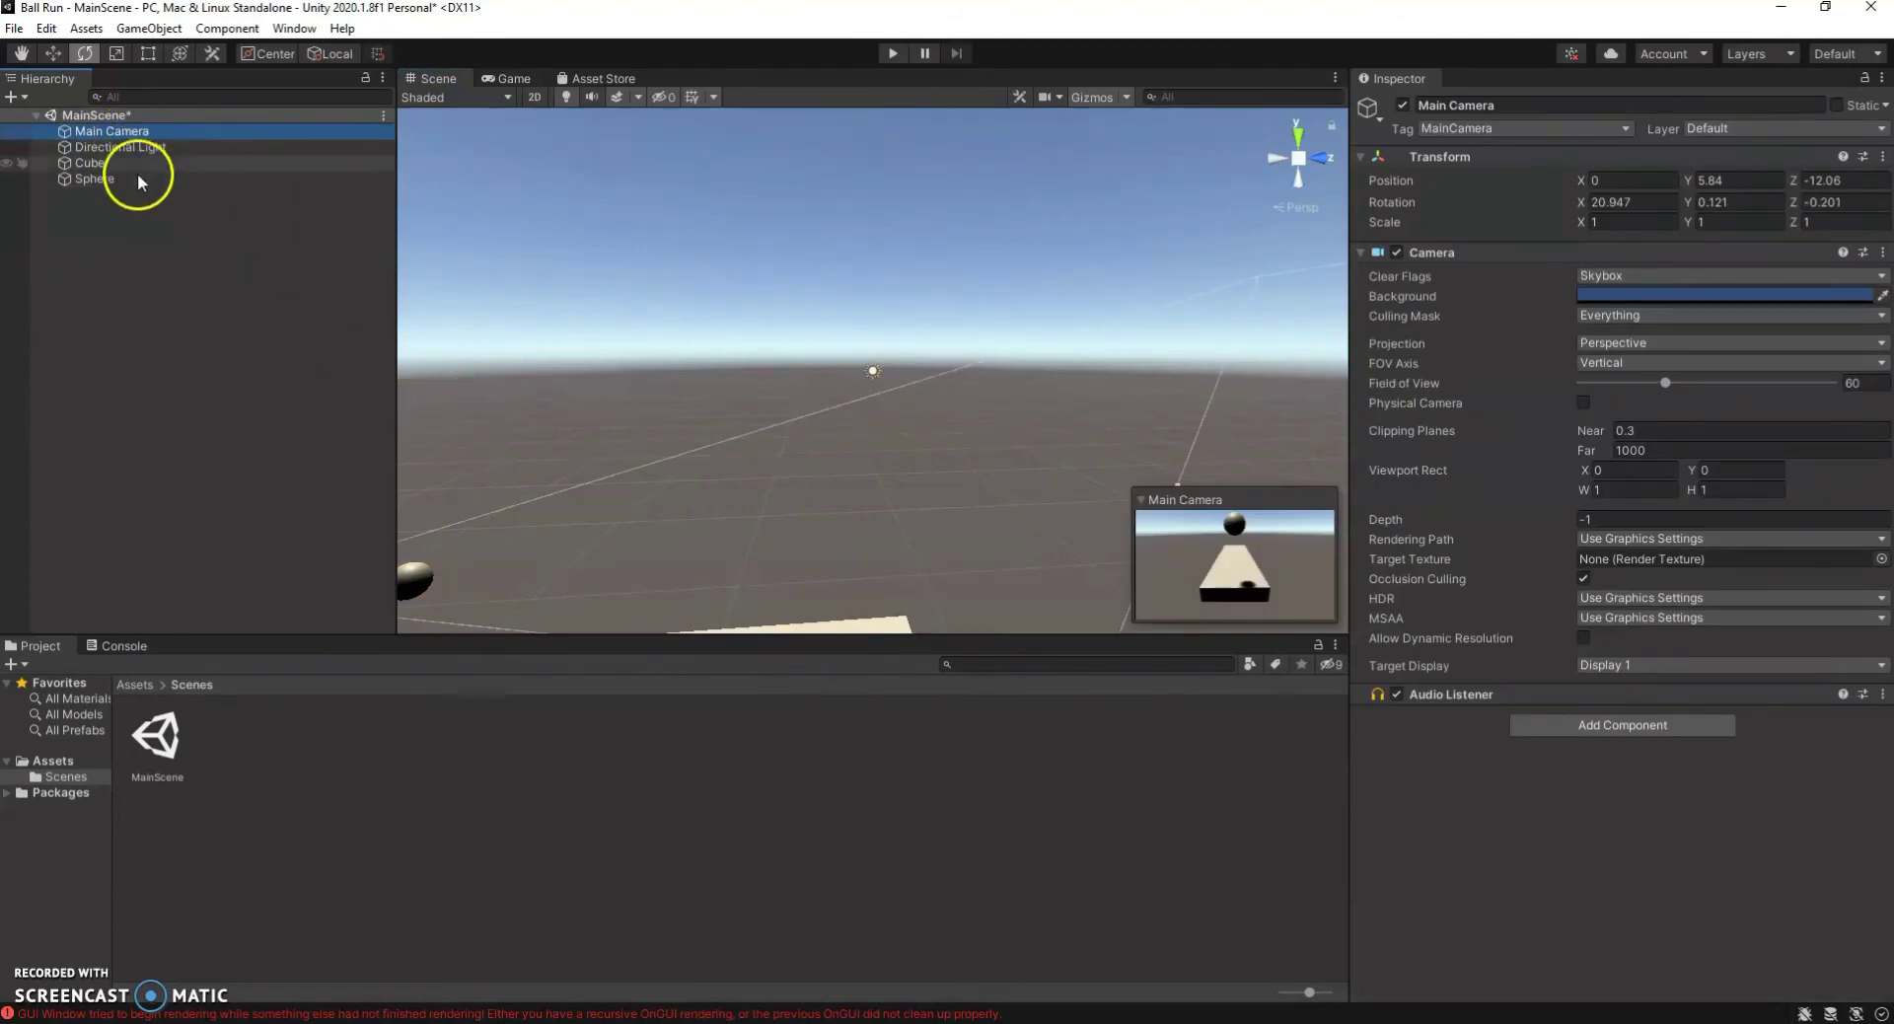
{"action": "left_click", "coordinate": [112, 178]}
{"action": "key", "text": "f"}
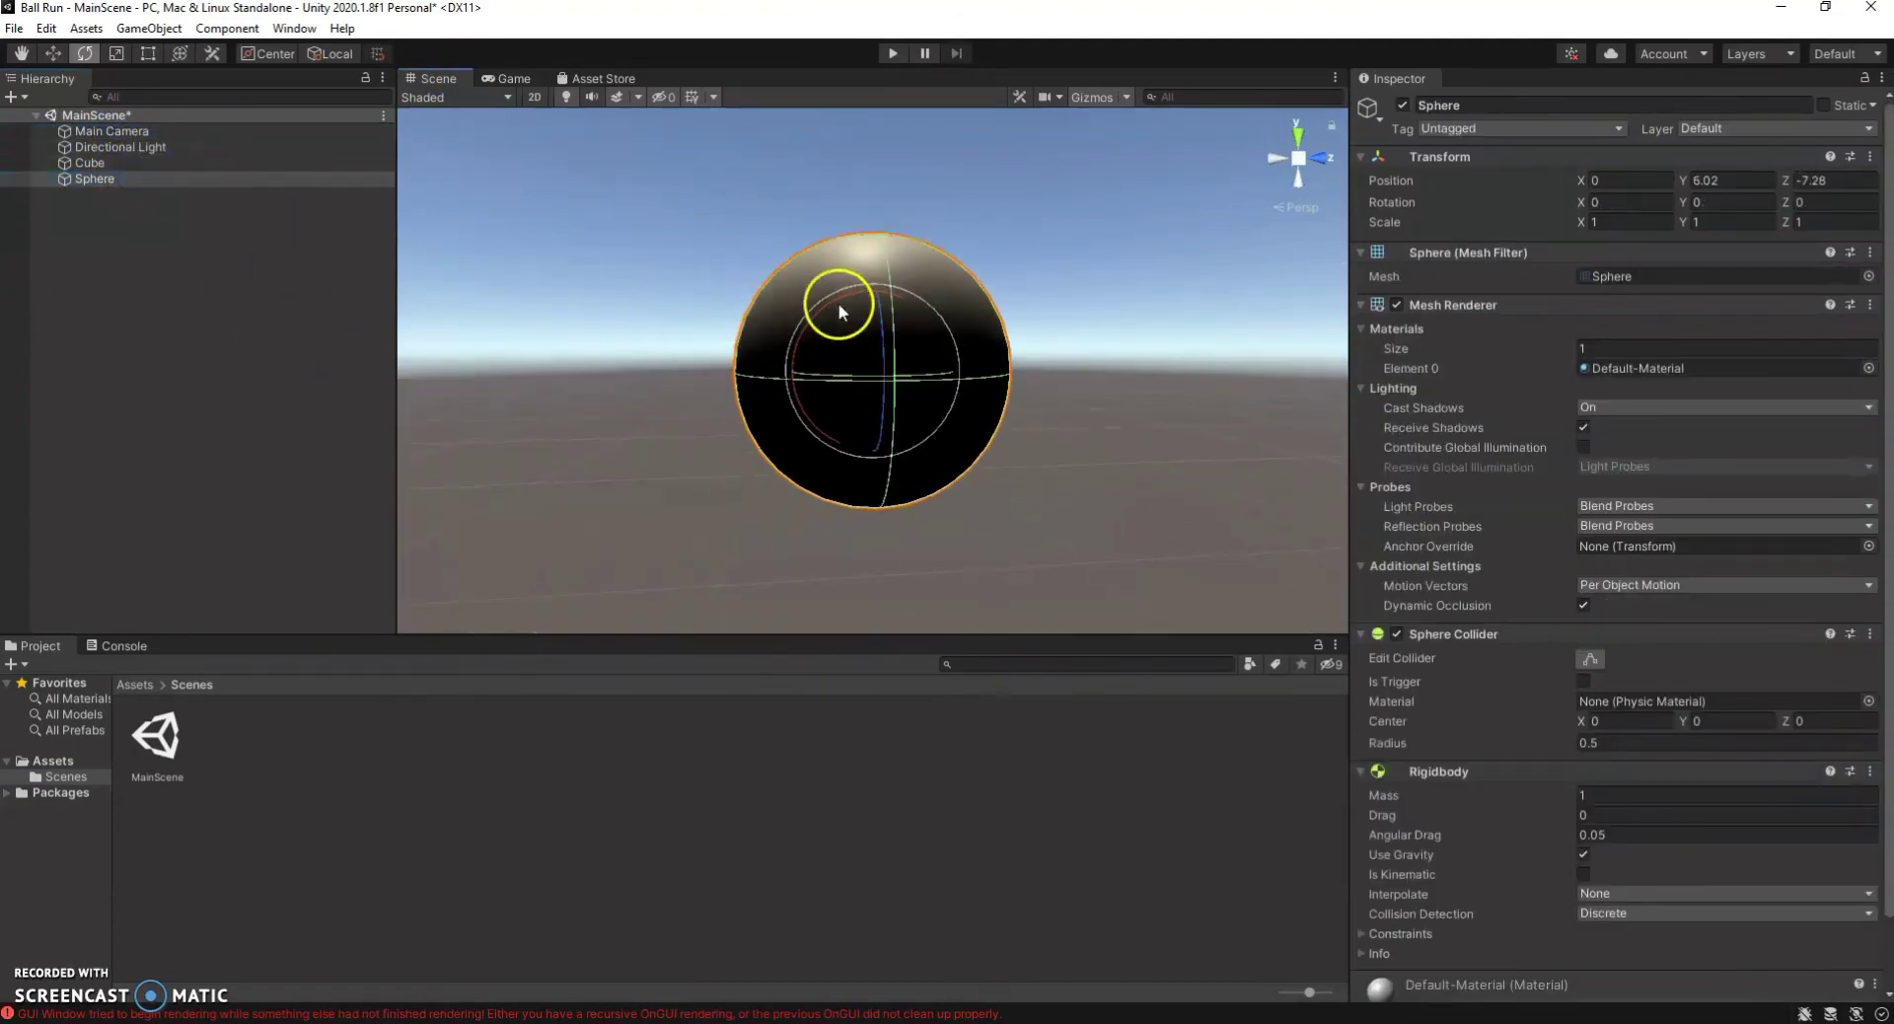
{"action": "left_click", "coordinate": [110, 165]}
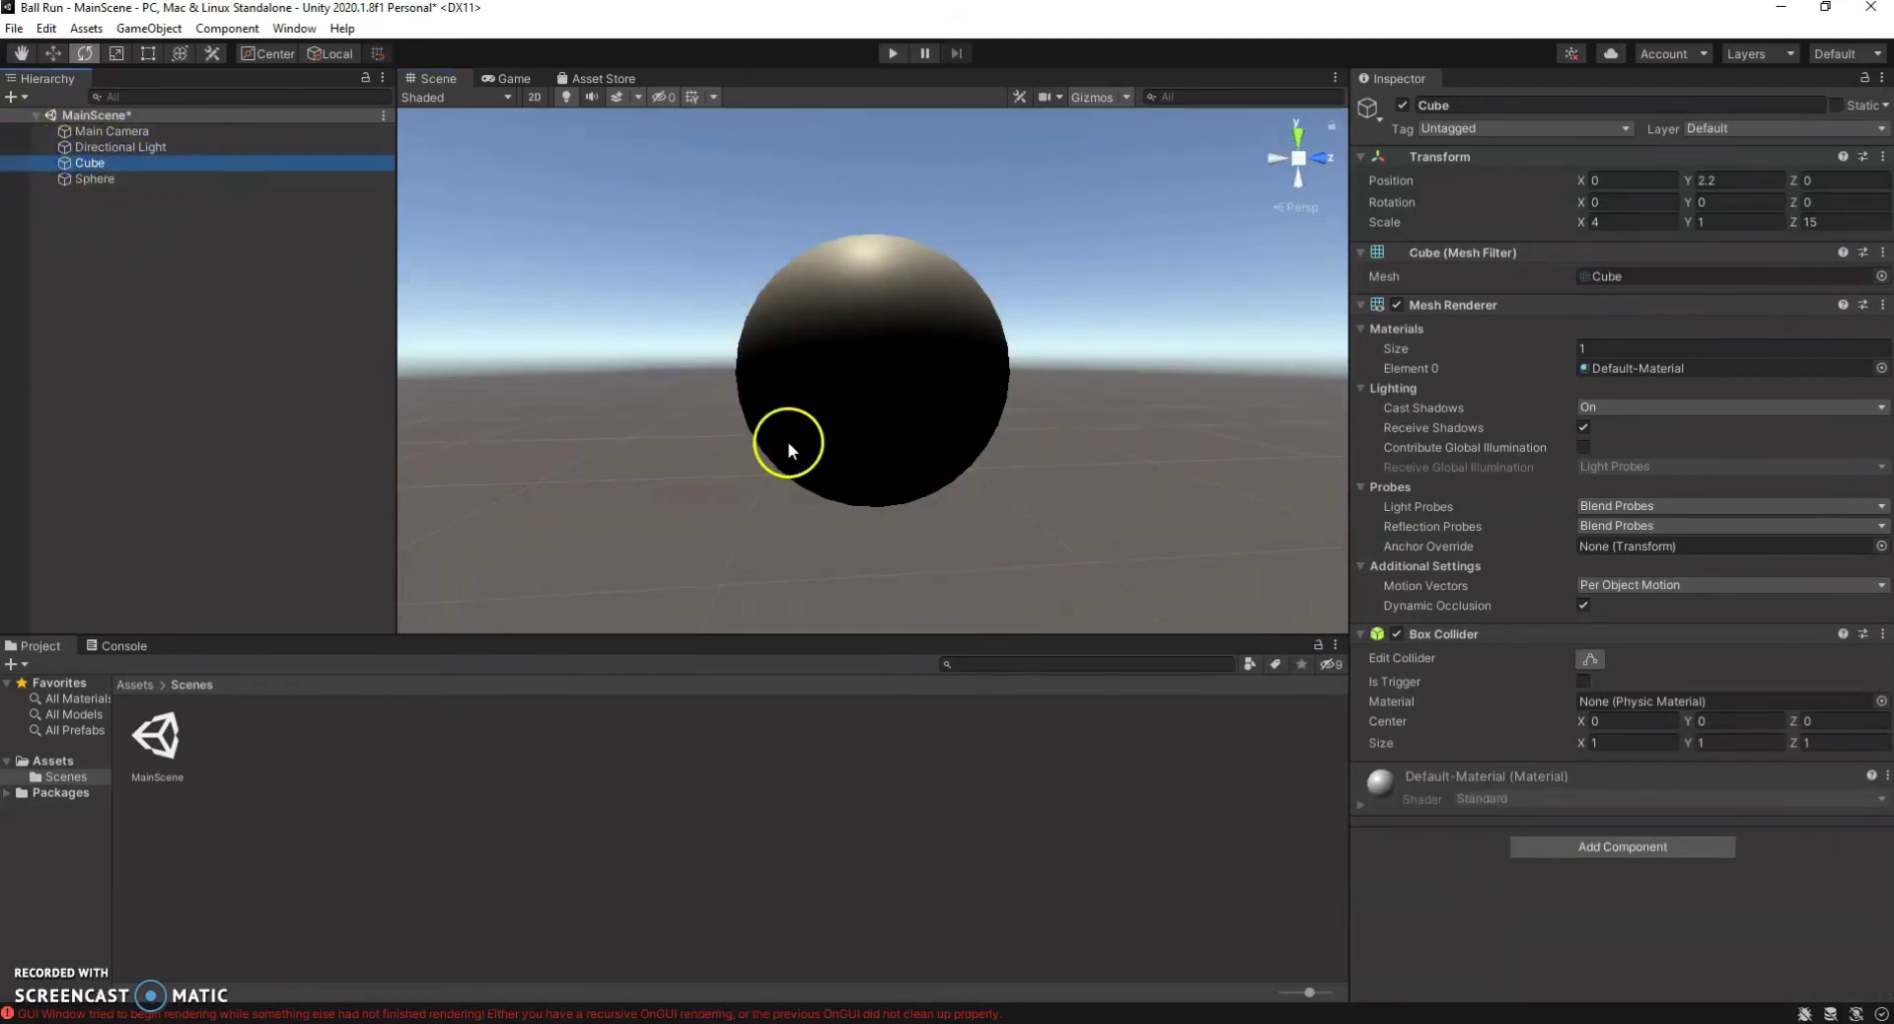
{"action": "scroll", "coordinate": [803, 441], "scroll_direction": "down", "scroll_amount": 12, "text": "alt"}
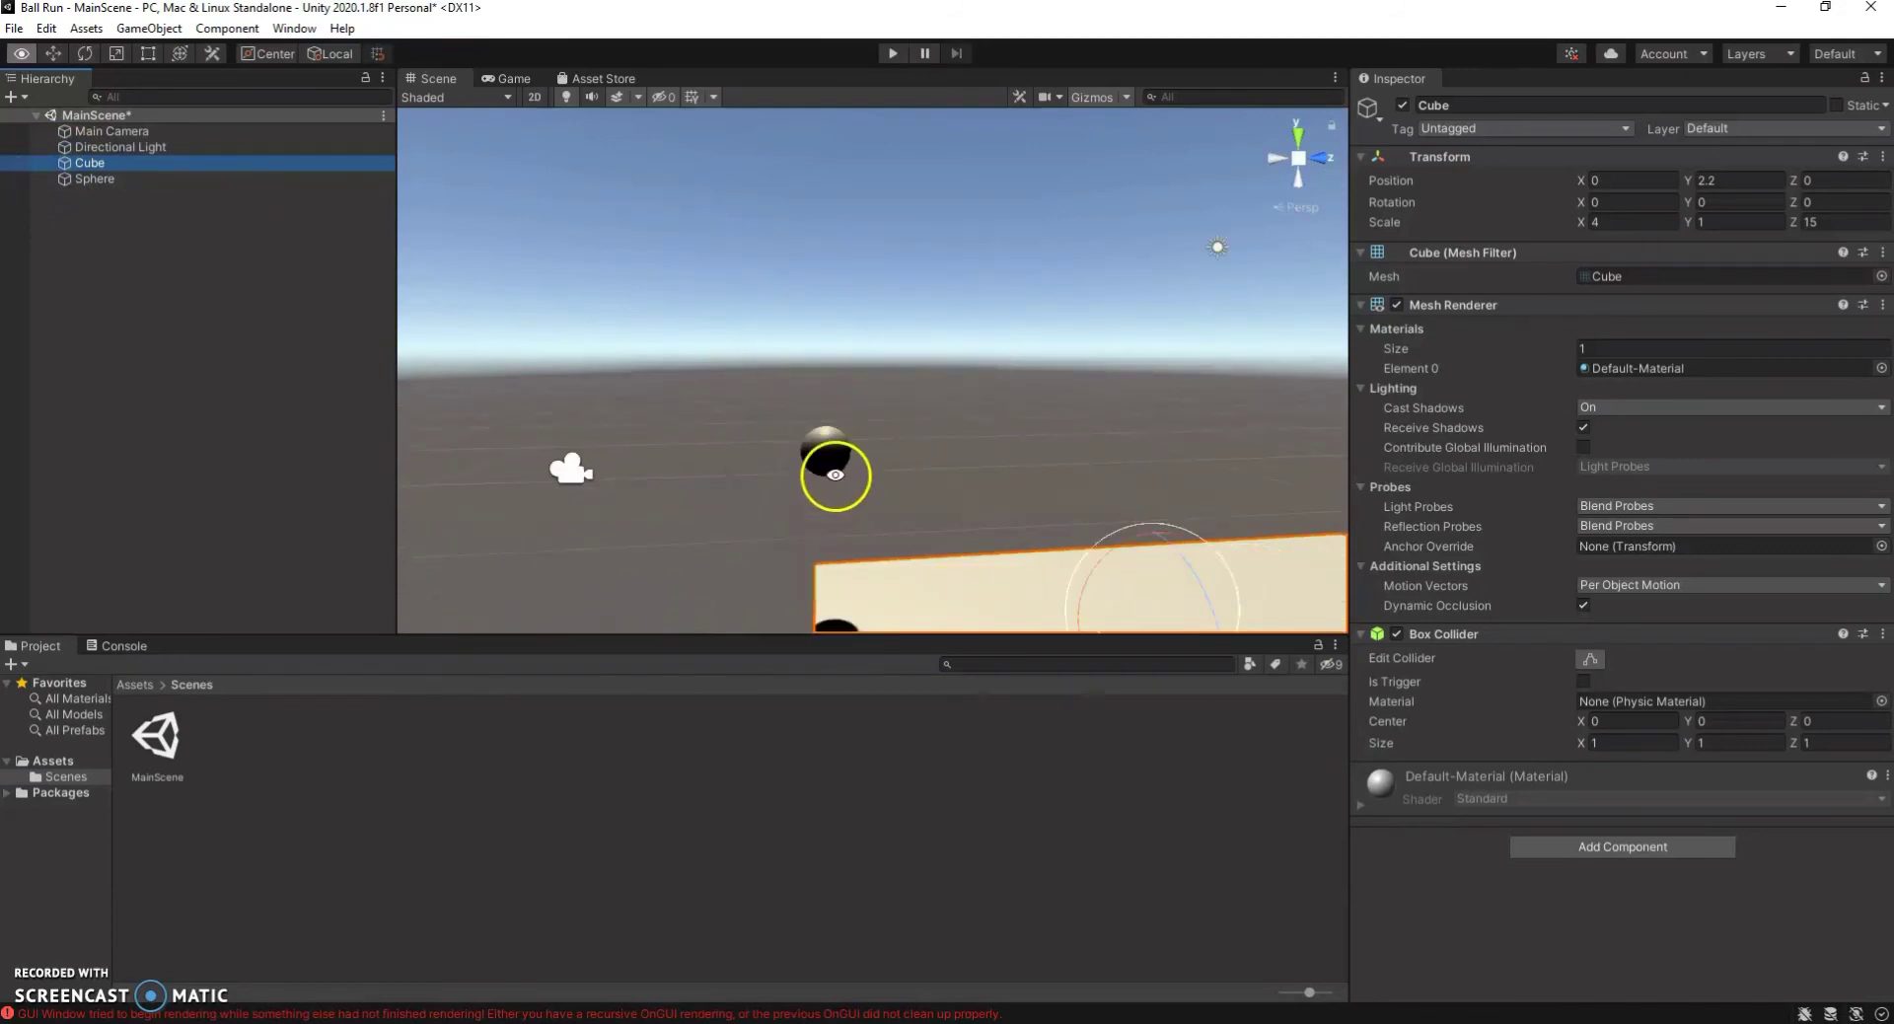
{"action": "scroll", "coordinate": [835, 475], "scroll_direction": "down", "scroll_amount": 10, "text": "alt"}
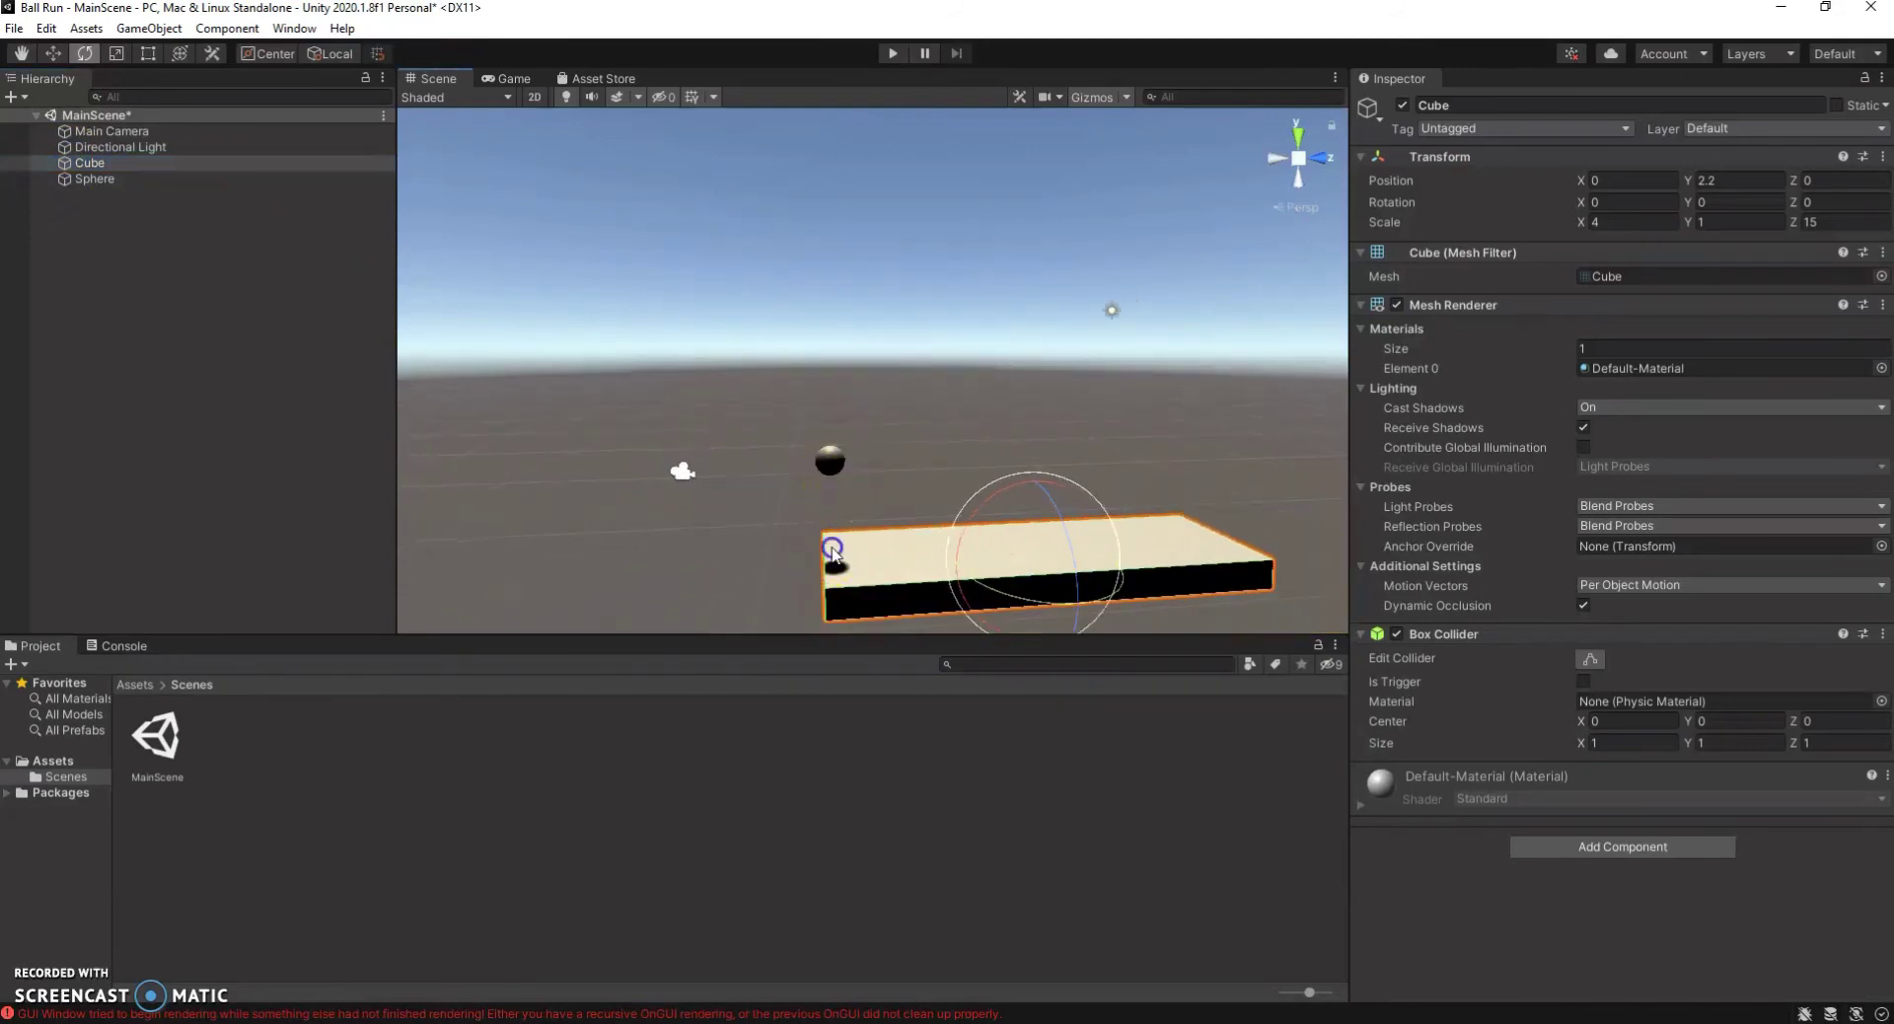
{"action": "left_click_drag", "start_coordinate": [833, 549], "coordinate": [1285, 520], "text": "alt"}
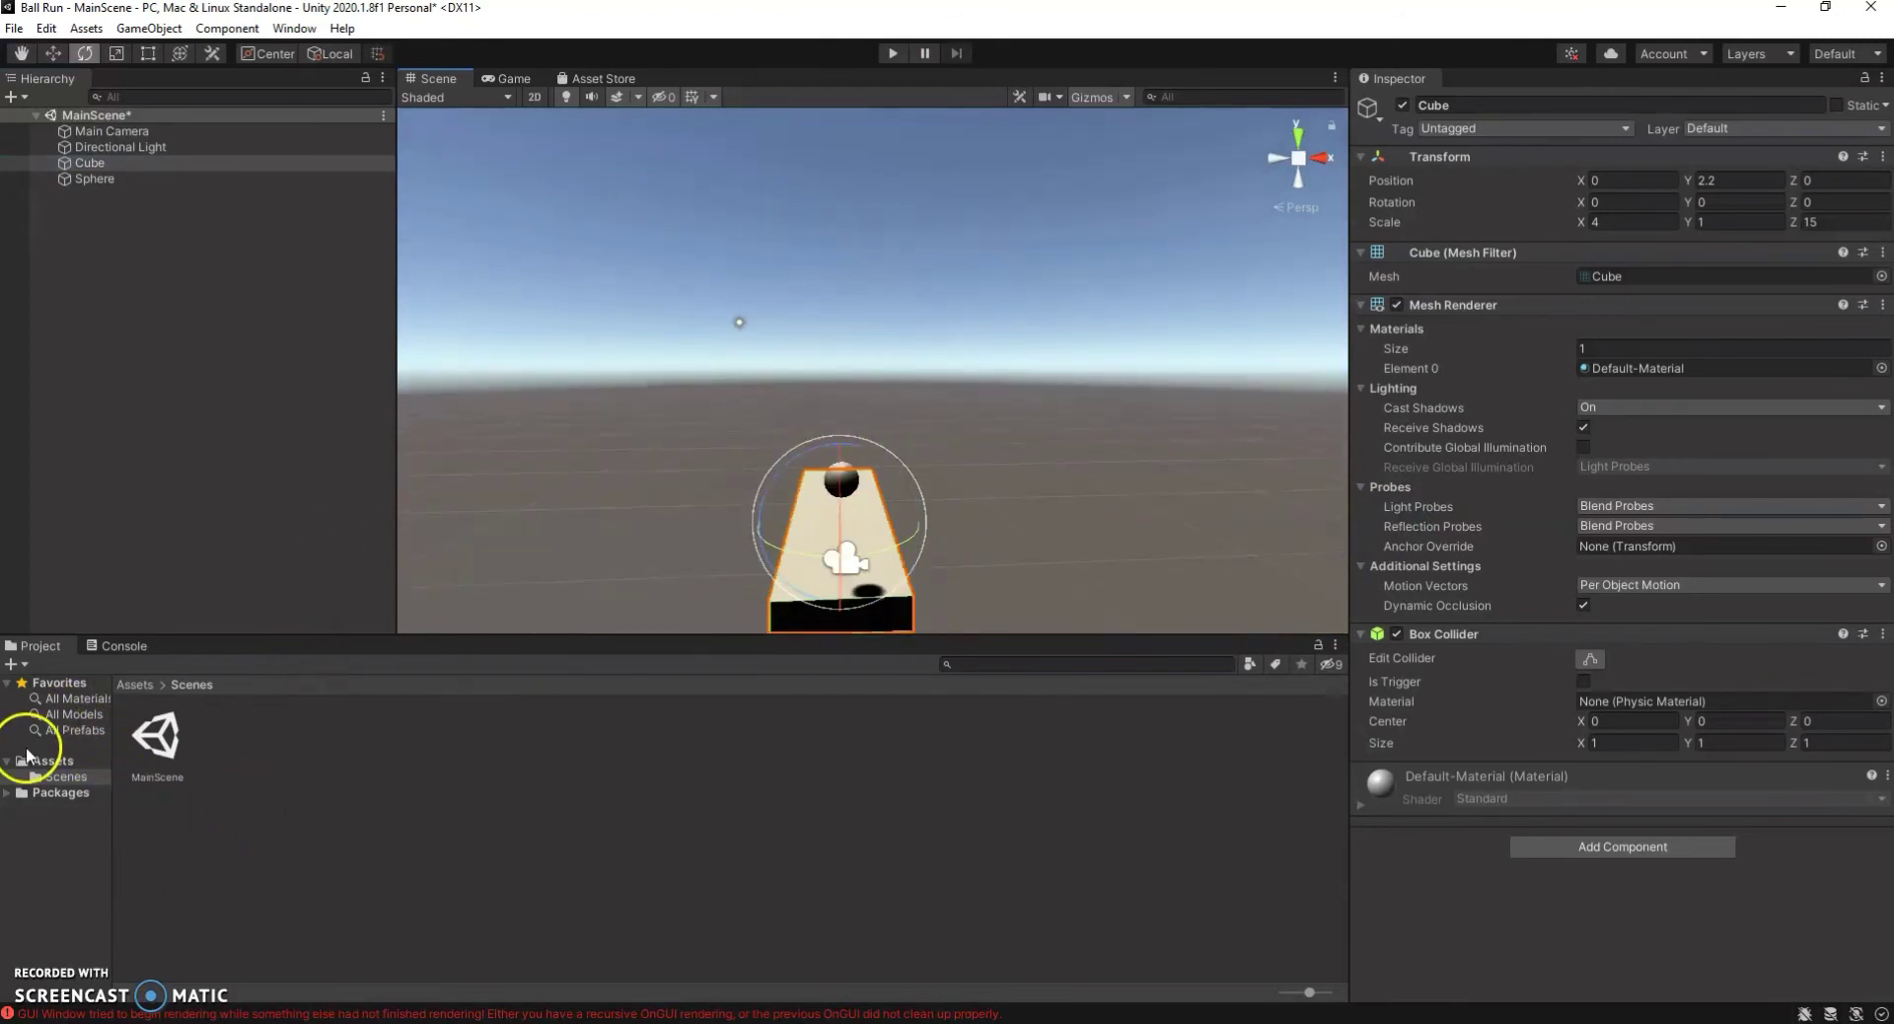
Create a new folder named Matireal in the project's Assets folder.
{"action": "left_click", "coordinate": [58, 760]}
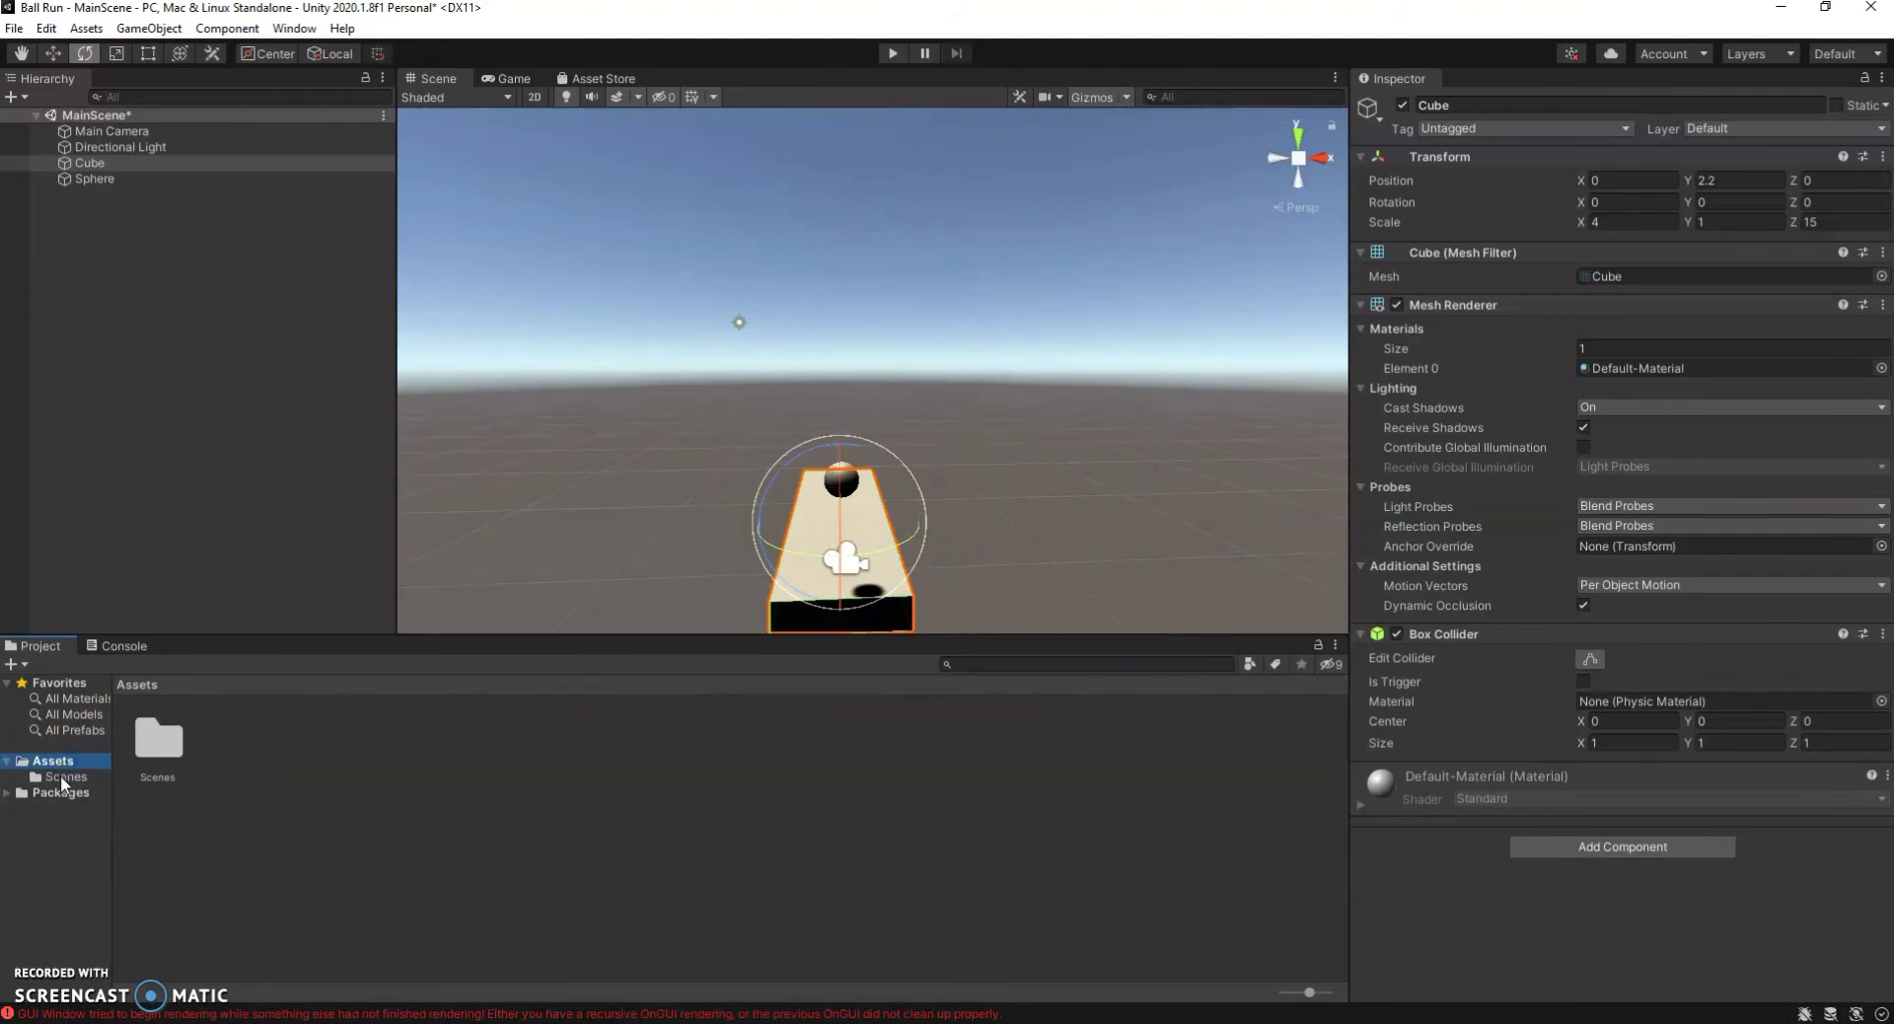
{"action": "right_click", "coordinate": [279, 753]}
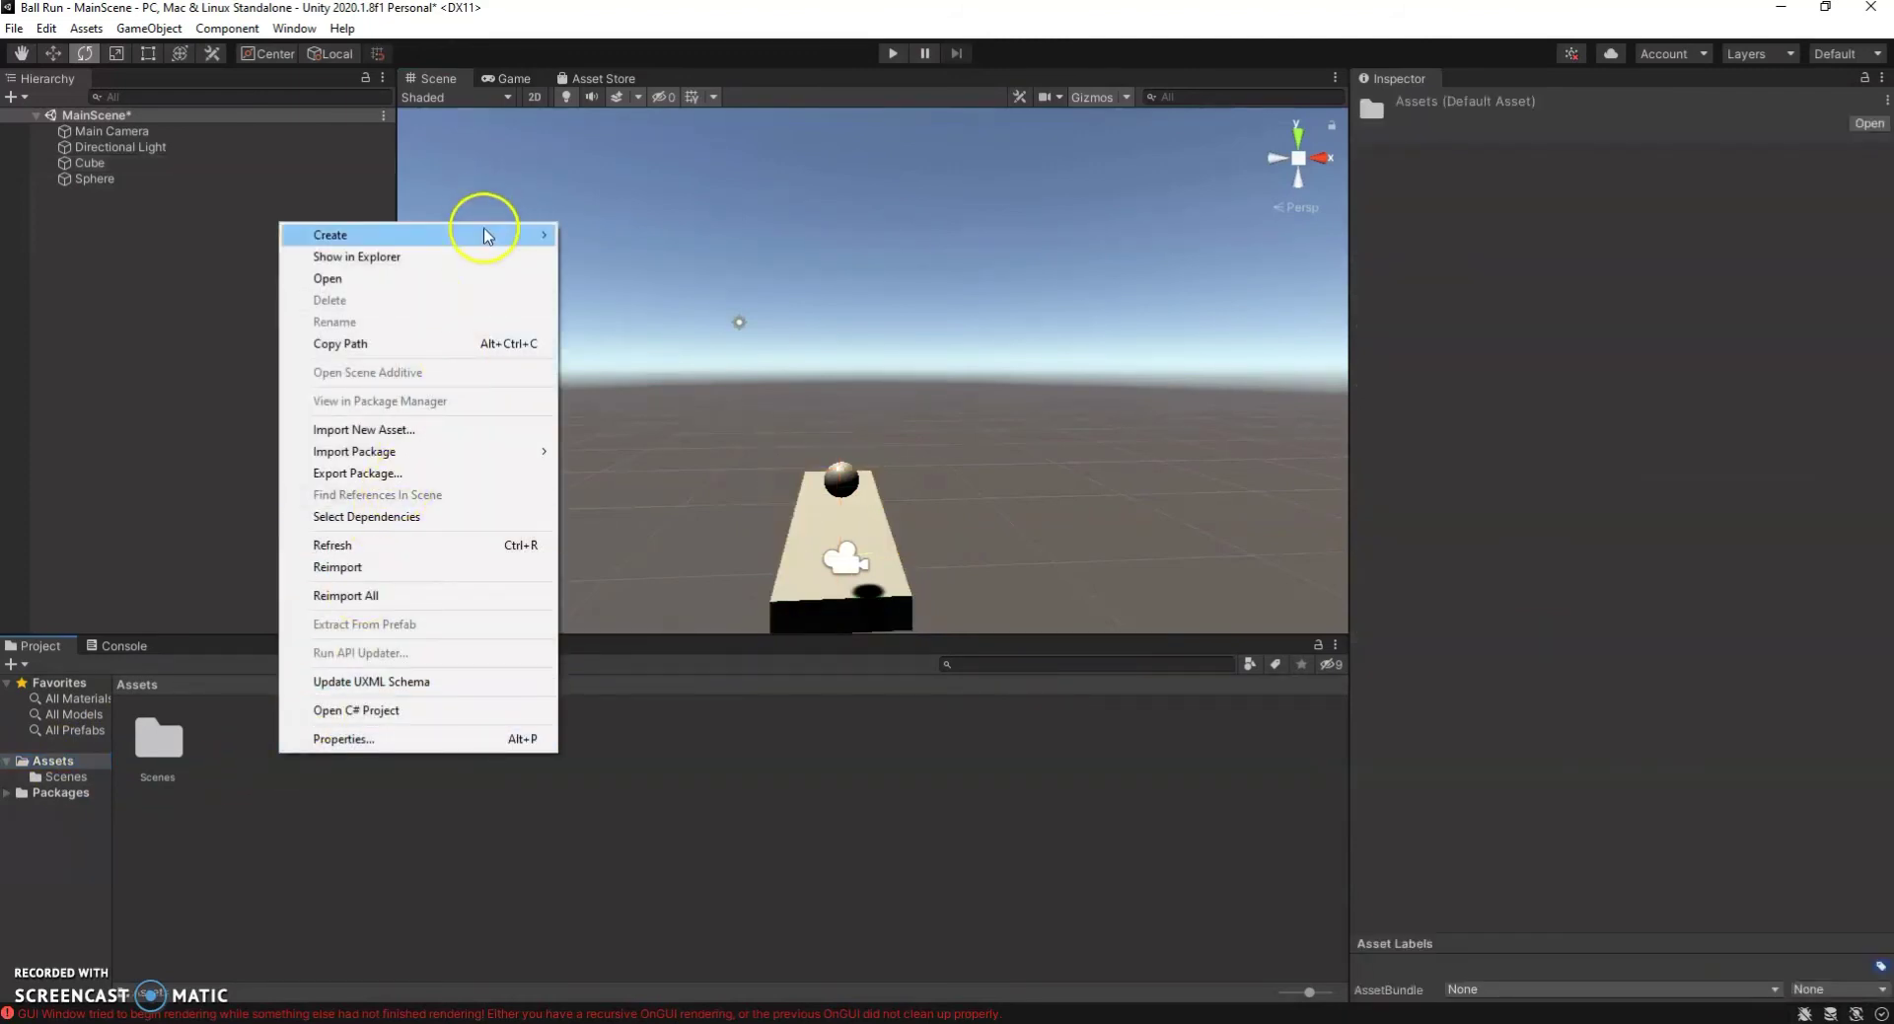
{"action": "mouse_move", "coordinate": [488, 235]}
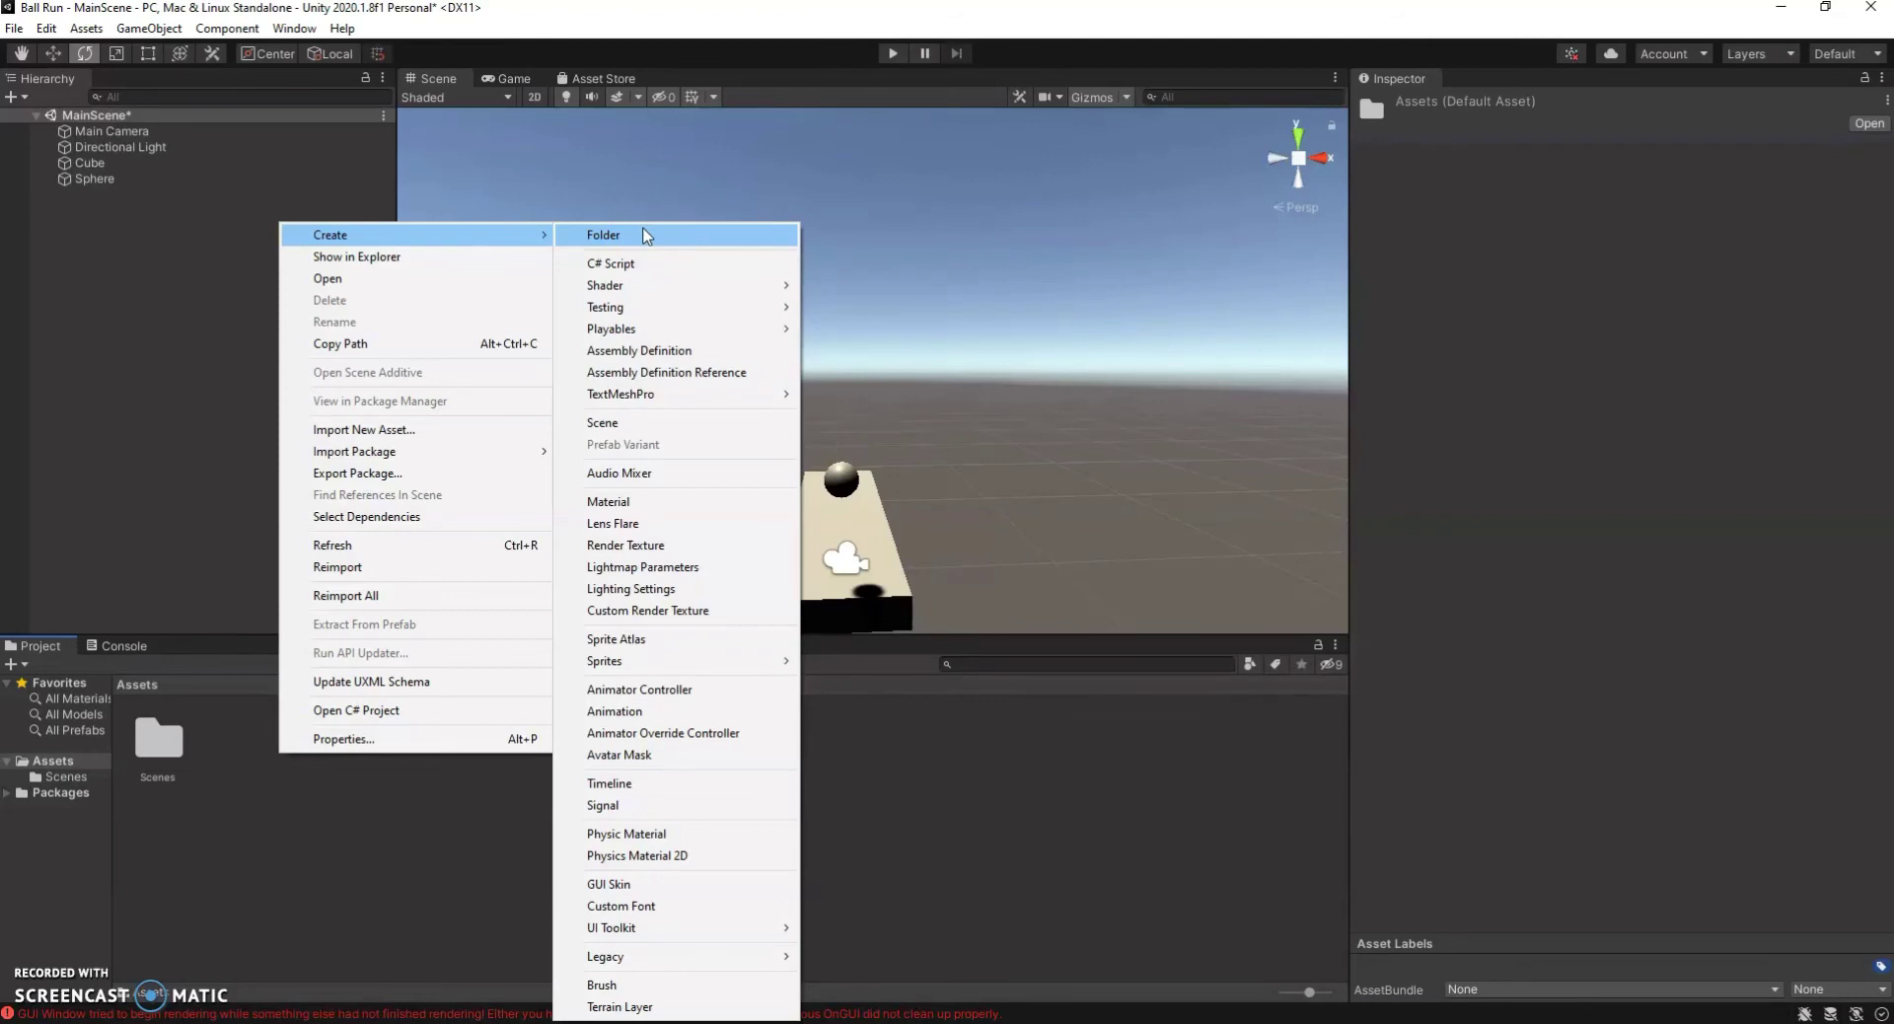
{"action": "left_click", "coordinate": [643, 235]}
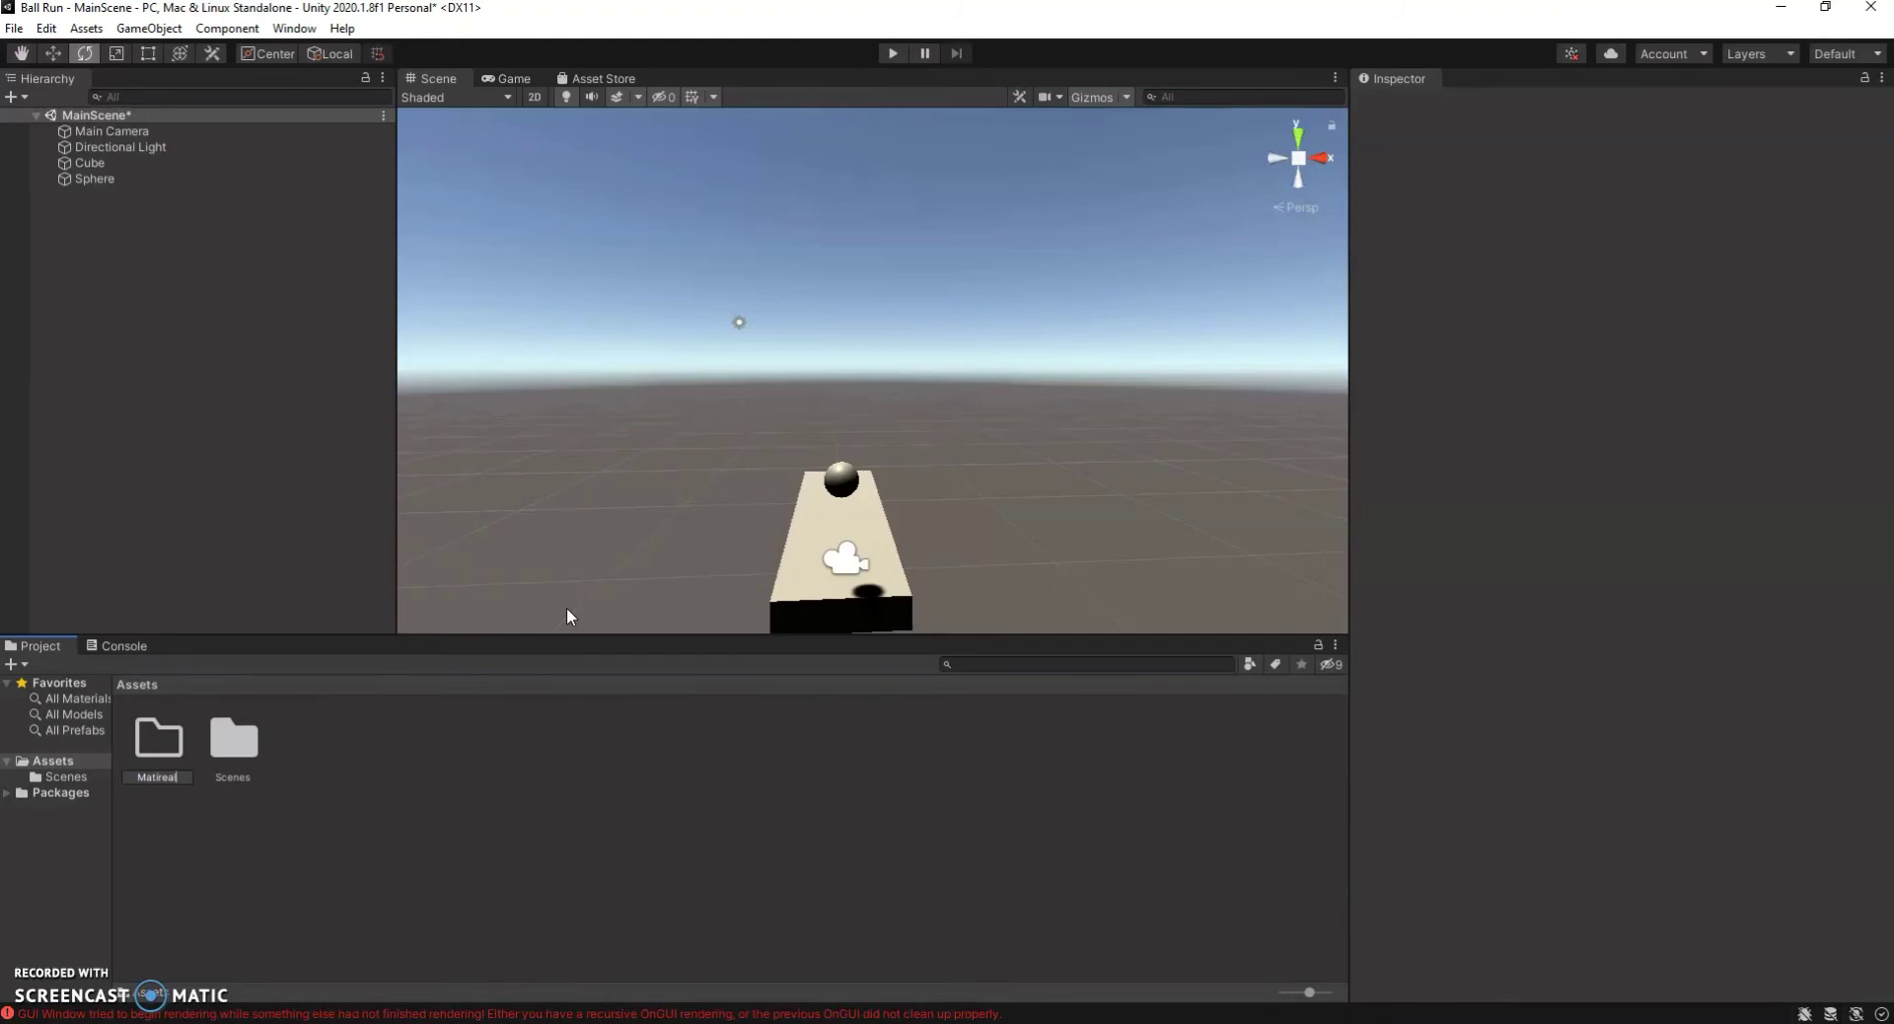
{"action": "left_click", "coordinate": [452, 927]}
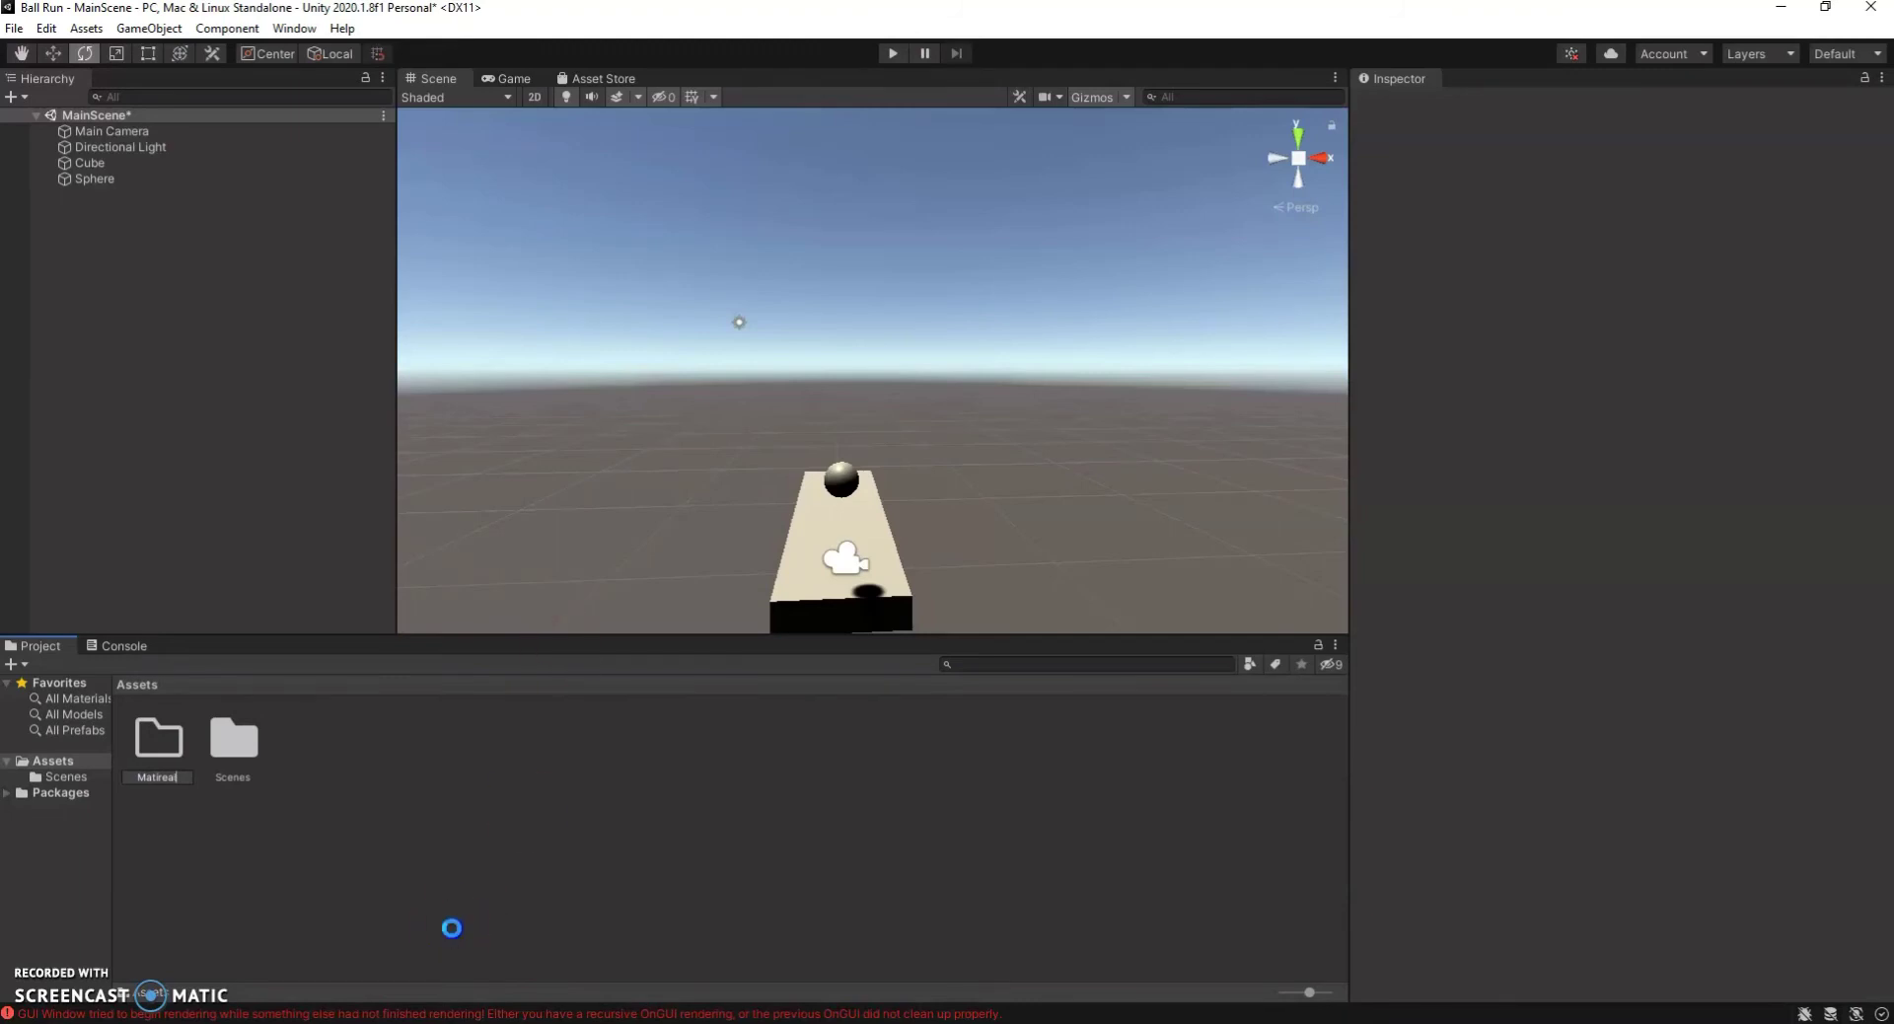
Correct the misspelled Matireal folder's name to Material and open the folder.
{"action": "right_click", "coordinate": [156, 781]}
{"action": "left_click", "coordinate": [155, 834]}
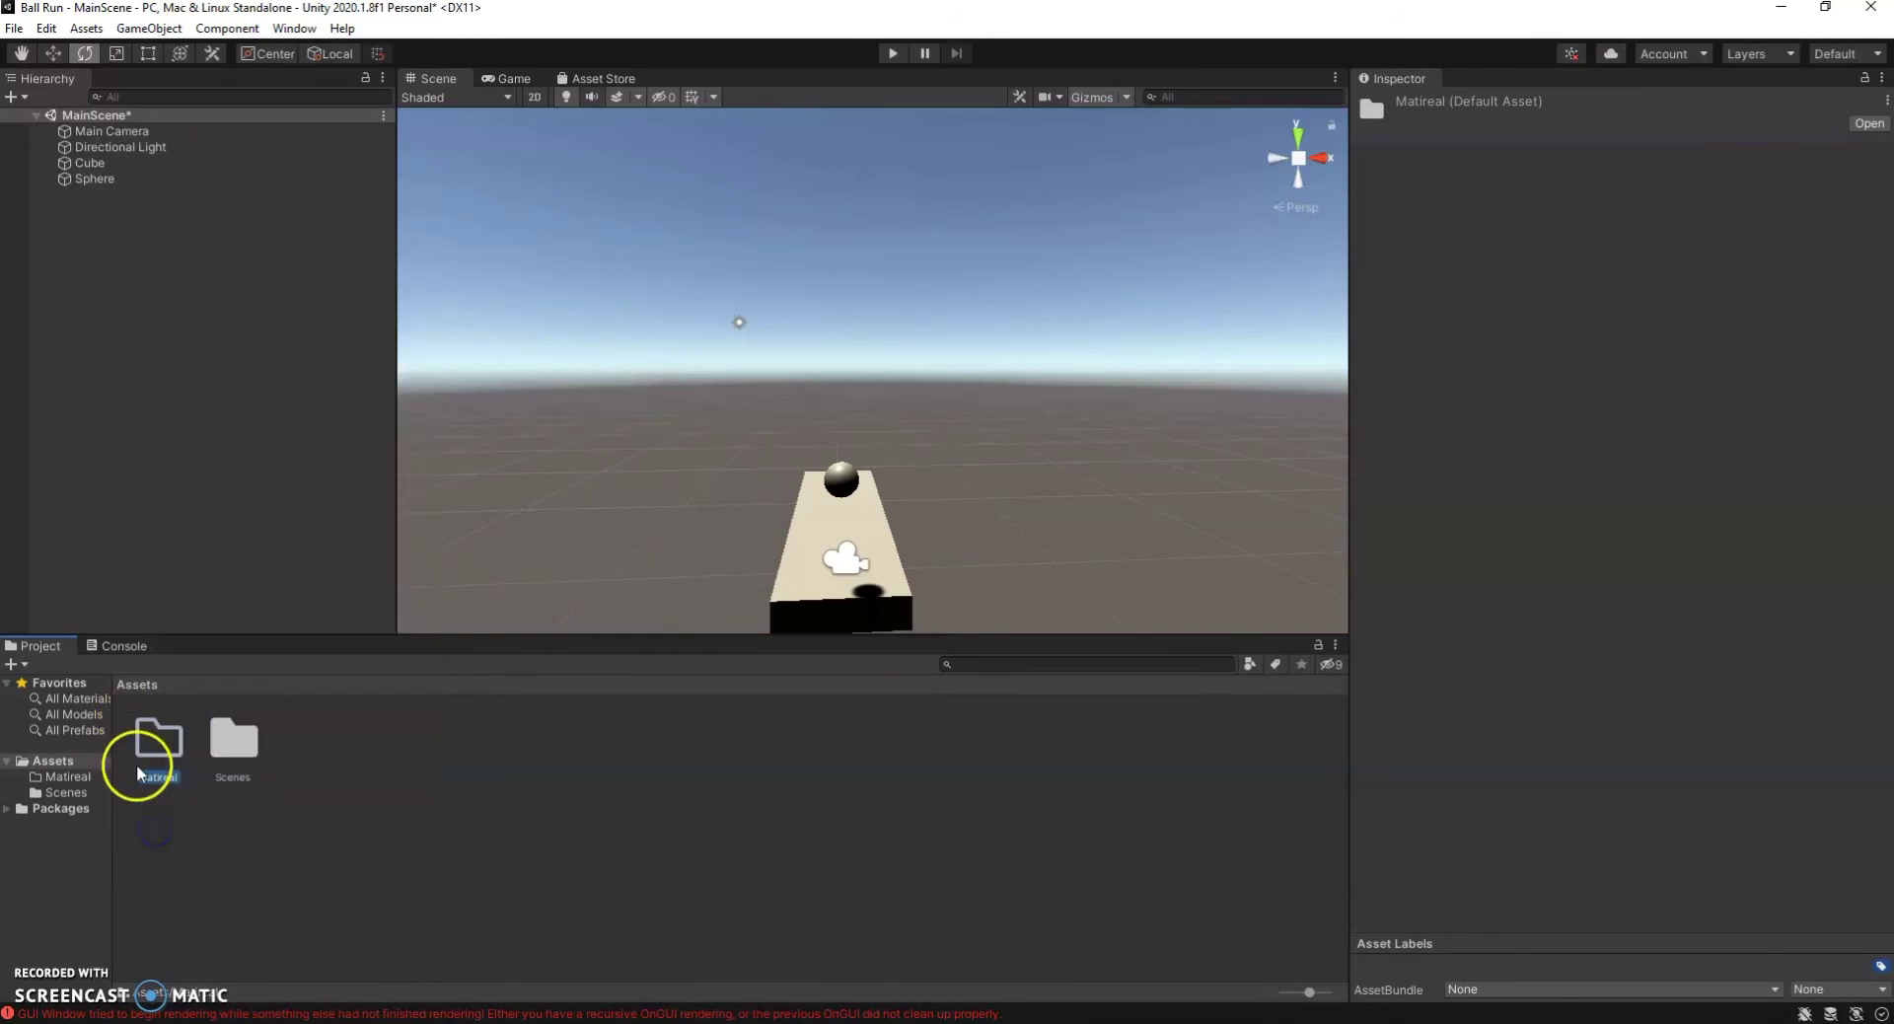
{"action": "left_click", "coordinate": [198, 731]}
{"action": "double_click", "coordinate": [164, 732]}
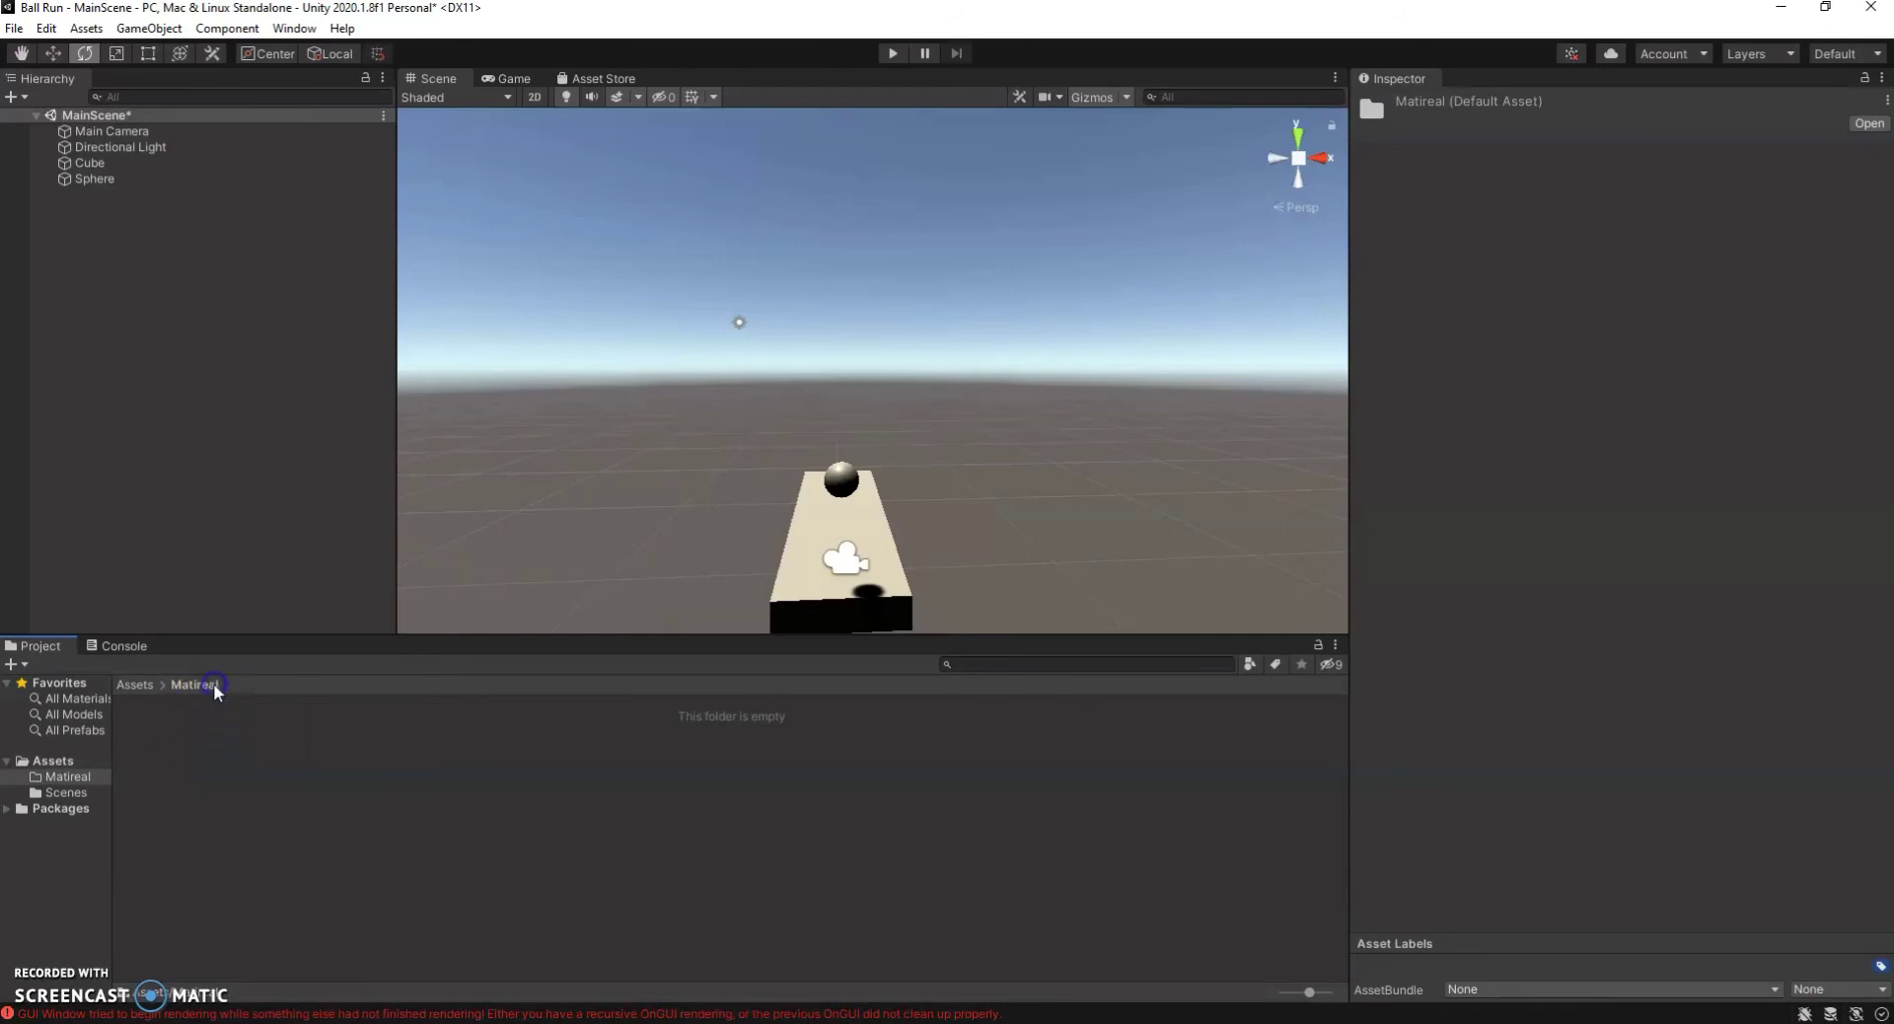
{"action": "left_click", "coordinate": [54, 761]}
{"action": "left_click", "coordinate": [62, 777]}
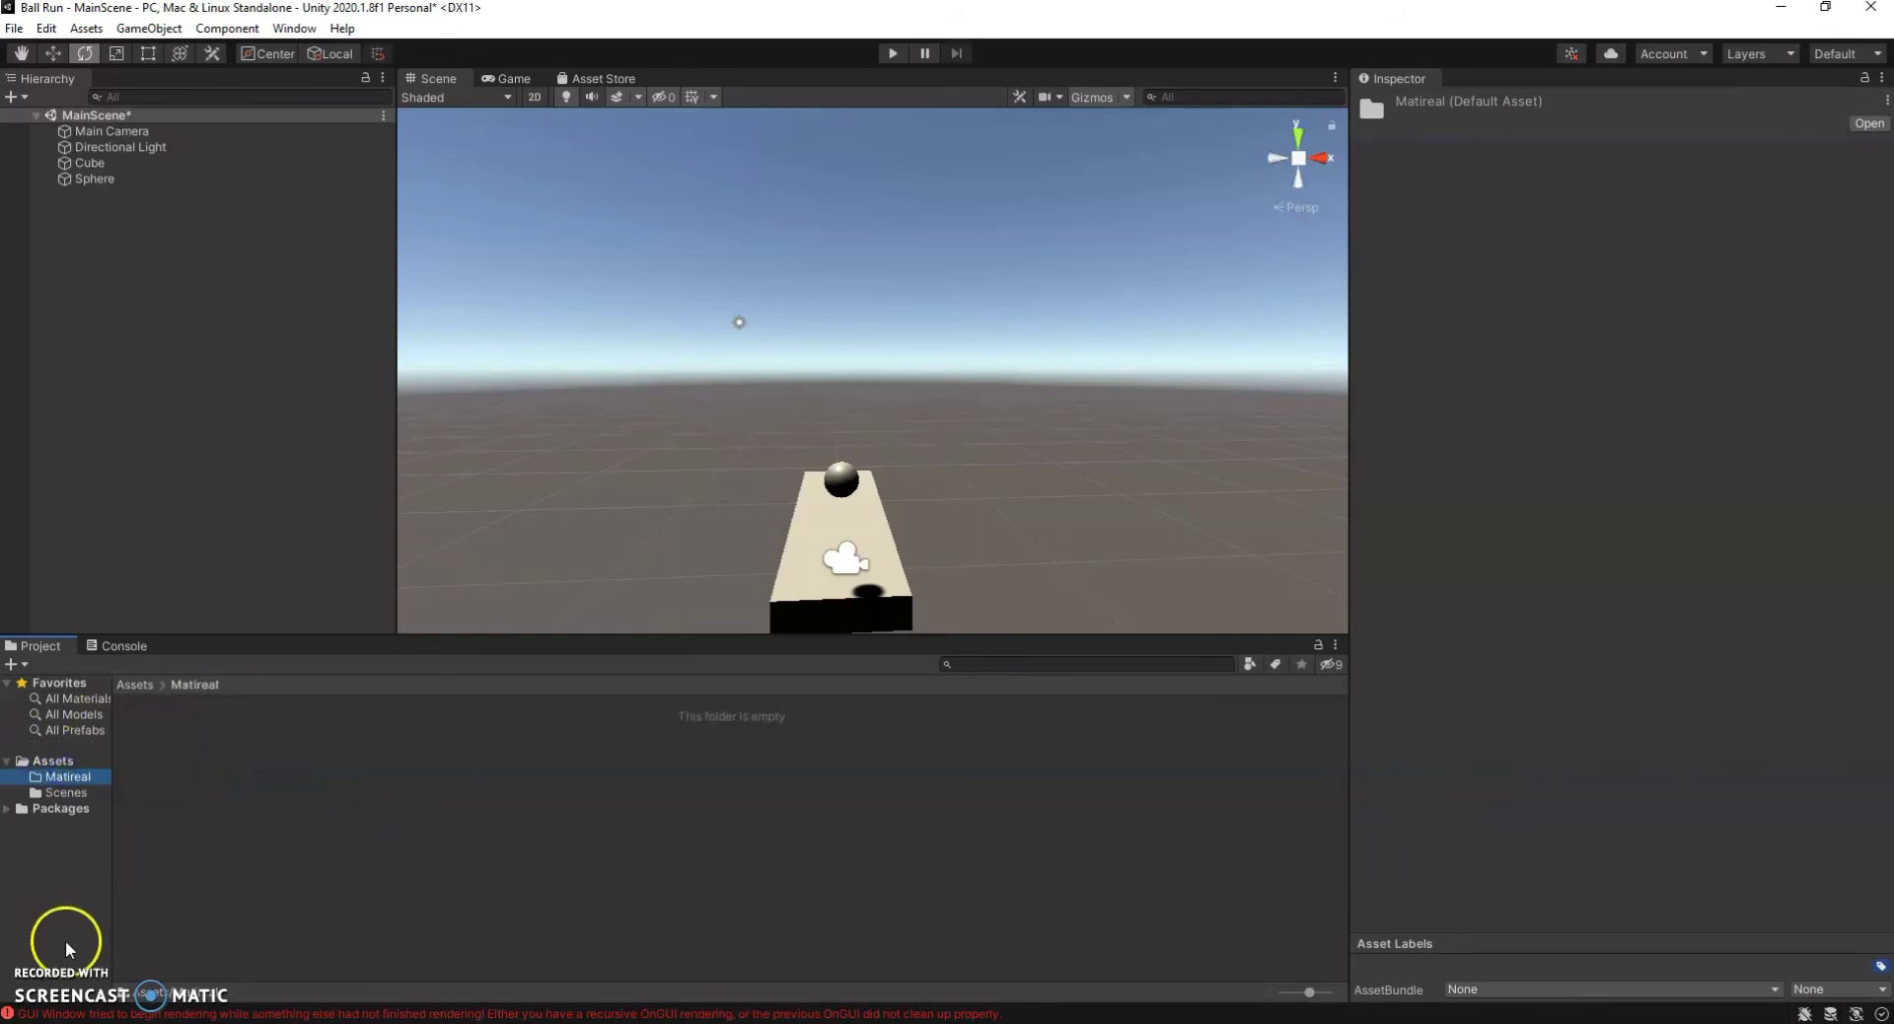
{"action": "left_click", "coordinate": [59, 760]}
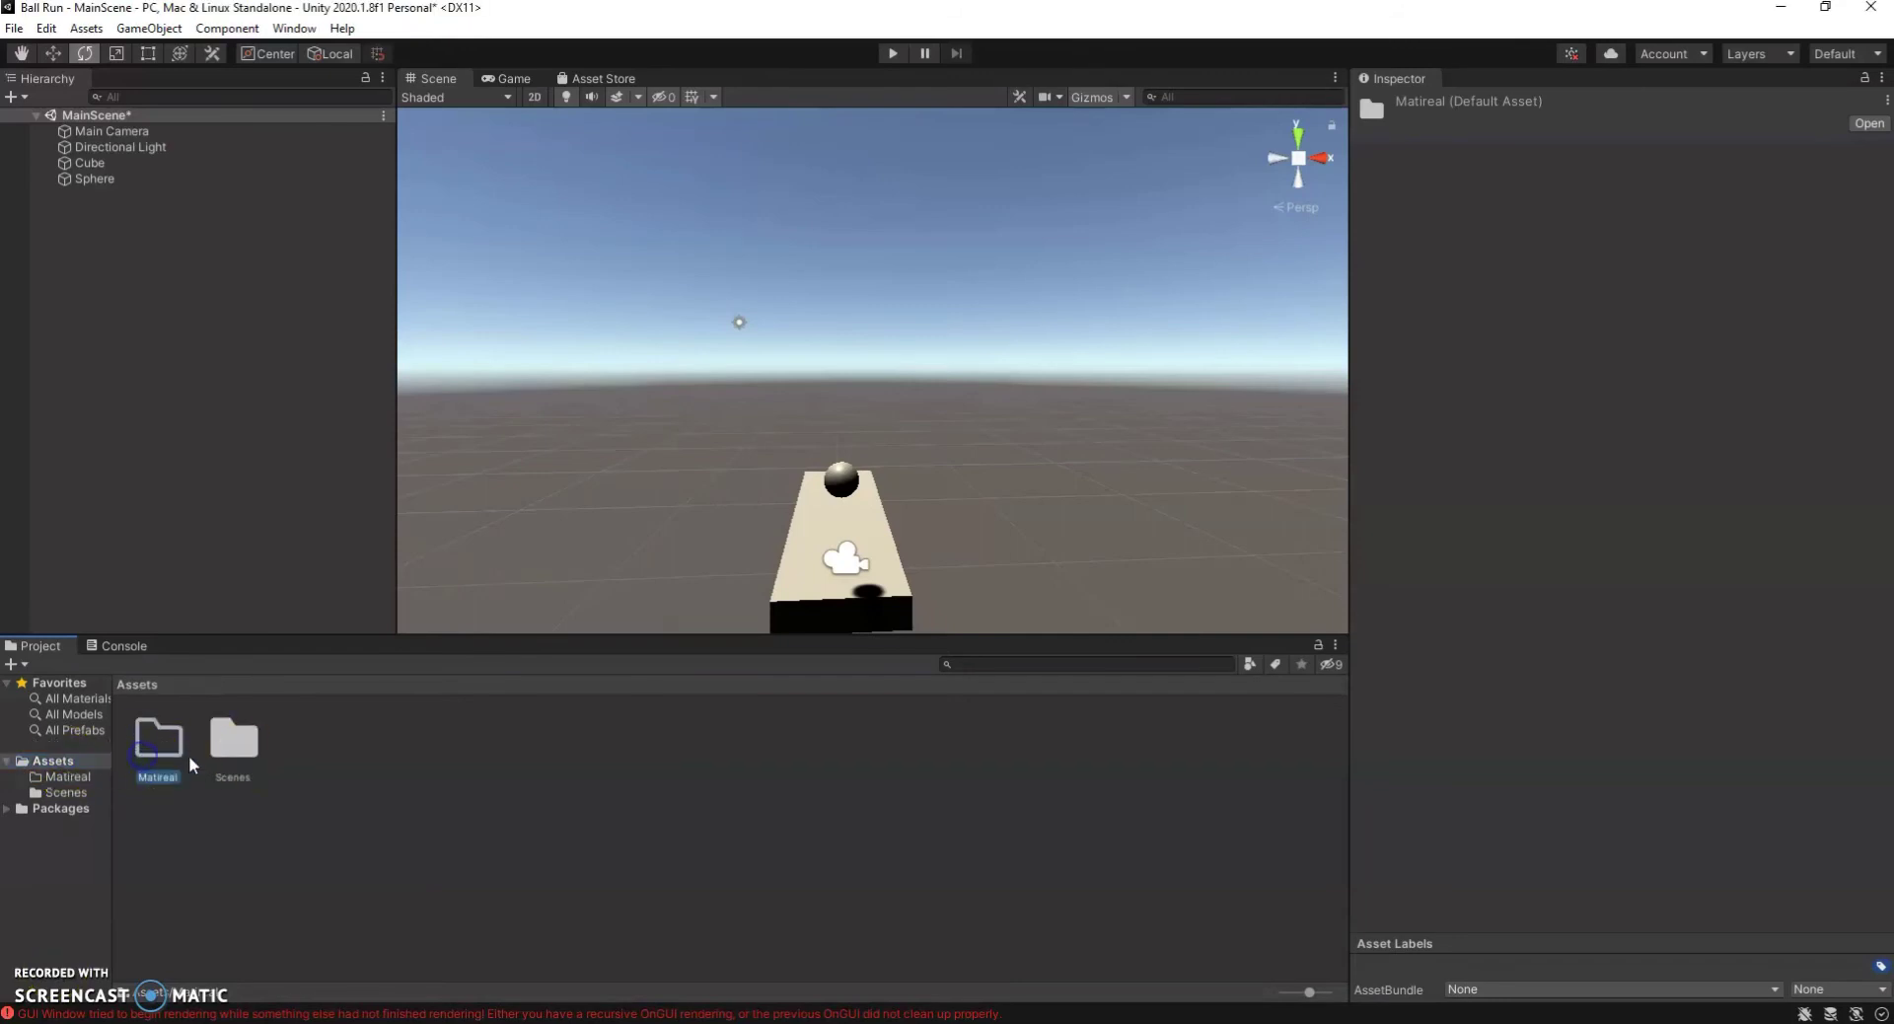
{"action": "right_click", "coordinate": [160, 751]}
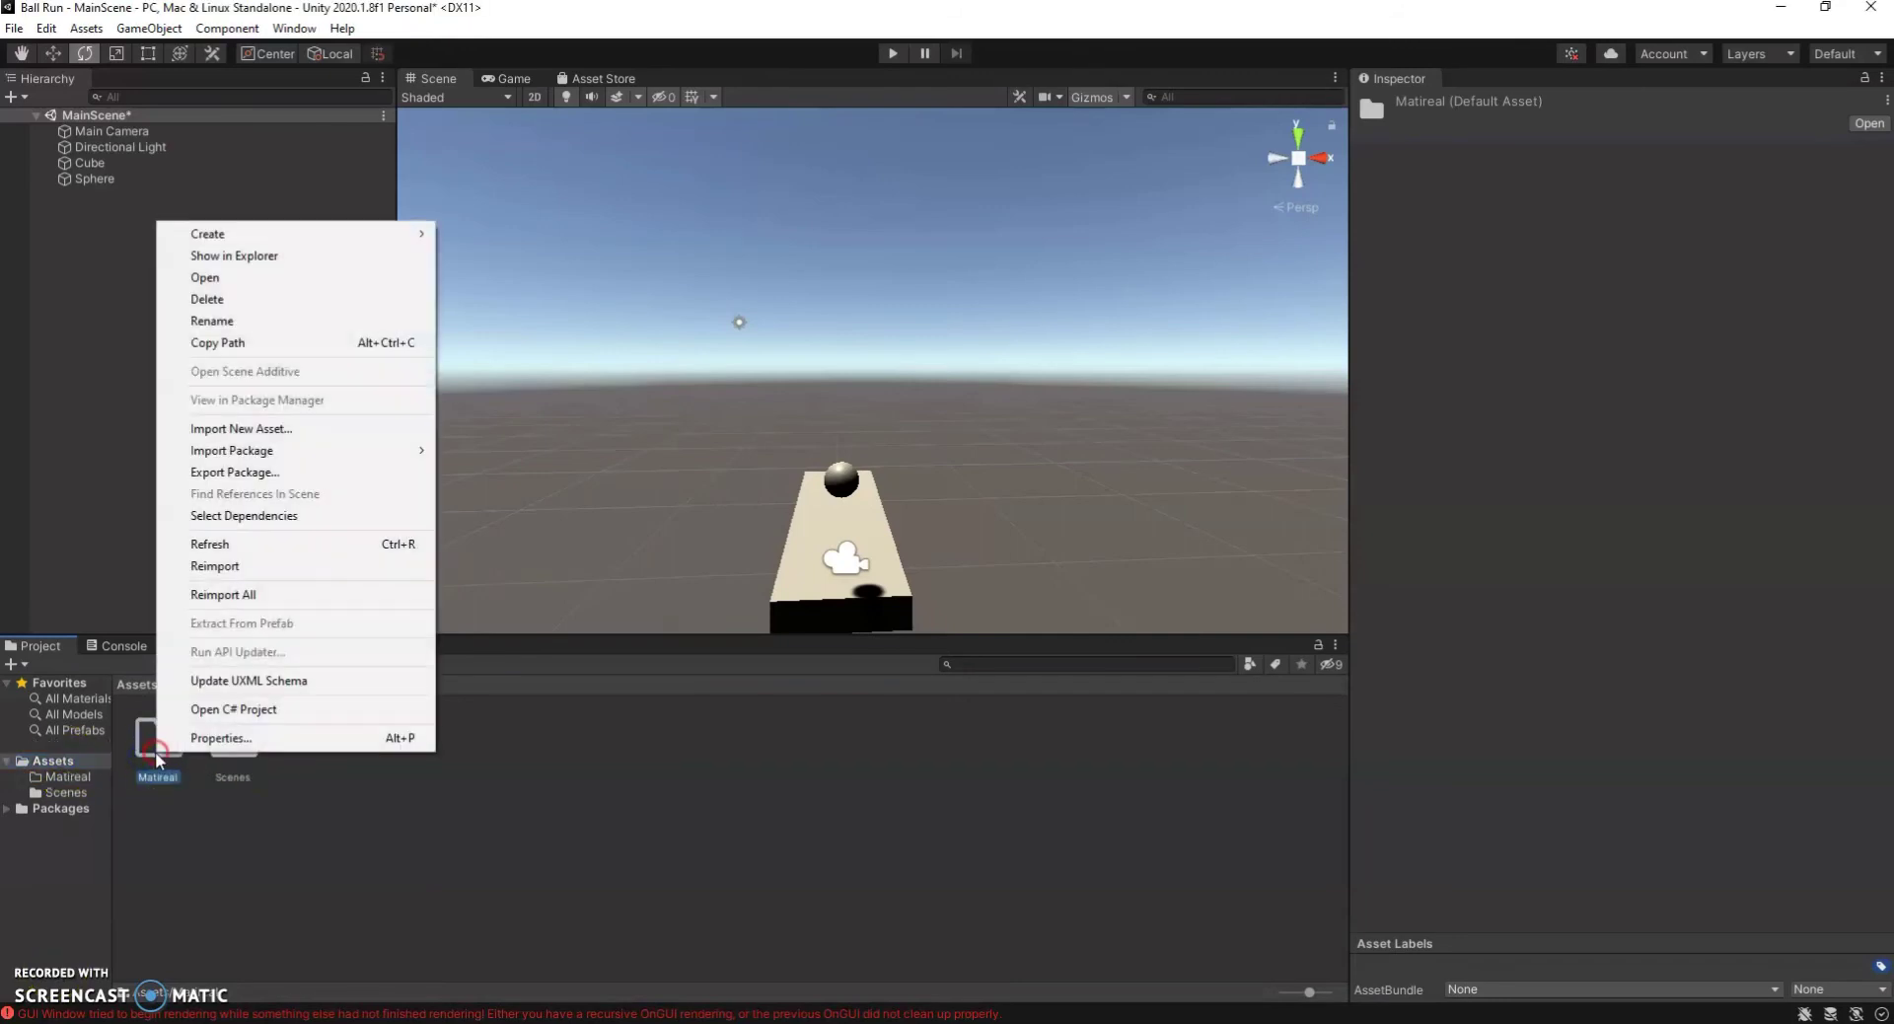
{"action": "left_click", "coordinate": [300, 321]}
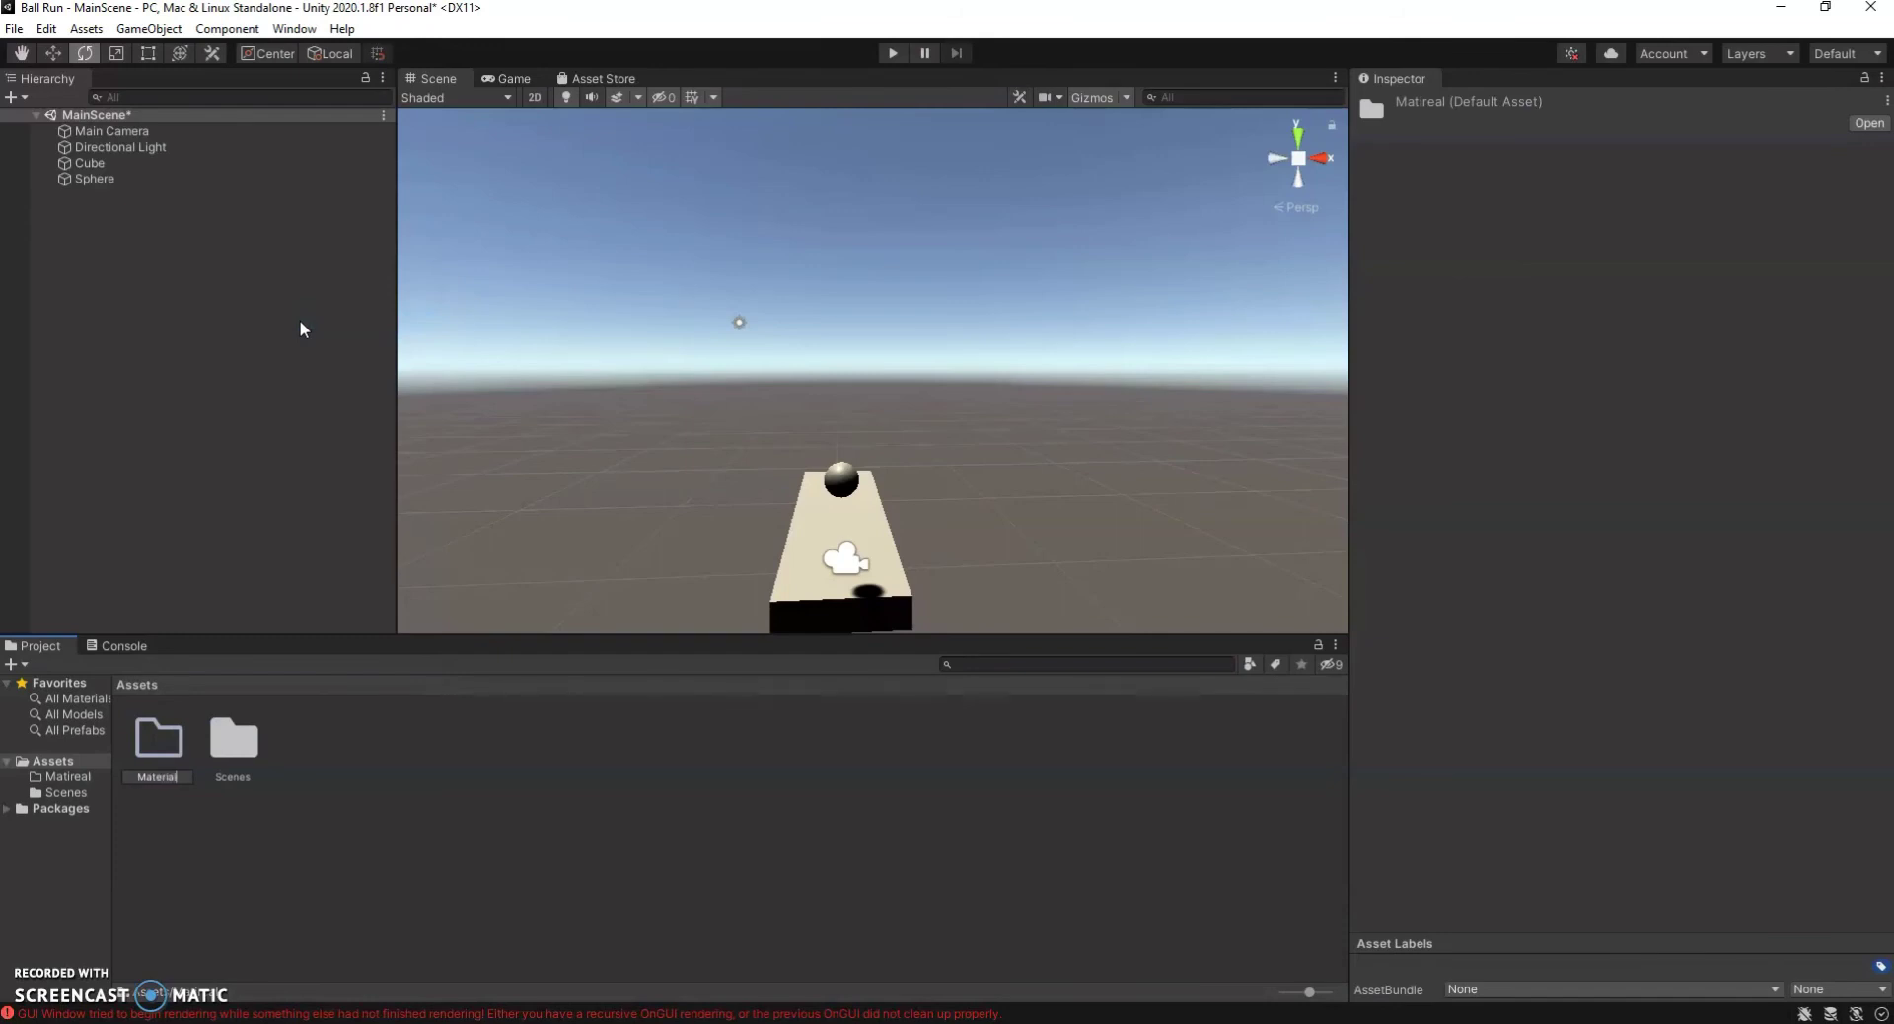
{"action": "double_click", "coordinate": [153, 747]}
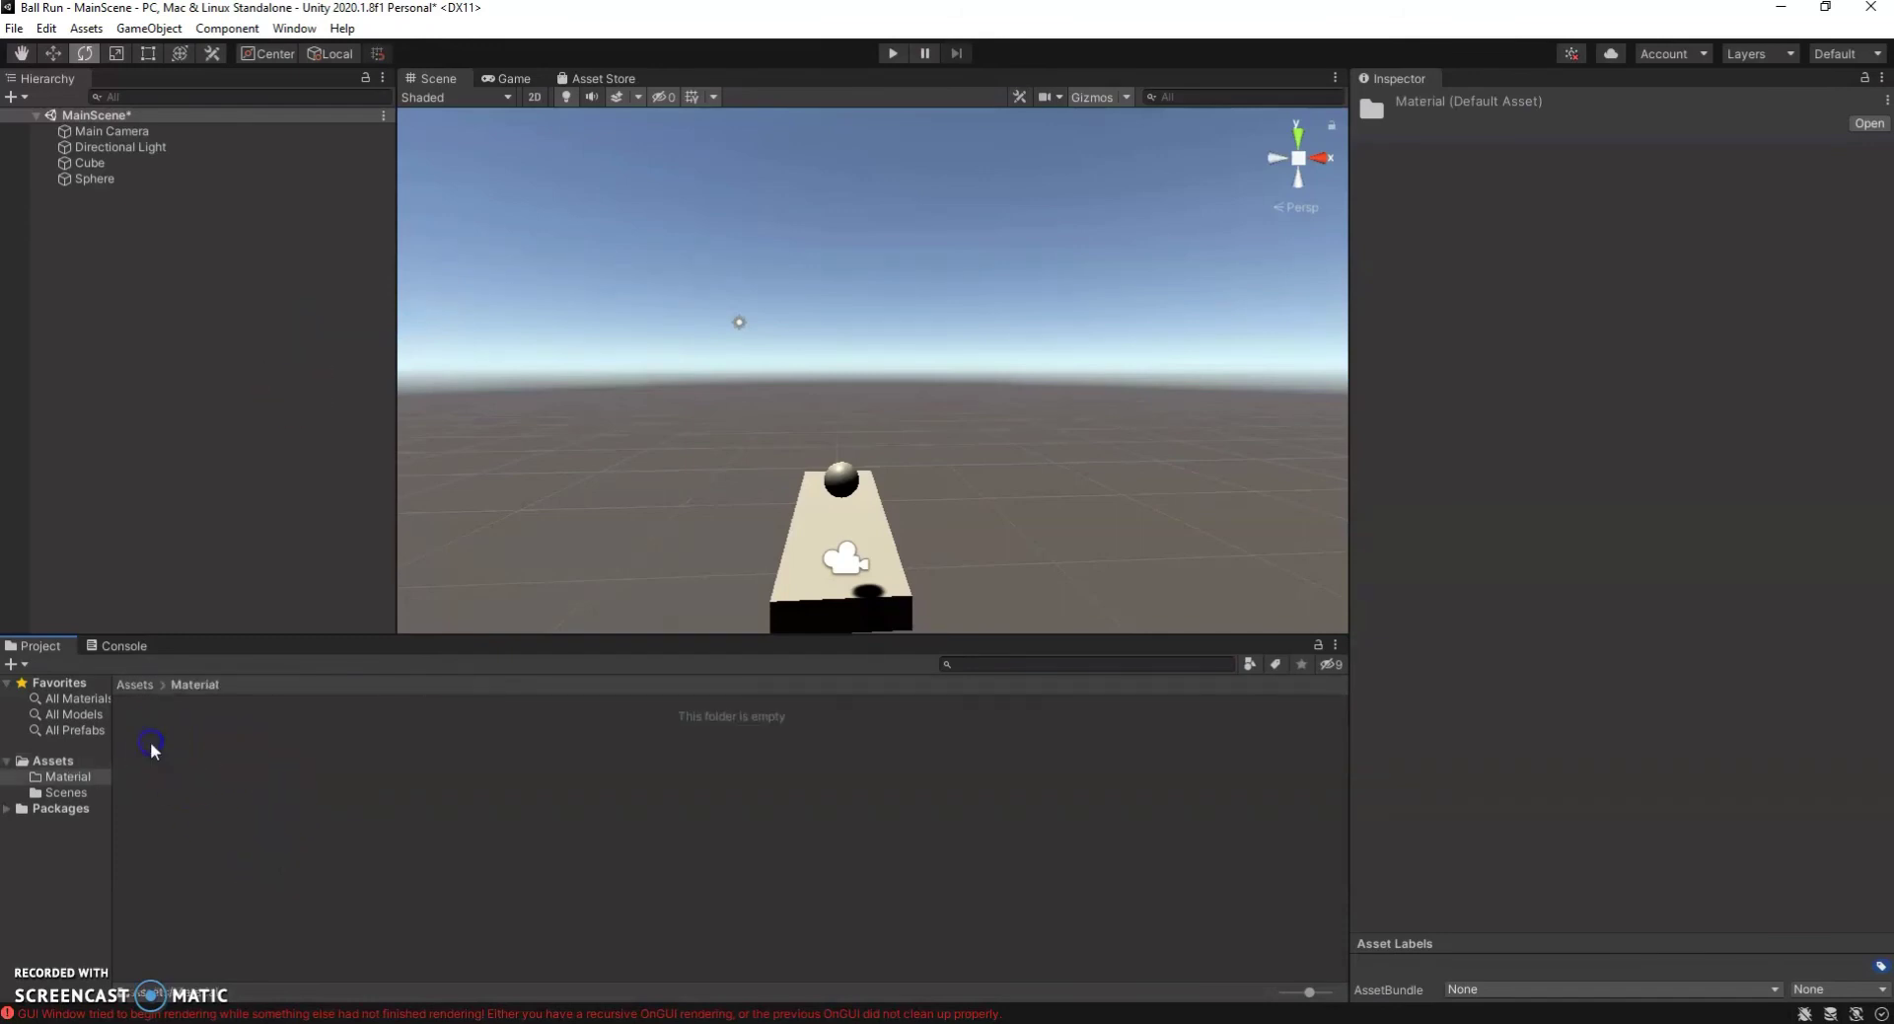
Create a new material named Blue in the Material folder.
{"action": "right_click", "coordinate": [235, 729]}
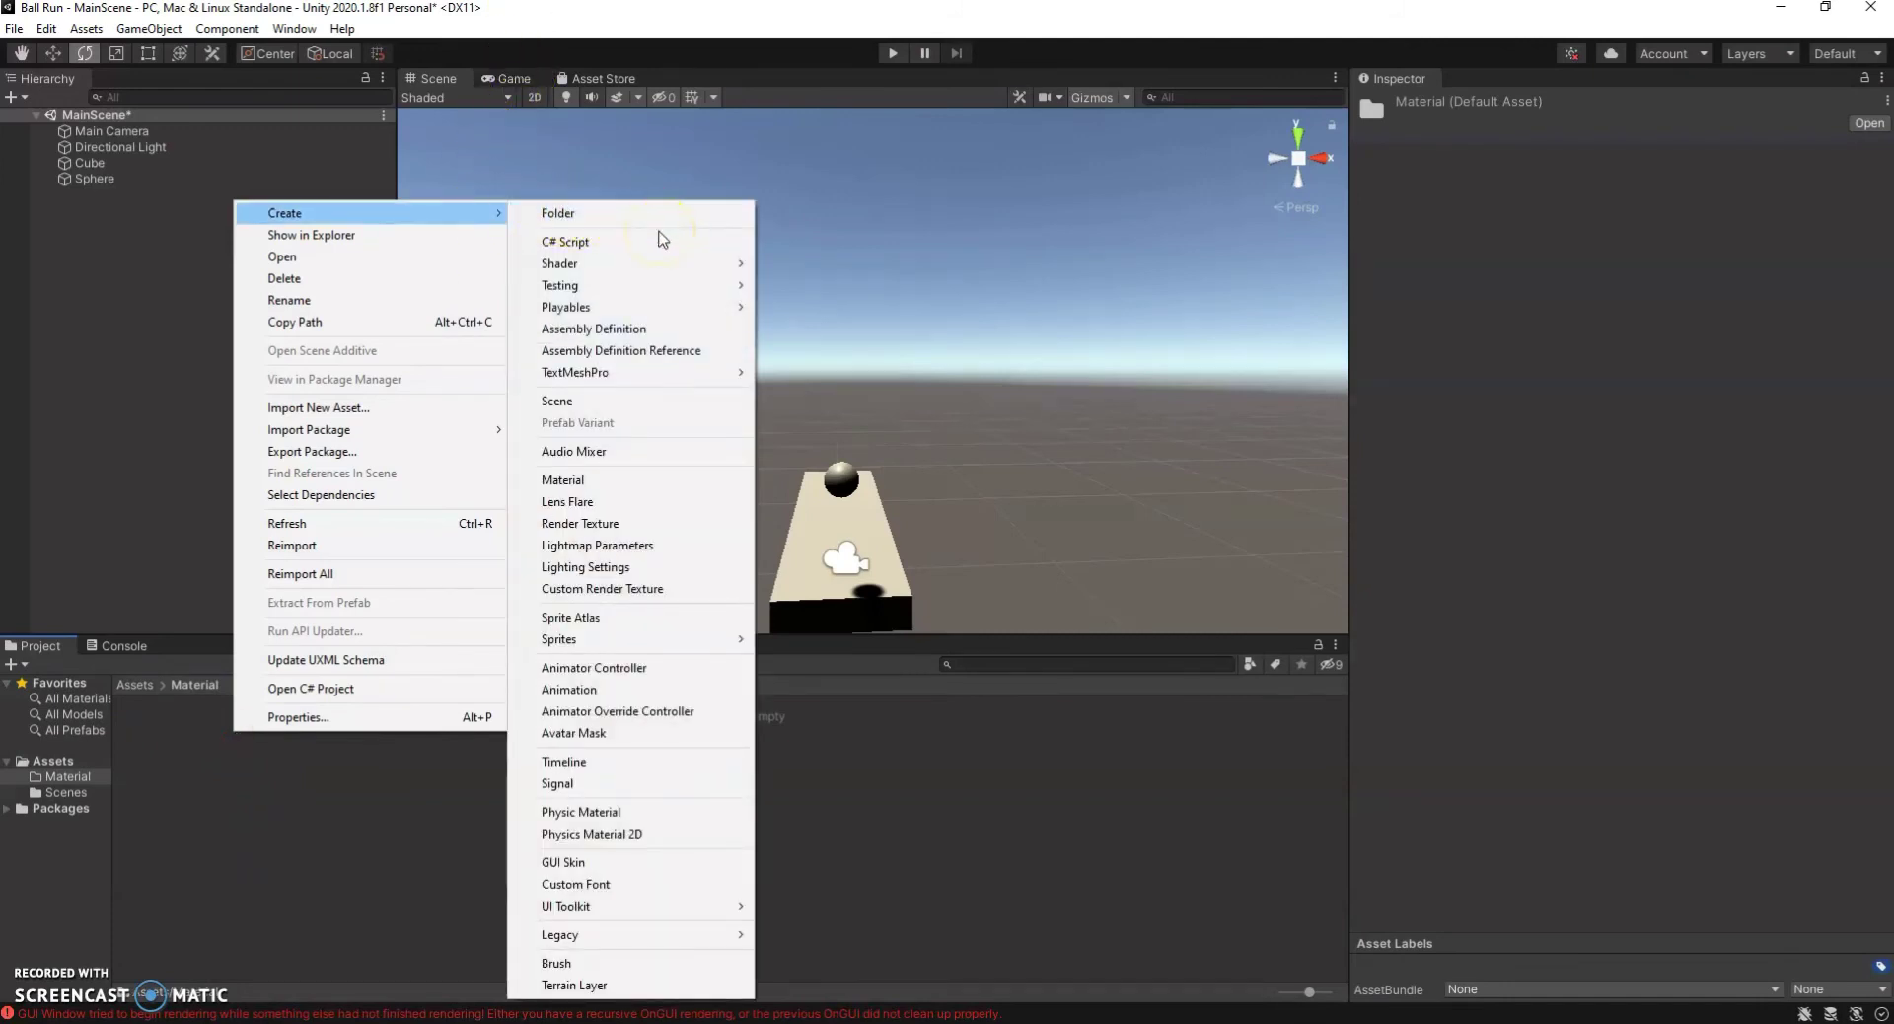
{"action": "left_click", "coordinate": [676, 481]}
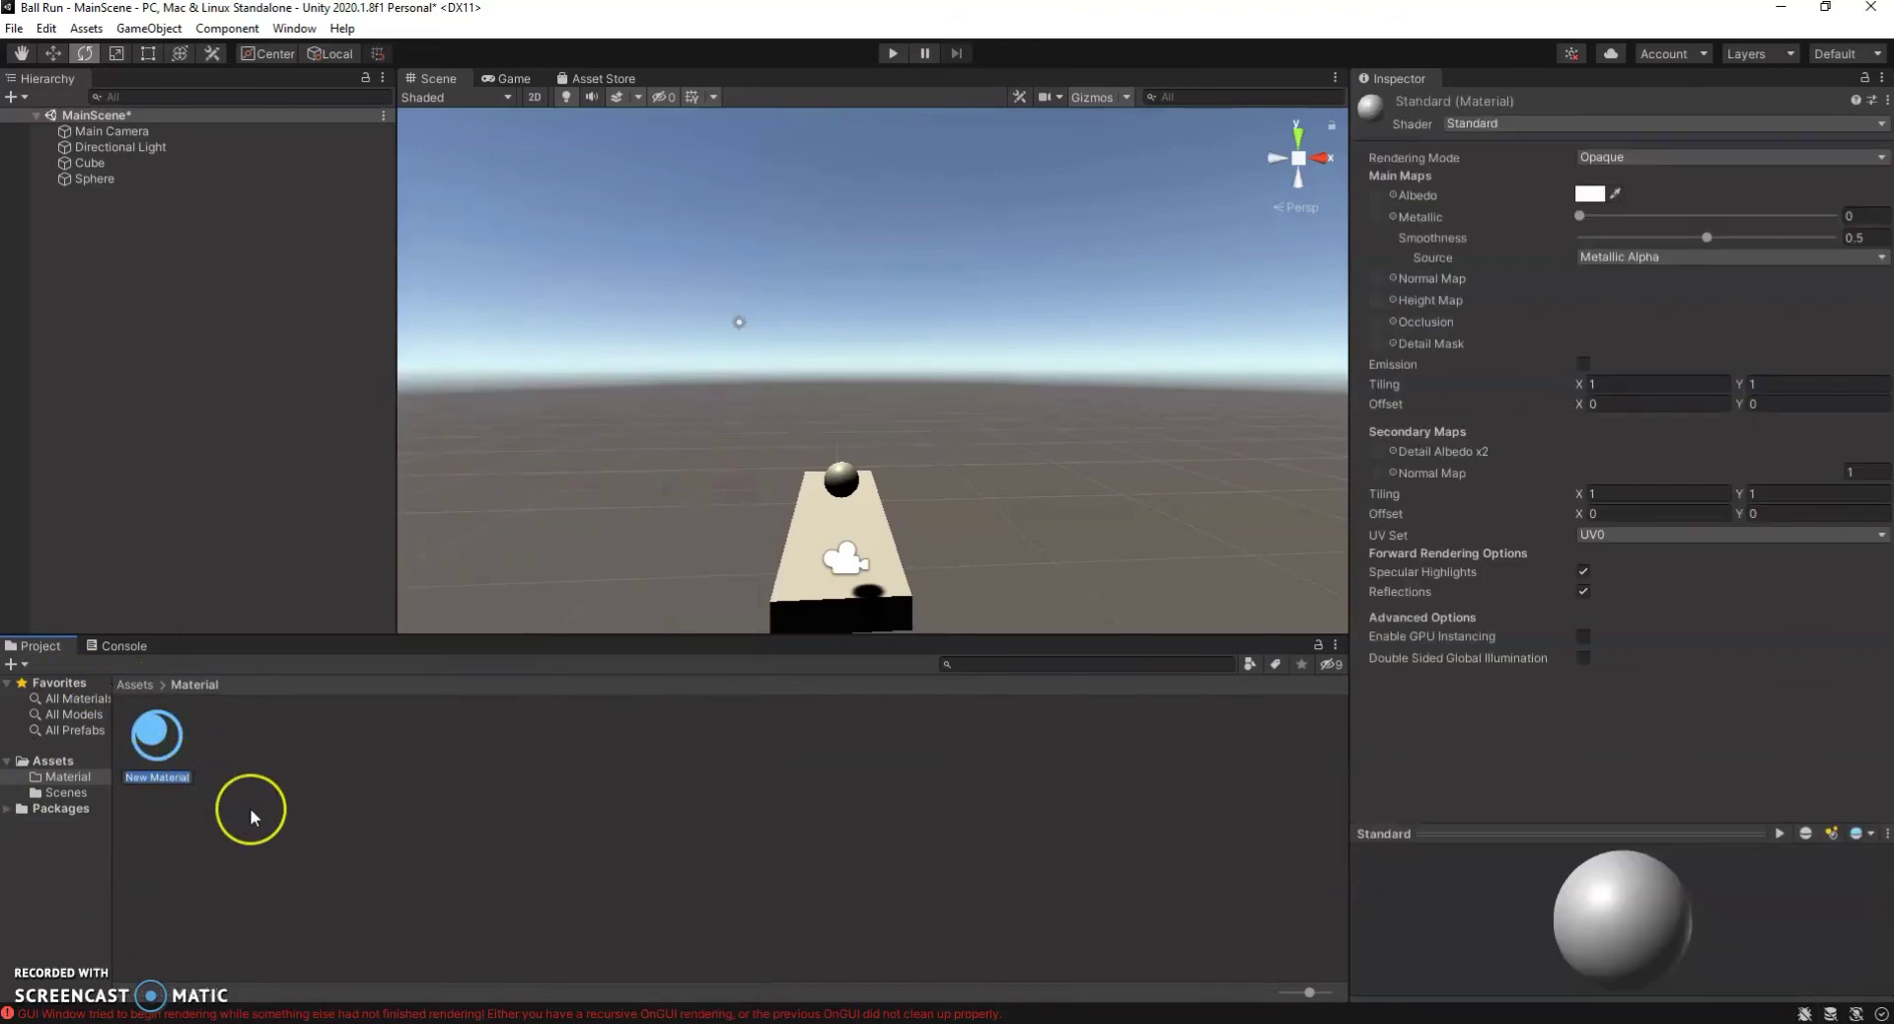
{"action": "type", "text": "Blue"}
{"action": "key", "text": "Return"}
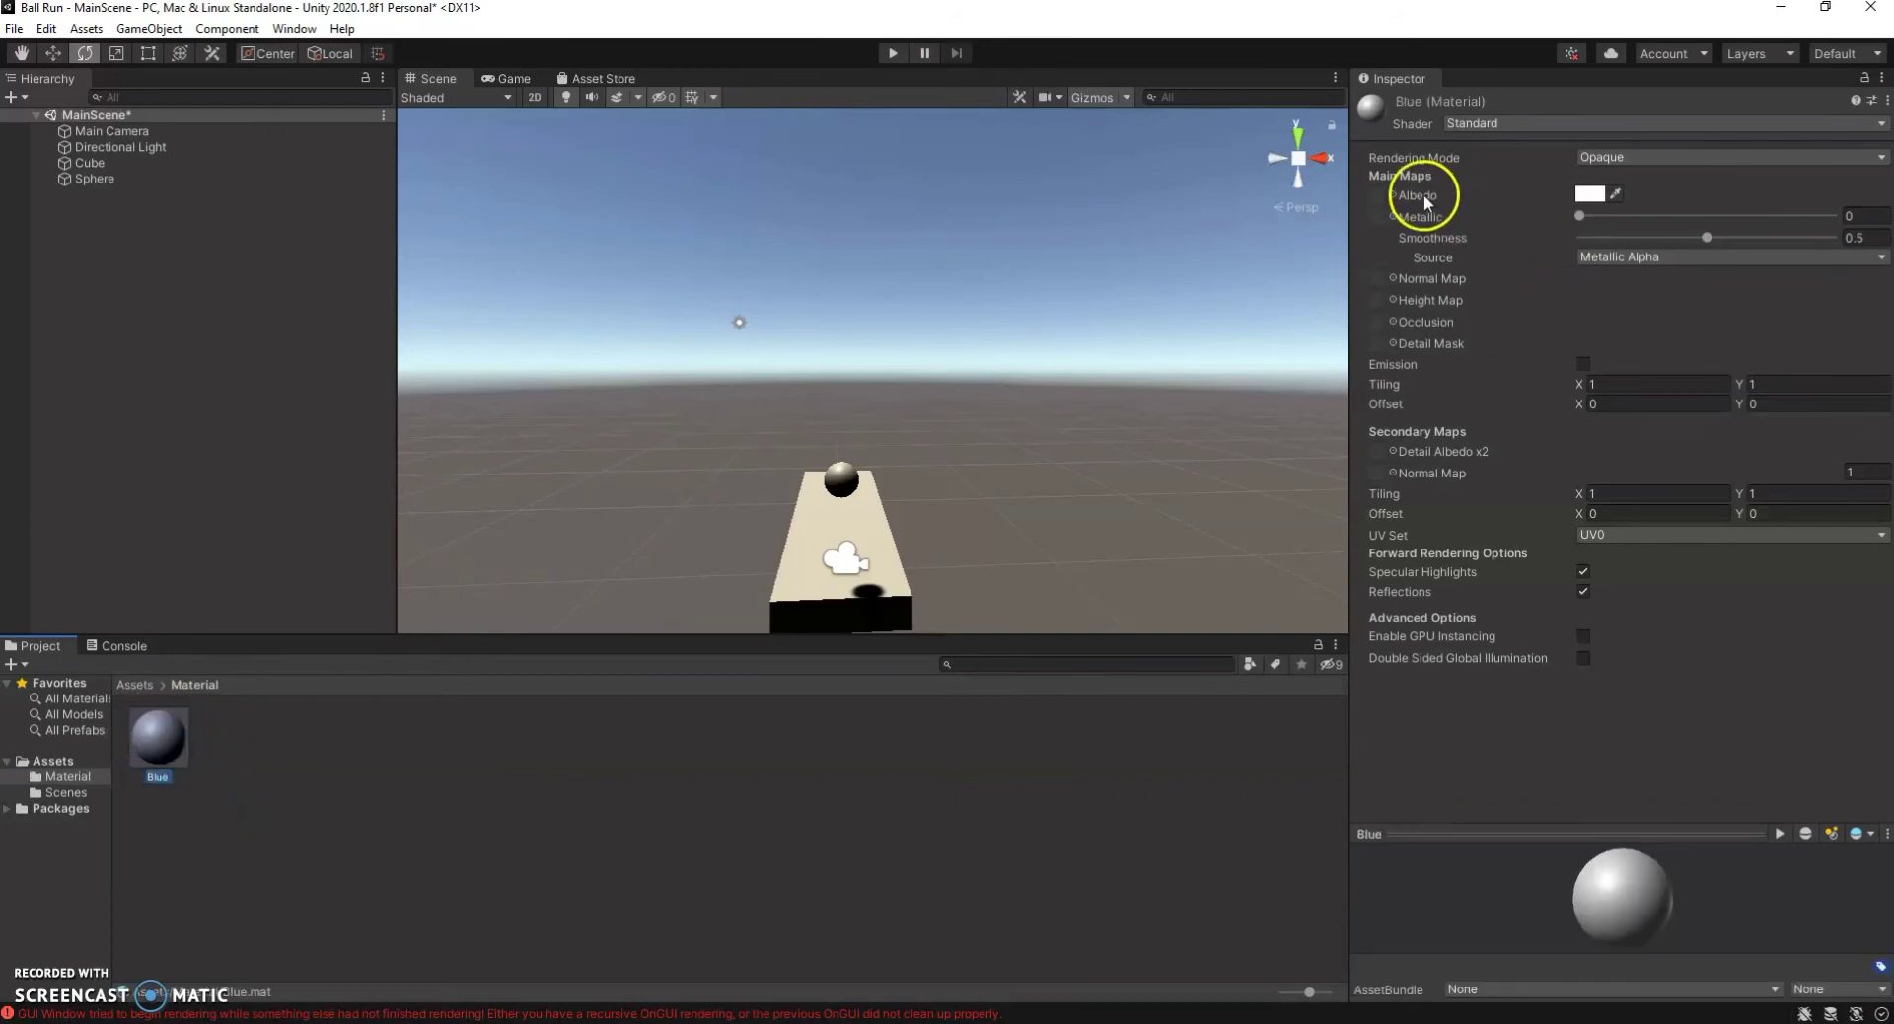
Set the Blue material's albedo to a dark blue, hex 1D12AE.
{"action": "left_click", "coordinate": [1590, 194]}
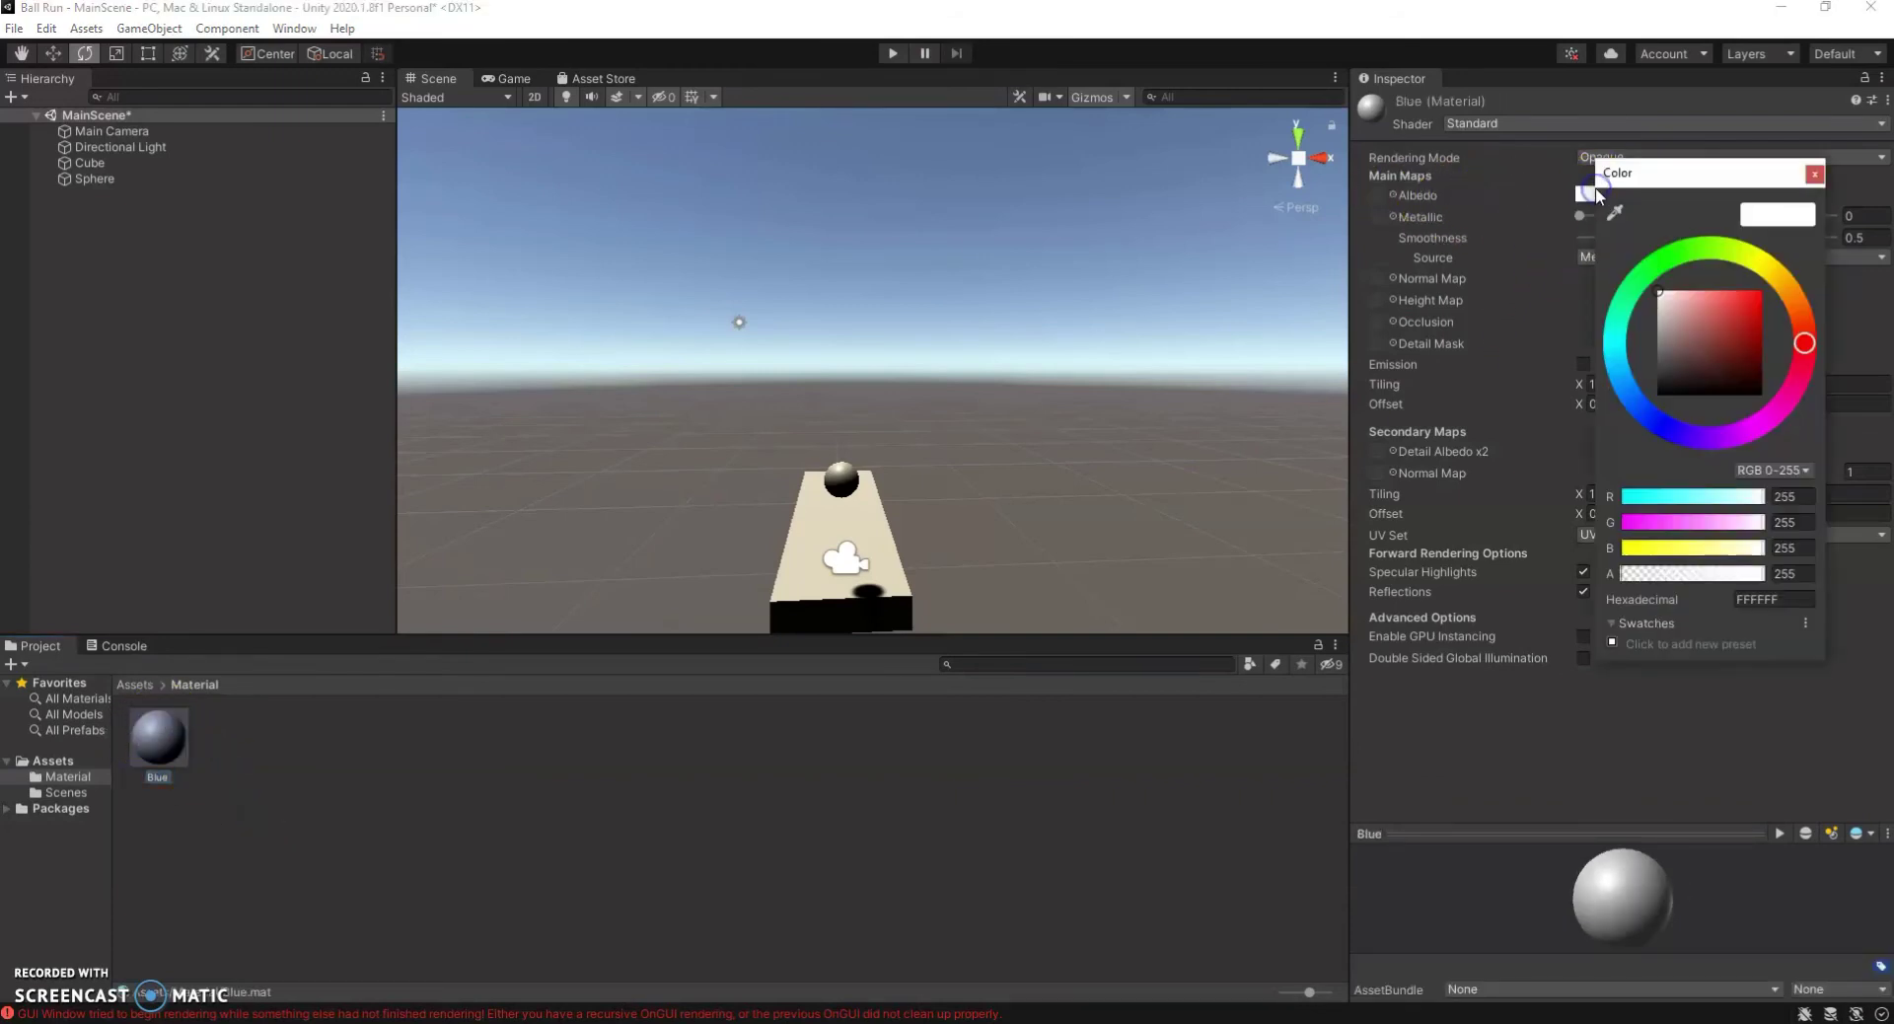
{"action": "left_click", "coordinate": [1666, 429]}
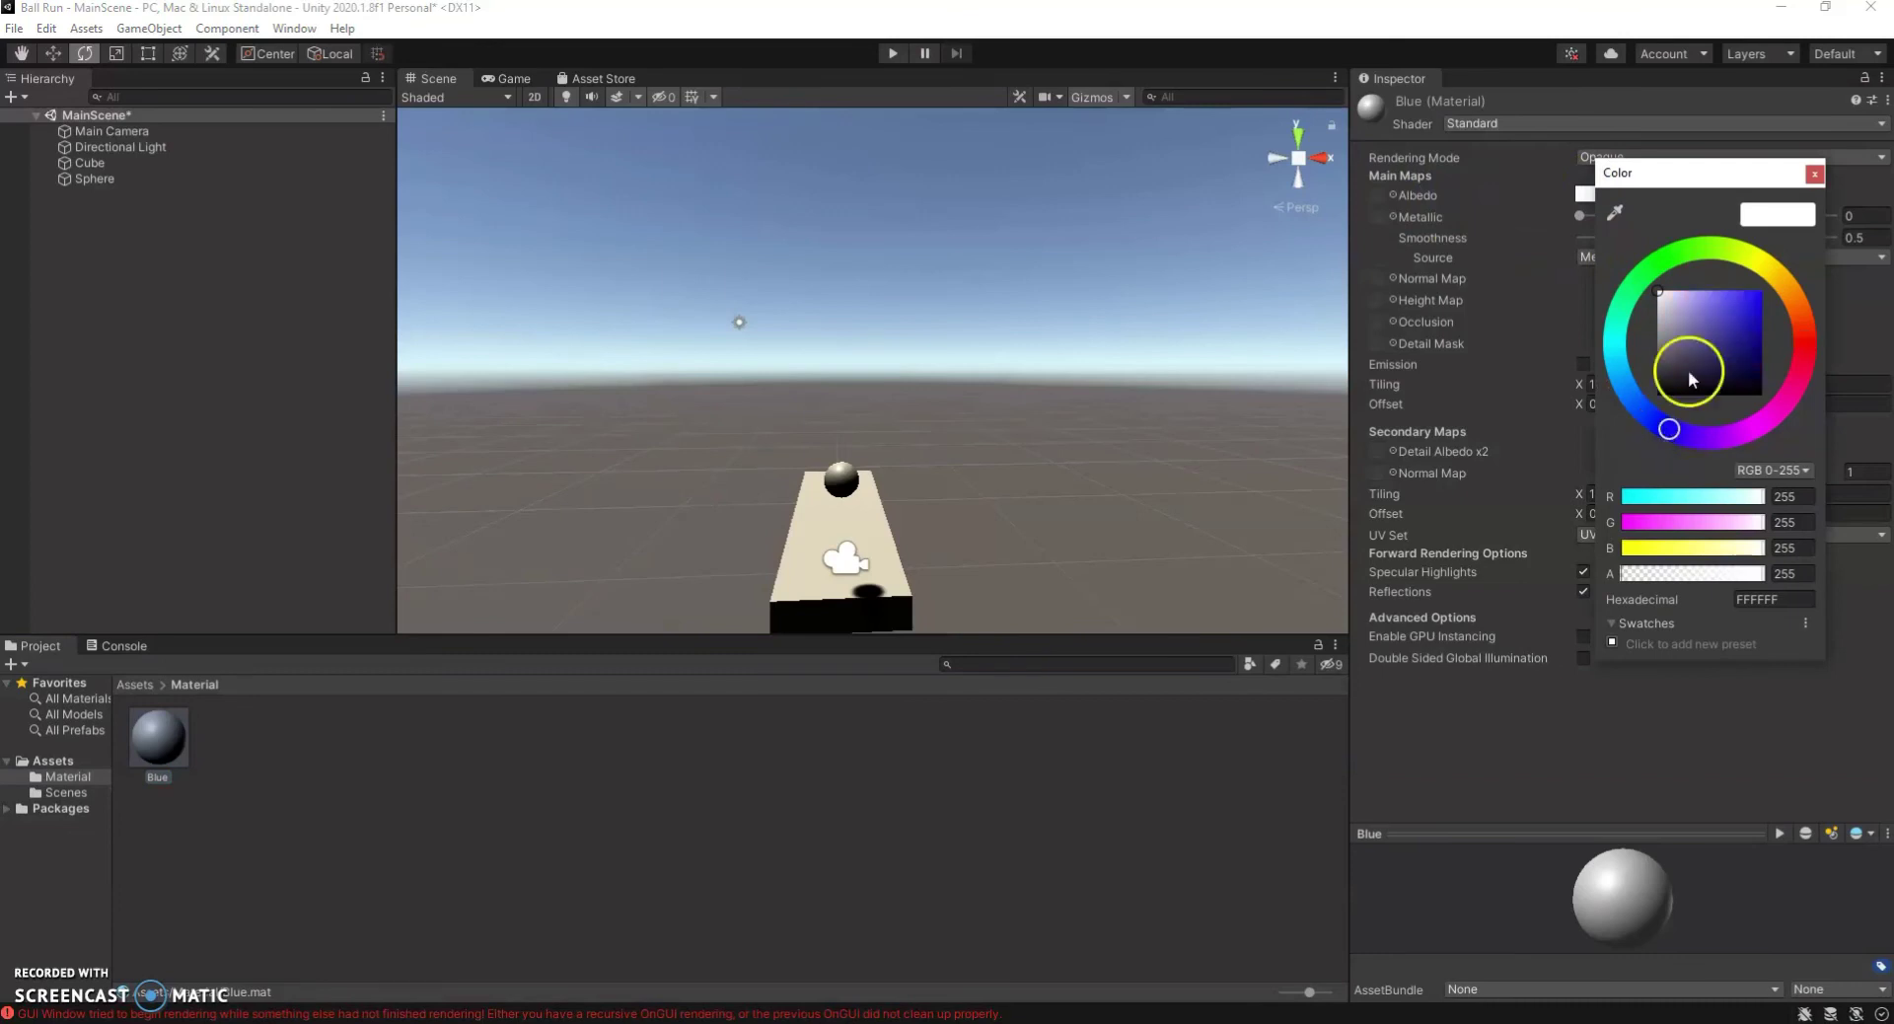
{"action": "left_click", "coordinate": [1734, 308]}
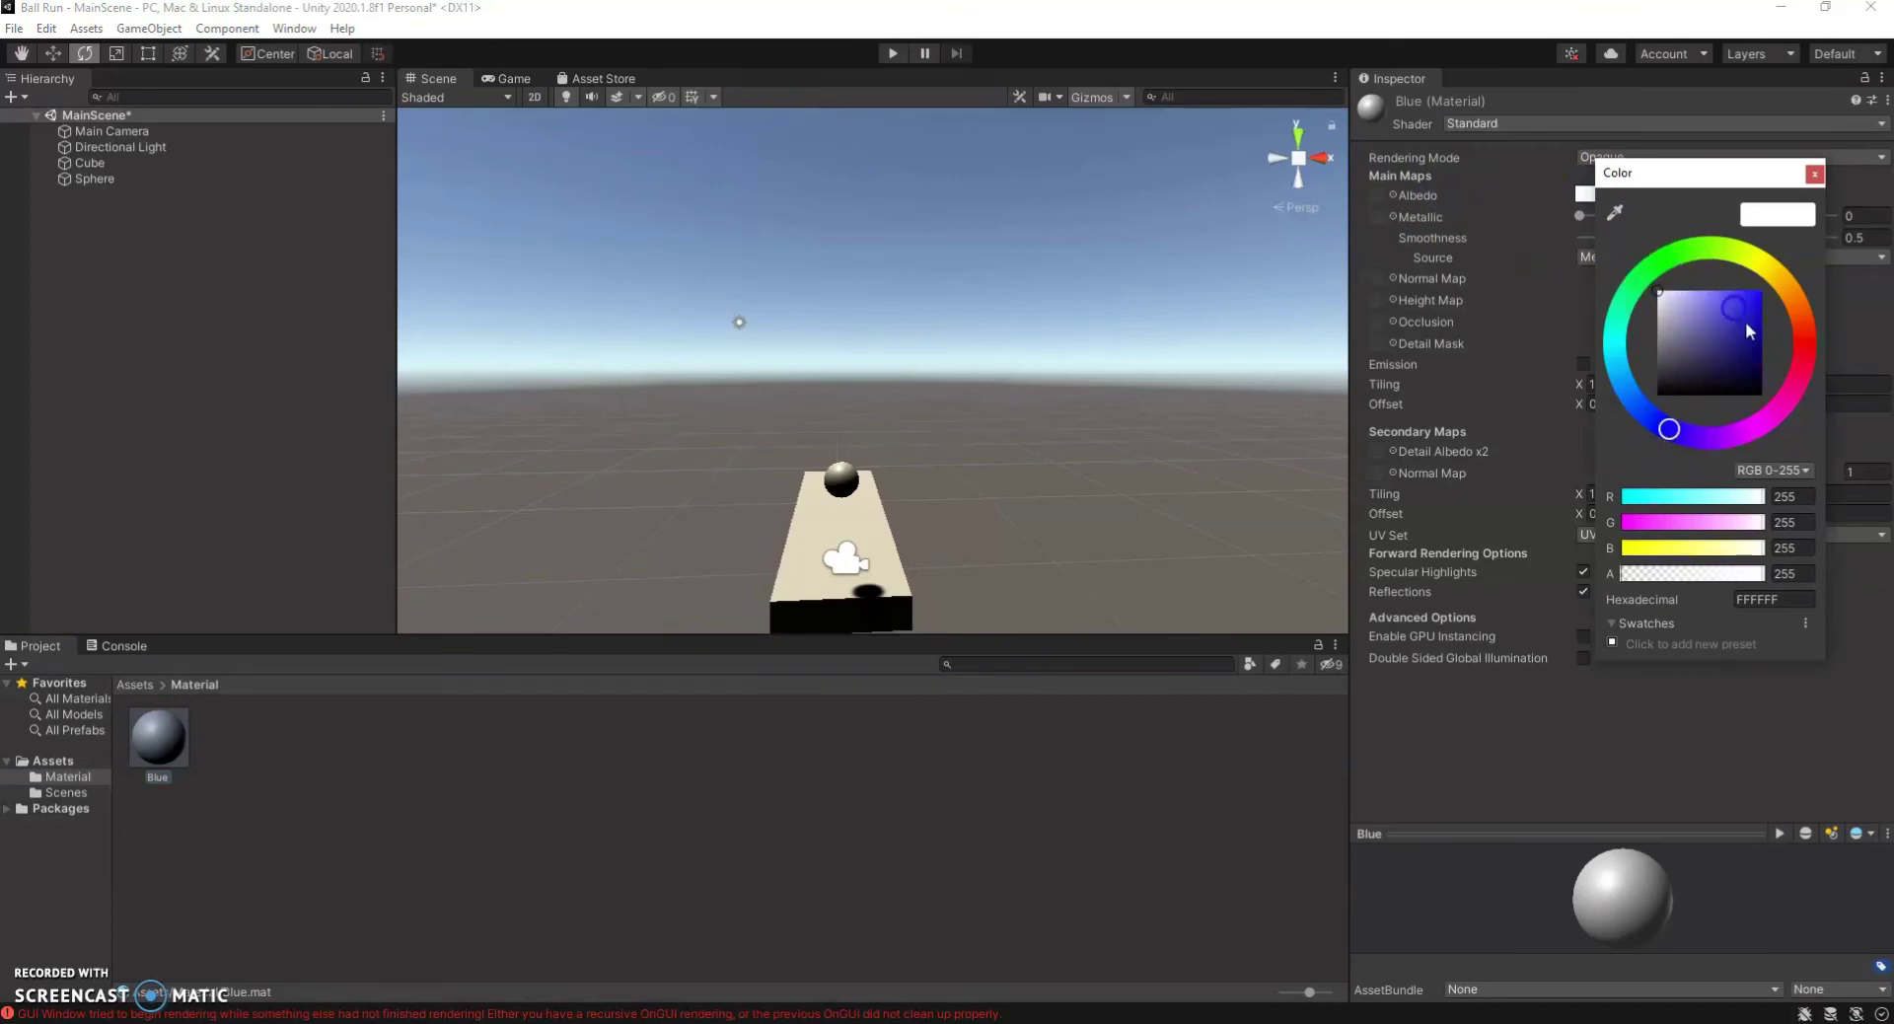
{"action": "left_click_drag", "start_coordinate": [1745, 323], "coordinate": [1752, 326]}
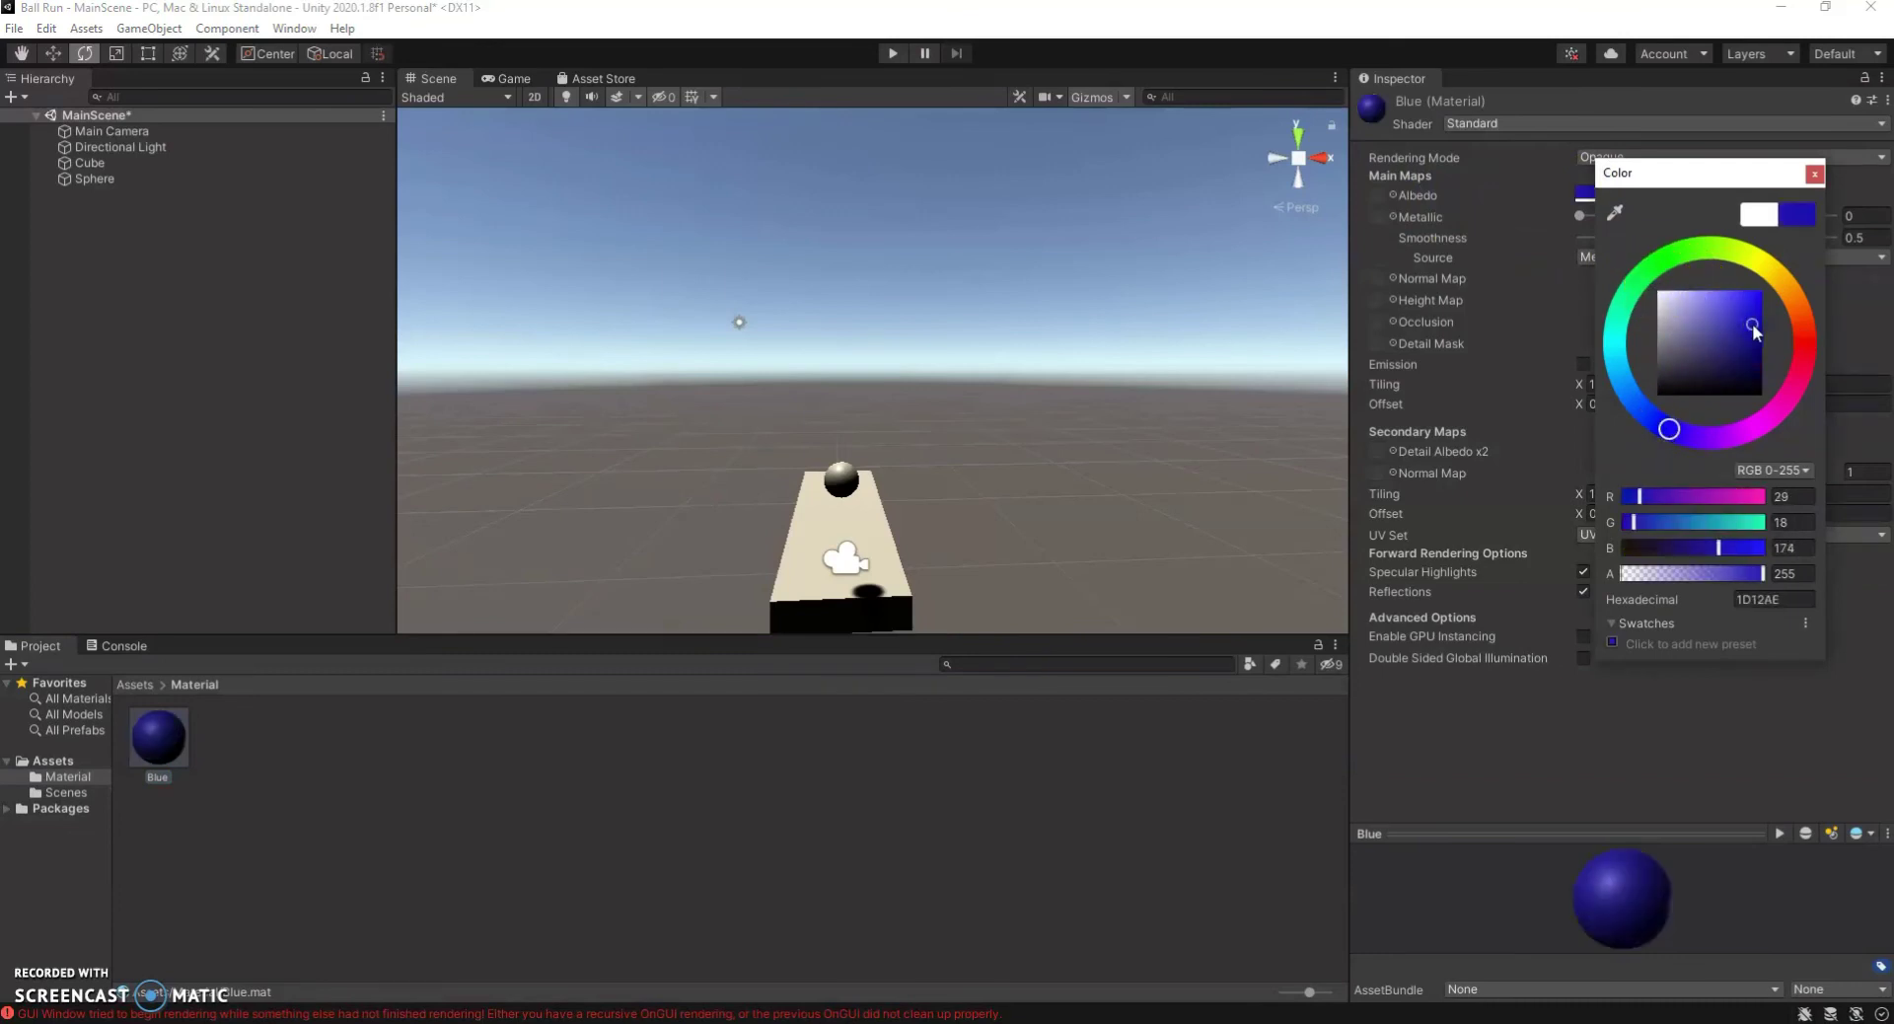
{"action": "left_click", "coordinate": [1815, 176]}
Create a new material named Purple in the Material folder.
{"action": "right_click", "coordinate": [281, 773]}
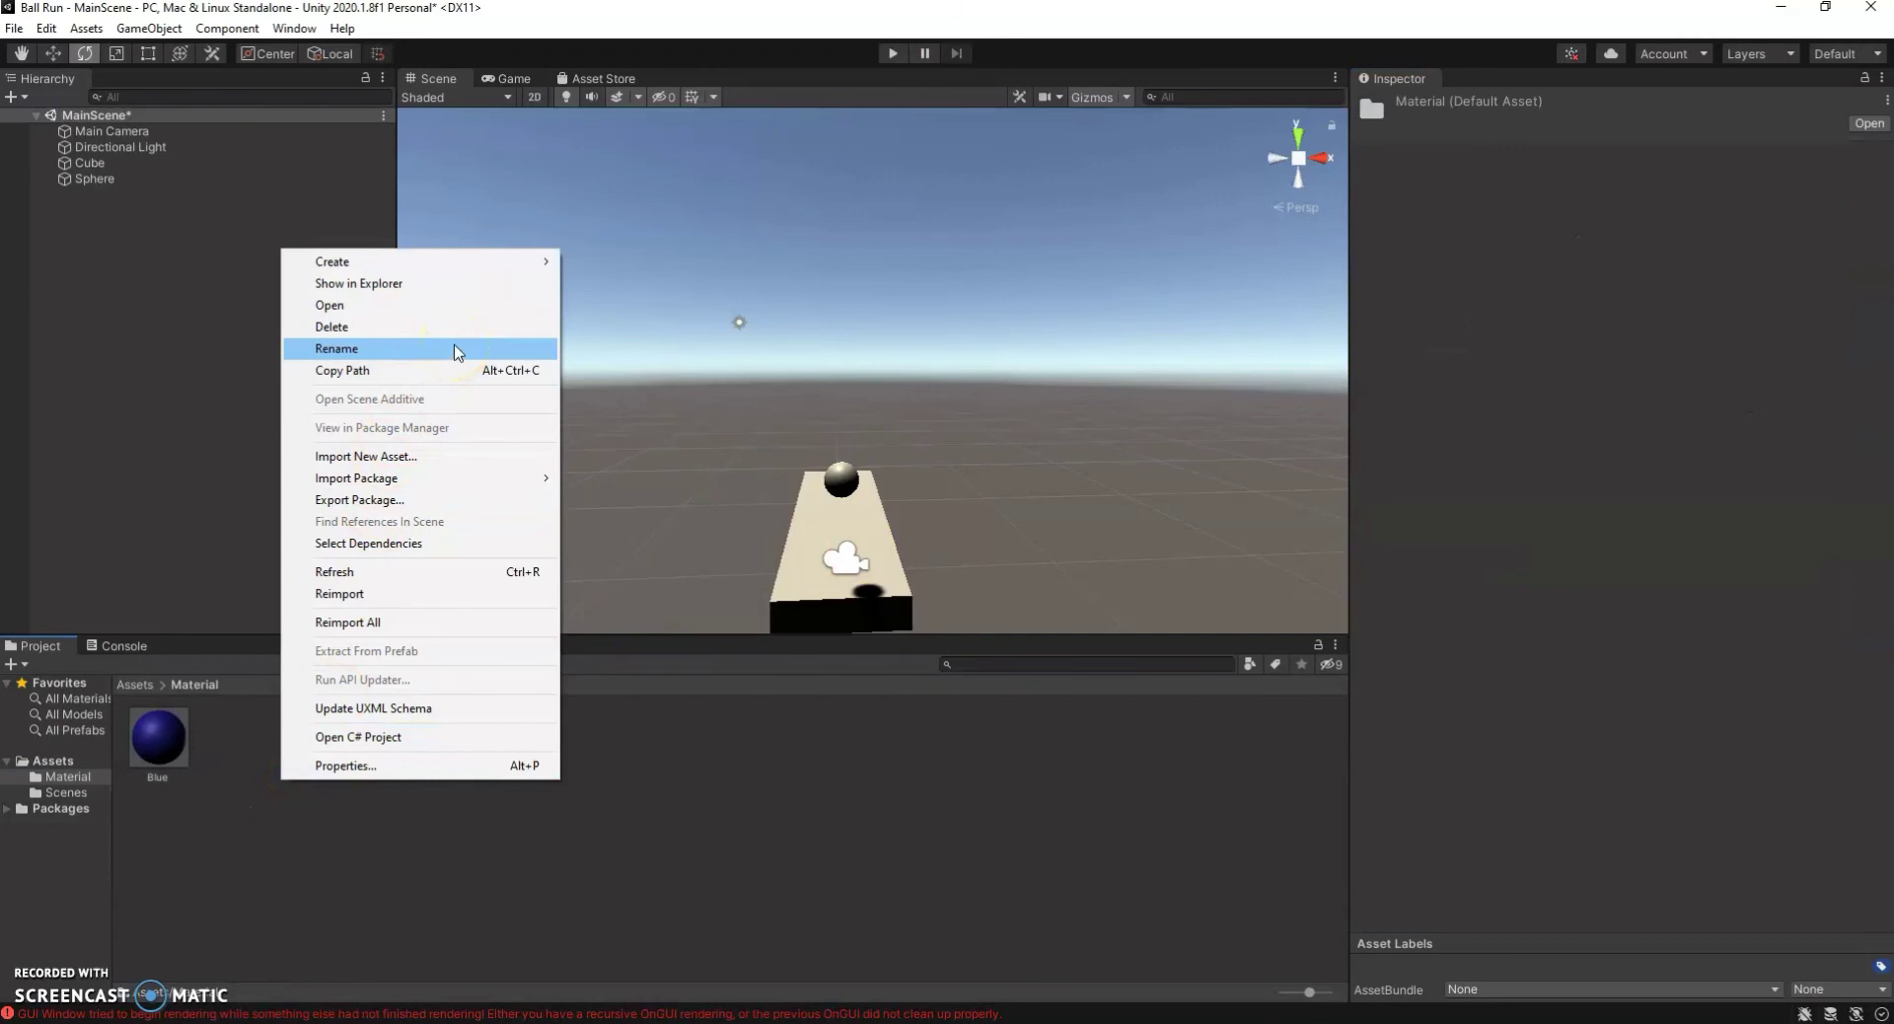
{"action": "mouse_move", "coordinate": [486, 262]}
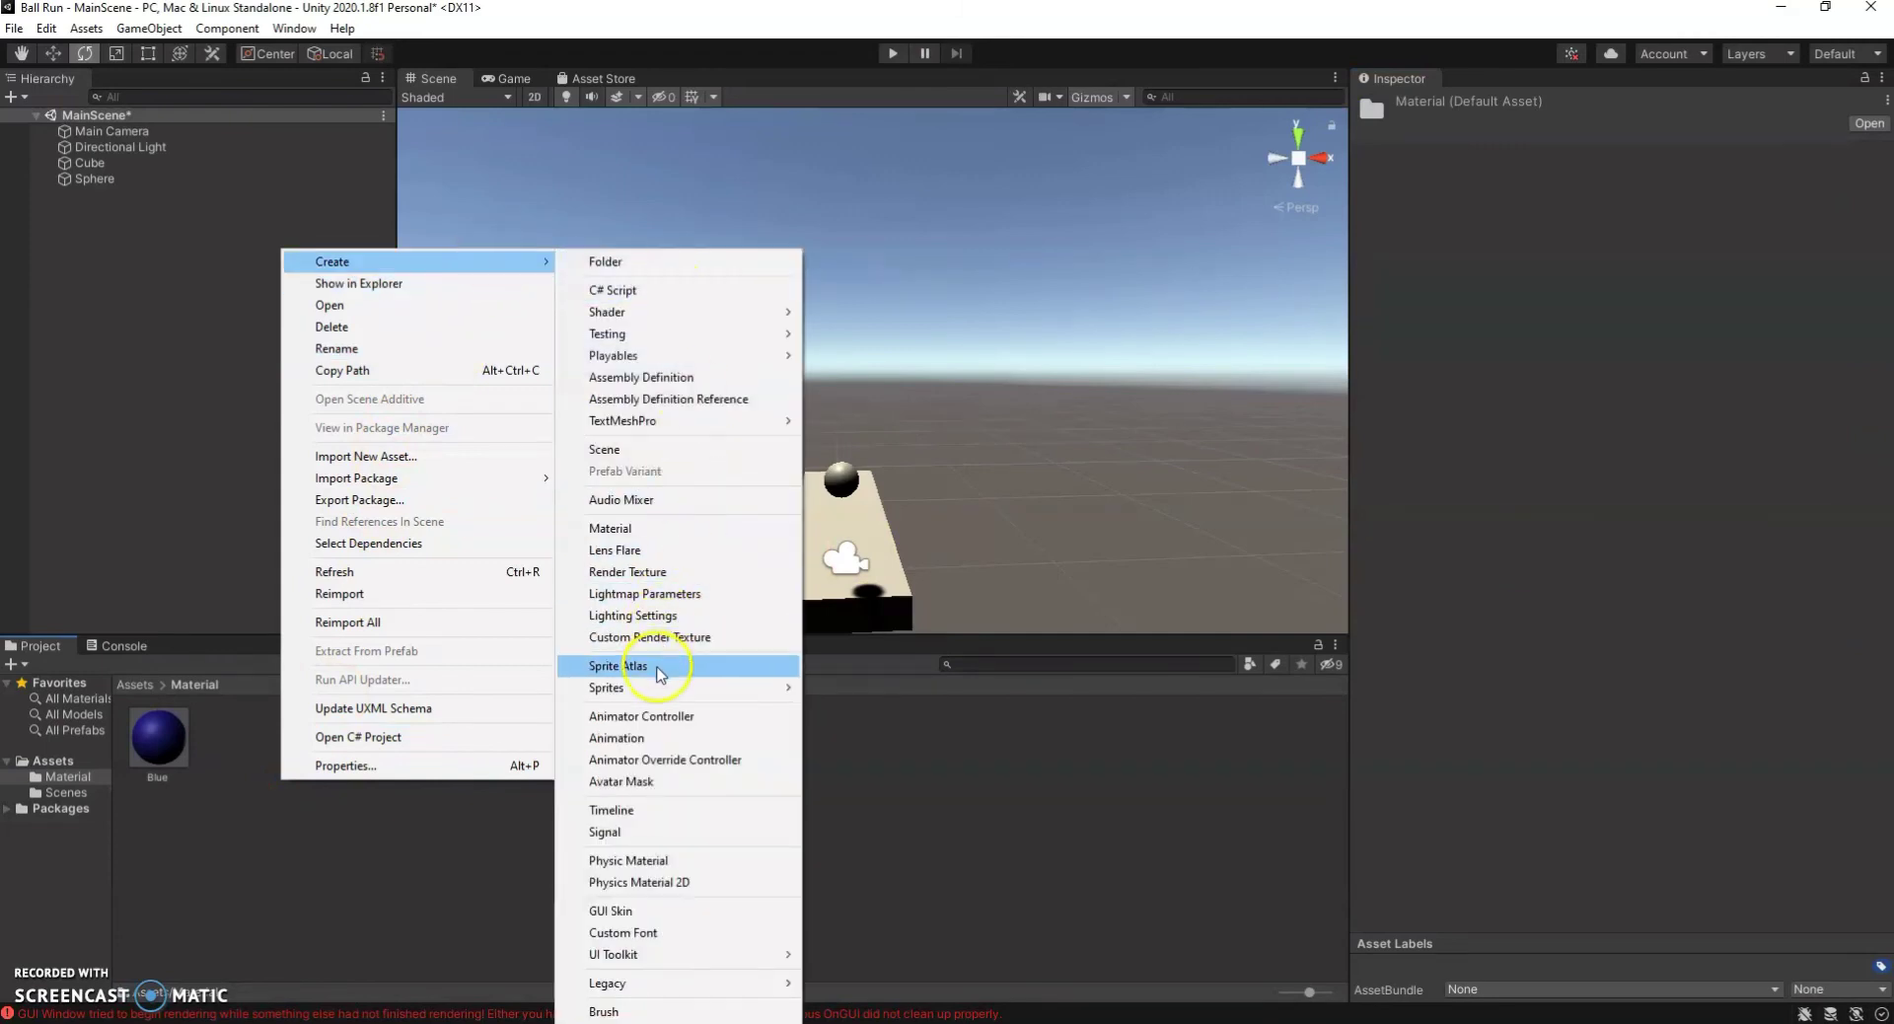
{"action": "left_click", "coordinate": [657, 530]}
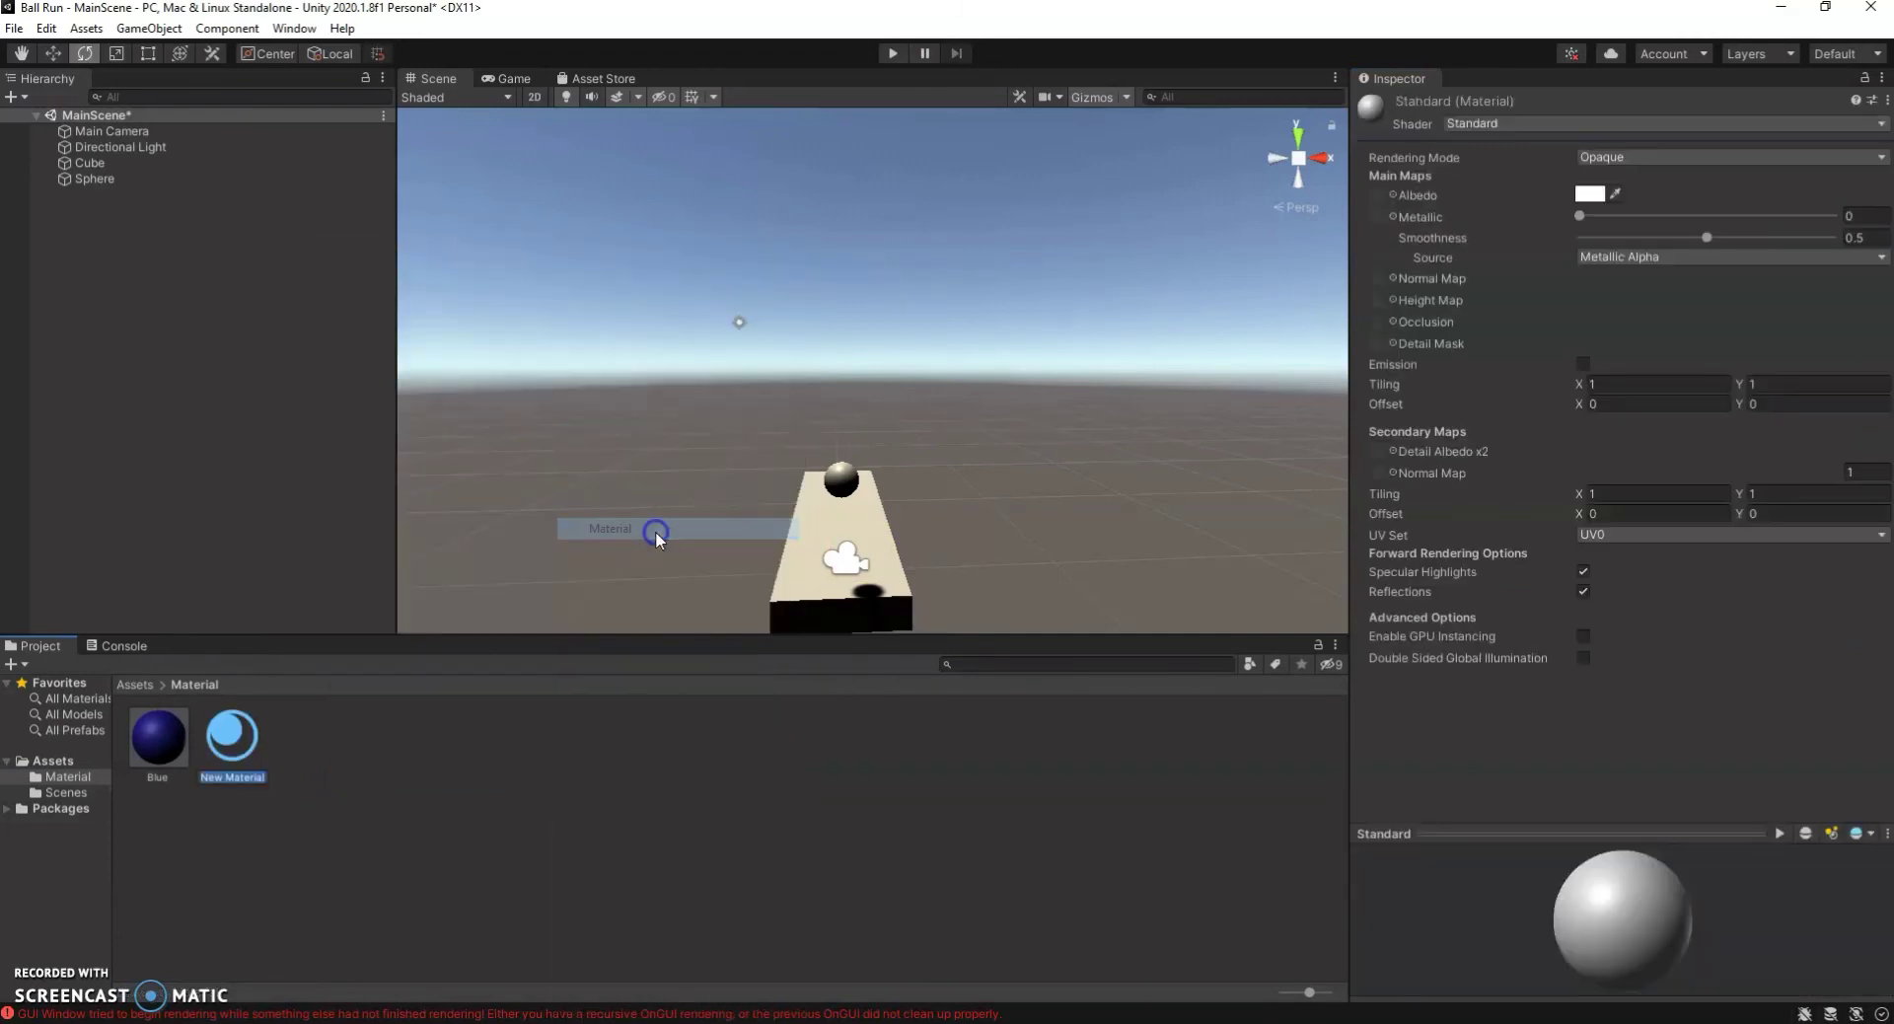
{"action": "type", "text": "Pur"}
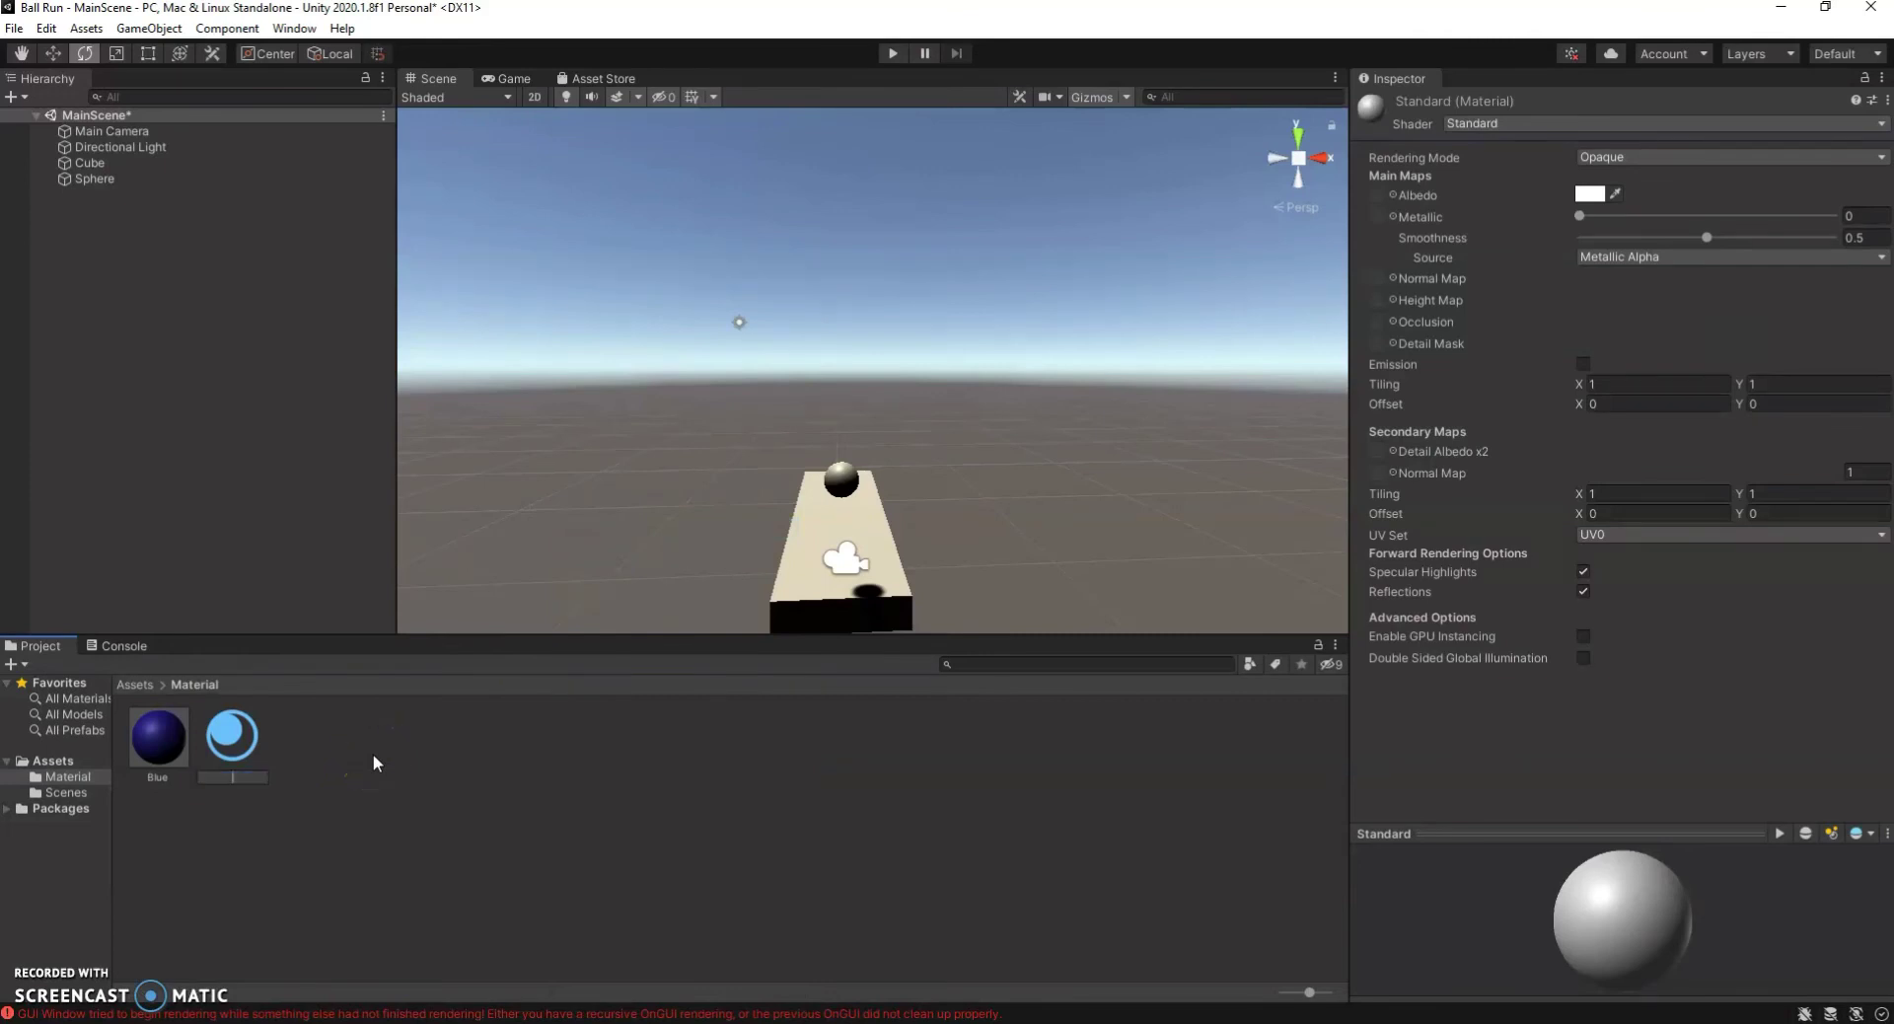
{"action": "type", "text": "ple"}
{"action": "left_click", "coordinate": [373, 754]}
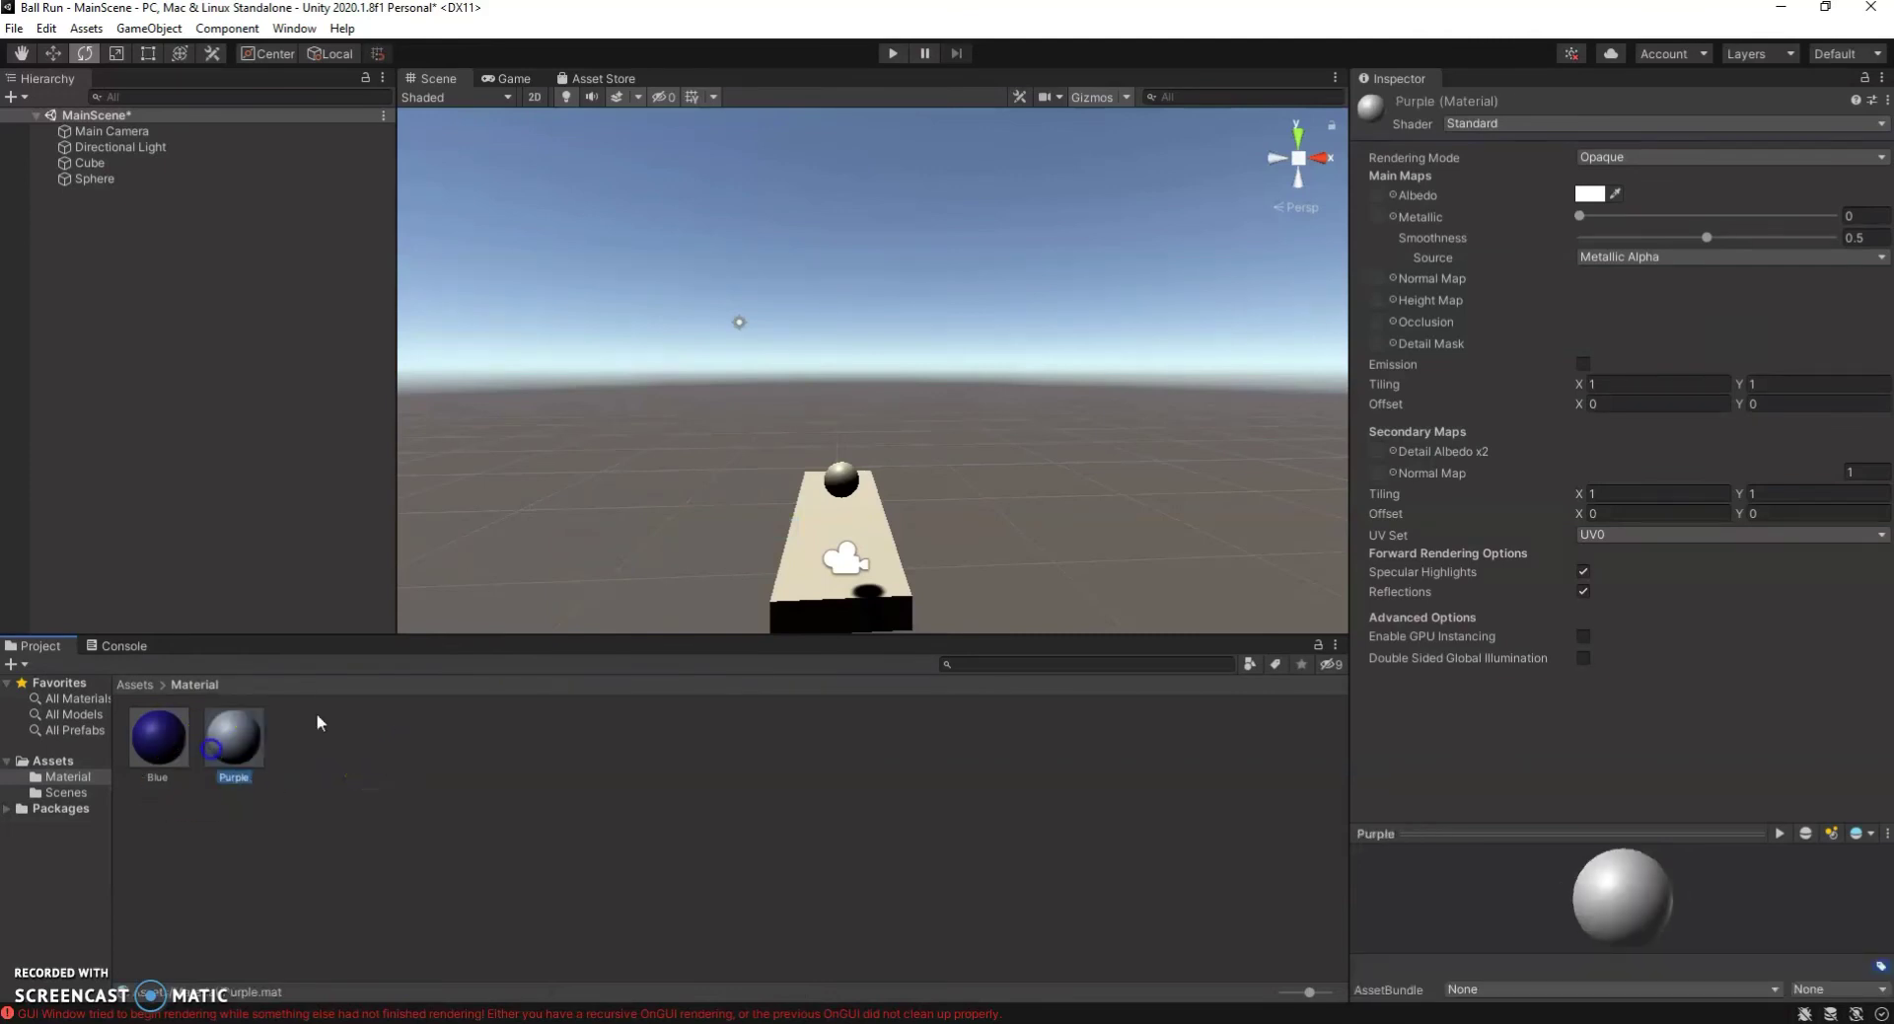
Set the Purple material's albedo to a vivid purple, hex 820BC8, and close the colour picker.
{"action": "left_click", "coordinate": [1598, 192]}
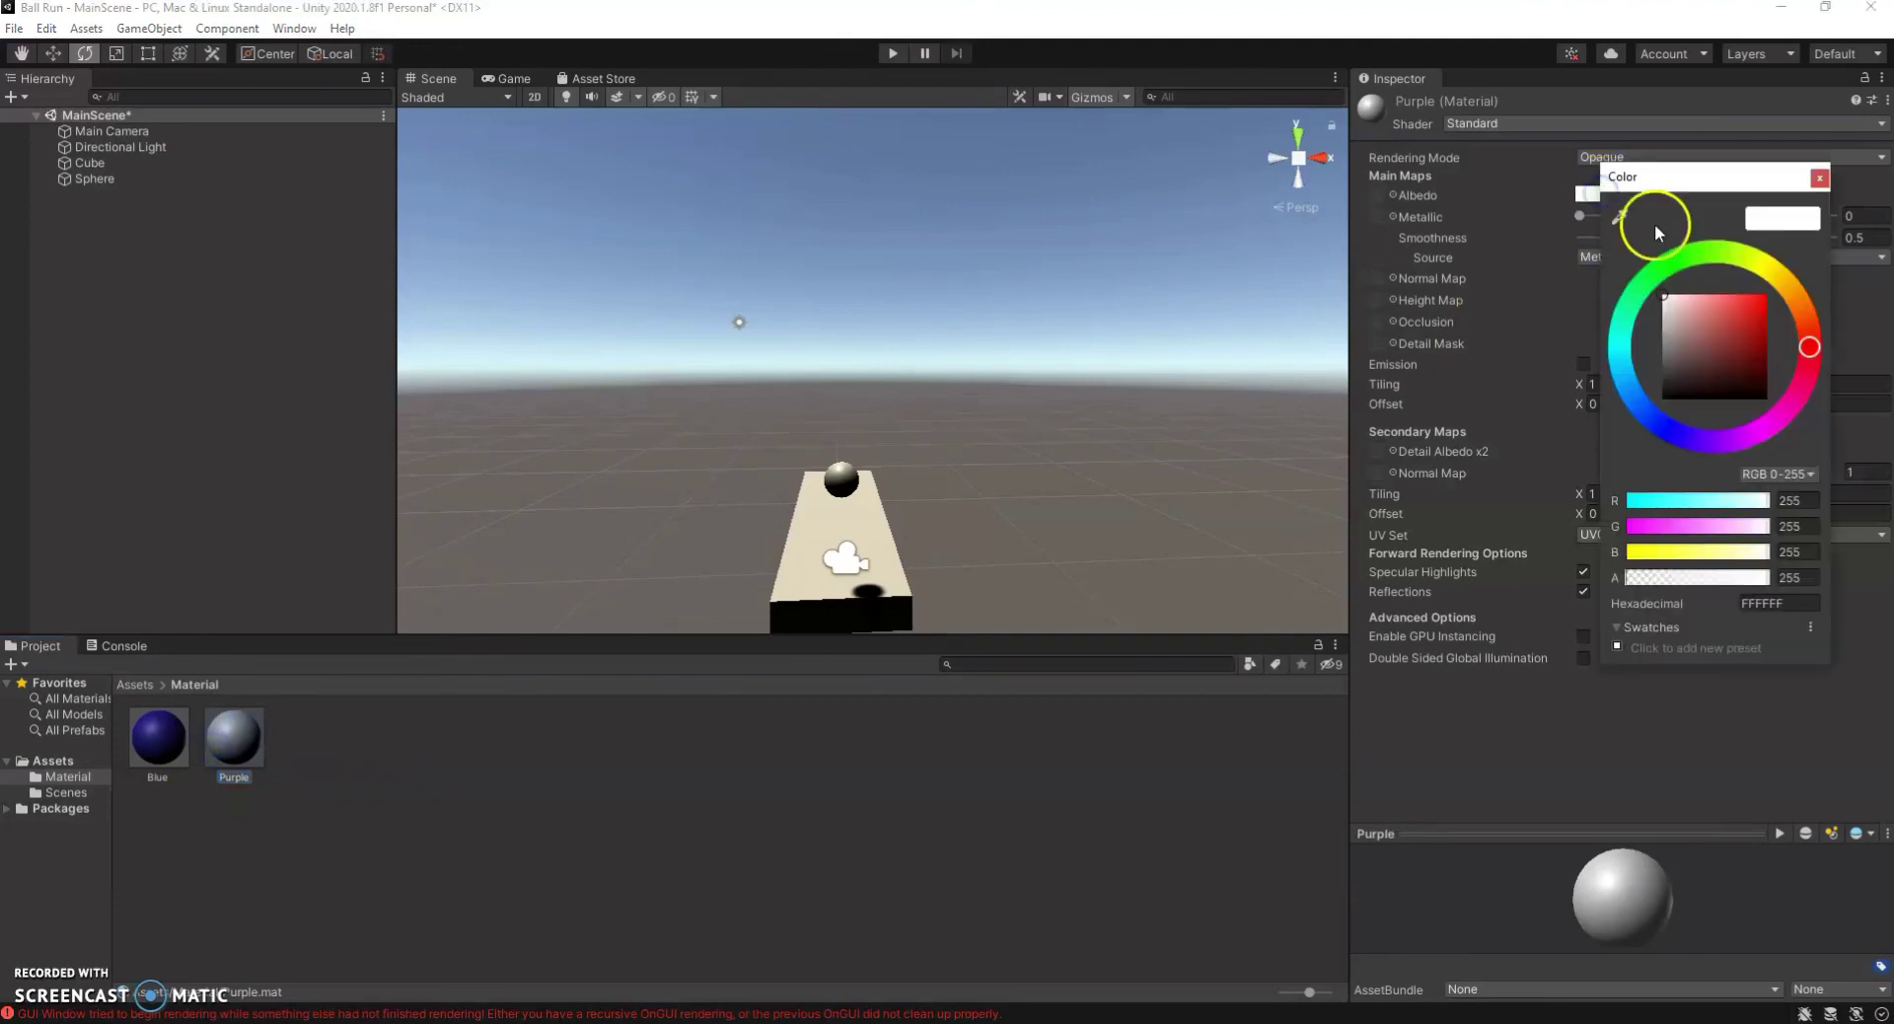
{"action": "mouse_move", "coordinate": [1780, 392]}
{"action": "left_mouse_down"}
{"action": "mouse_move", "coordinate": [1775, 422]}
{"action": "mouse_move", "coordinate": [1726, 439]}
{"action": "left_mouse_up"}
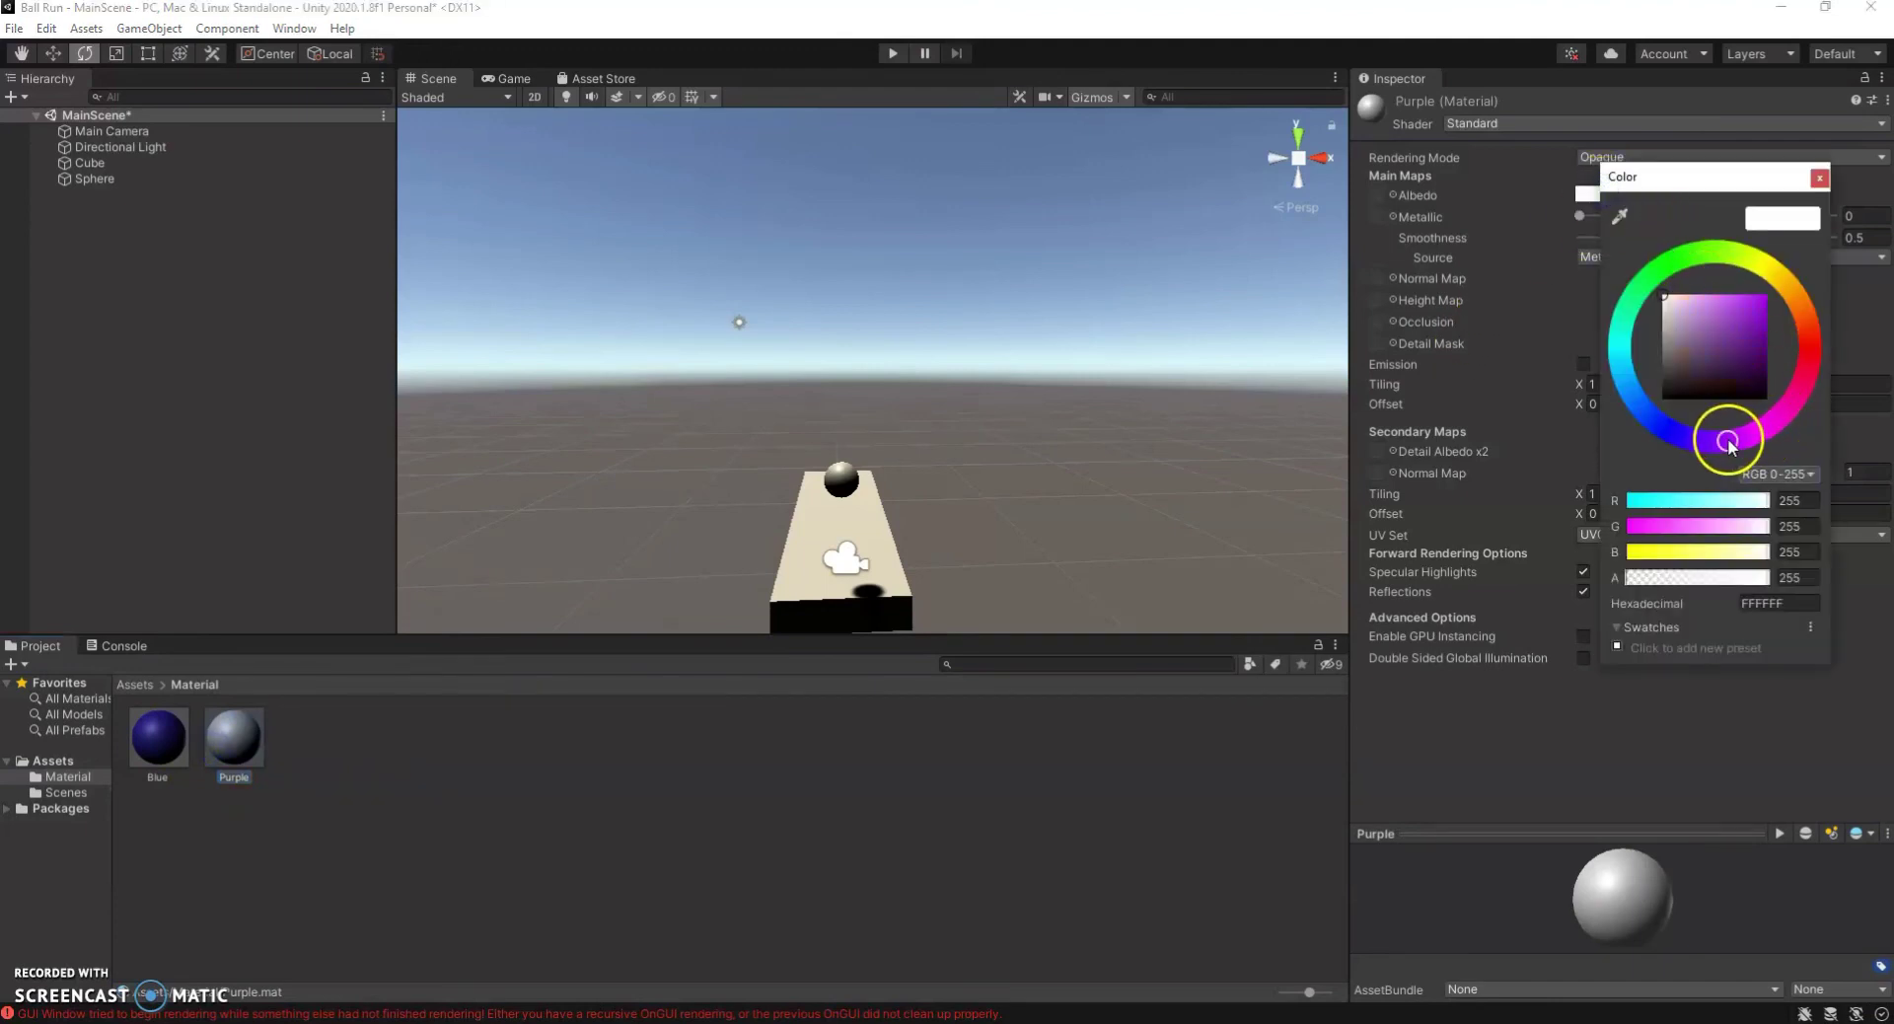
{"action": "left_click_drag", "start_coordinate": [1747, 355], "coordinate": [1761, 317]}
{"action": "left_click", "coordinate": [1819, 180]}
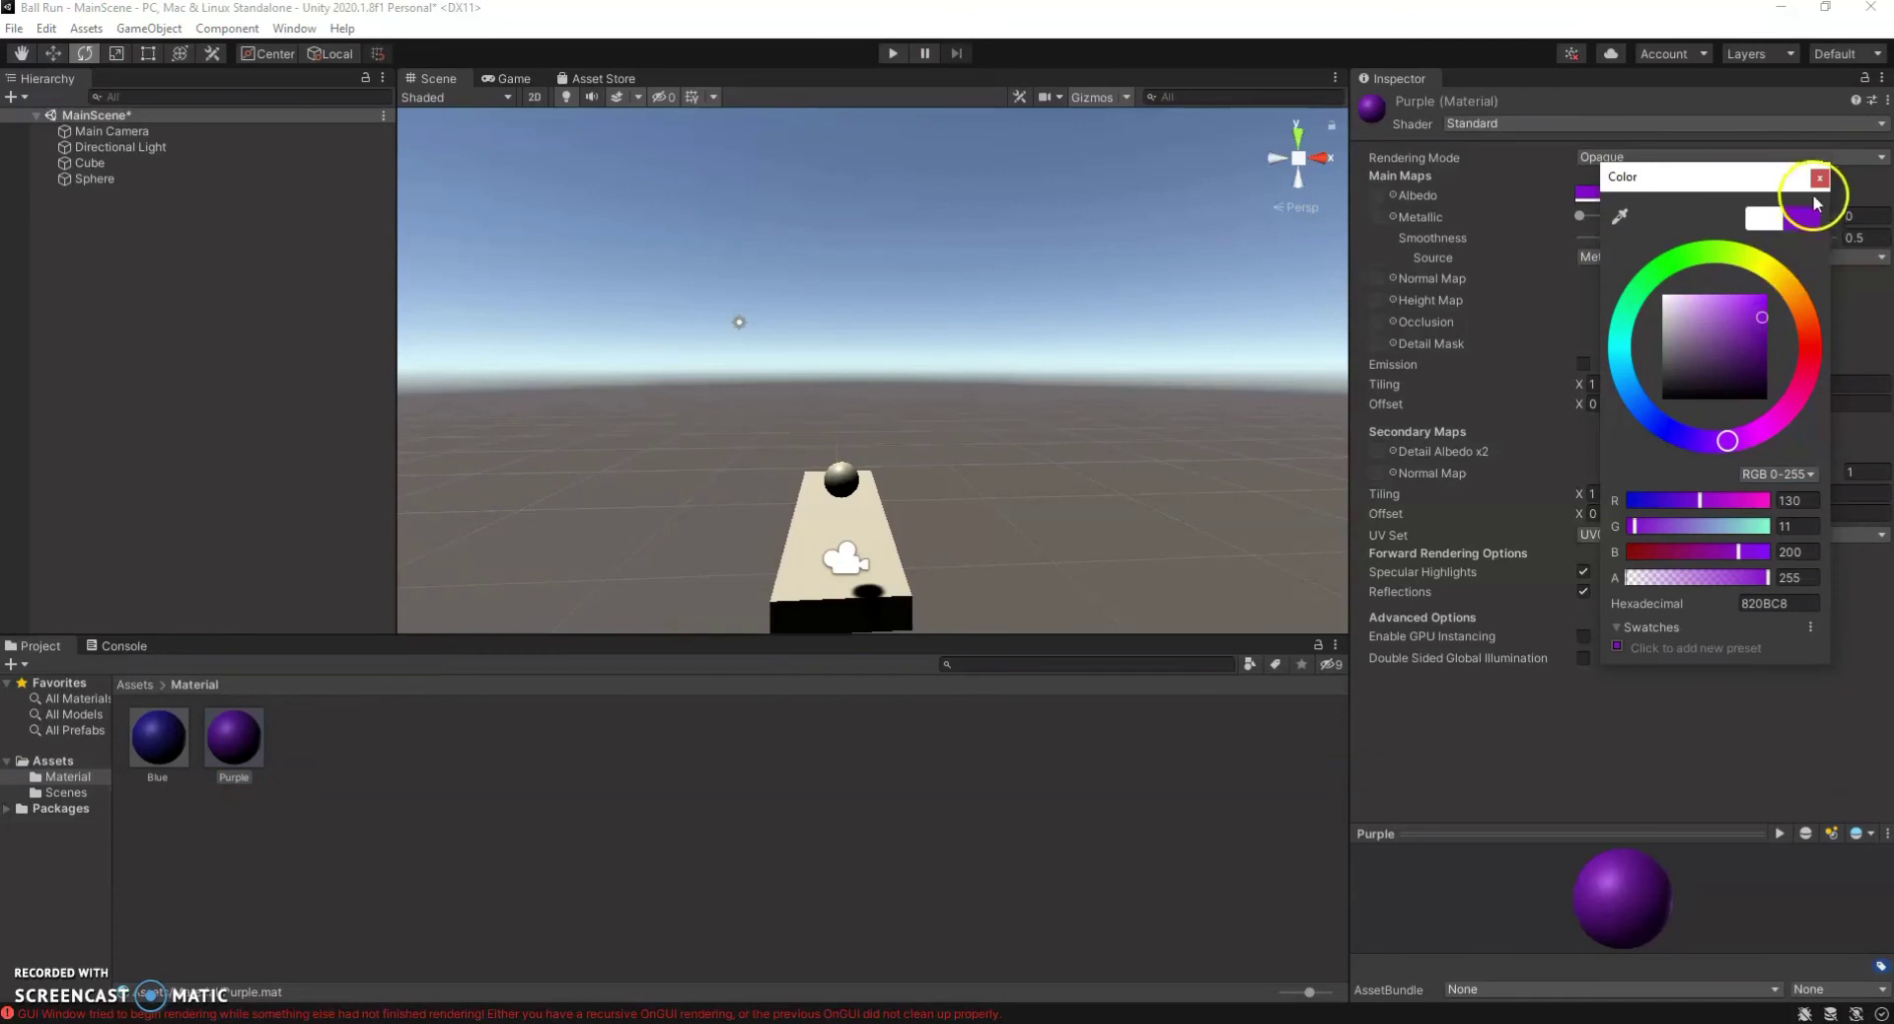
Create a new material named Yellow in the Material folder.
{"action": "right_click", "coordinate": [517, 767]}
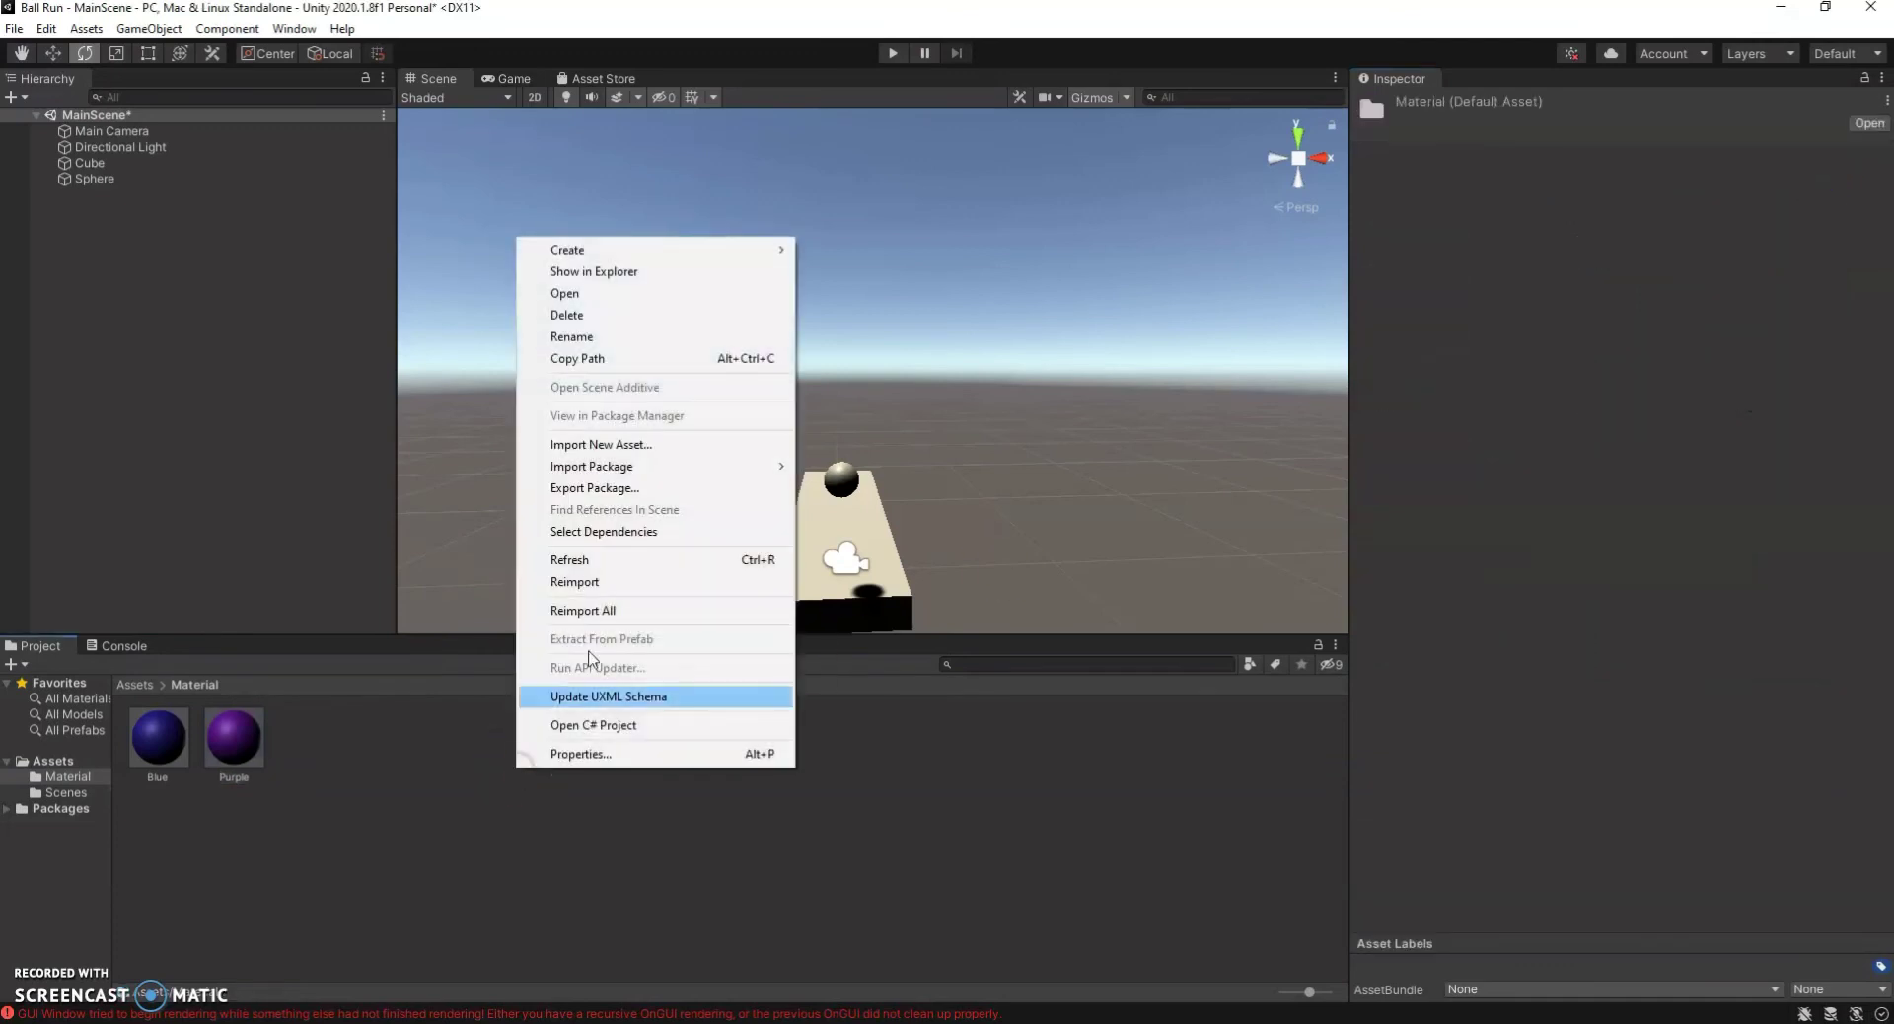
{"action": "mouse_move", "coordinate": [740, 249]}
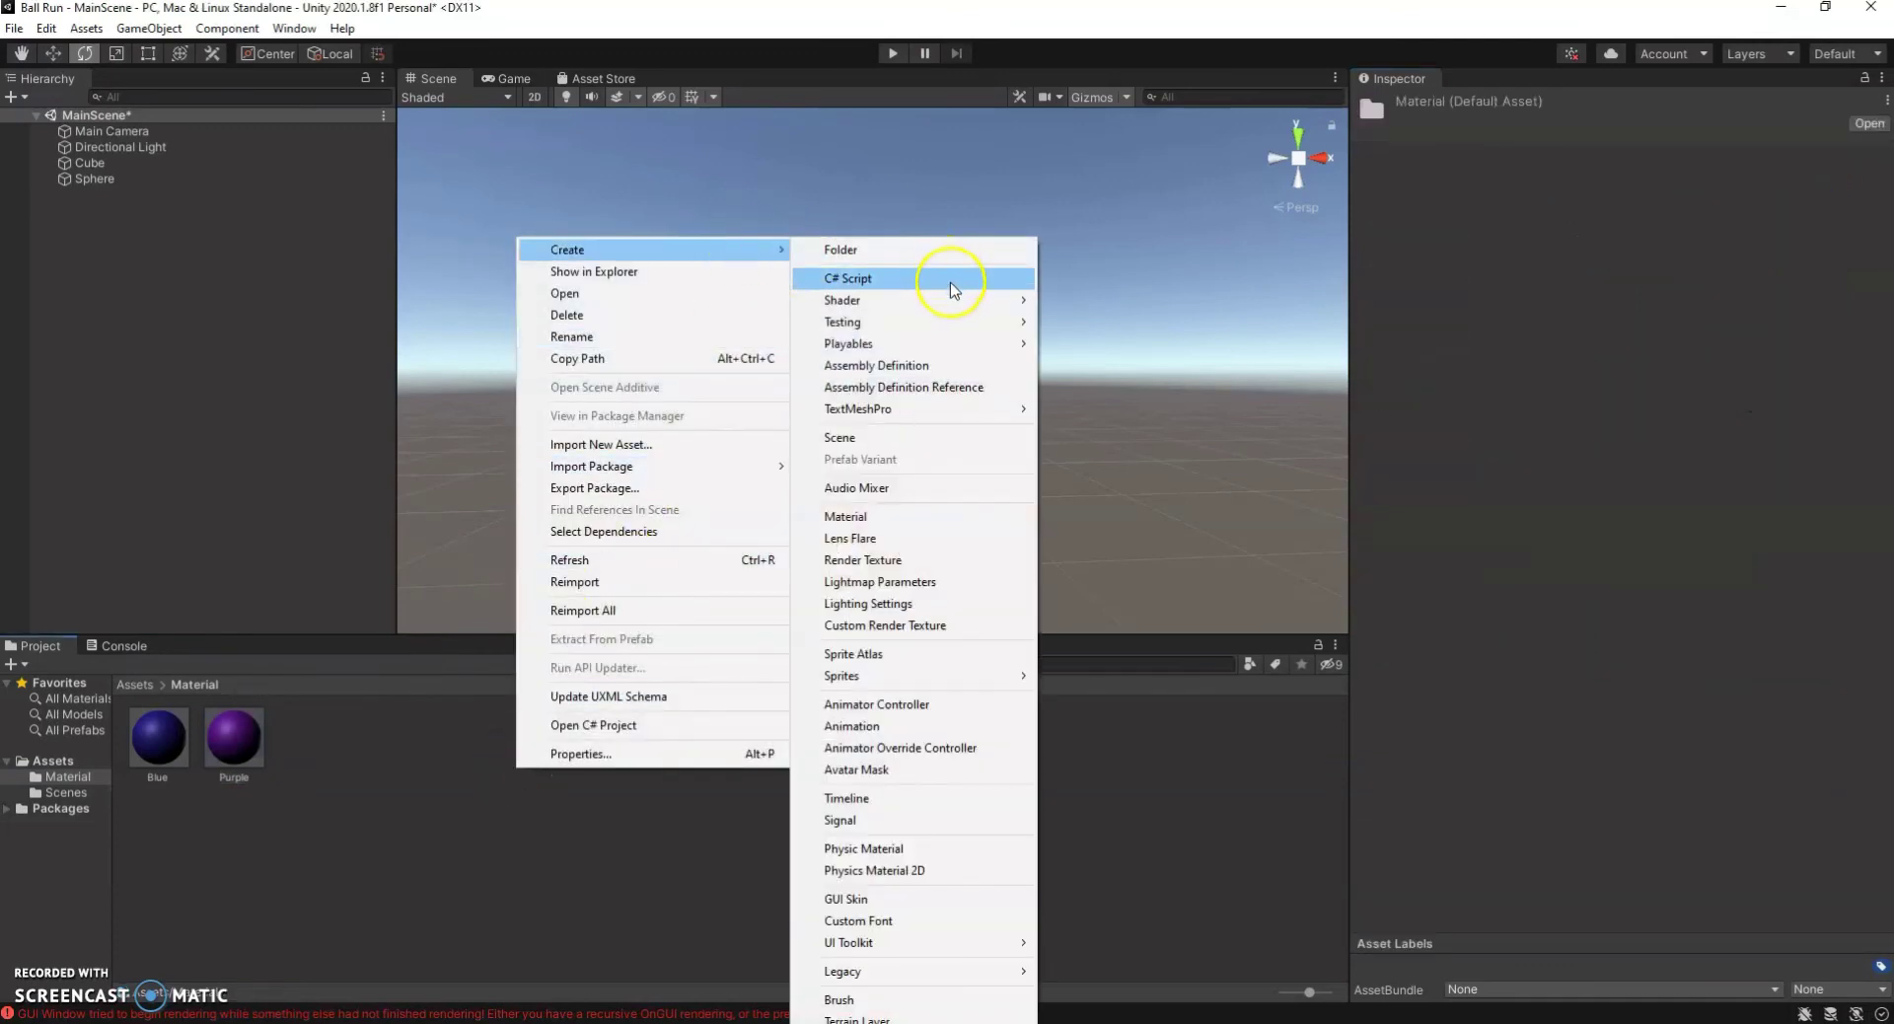
{"action": "left_click", "coordinate": [895, 514]}
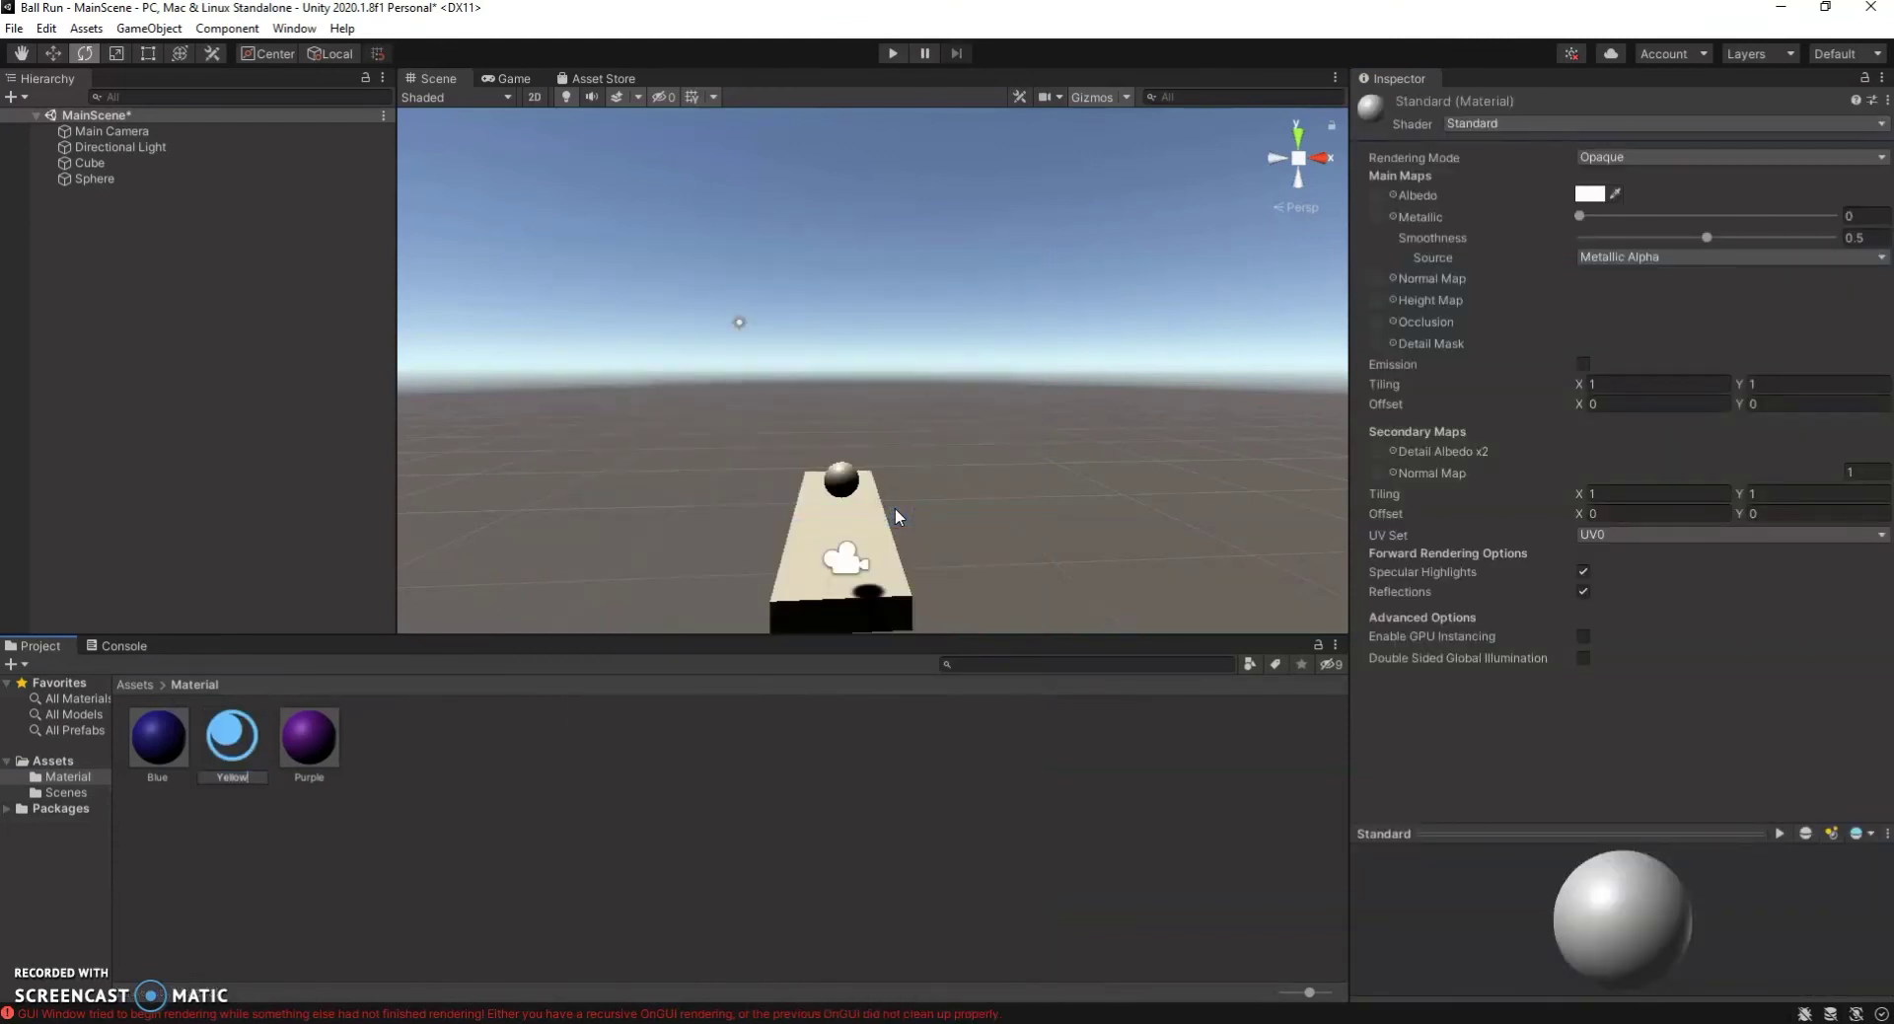
{"action": "left_click", "coordinate": [570, 947]}
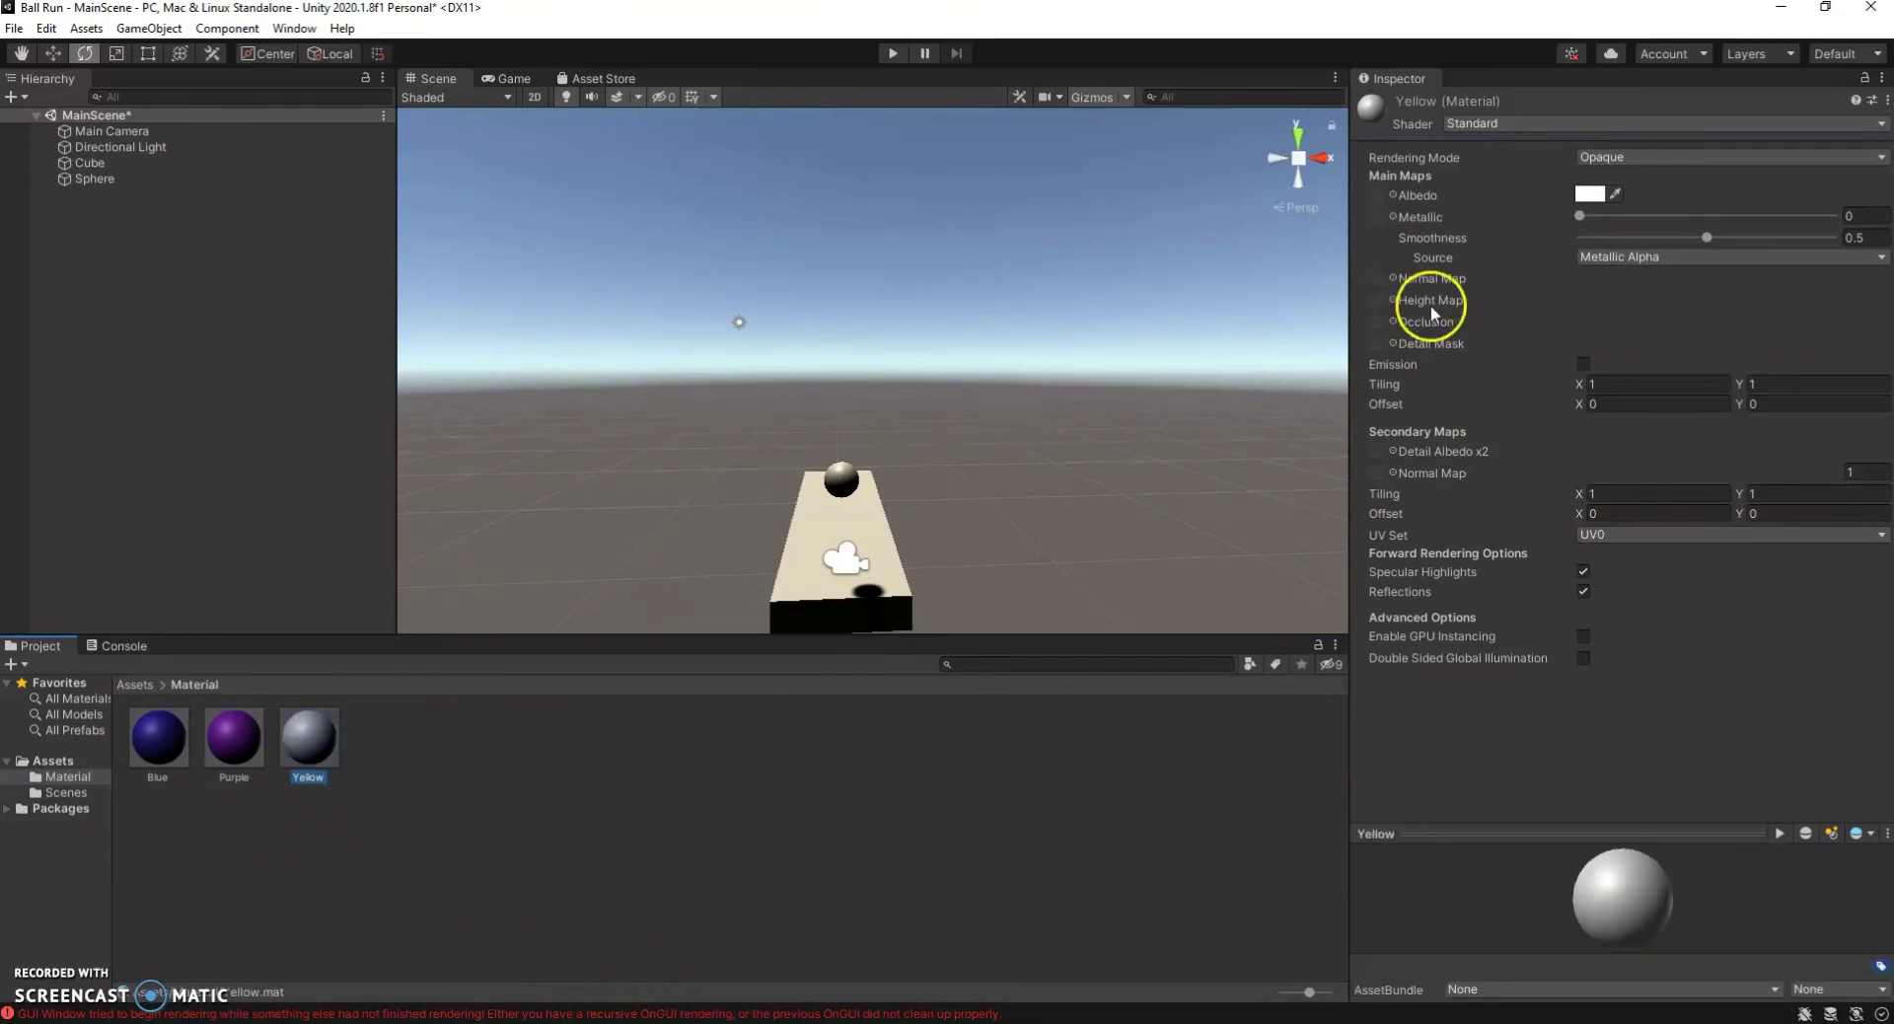
Set the Yellow material's albedo to a bright yellow, hex F1E921, and close the colour picker.
{"action": "left_click", "coordinate": [1590, 194]}
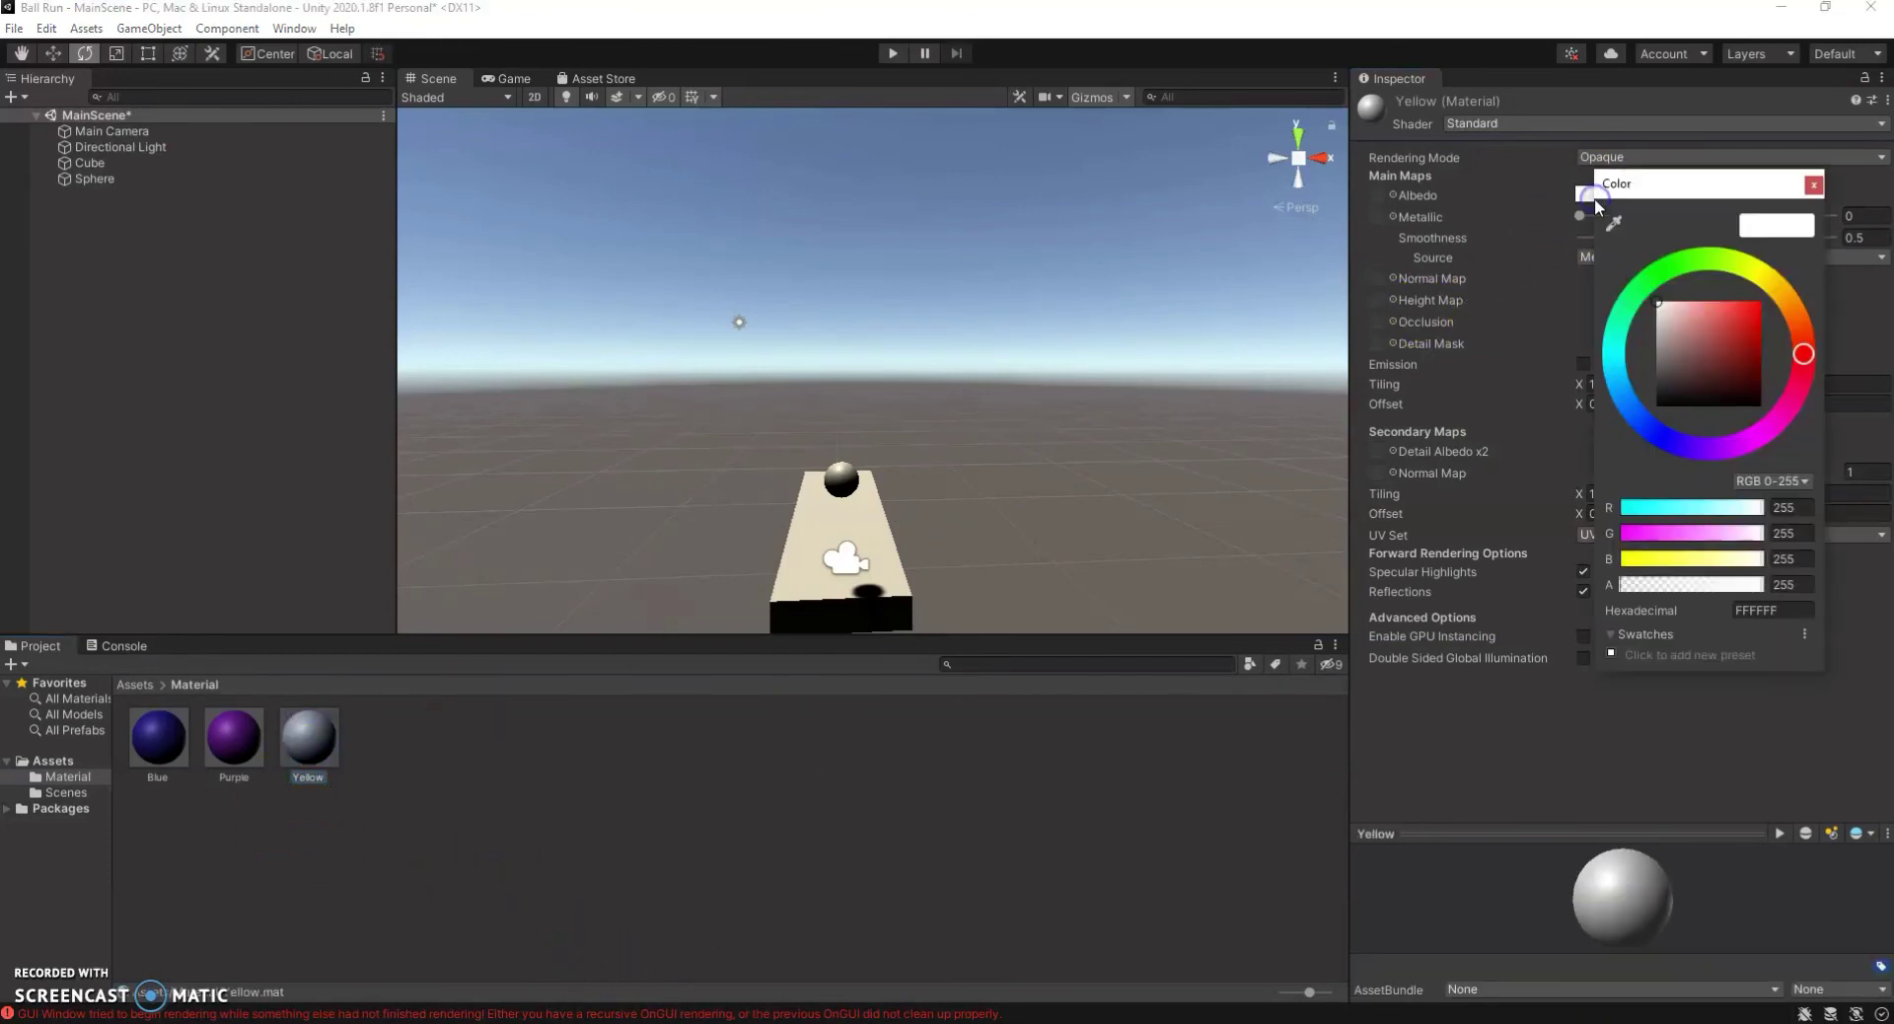
{"action": "left_click", "coordinate": [1762, 271]}
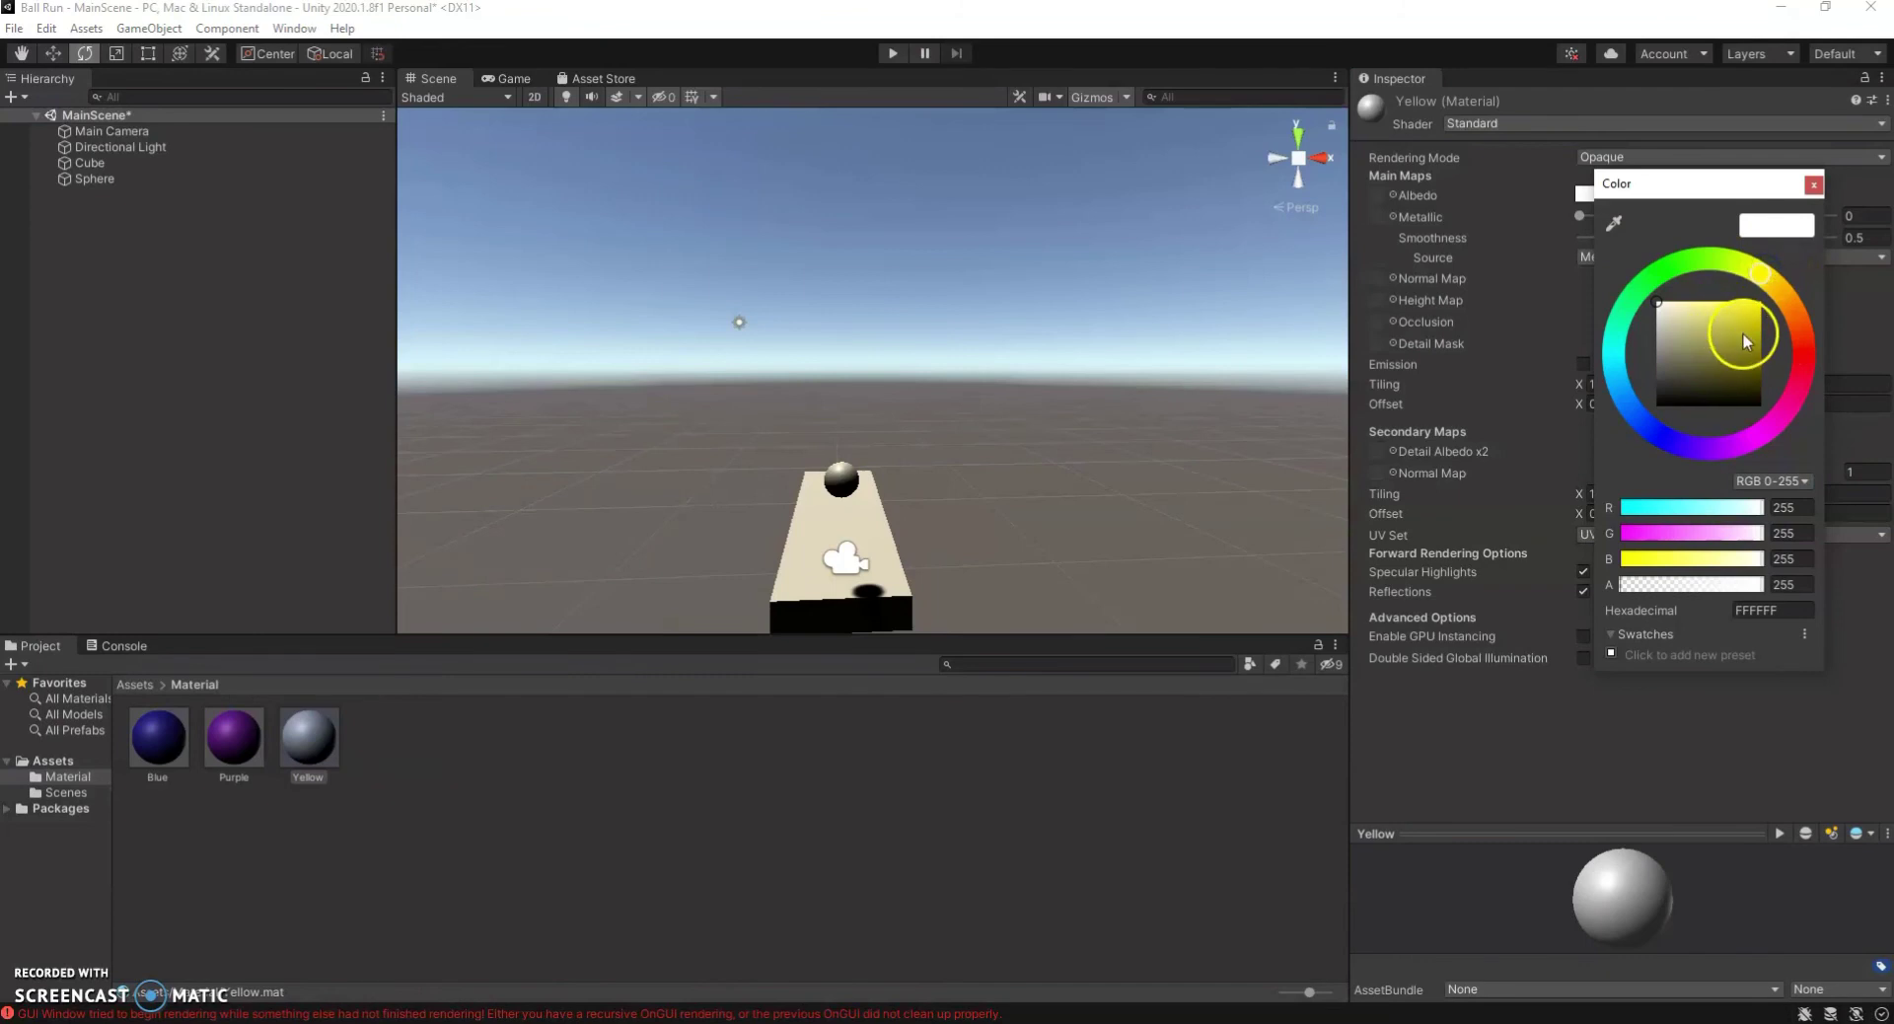
{"action": "mouse_move", "coordinate": [1742, 333]}
{"action": "left_mouse_down"}
{"action": "mouse_move", "coordinate": [1751, 298]}
{"action": "mouse_move", "coordinate": [1750, 342]}
{"action": "mouse_move", "coordinate": [1748, 313]}
{"action": "left_mouse_up"}
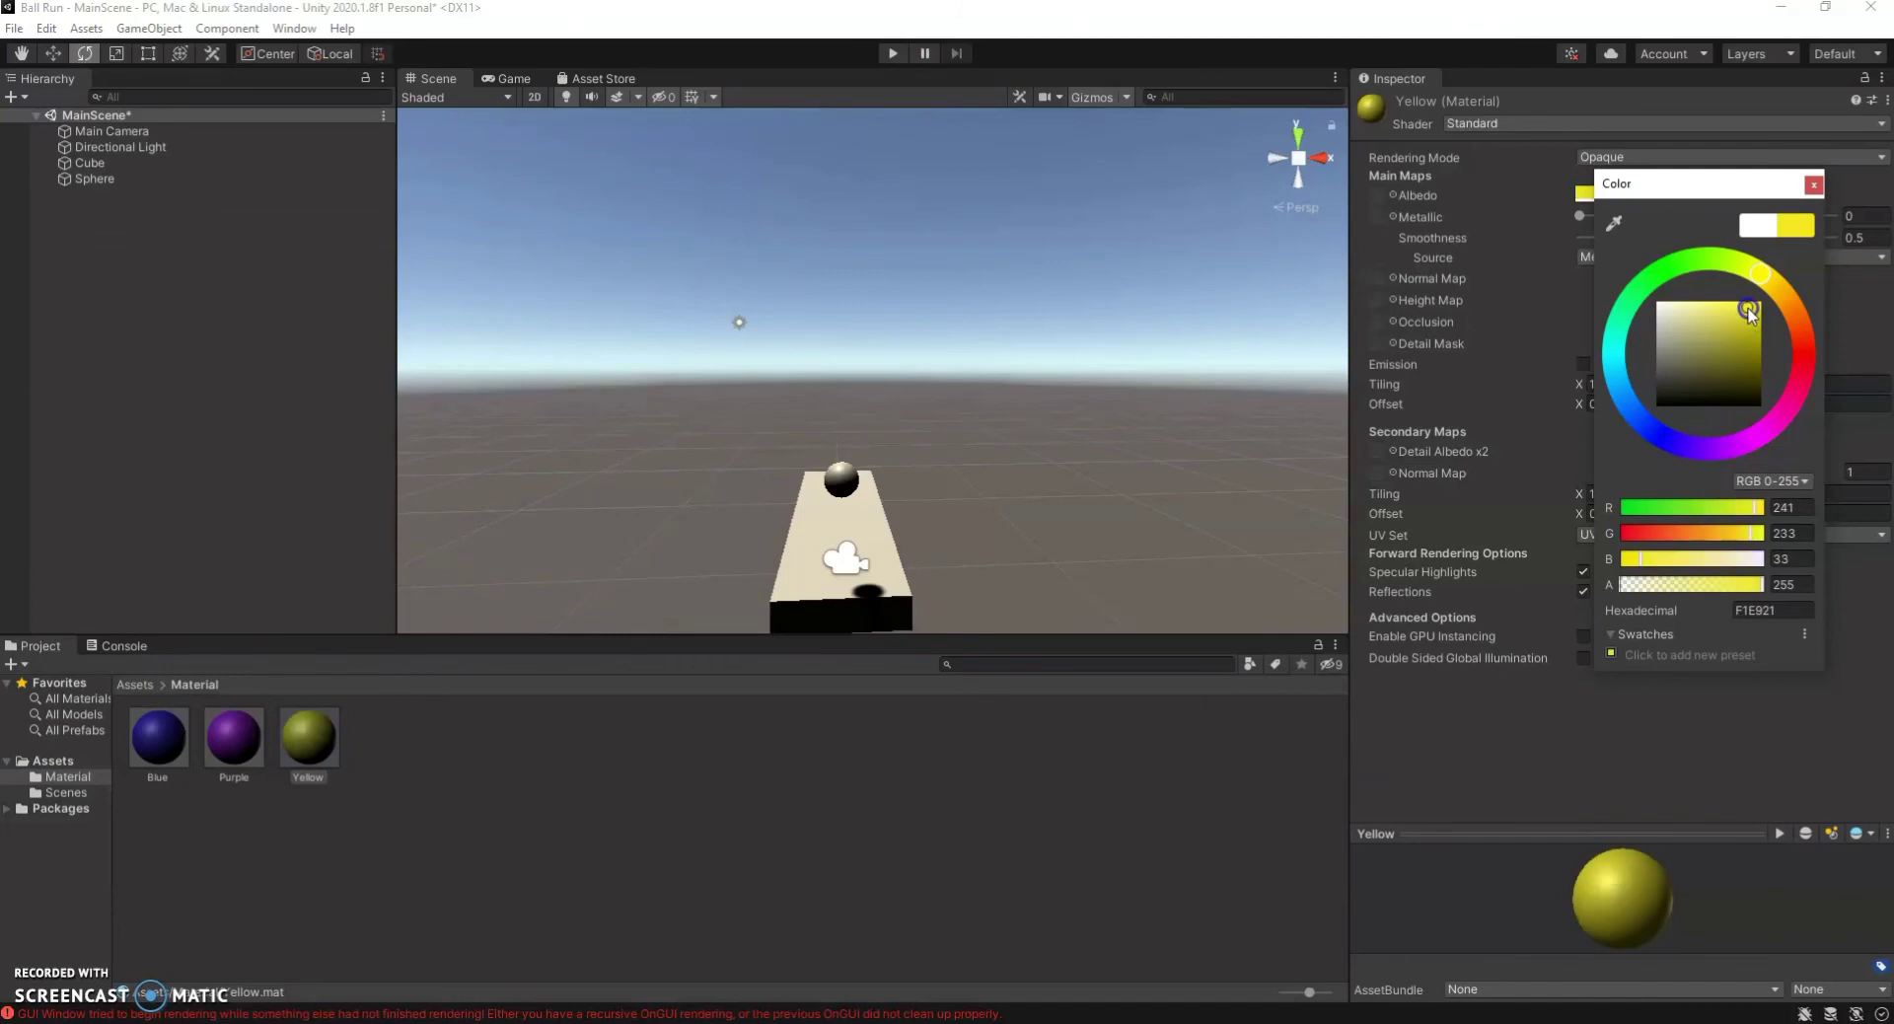
{"action": "left_click", "coordinate": [1813, 185]}
Apply the Purple material to the platform and the Yellow material to the ball in the scene.
{"action": "left_click_drag", "start_coordinate": [234, 736], "coordinate": [789, 572]}
{"action": "left_click_drag", "start_coordinate": [335, 718], "coordinate": [837, 493]}
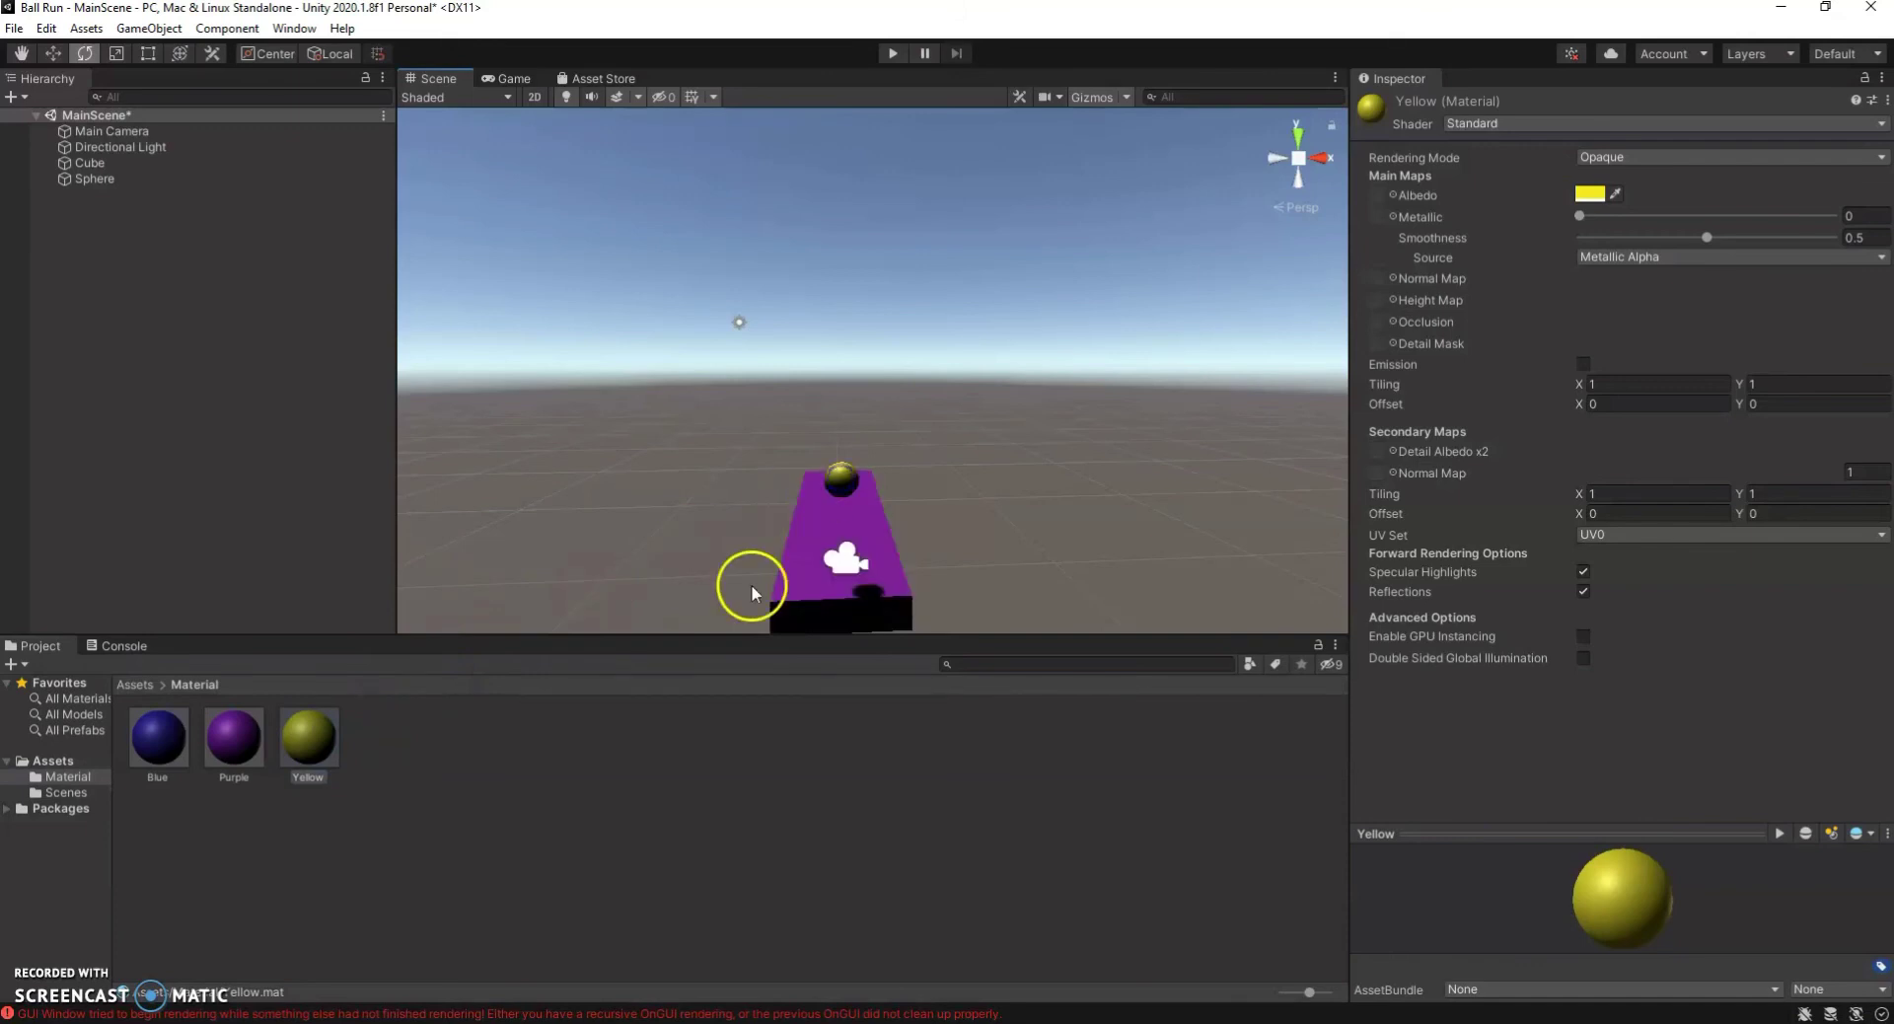
{"action": "scroll", "coordinate": [724, 527], "scroll_direction": "down", "scroll_amount": 2}
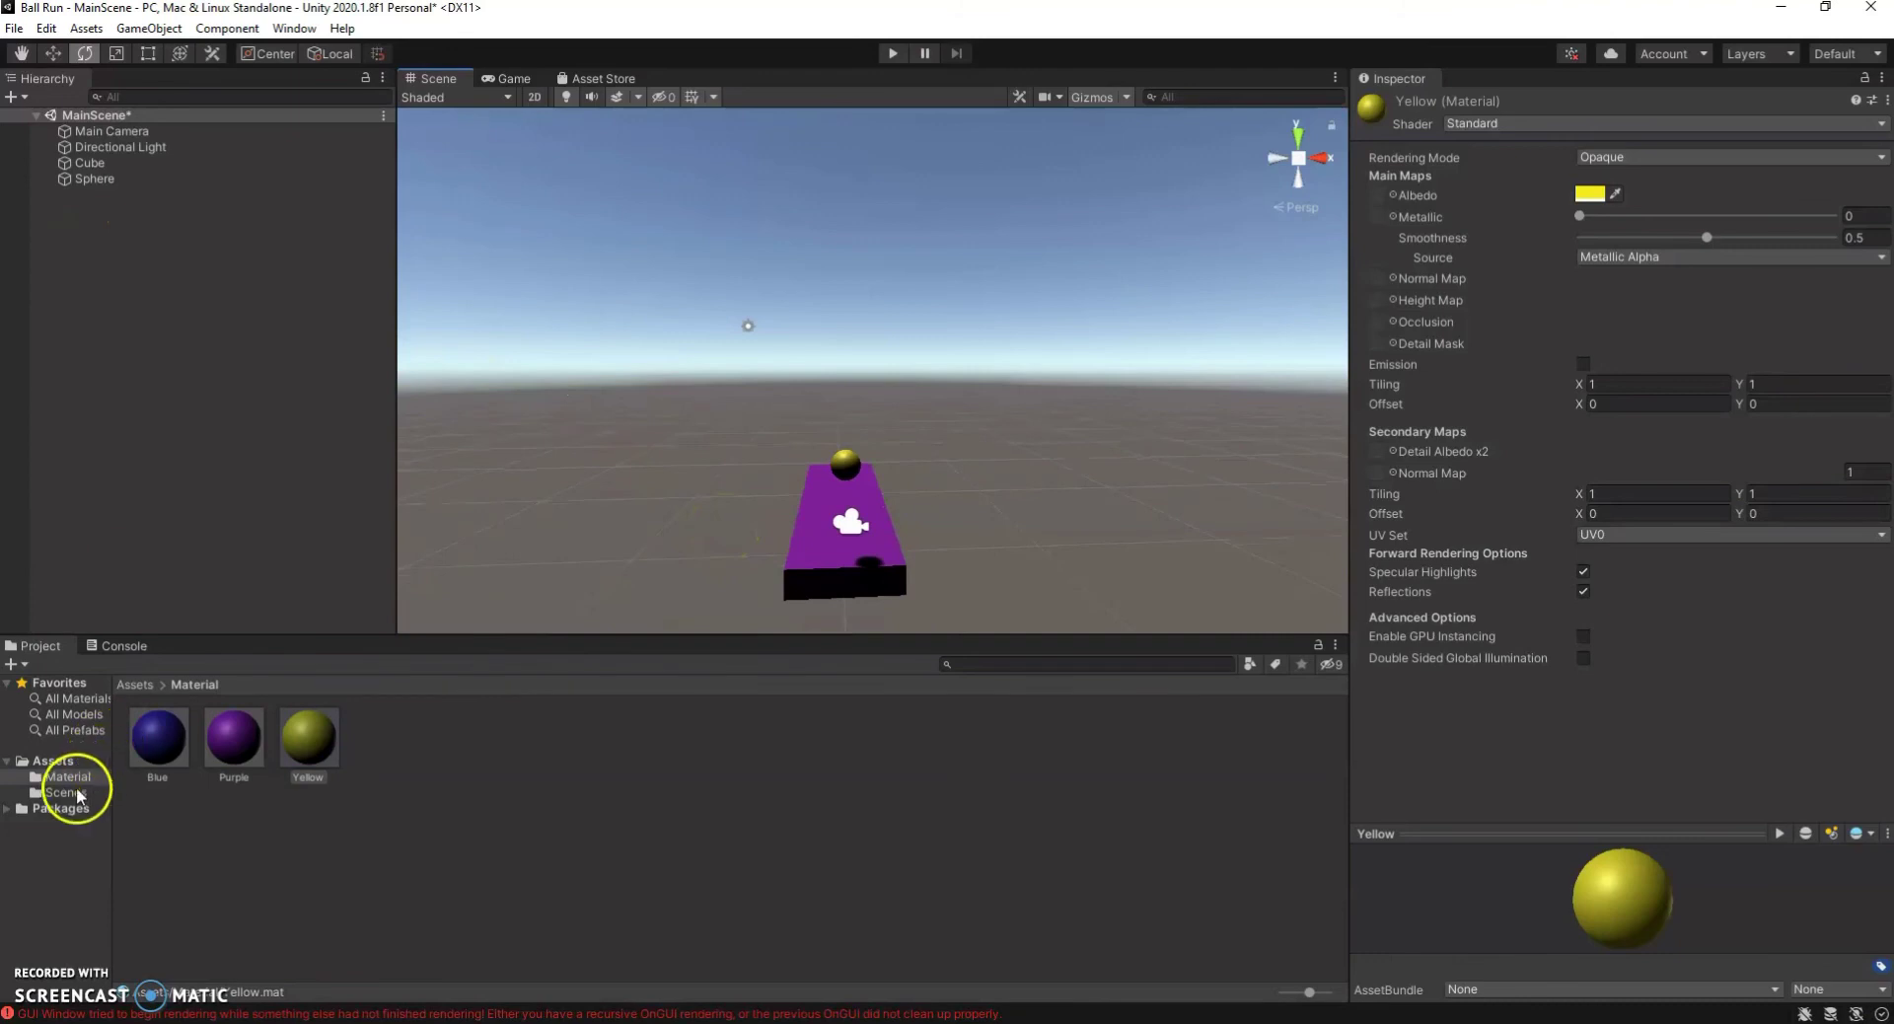
Create a new folder named Prefabs in the project's Assets folder and open it.
{"action": "left_click", "coordinate": [60, 761]}
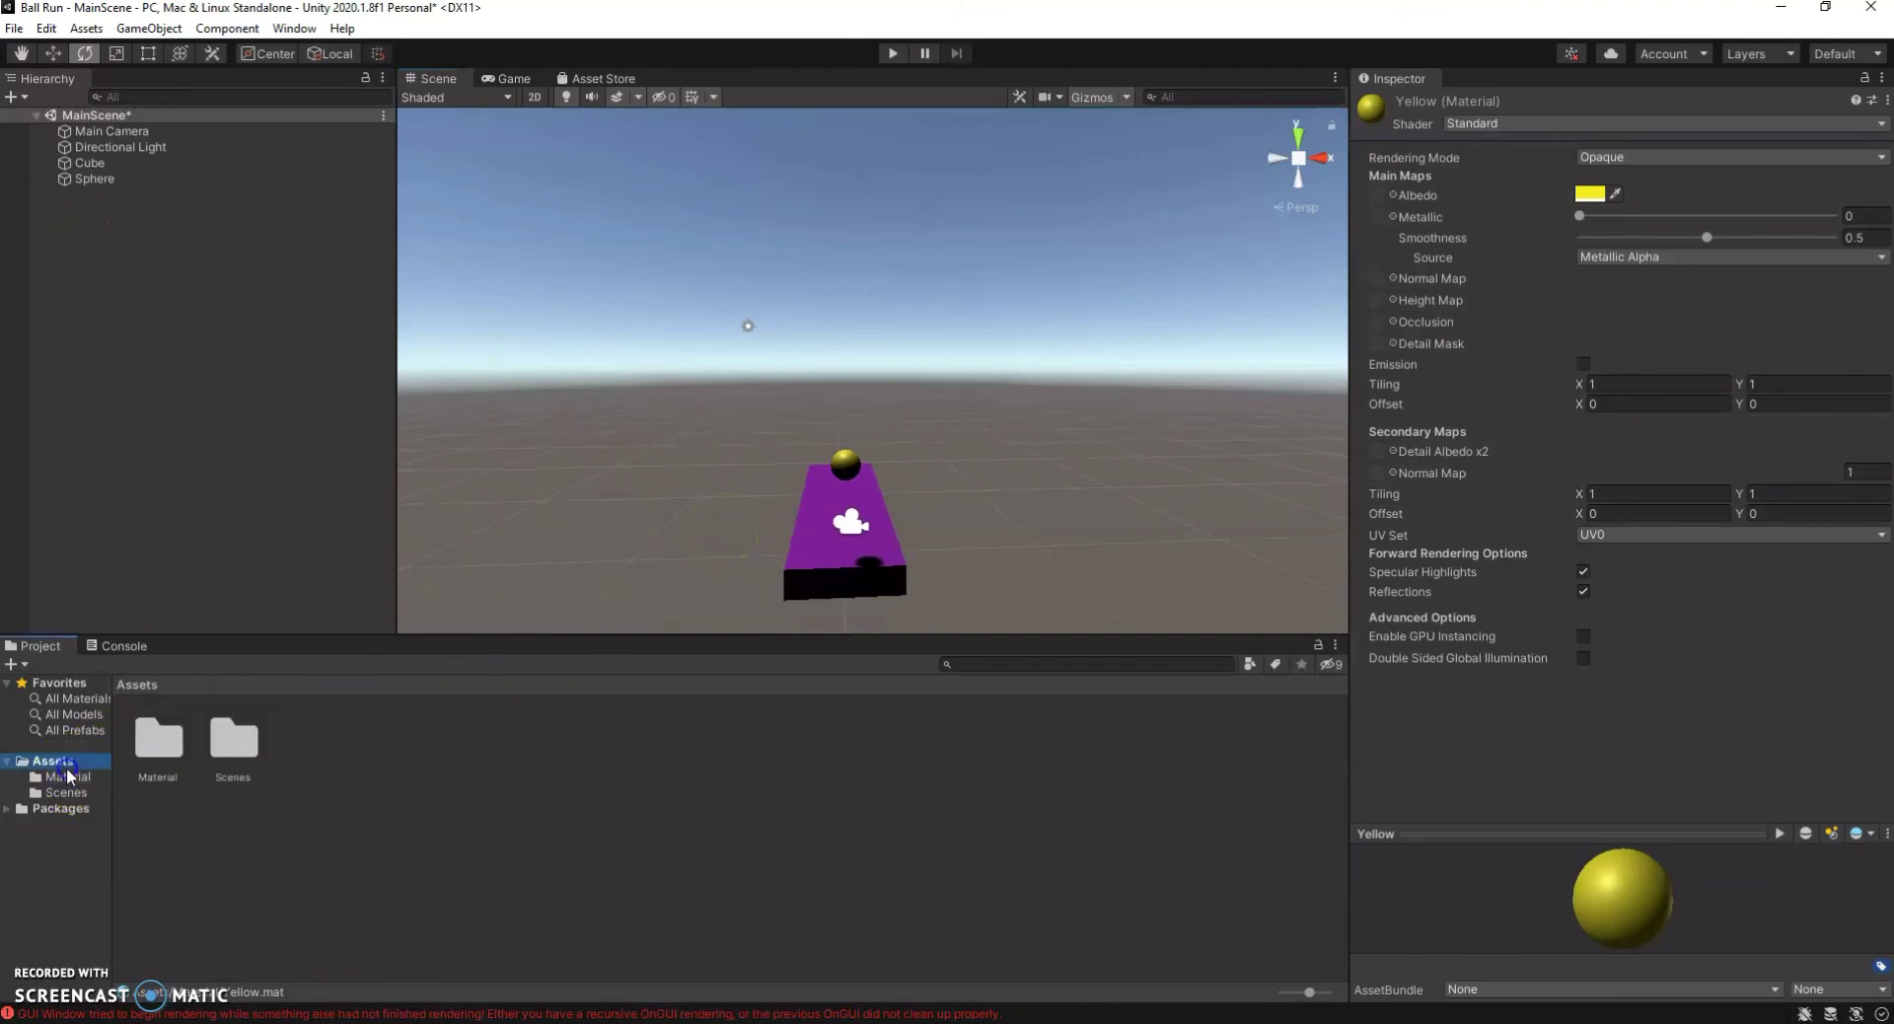
{"action": "right_click", "coordinate": [400, 779]}
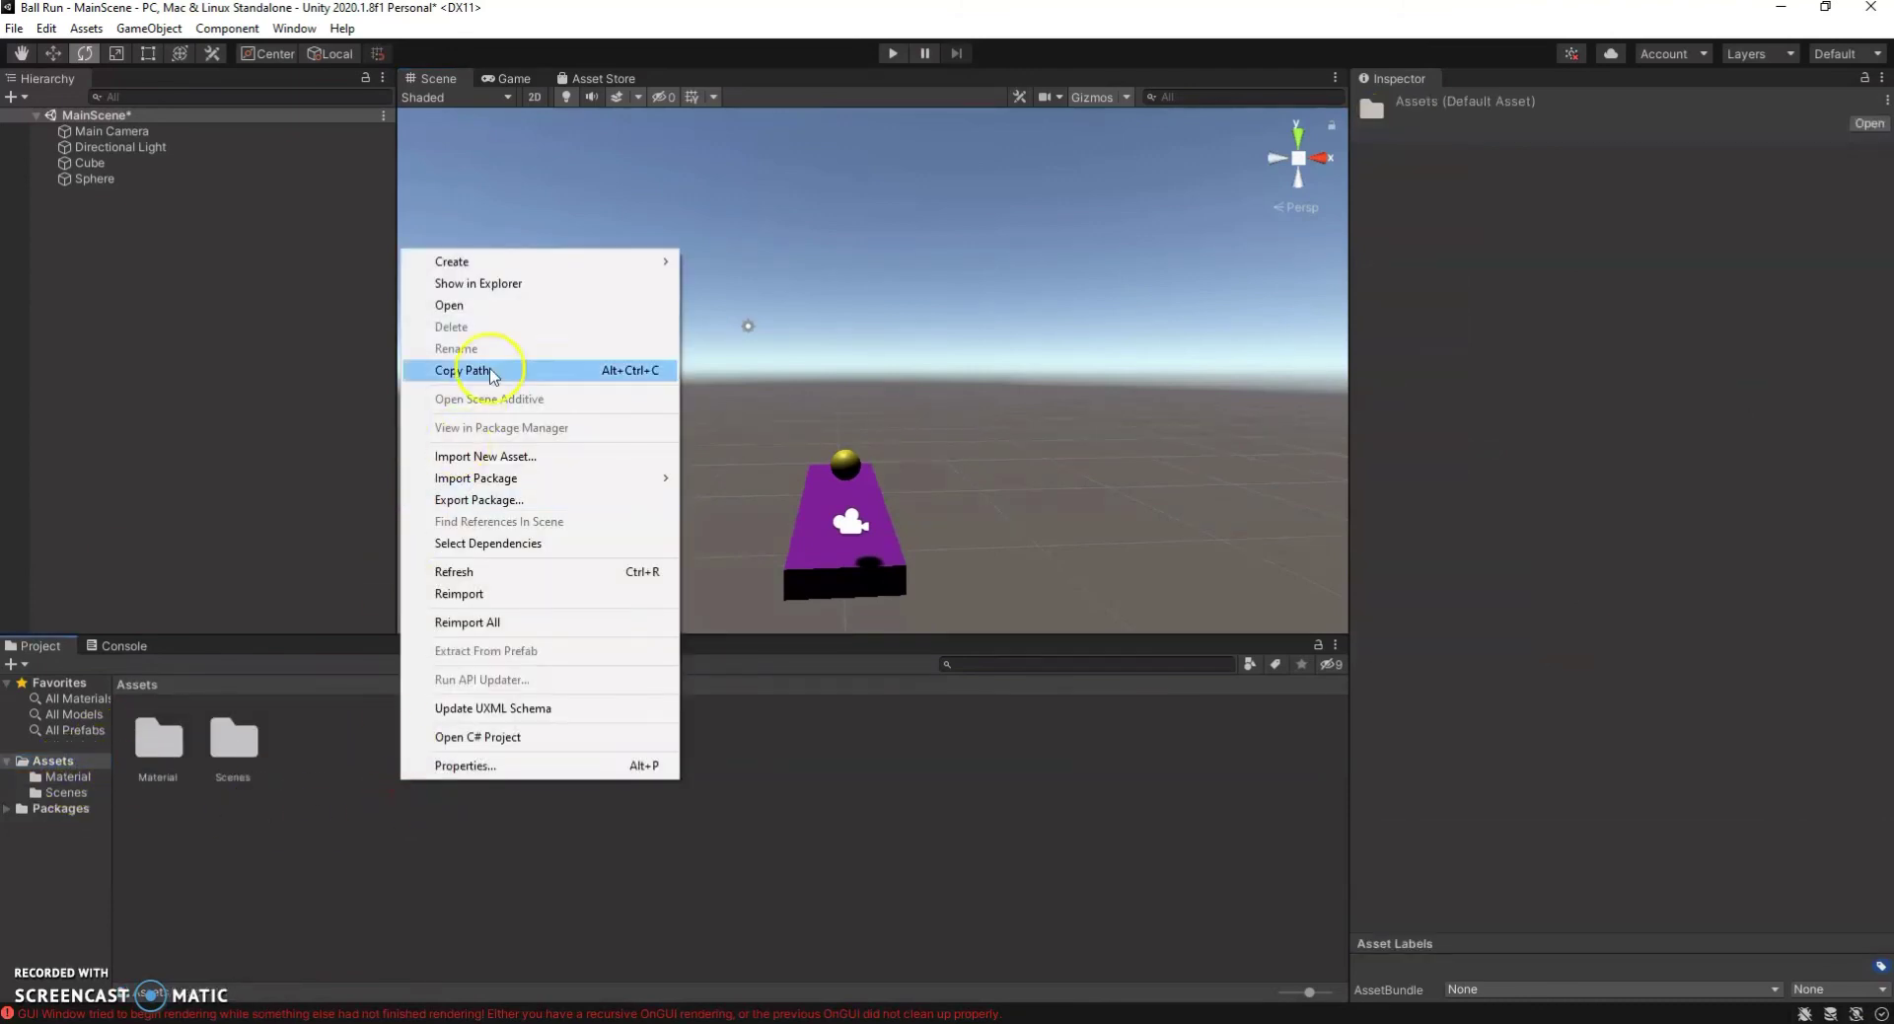
{"action": "mouse_move", "coordinate": [570, 262]}
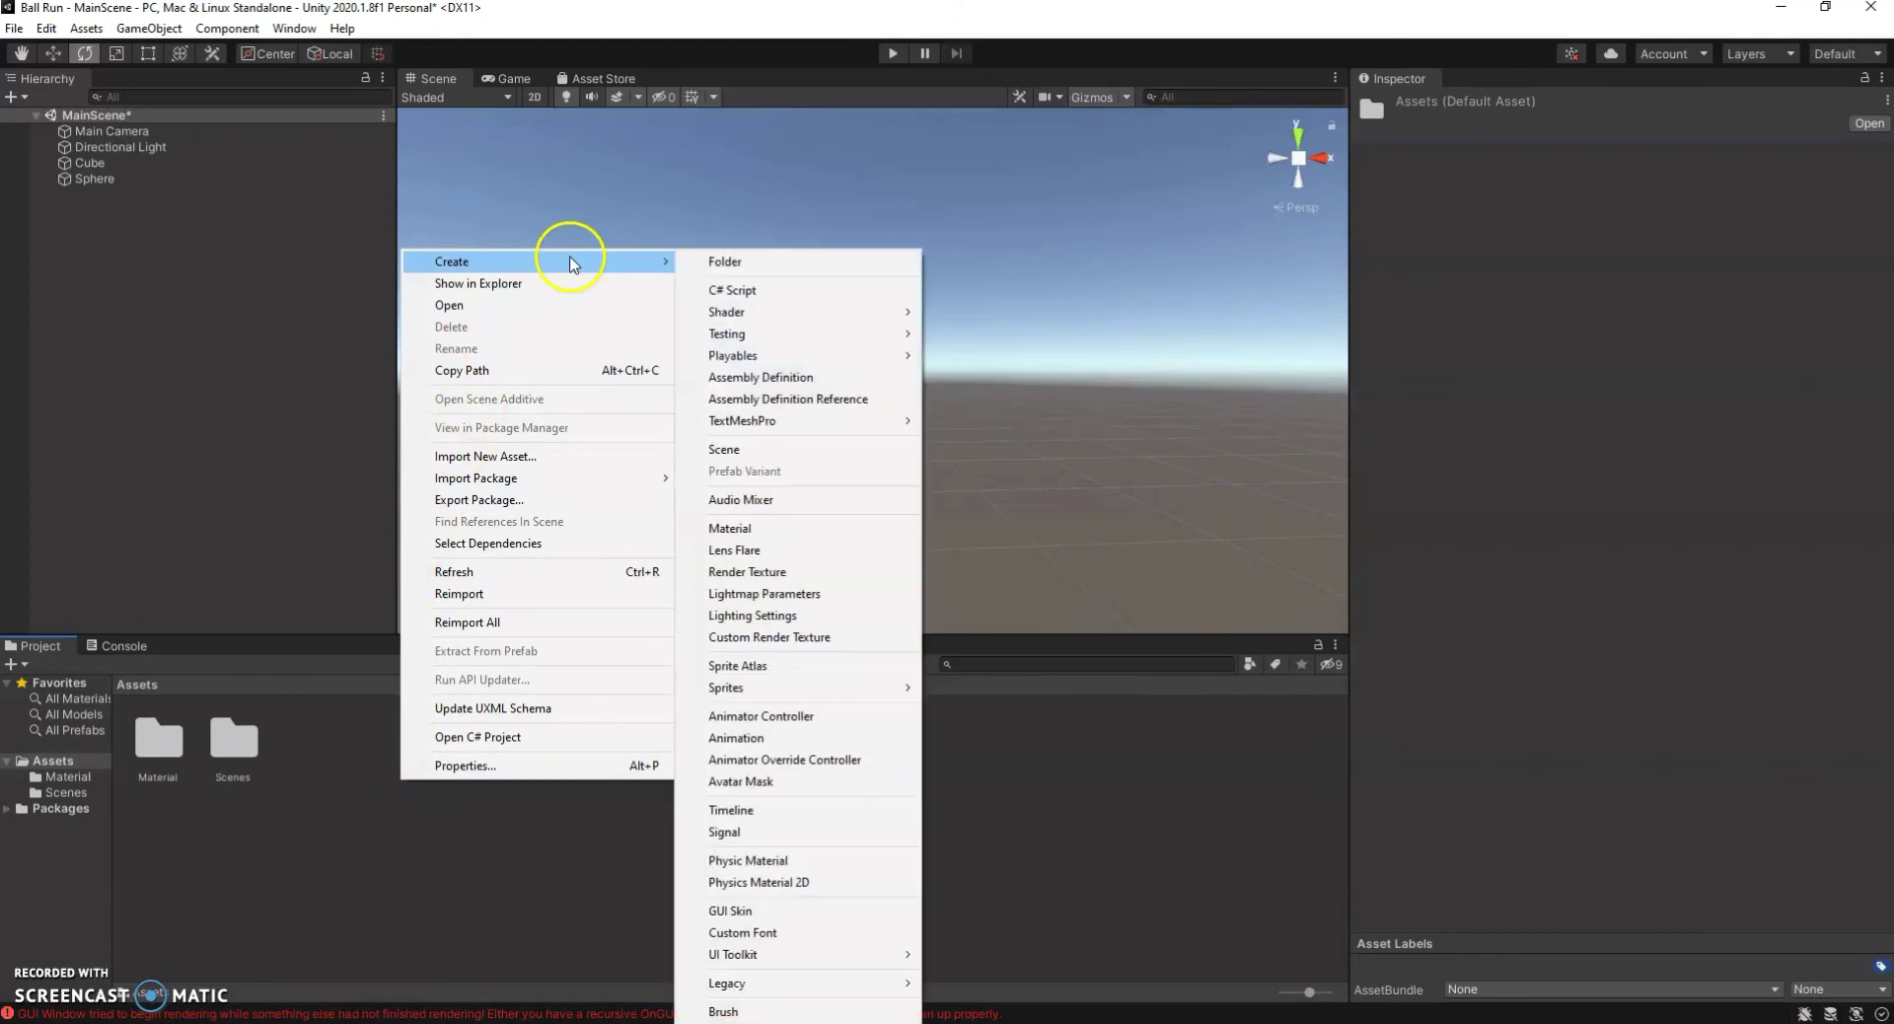
{"action": "left_click", "coordinate": [767, 260]}
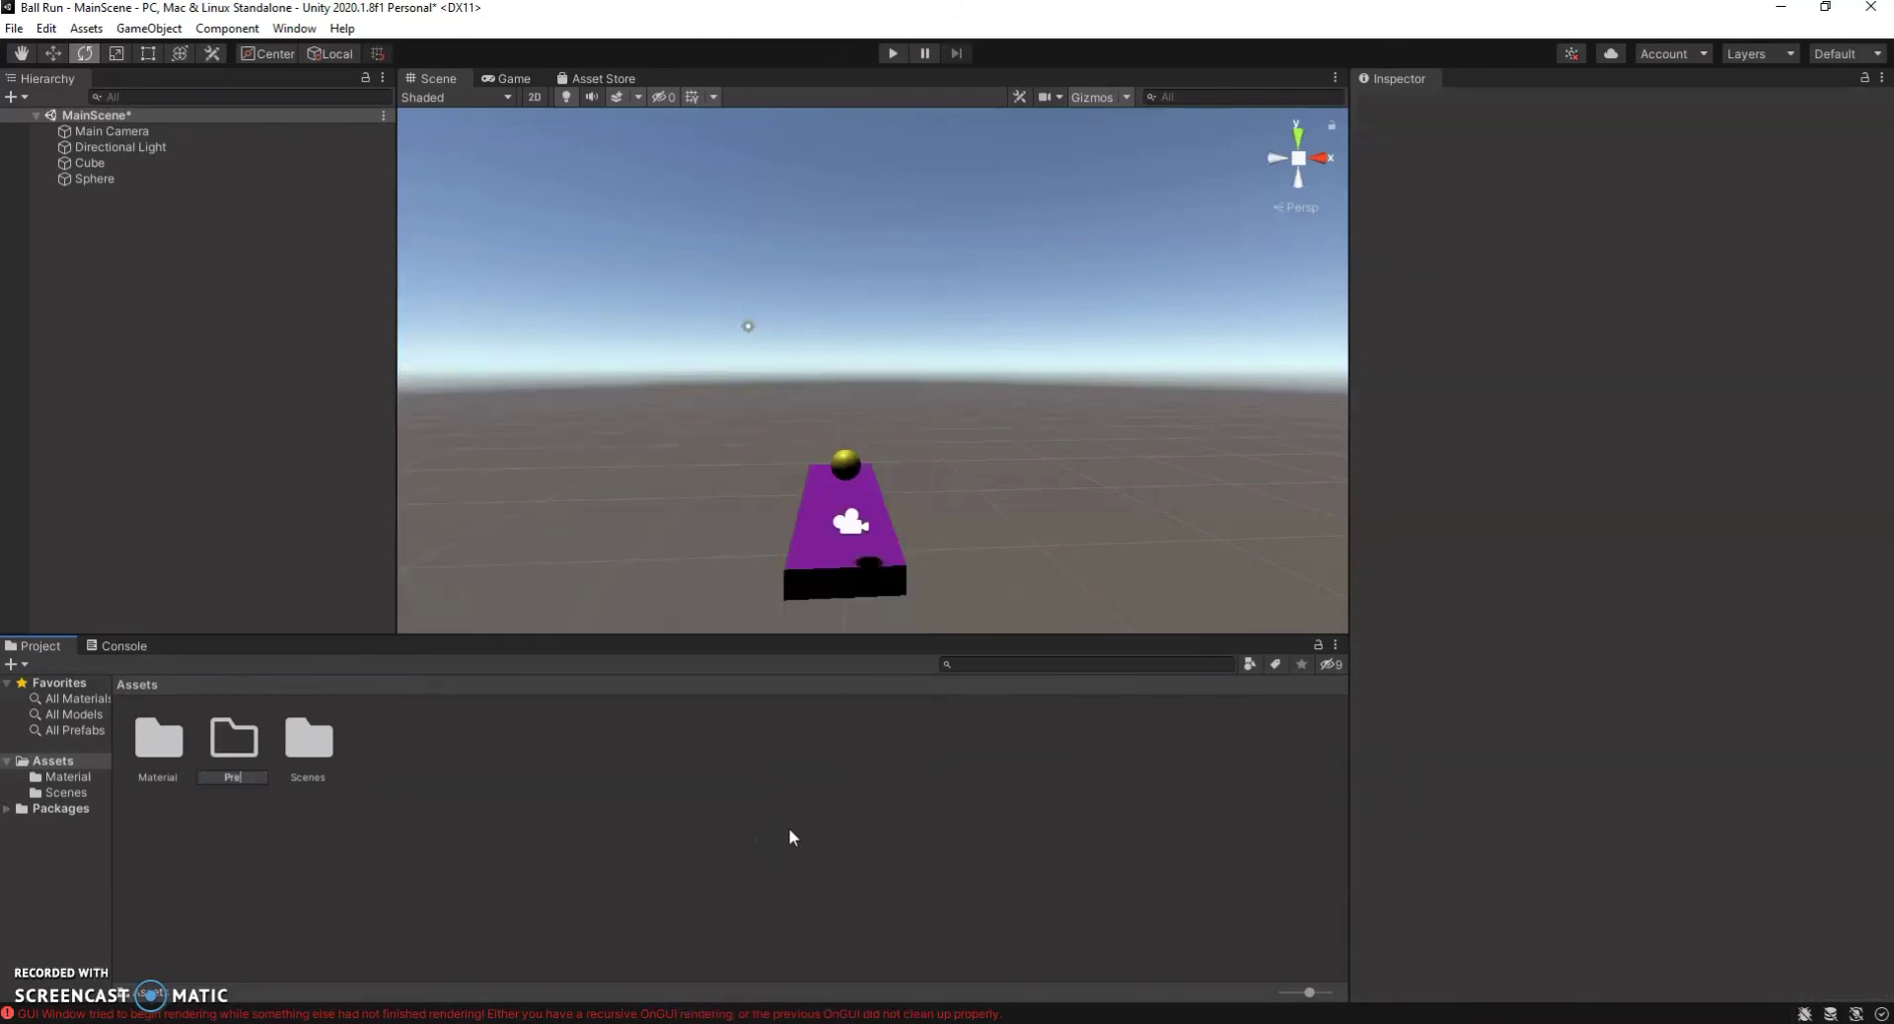
{"action": "key", "text": "Return"}
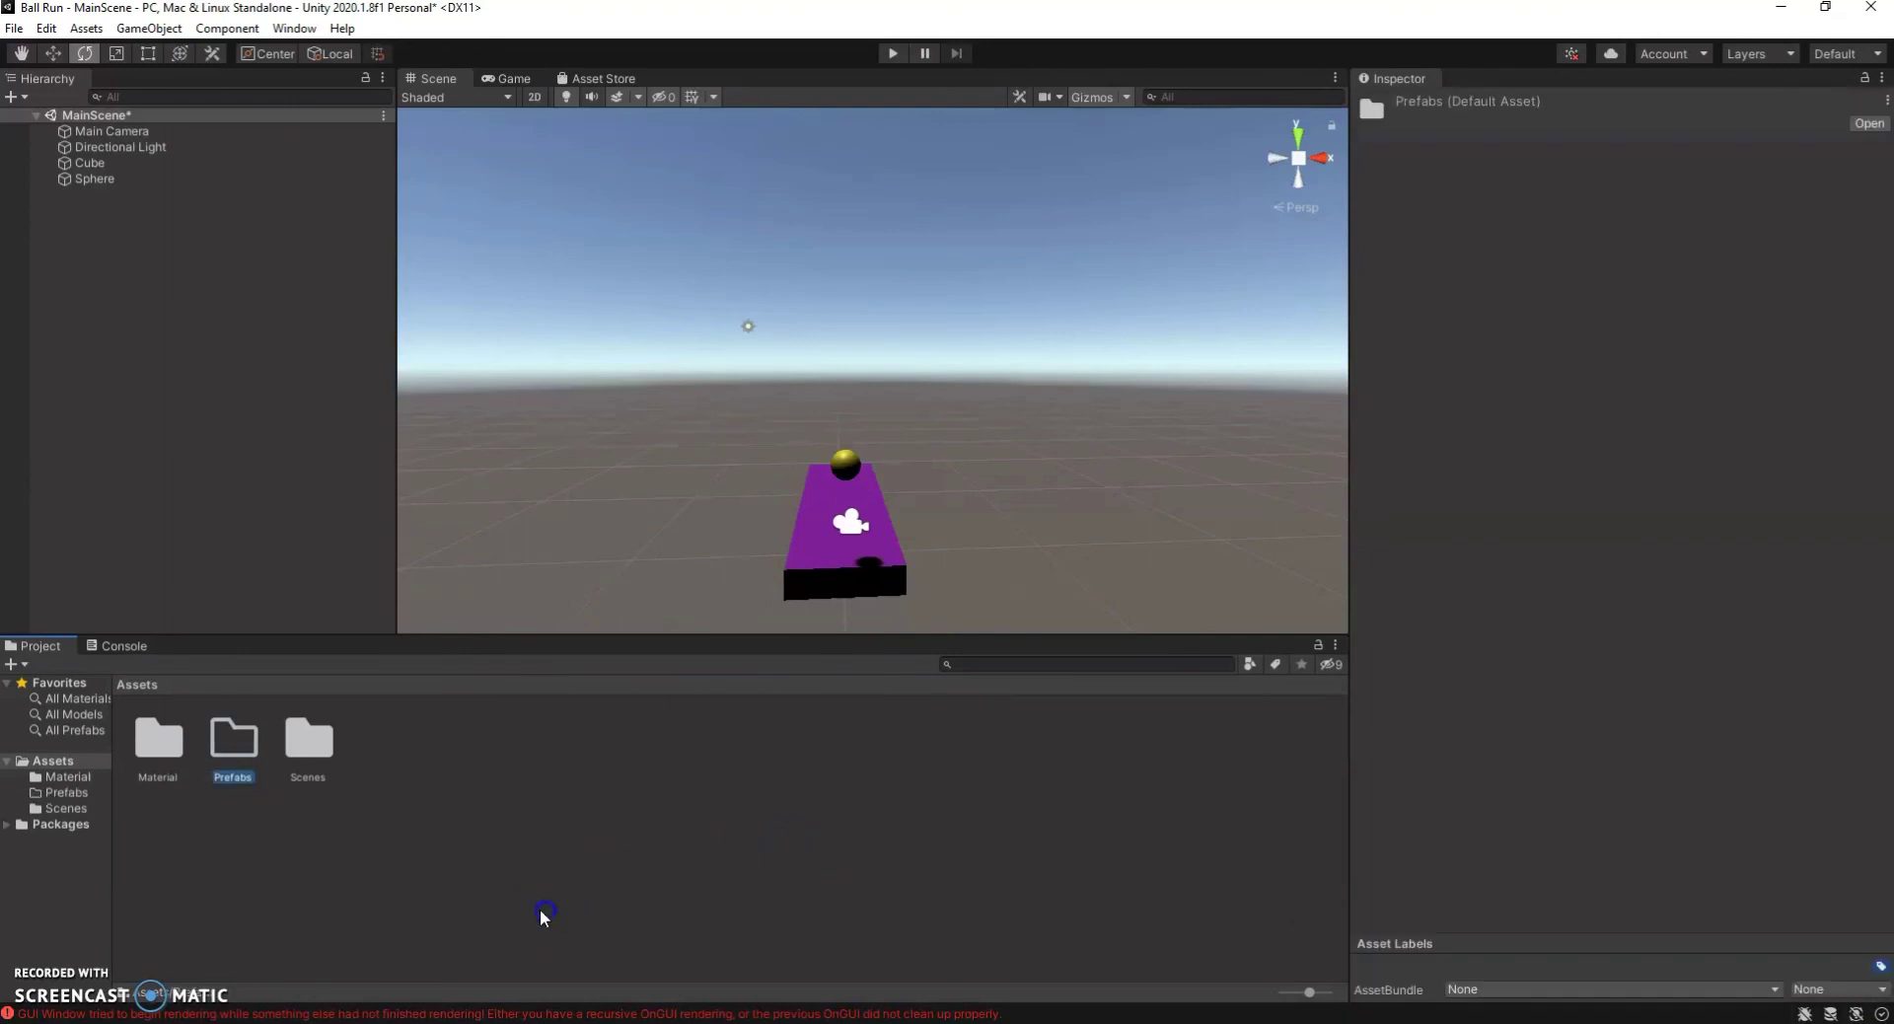
{"action": "left_click", "coordinate": [253, 742]}
{"action": "double_click", "coordinate": [254, 741]}
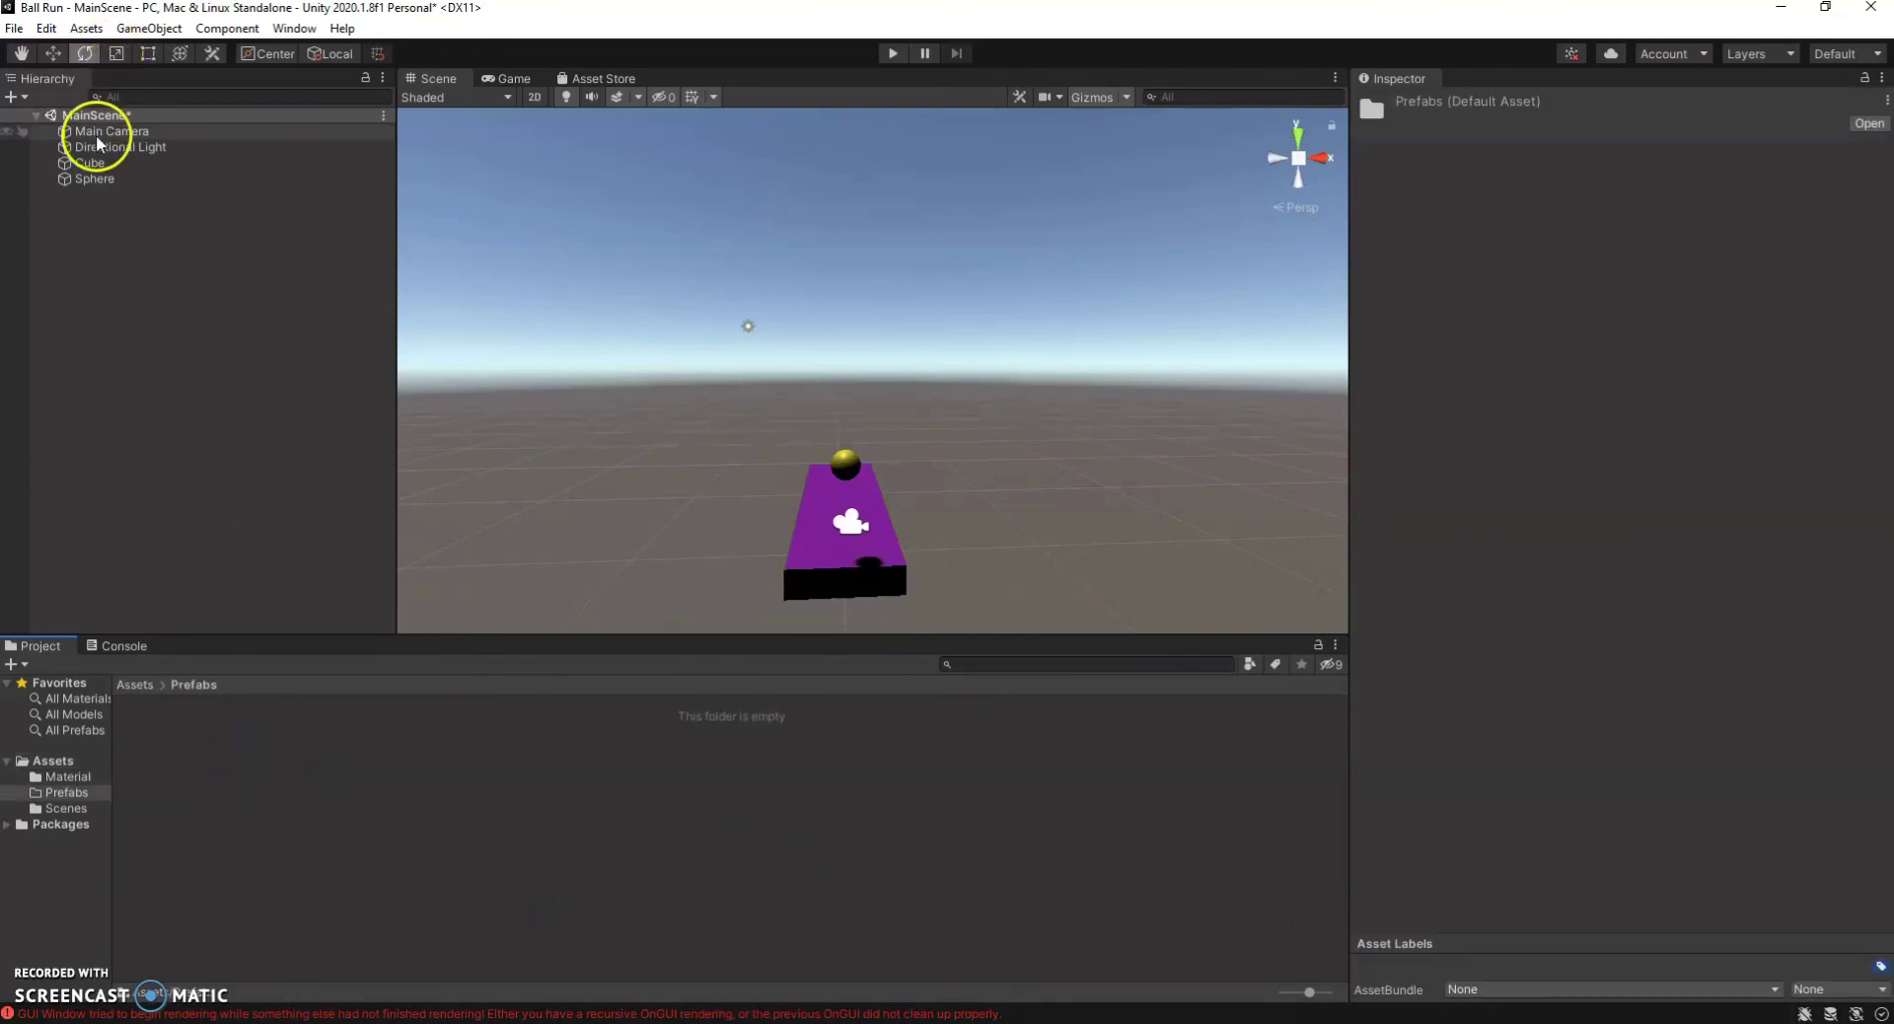
Rename the platform's Cube object as Cube Long.
{"action": "left_click", "coordinate": [100, 168]}
{"action": "right_click", "coordinate": [100, 168]}
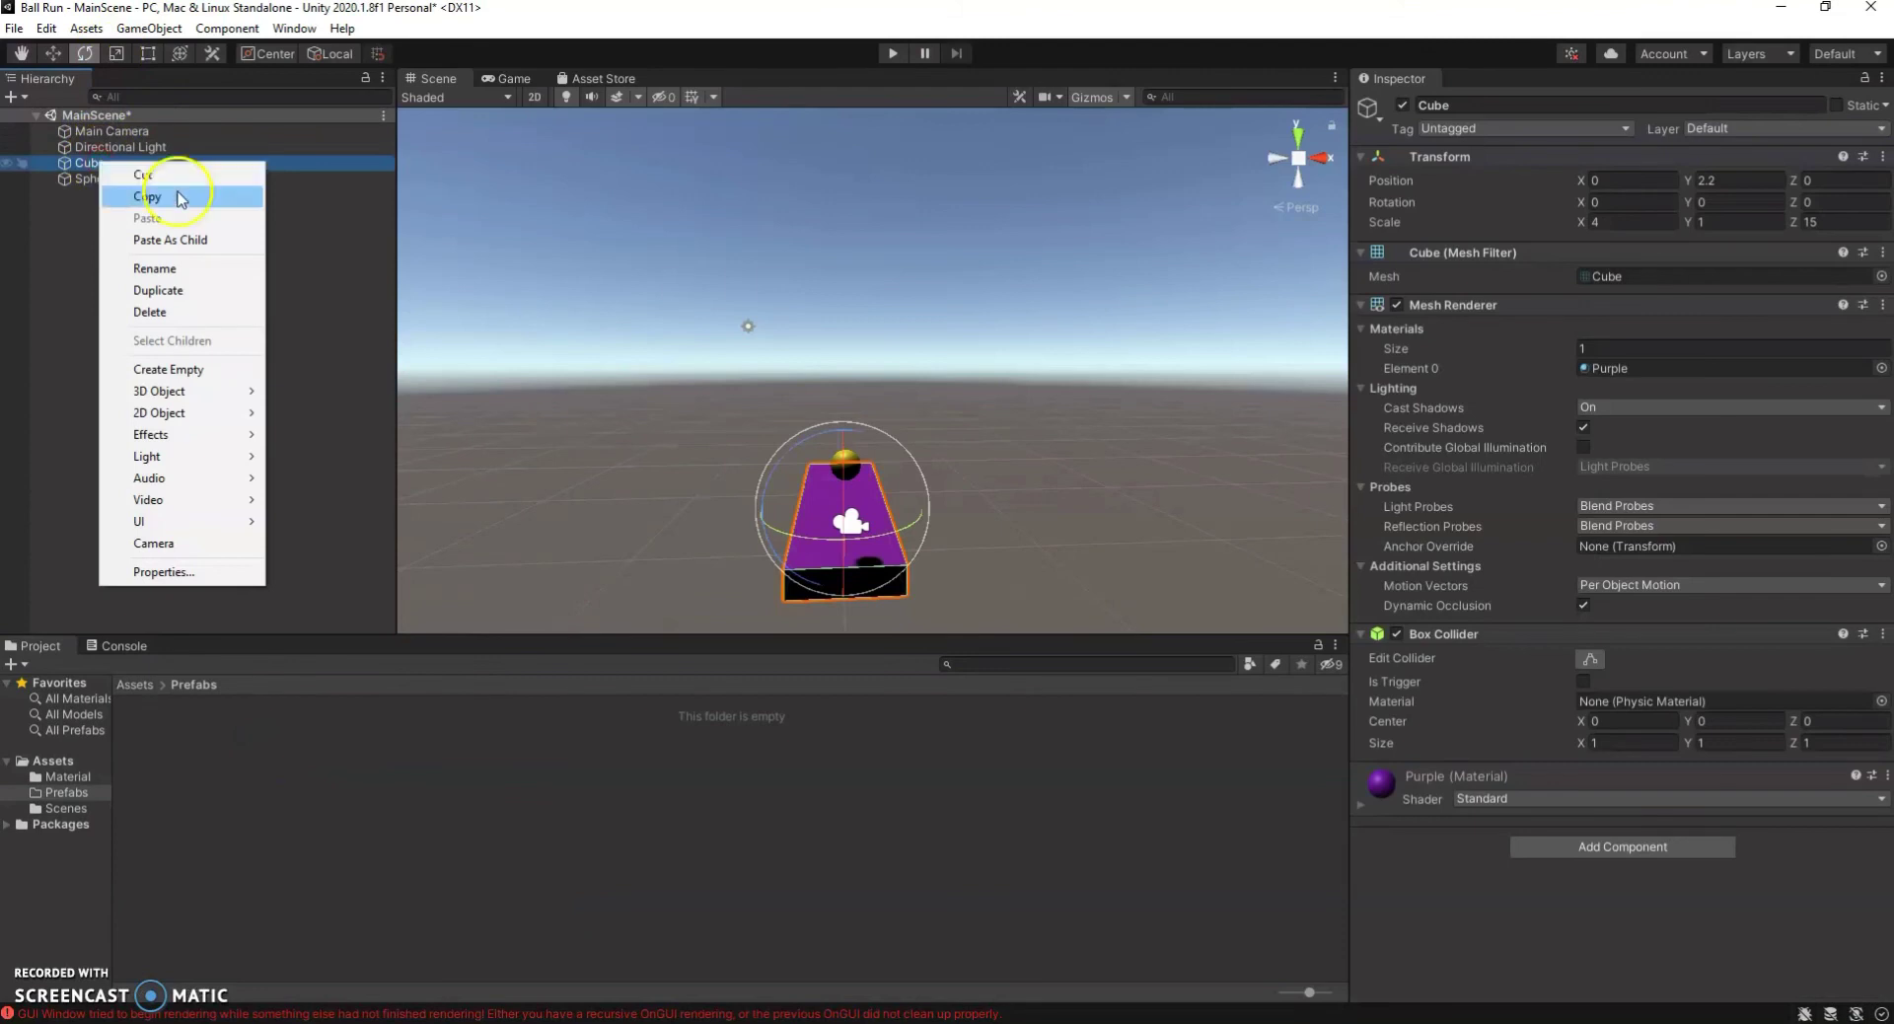
{"action": "left_click", "coordinate": [200, 267]}
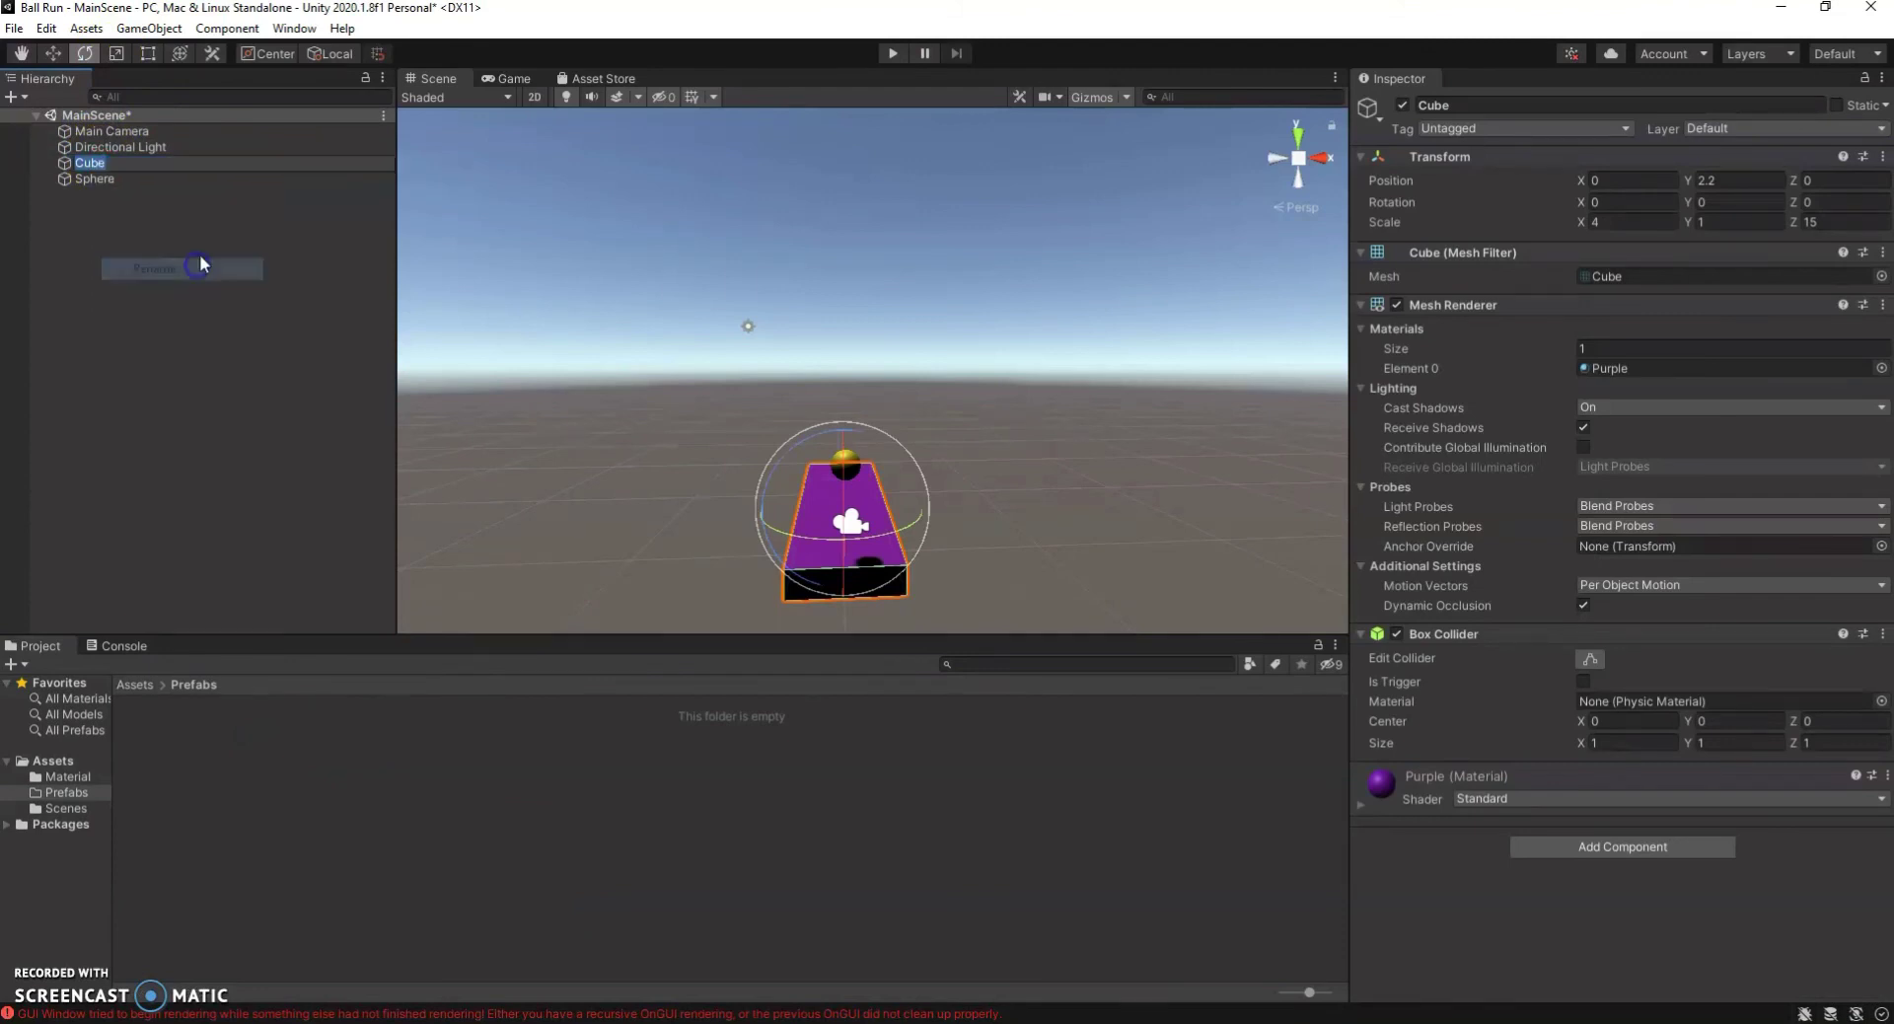
{"action": "key", "text": "Right"}
{"action": "type", "text": "L"}
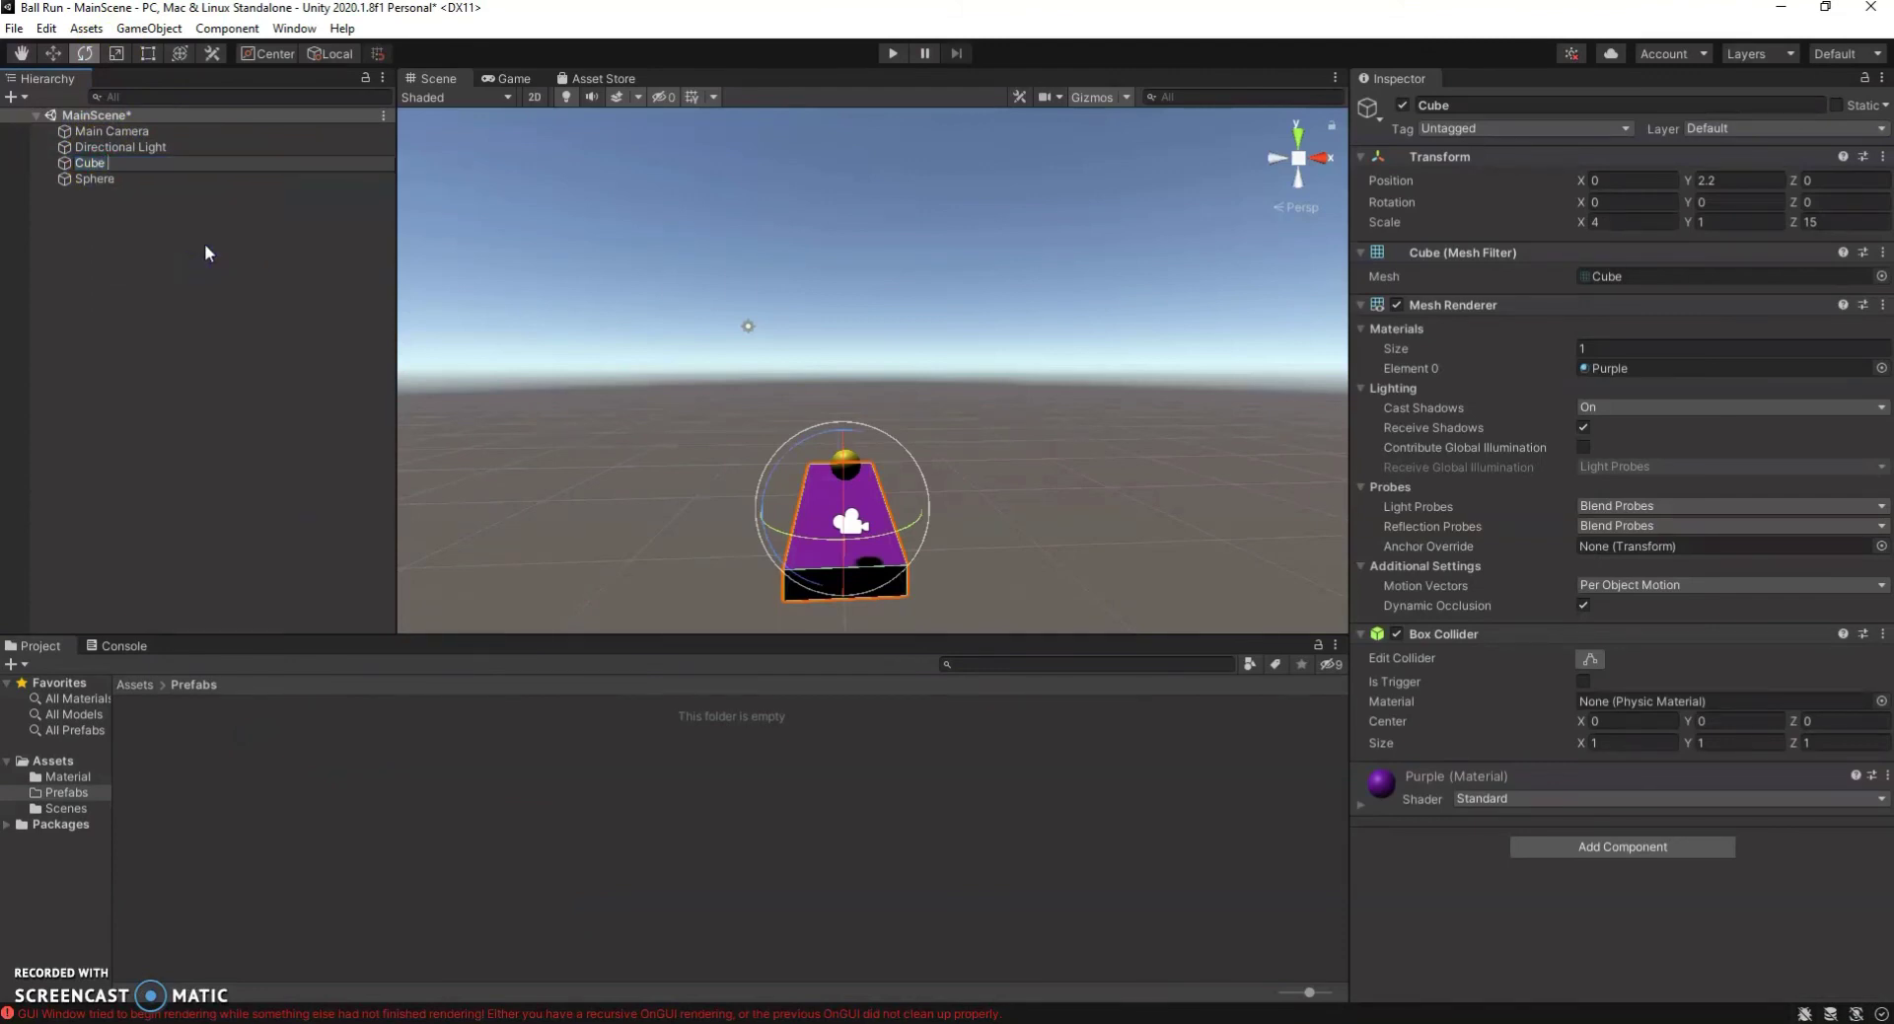
{"action": "type", "text": "ong"}
{"action": "left_click", "coordinate": [204, 243]}
Turn the Cube Long object into a prefab stored in the Prefabs folder.
{"action": "left_click_drag", "start_coordinate": [109, 164], "coordinate": [167, 710]}
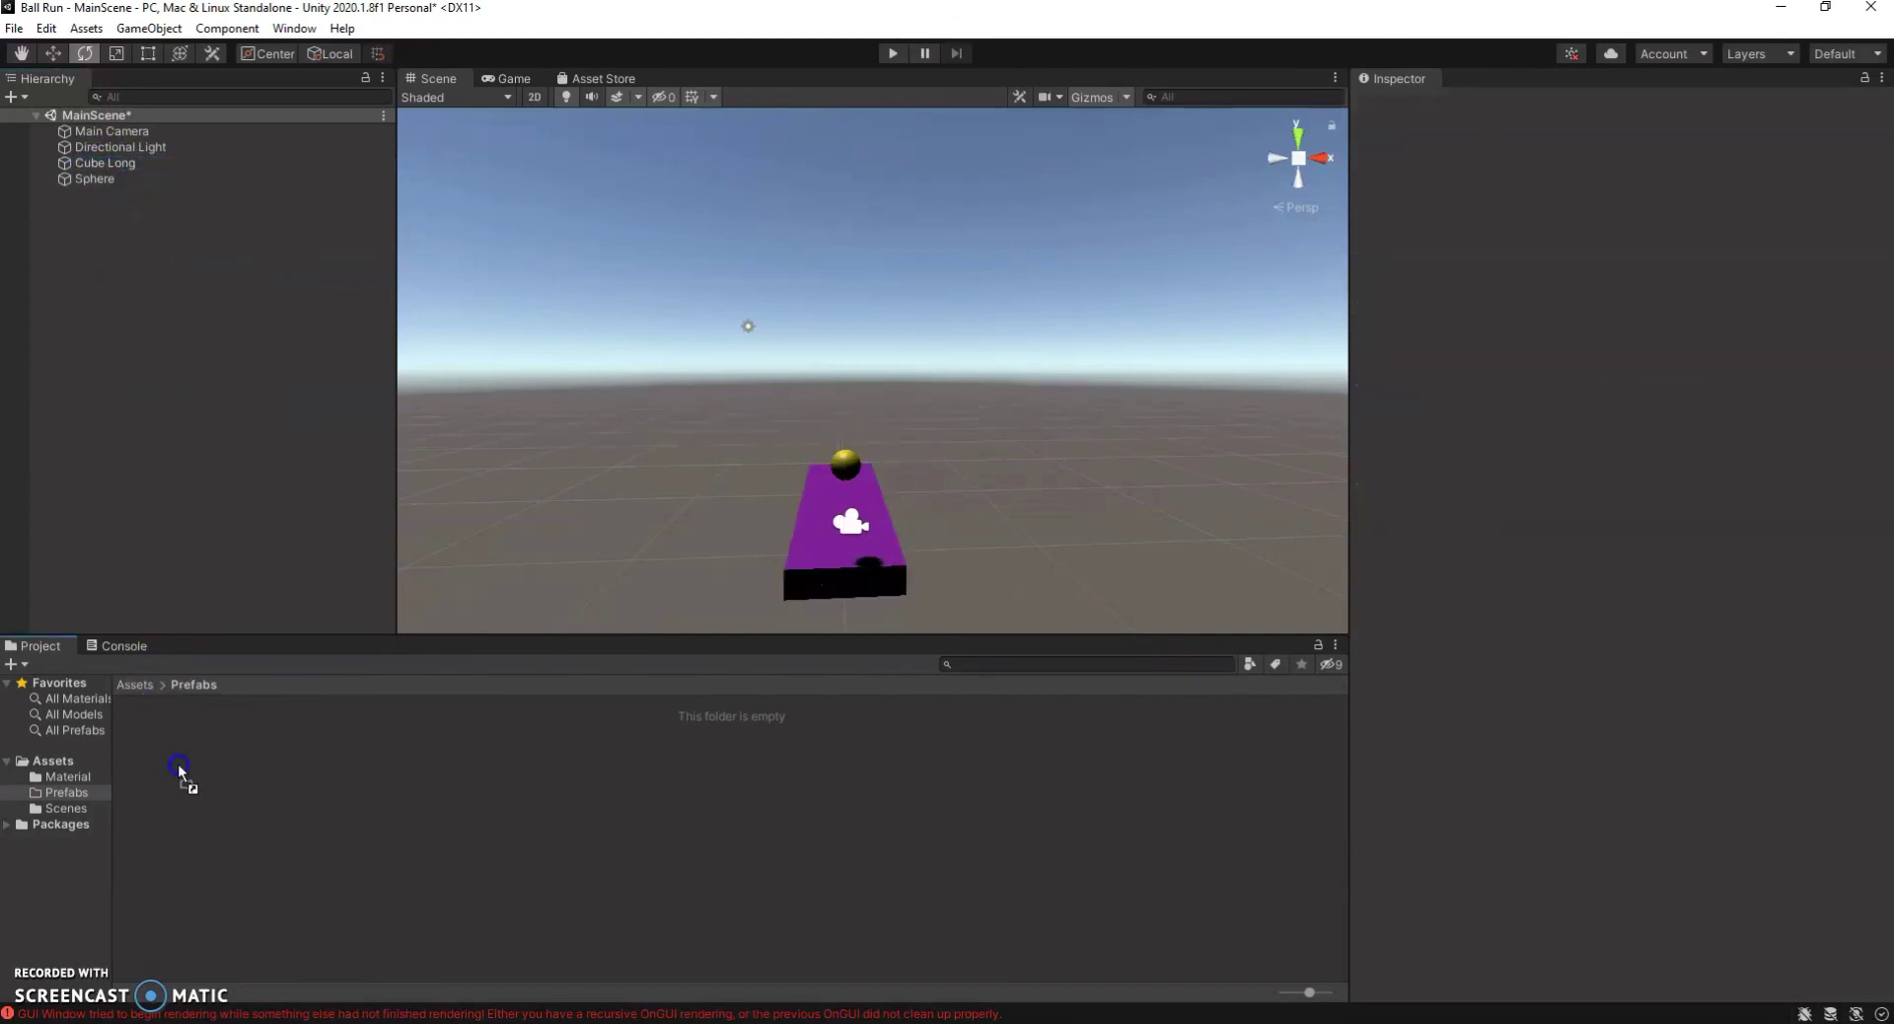
{"action": "left_click", "coordinate": [651, 481]}
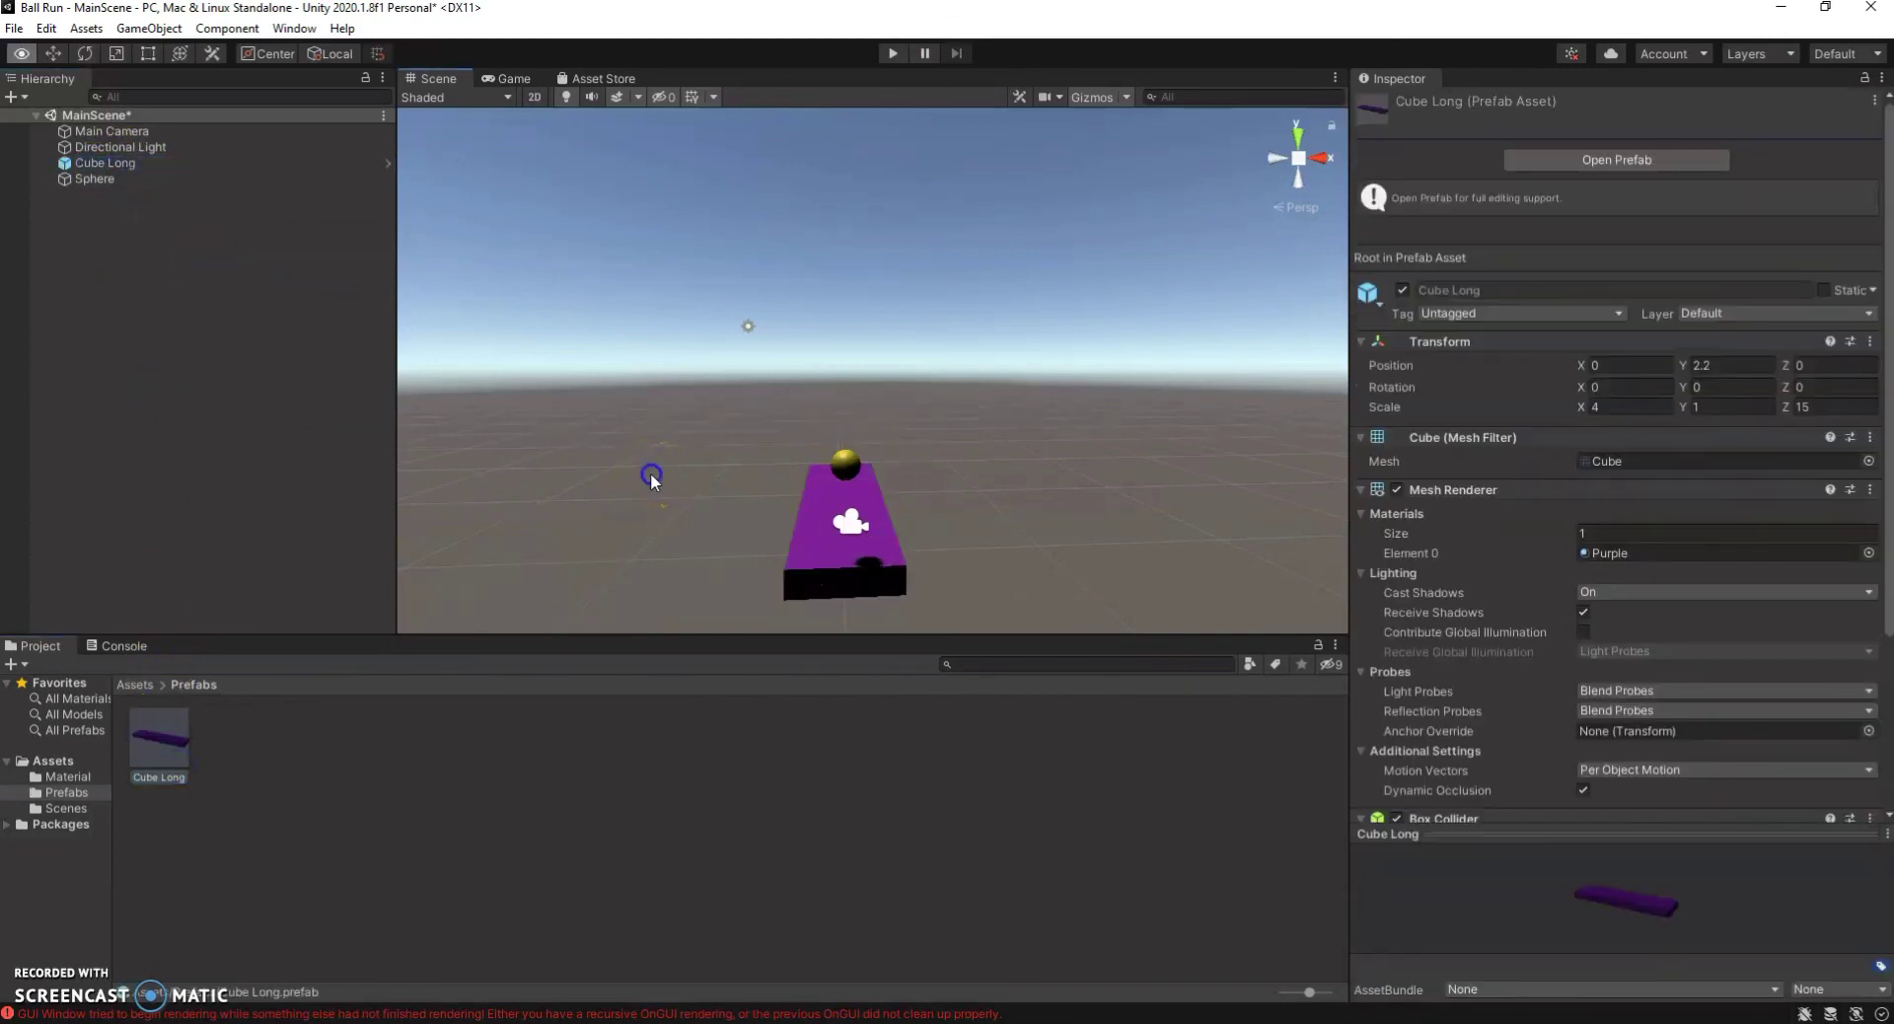
{"action": "left_click", "coordinate": [657, 471]}
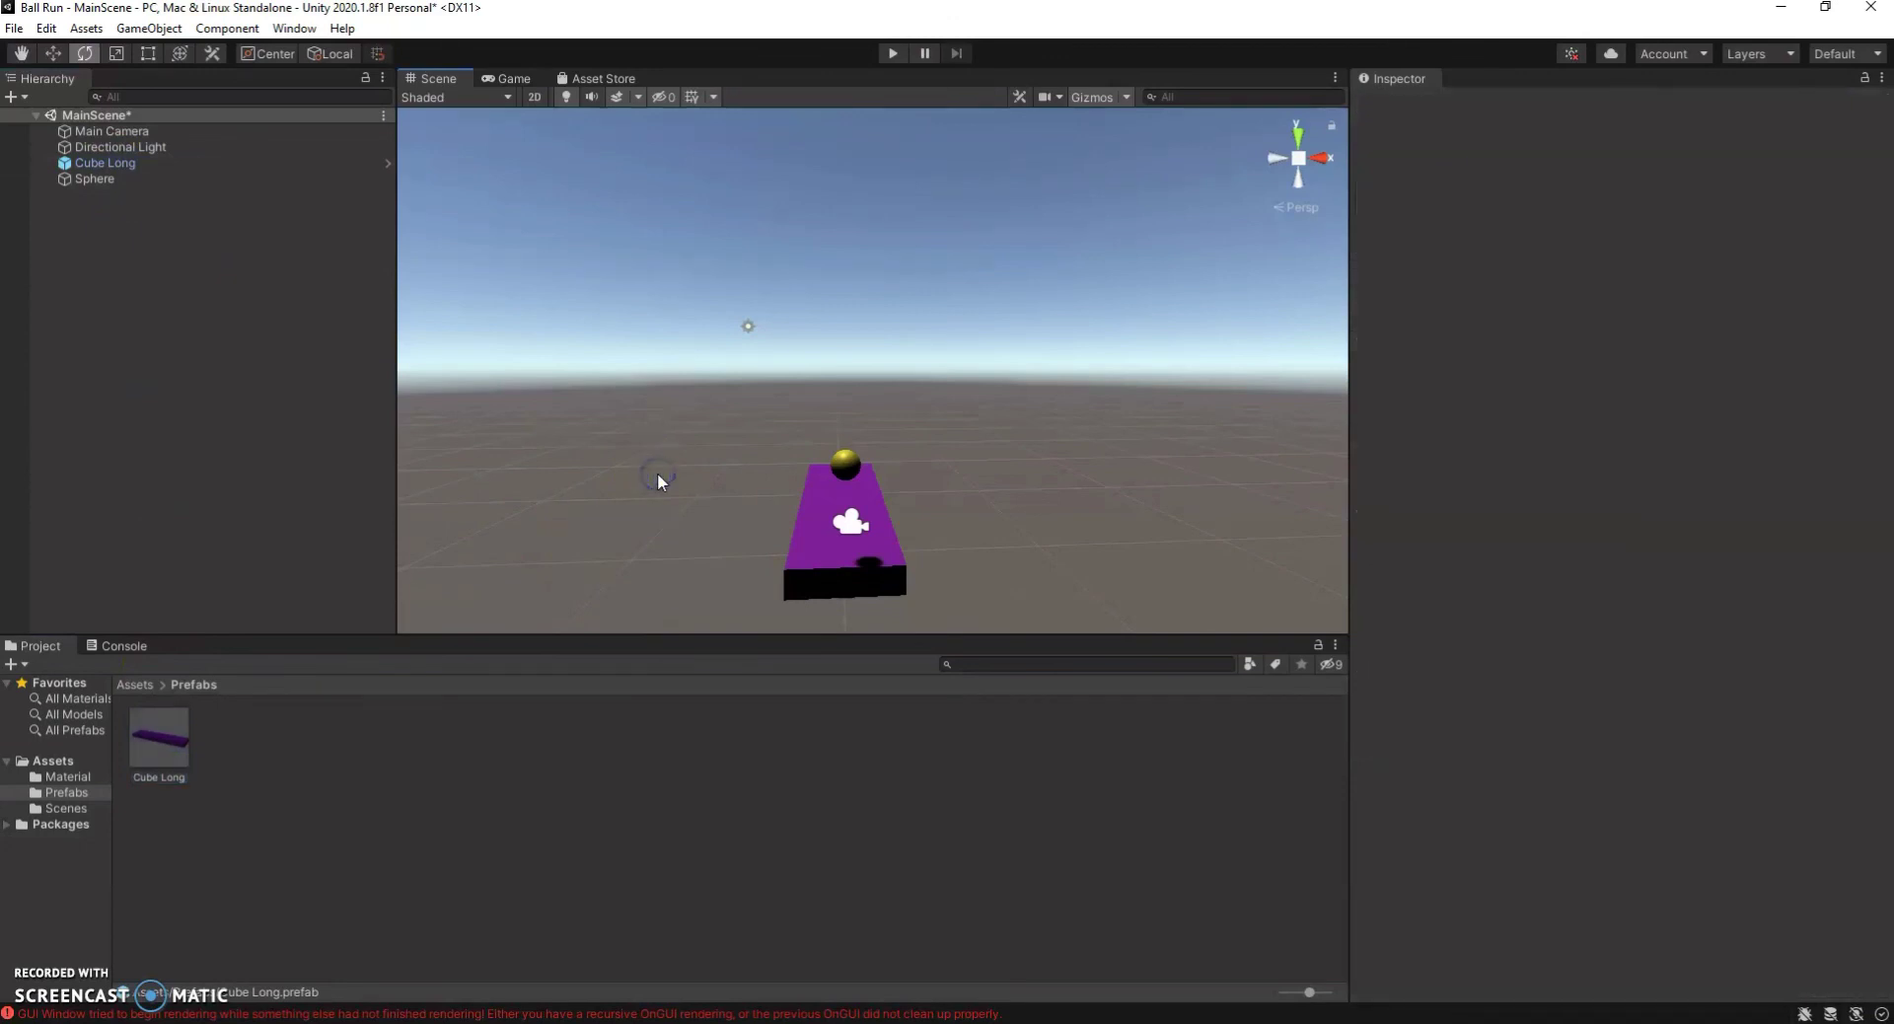
Add a second Cube Long prefab to the scene and move it along Z to about 16.42, beyond the first platform's far end.
{"action": "left_click_drag", "start_coordinate": [657, 472], "coordinate": [503, 565], "text": "alt"}
{"action": "left_click", "coordinate": [161, 752]}
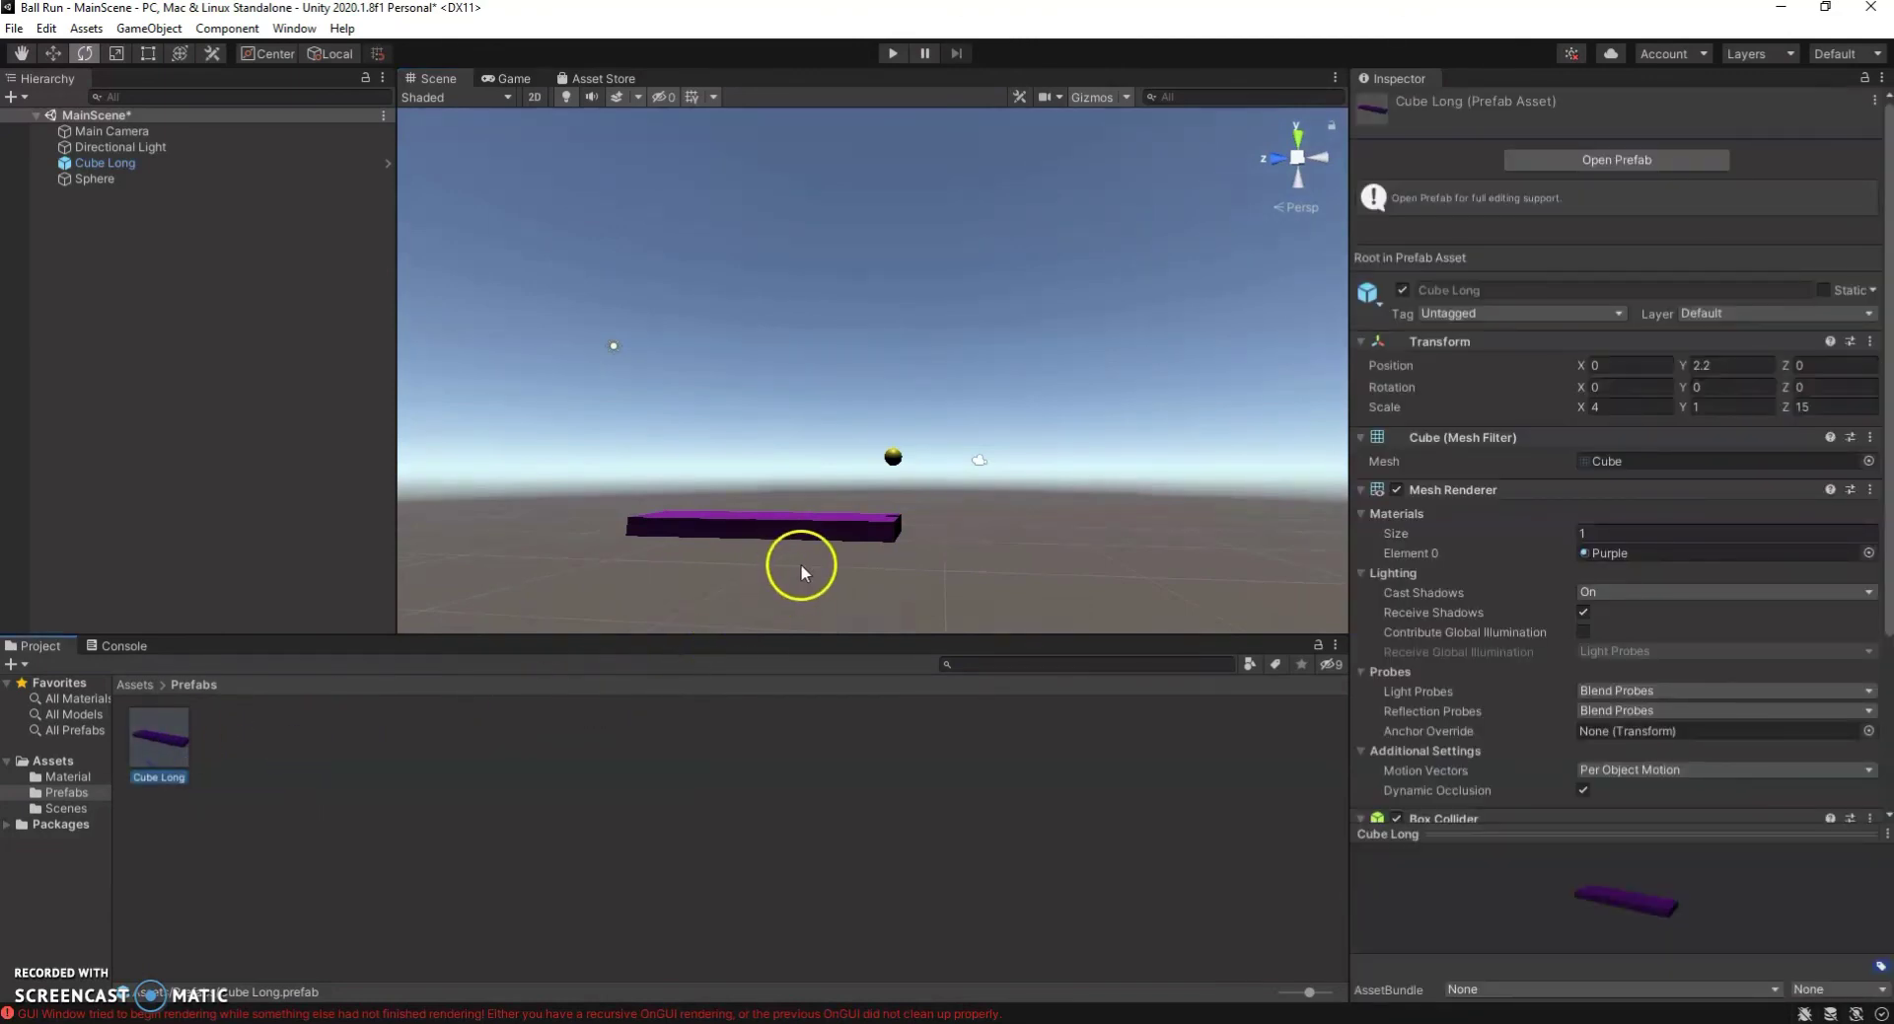
{"action": "scroll", "coordinate": [789, 561], "scroll_direction": "down", "scroll_amount": 5}
{"action": "left_click", "coordinate": [769, 542]}
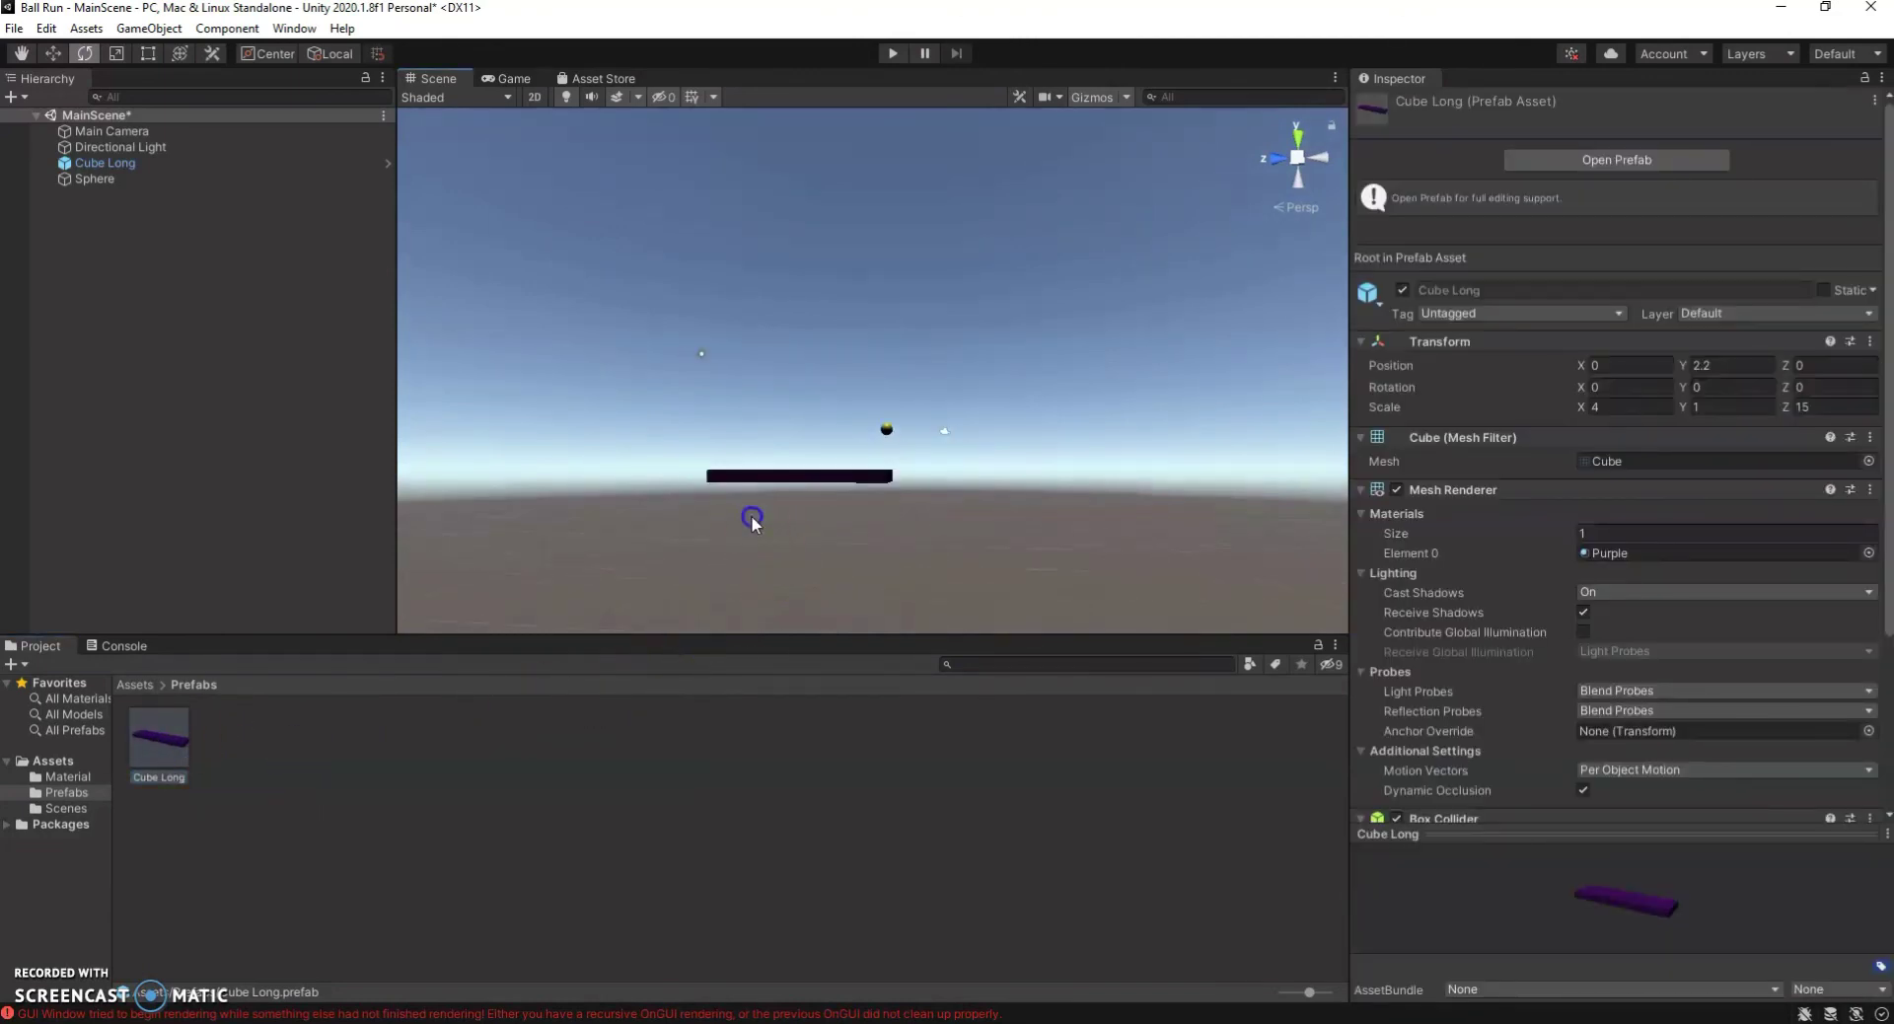
{"action": "left_click_drag", "start_coordinate": [749, 506], "coordinate": [838, 557], "text": "alt"}
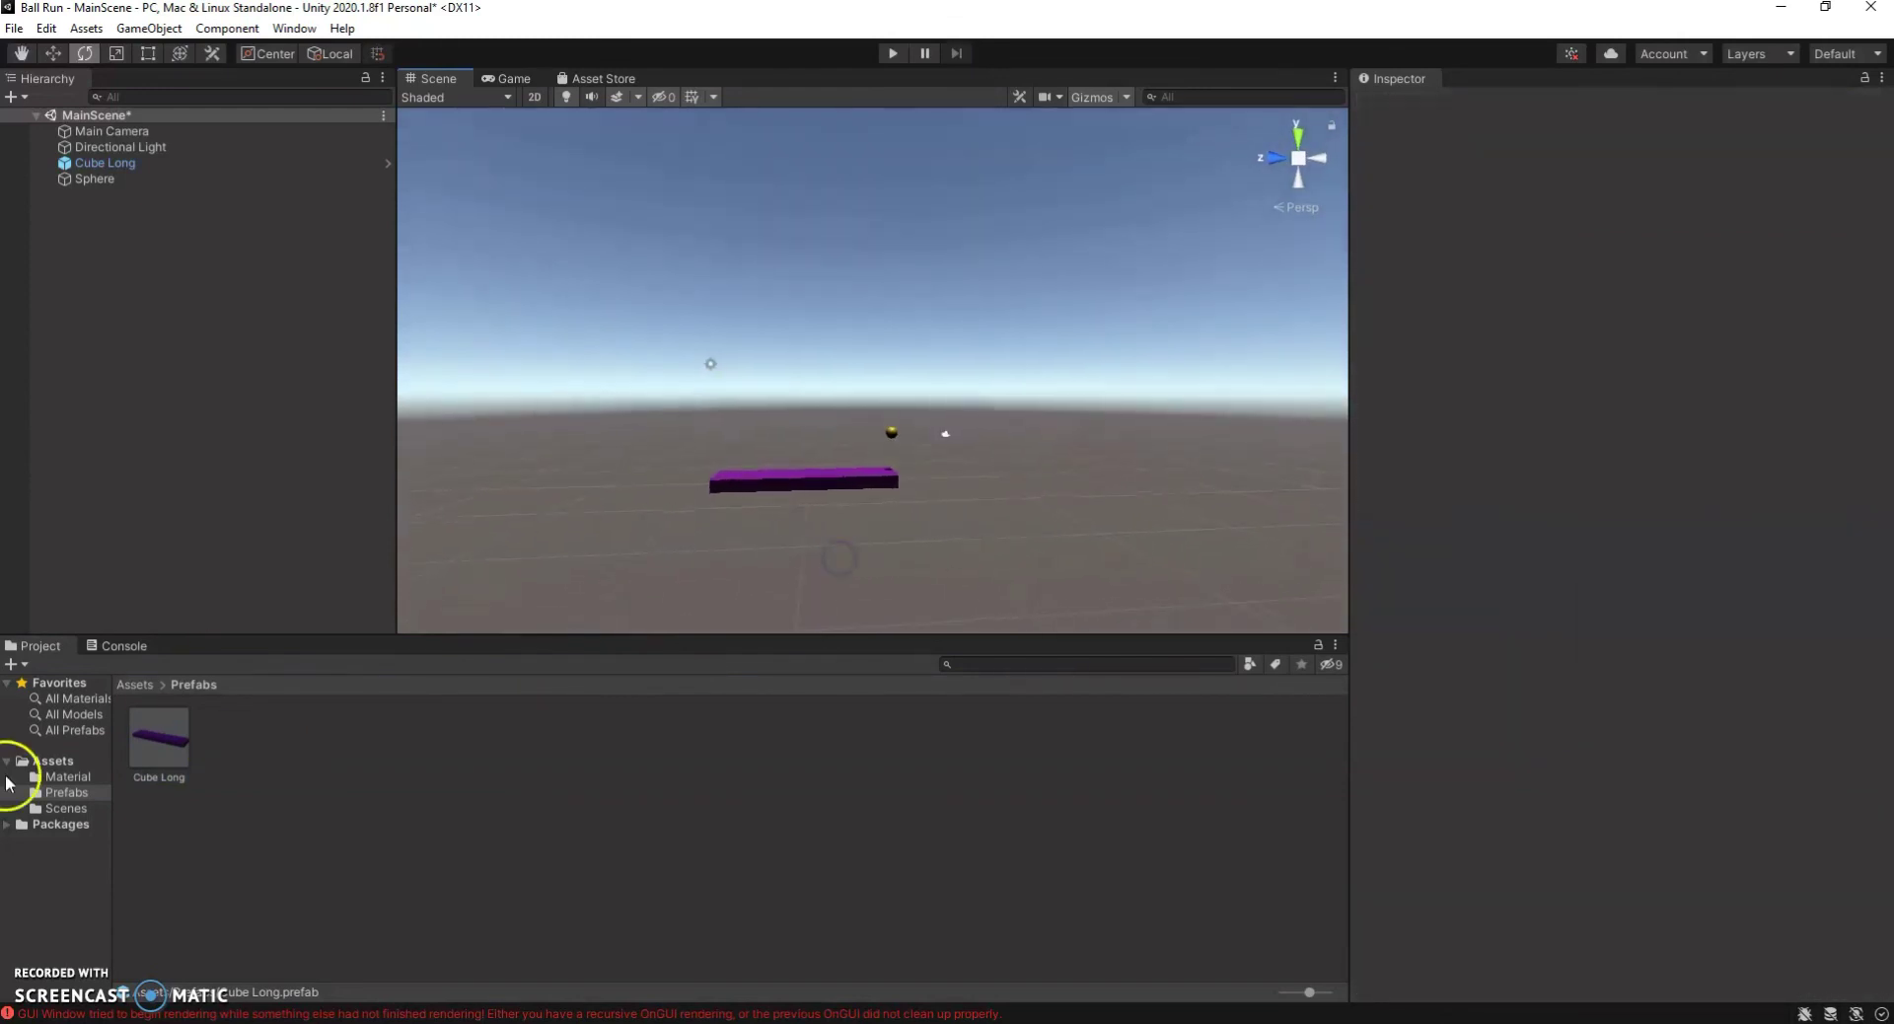
{"action": "left_click_drag", "start_coordinate": [159, 740], "coordinate": [143, 357]}
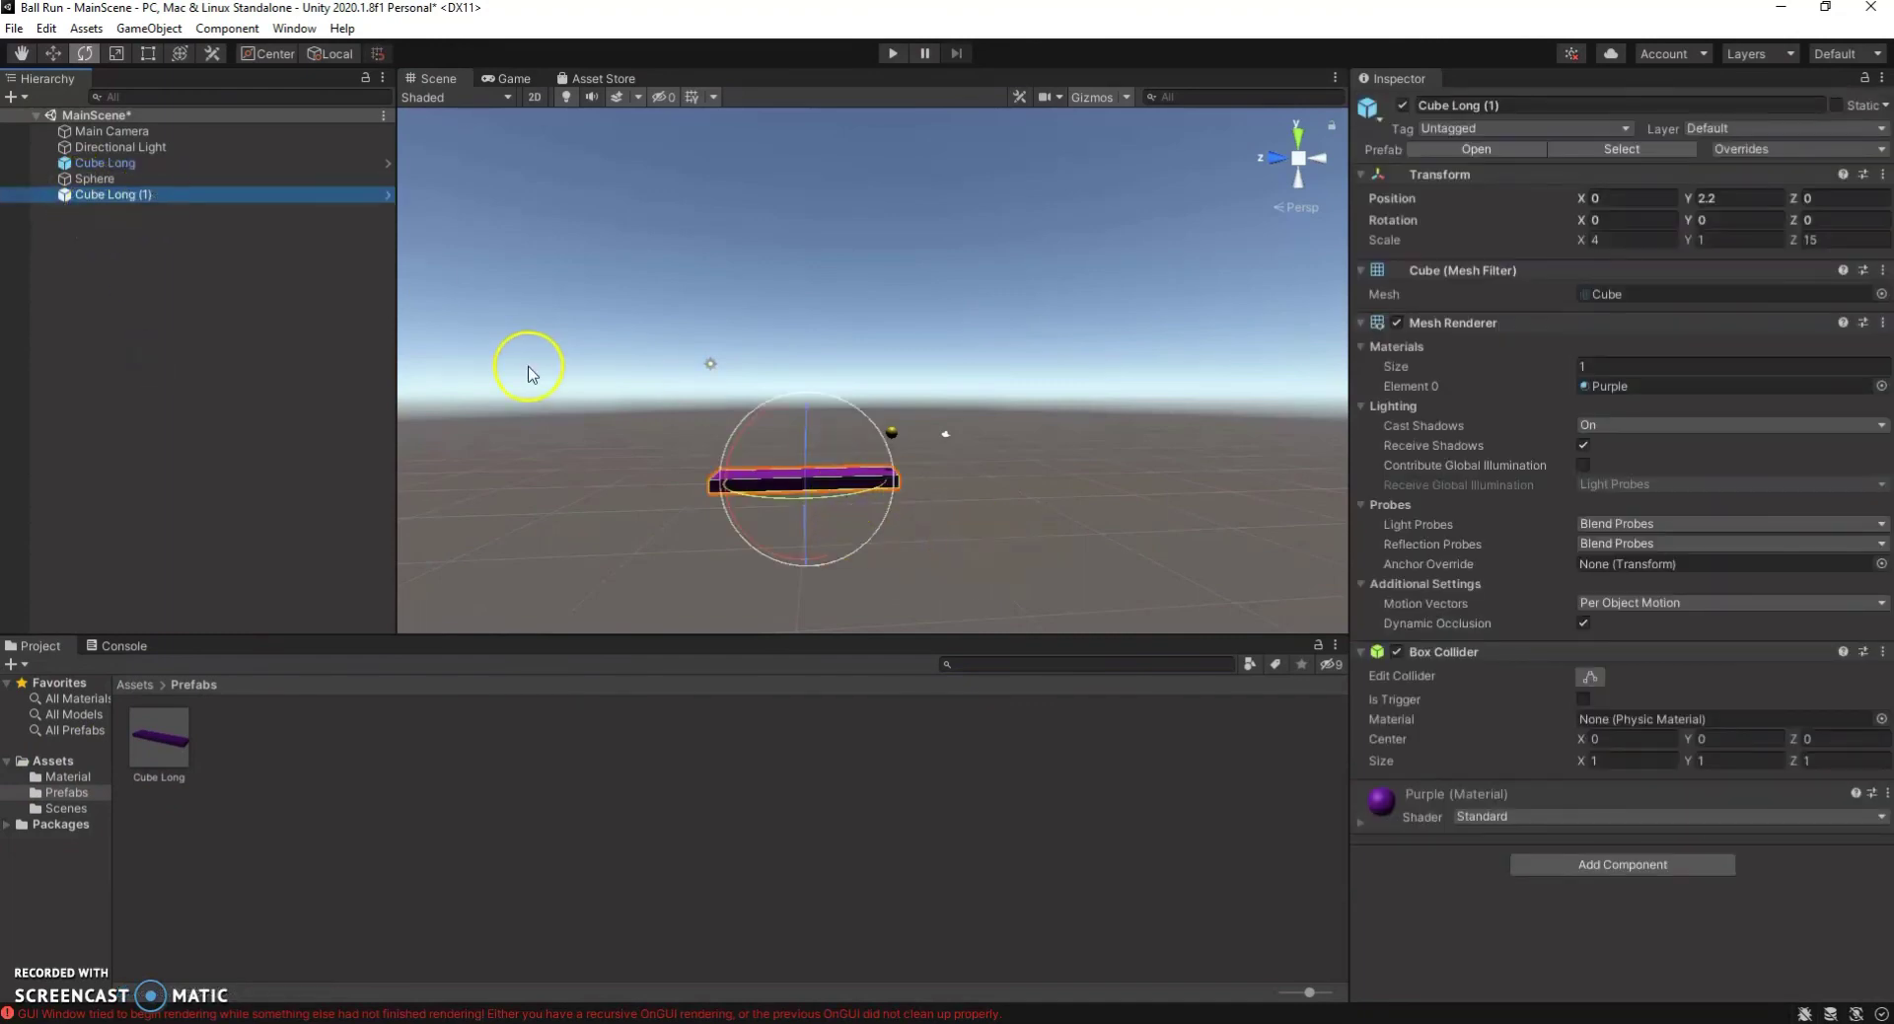
{"action": "key", "text": "w"}
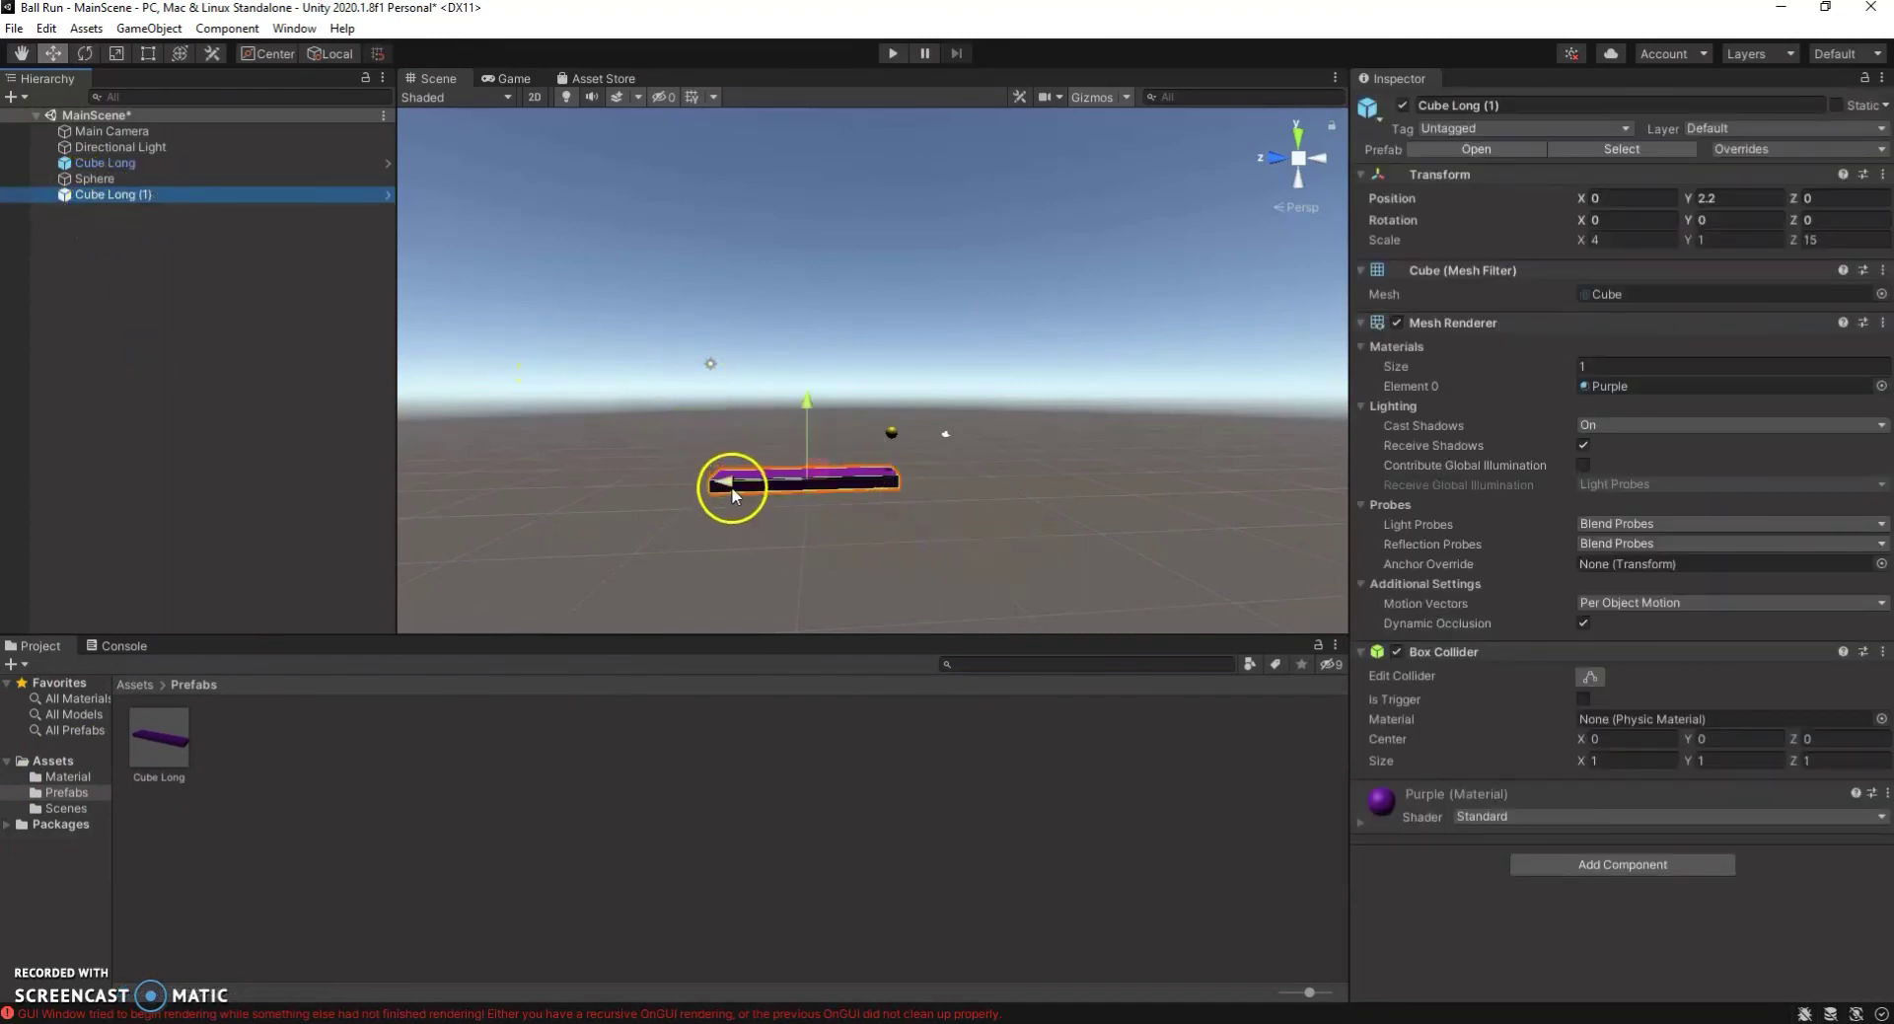
{"action": "left_click_drag", "start_coordinate": [731, 487], "coordinate": [536, 487]}
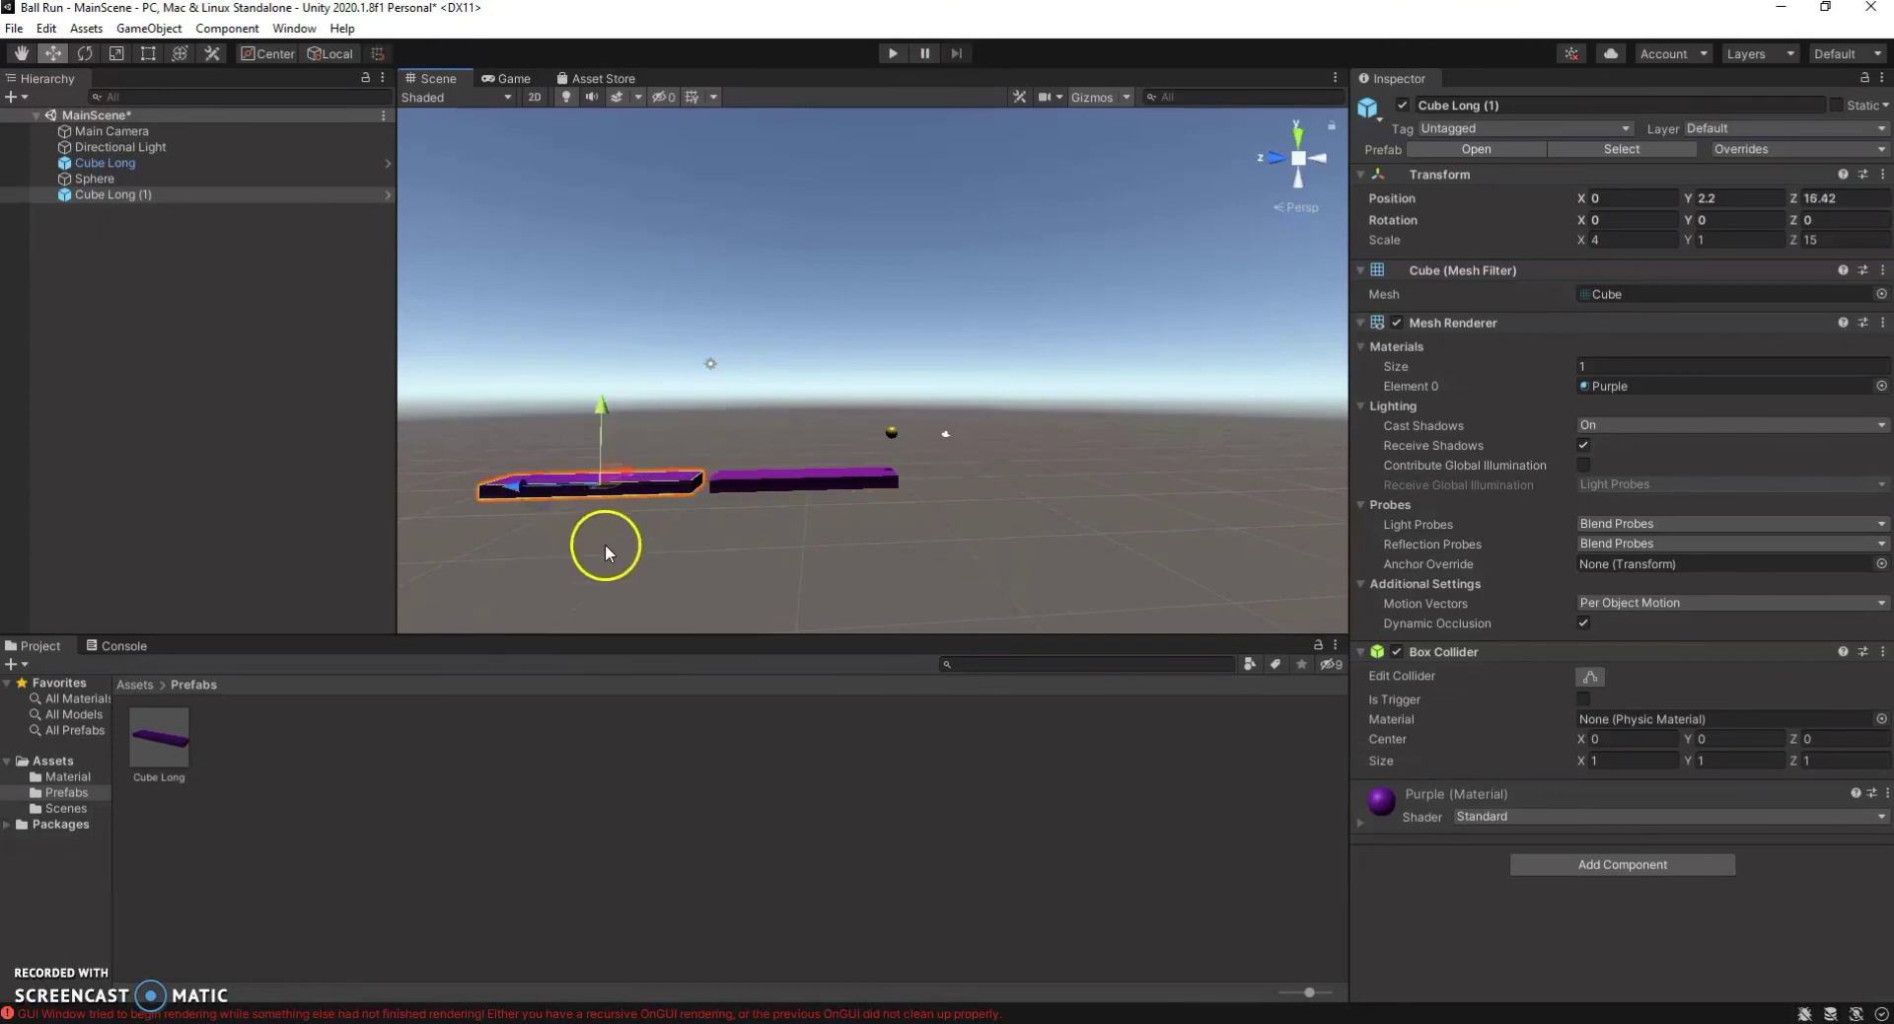
Add a third Cube Long prefab to the scene and move it along Z to about 33.8, beyond the second platform's far end.
{"action": "scroll", "coordinate": [617, 562], "scroll_direction": "down", "scroll_amount": 5}
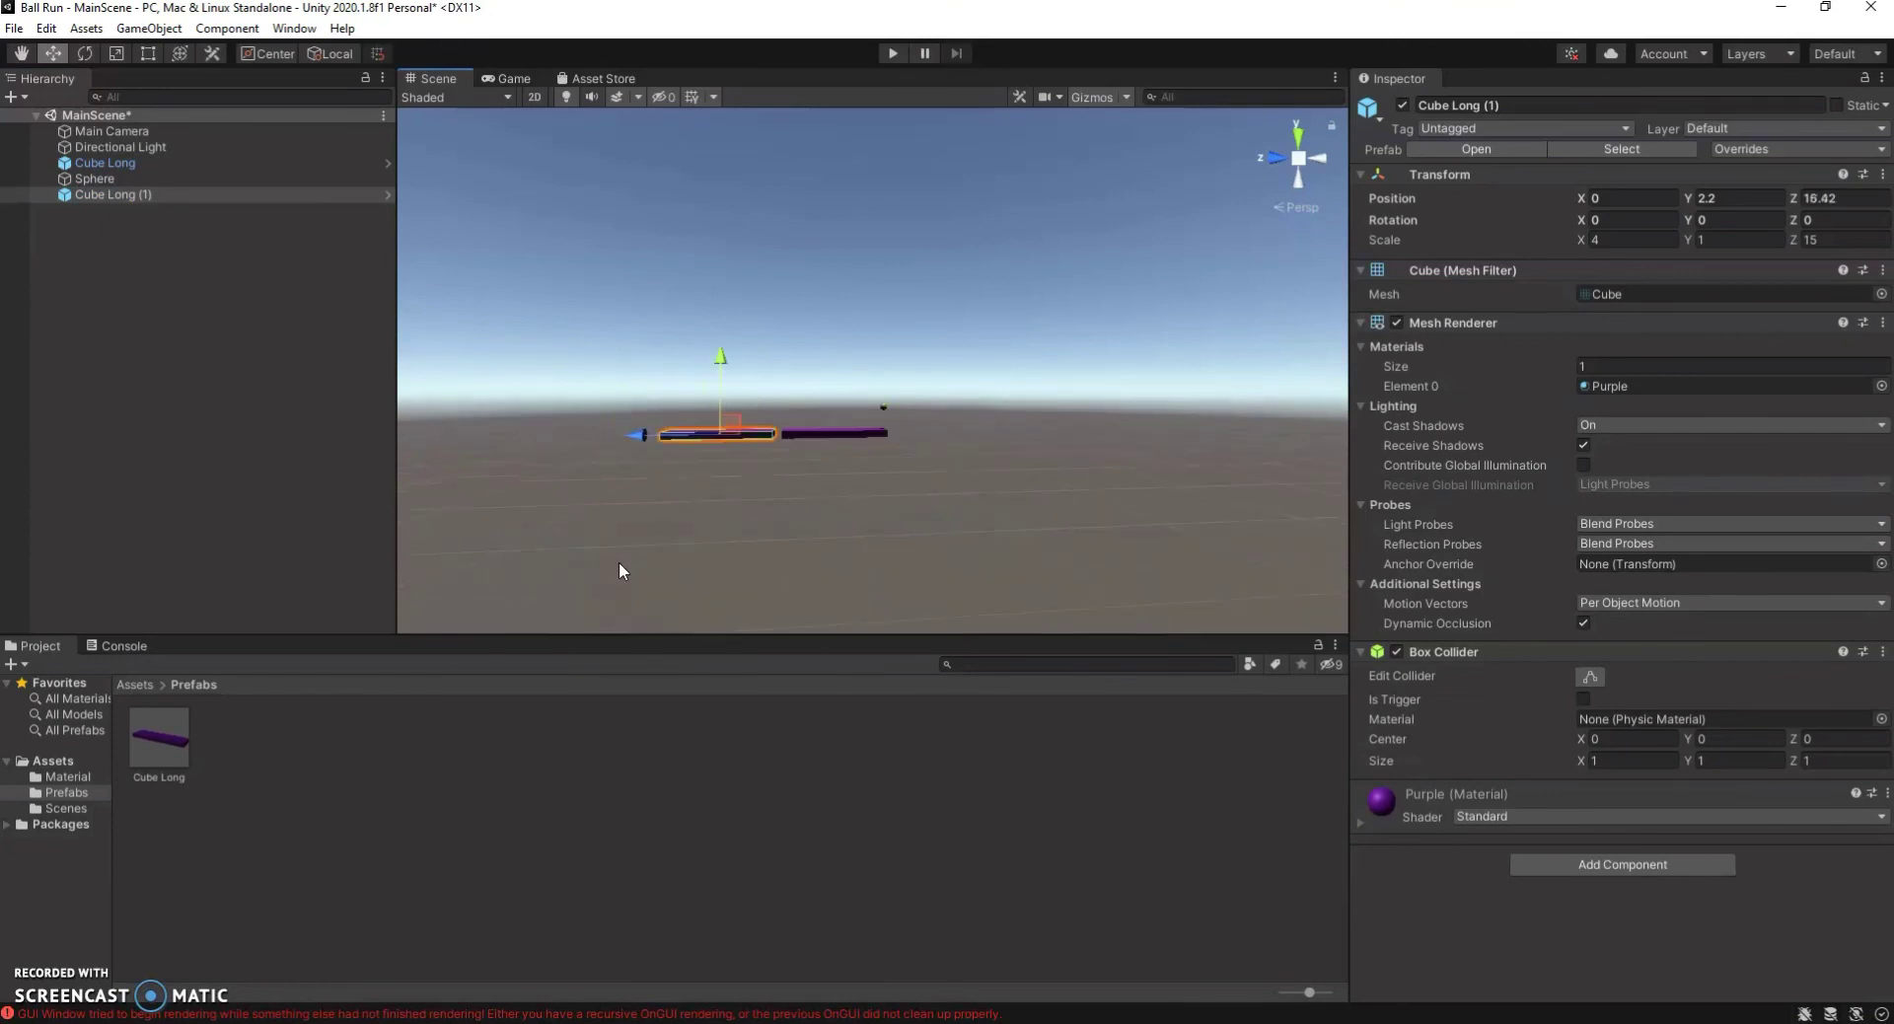
{"action": "left_click_drag", "start_coordinate": [135, 730], "coordinate": [105, 283]}
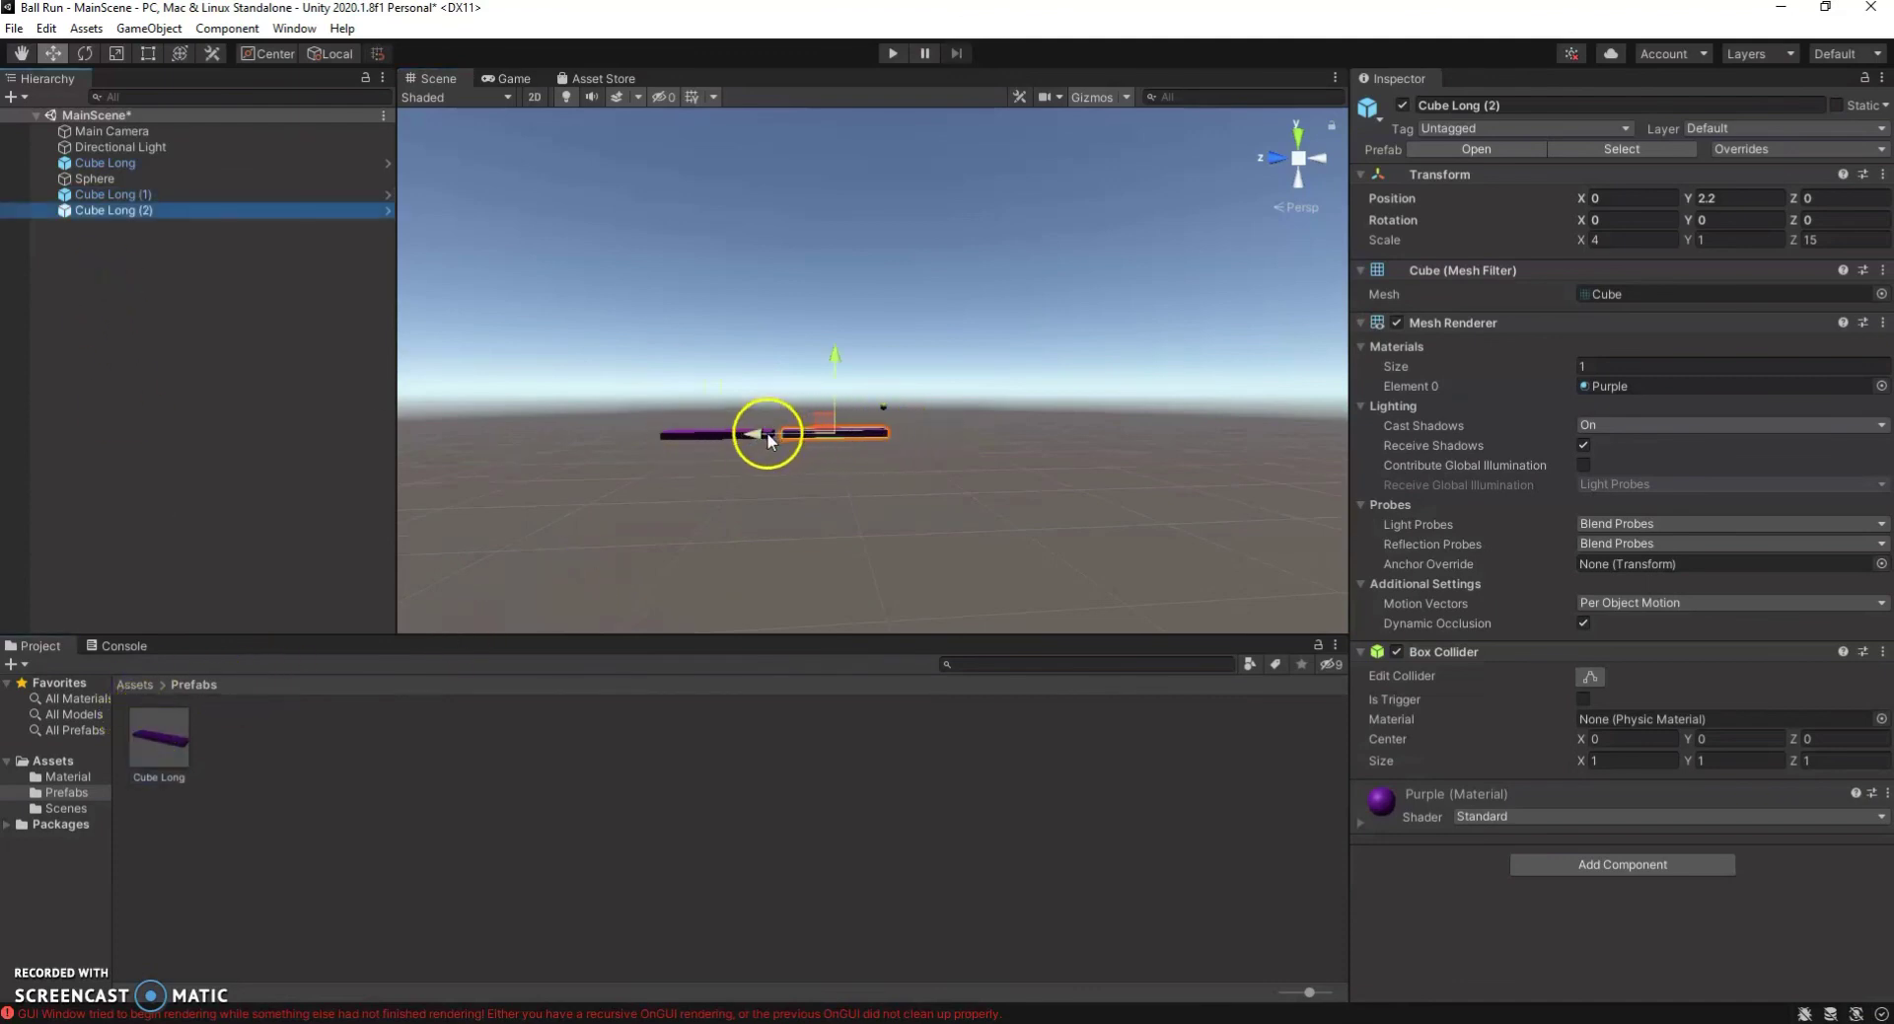
{"action": "left_click_drag", "start_coordinate": [766, 433], "coordinate": [538, 444]}
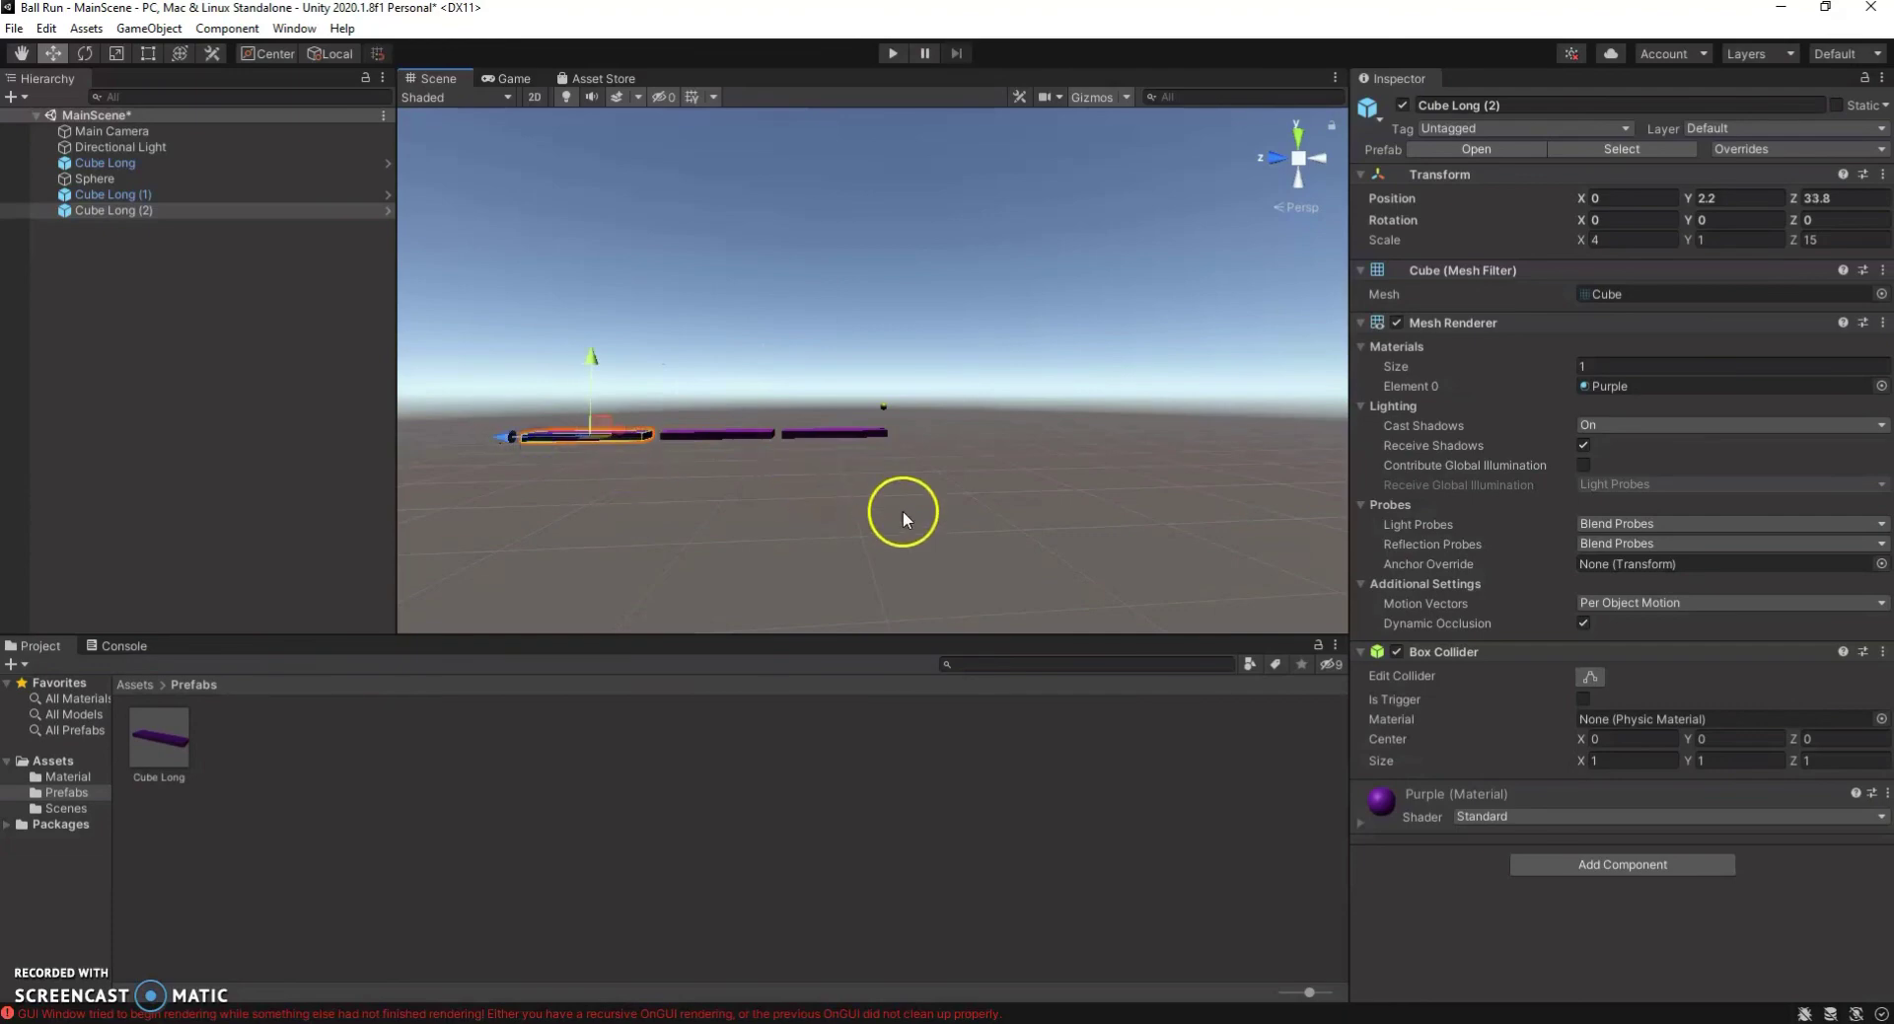
Deselect the third platform and save the MainScene scene.
{"action": "left_click_drag", "start_coordinate": [957, 576], "coordinate": [909, 641], "text": "alt"}
{"action": "left_click", "coordinate": [1003, 422]}
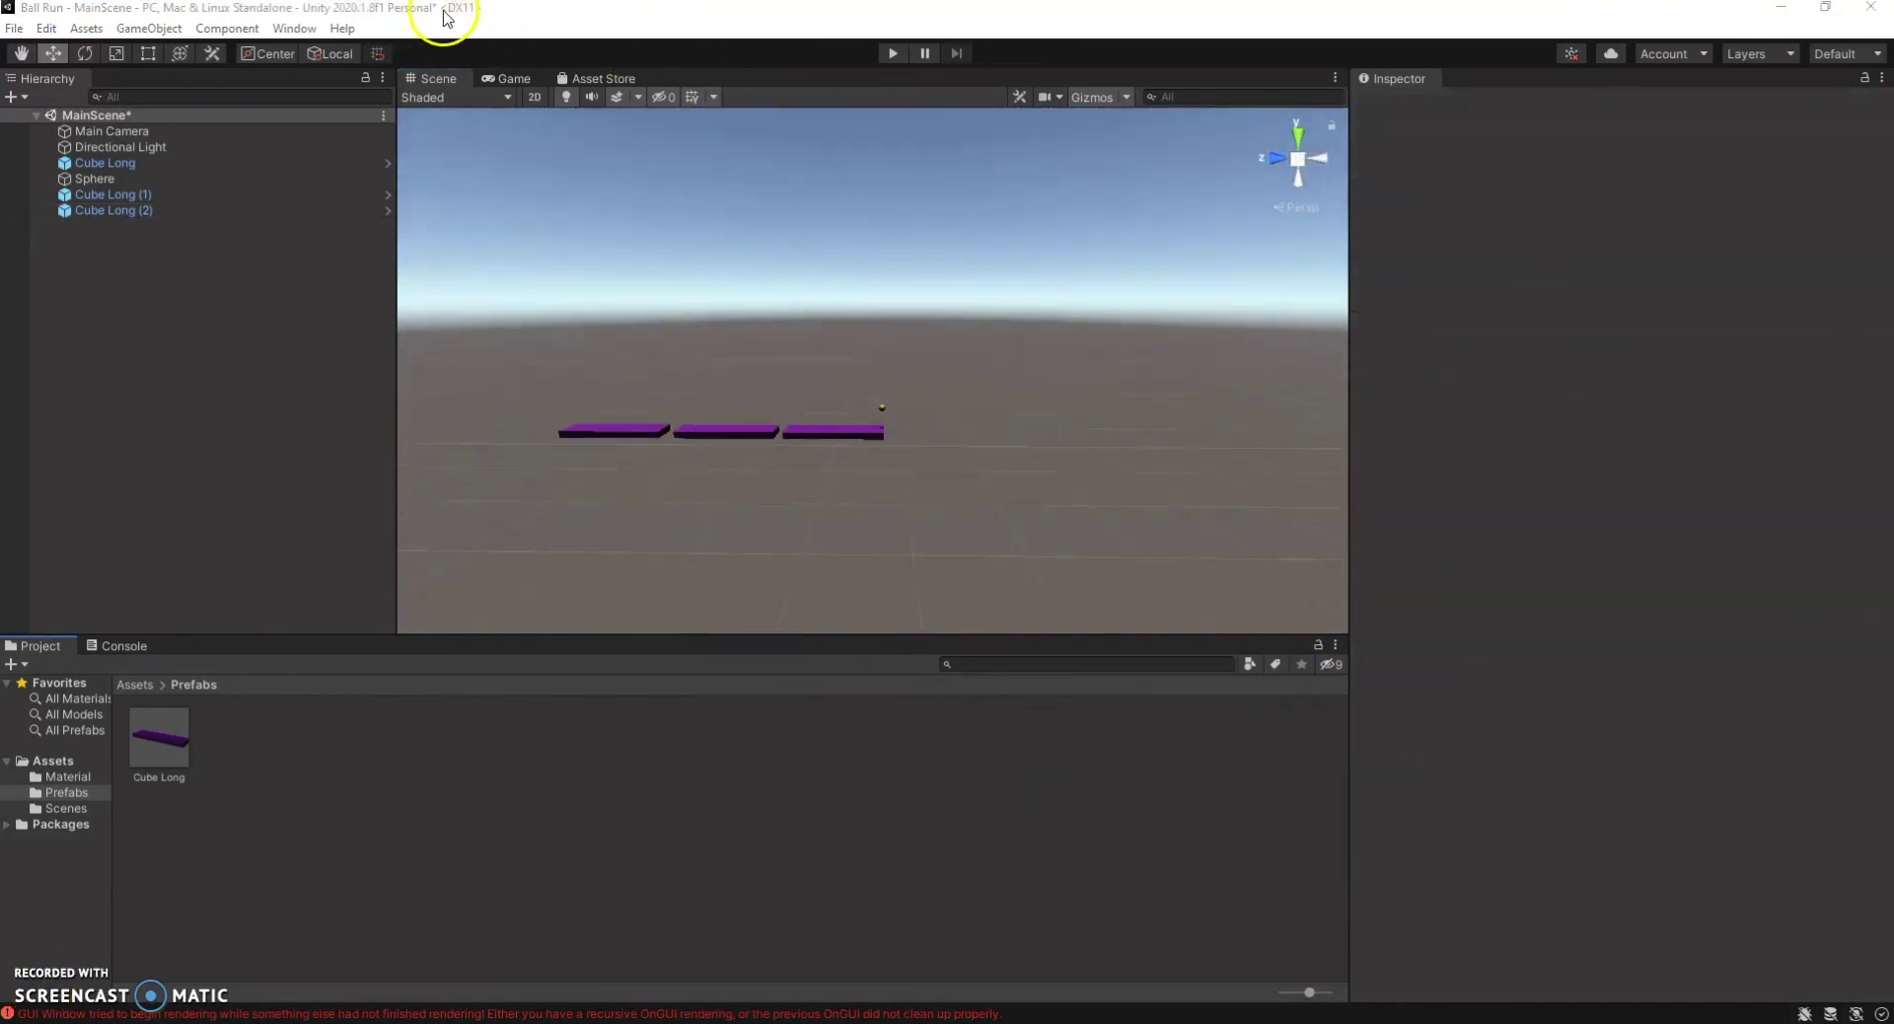
{"action": "left_click", "coordinate": [662, 789]}
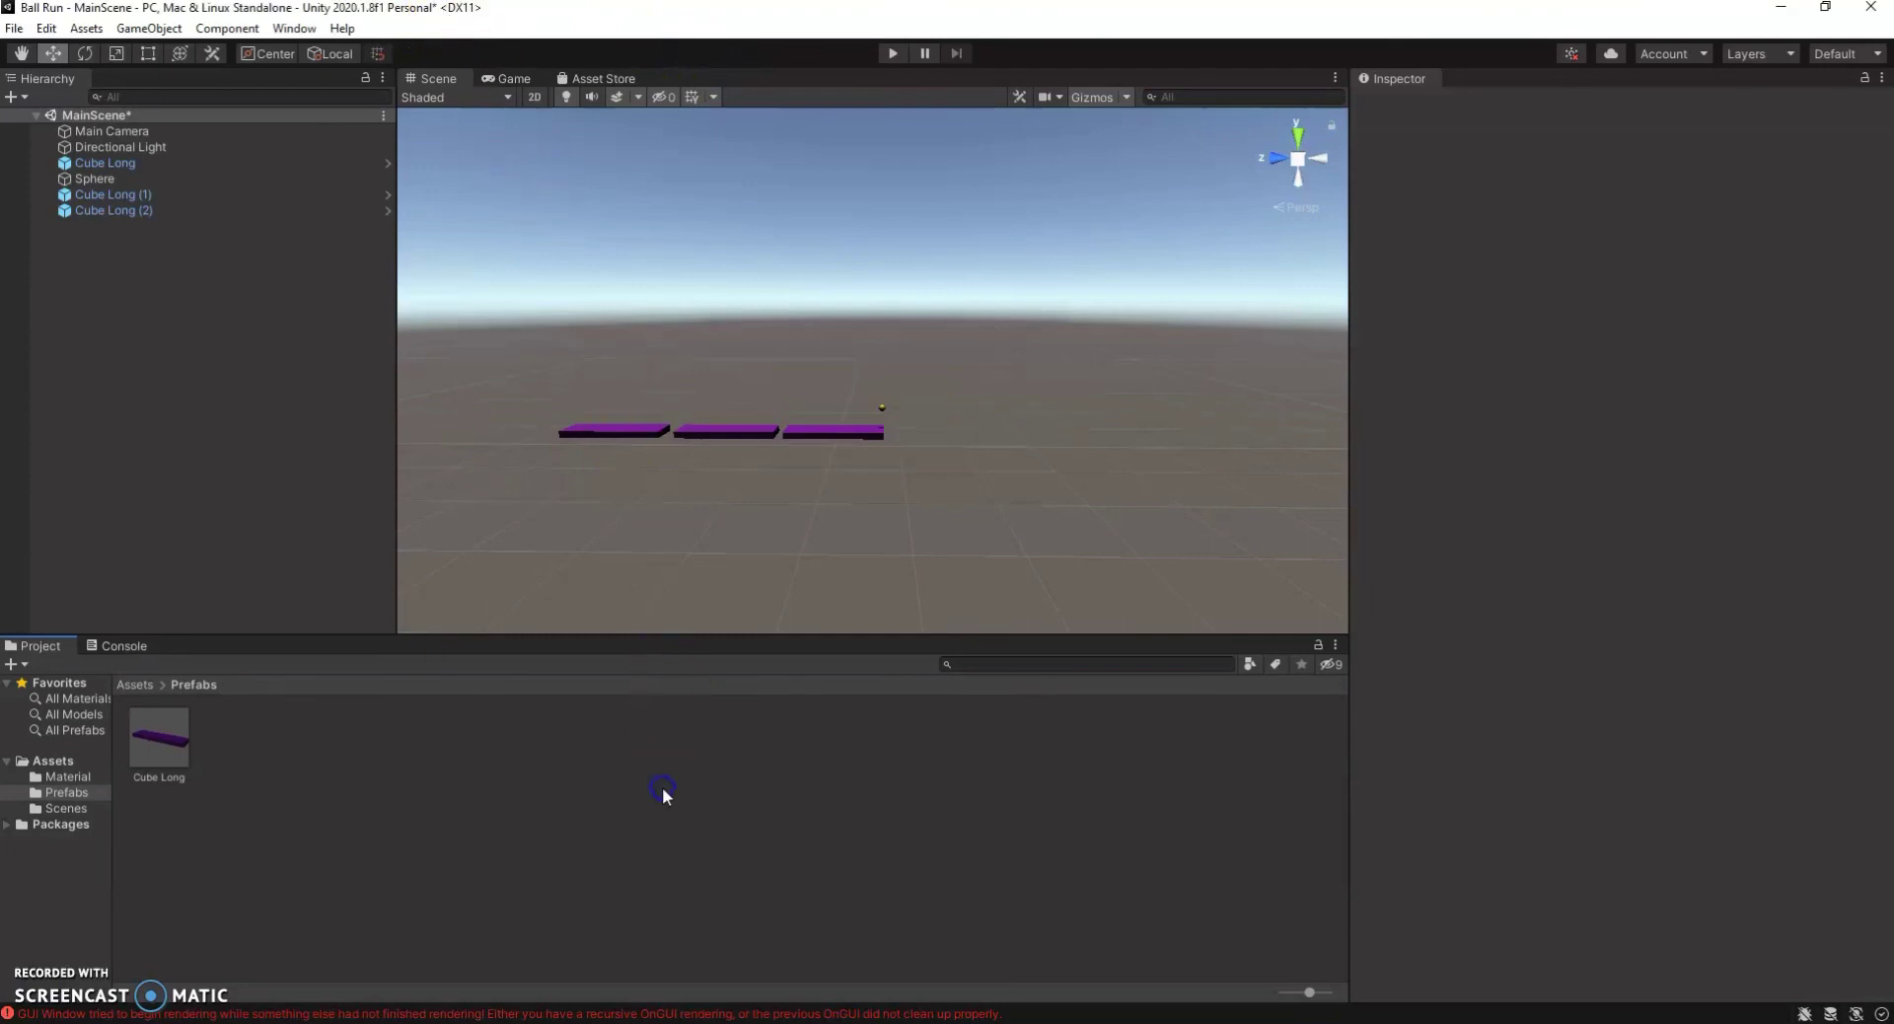
{"action": "key", "text": "ctrl+s"}
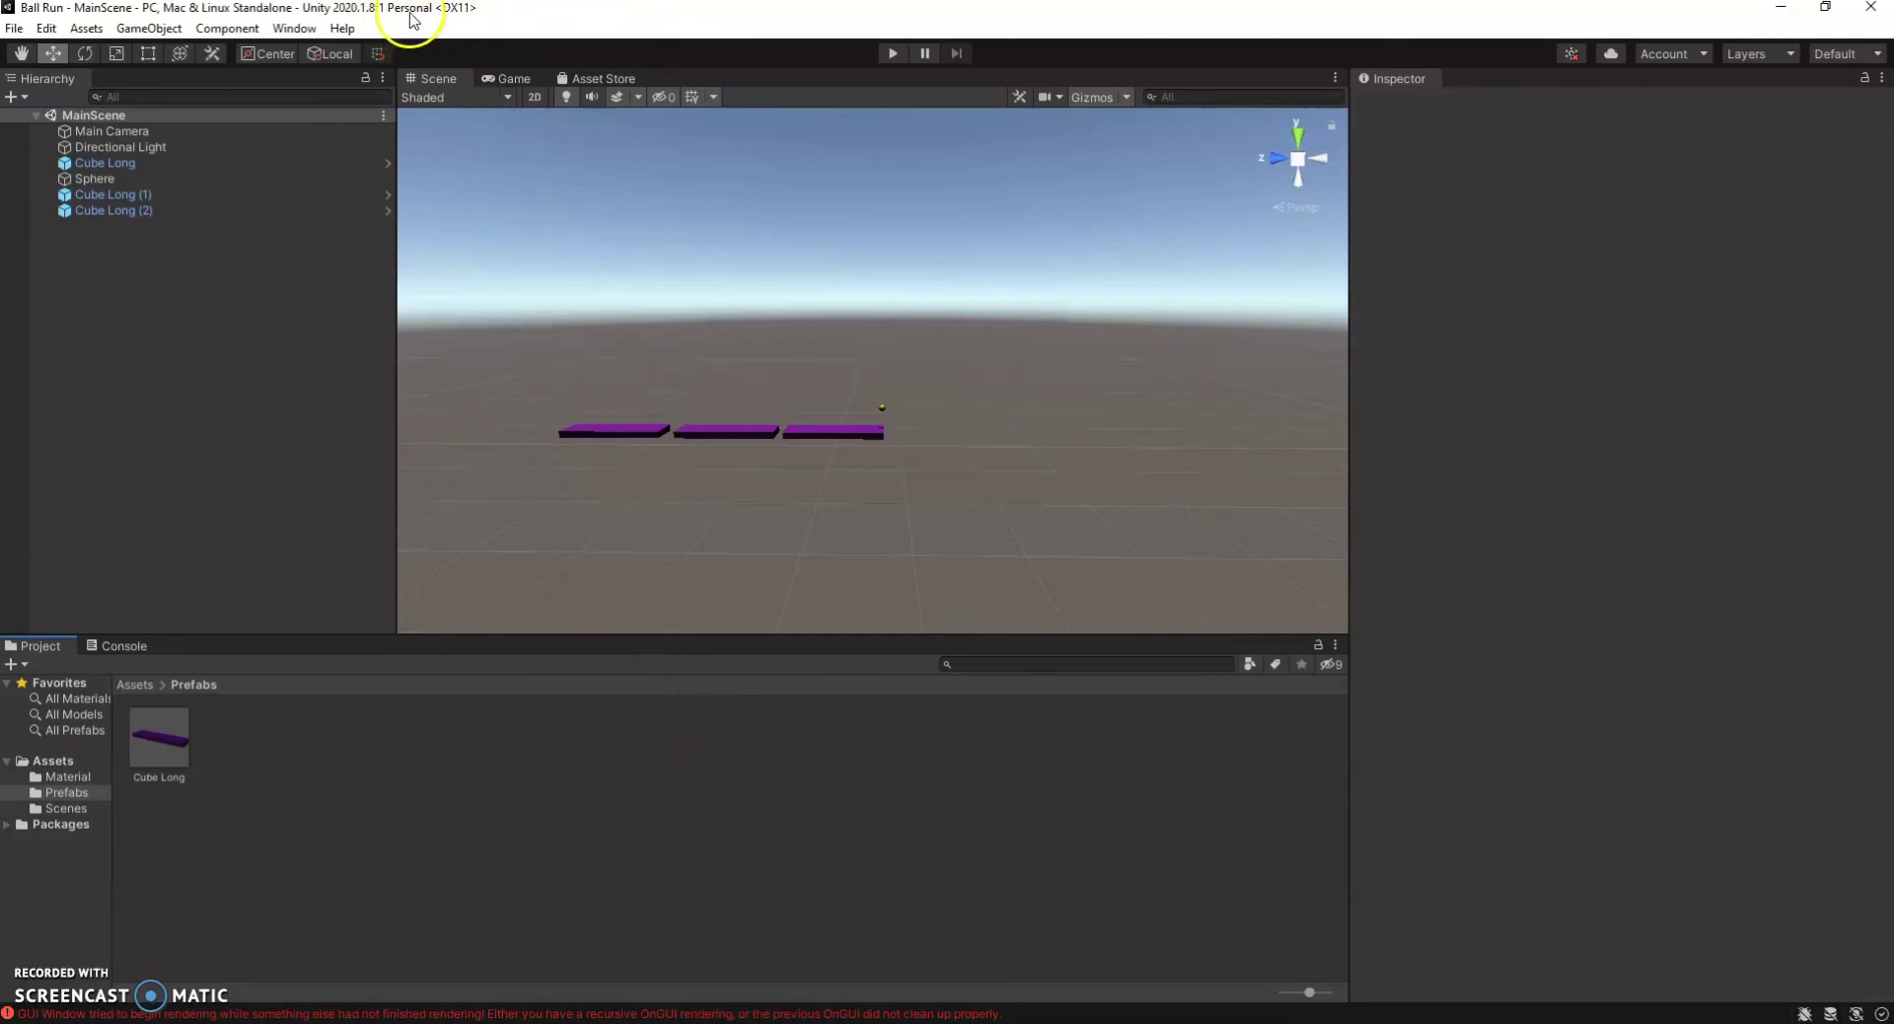